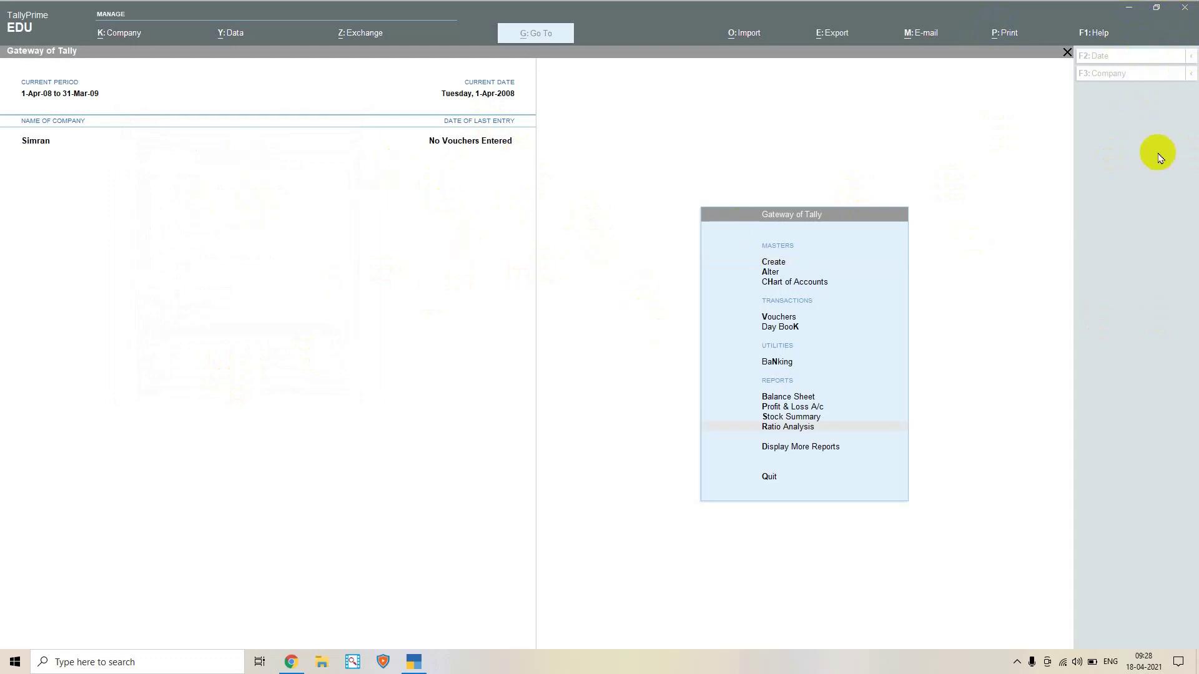
Quit TallyPrime EDU by confirming the Quit prompt, leaving the Windows desktop
click(622, 236)
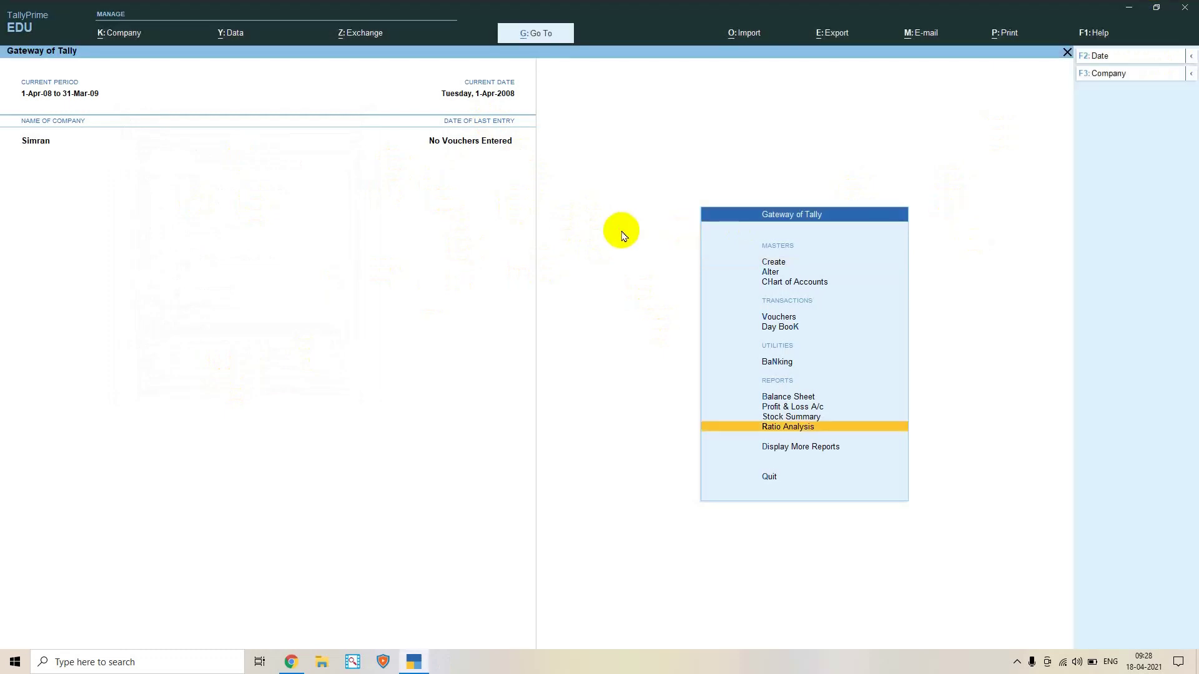
key(Escape)
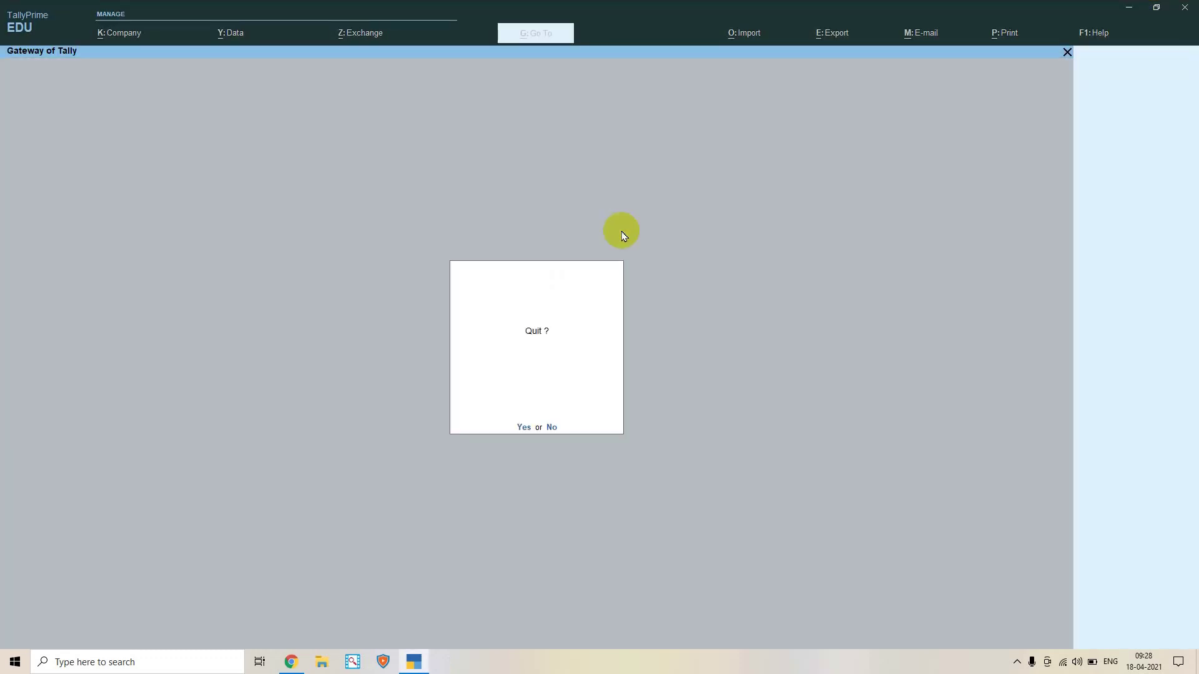
key(Return)
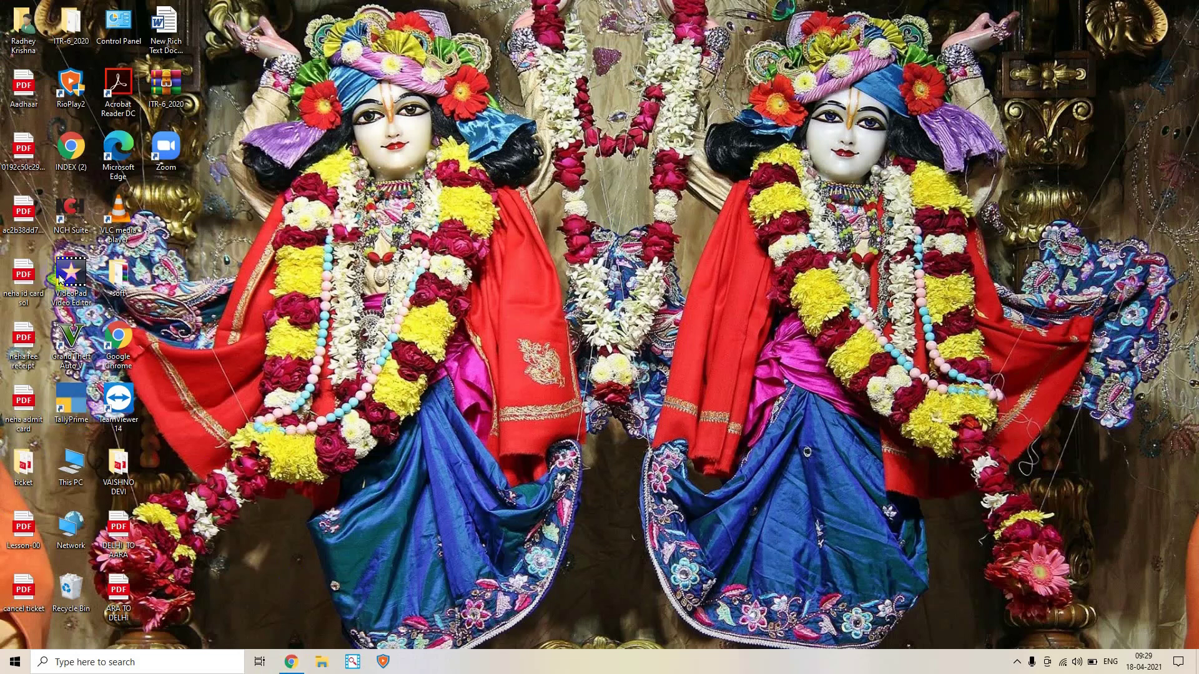
Relaunch TallyPrime from its desktop icon and continue in Educational Mode
double_click(71, 409)
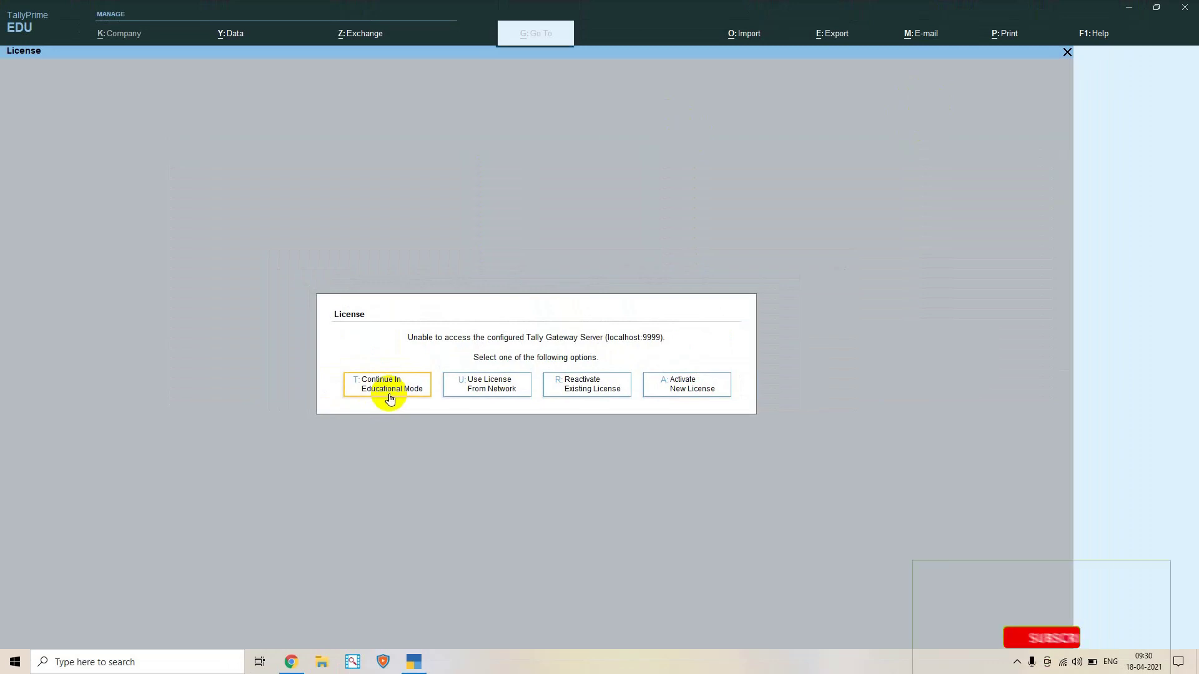
click(389, 398)
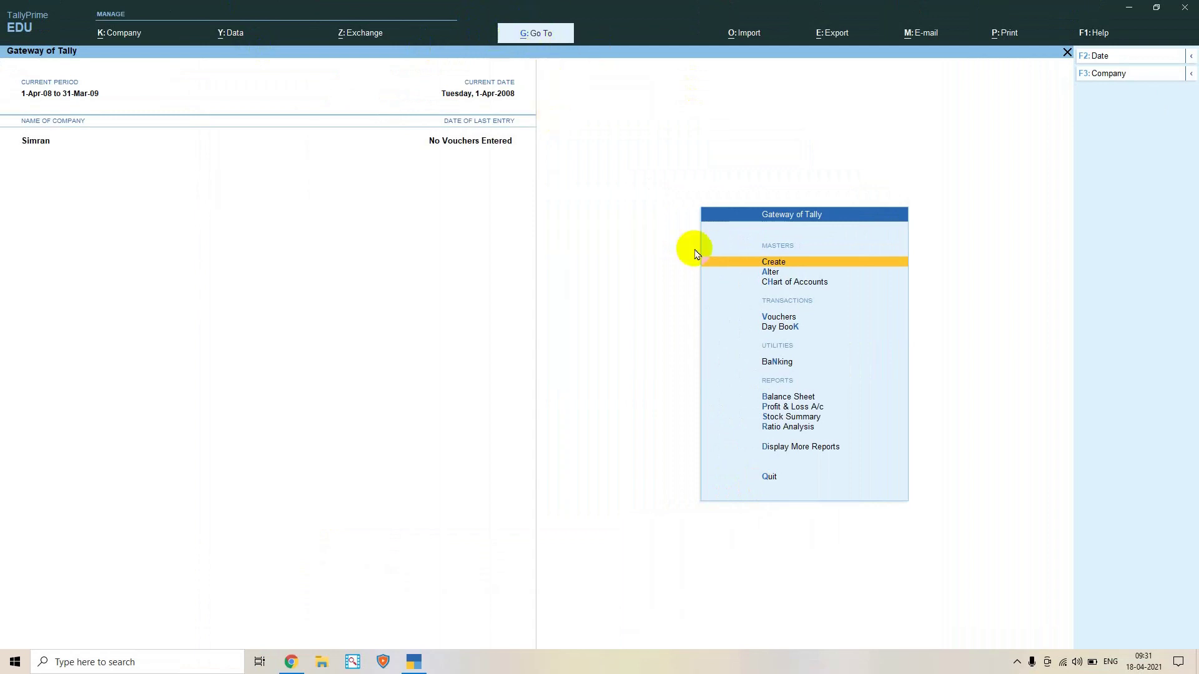
key(alt+g)
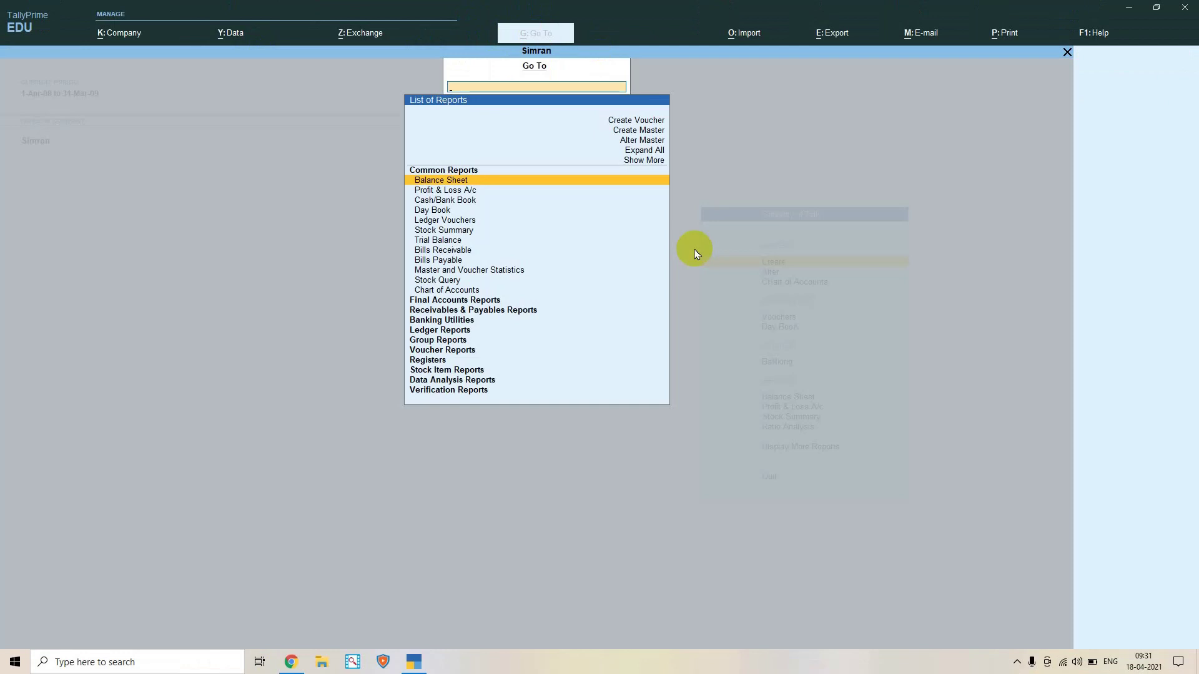
key(Down)
key(Down)
key(Down)
key(Down)
key(Down)
key(Down)
key(Down)
key(Down)
key(Down)
key(Down)
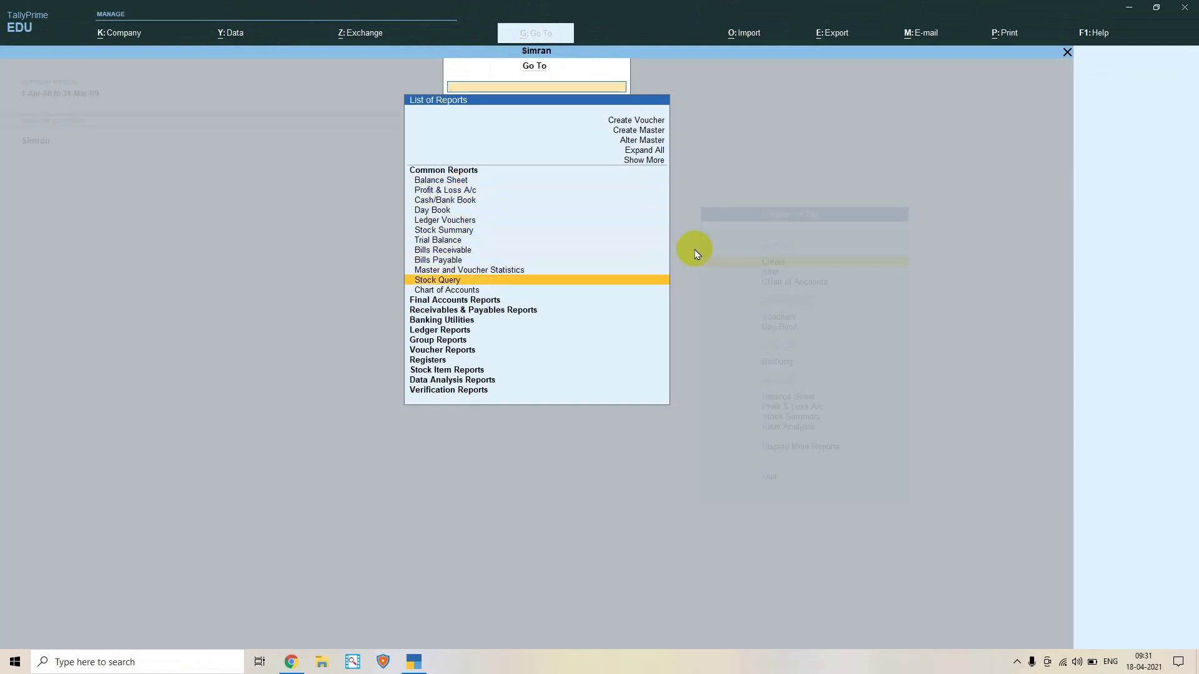
key(Down)
key(Down)
key(Down)
key(Down)
key(Down)
key(Up)
key(Up)
key(Up)
key(Up)
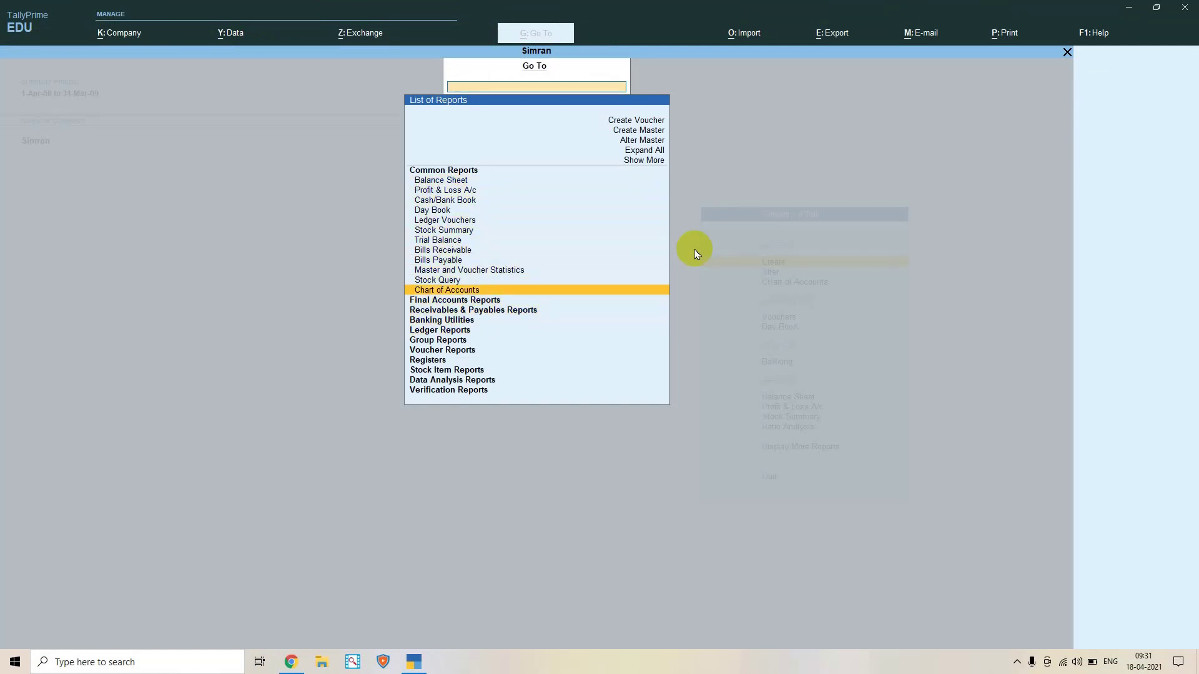
key(Up)
key(Up)
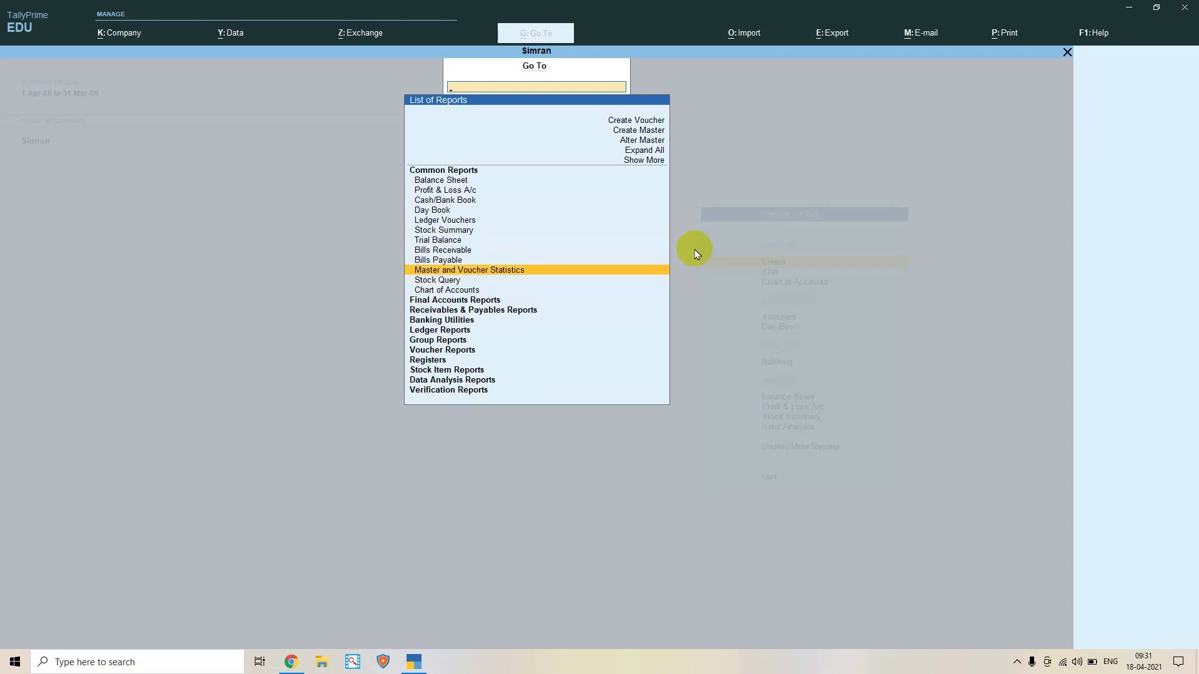
text(B)
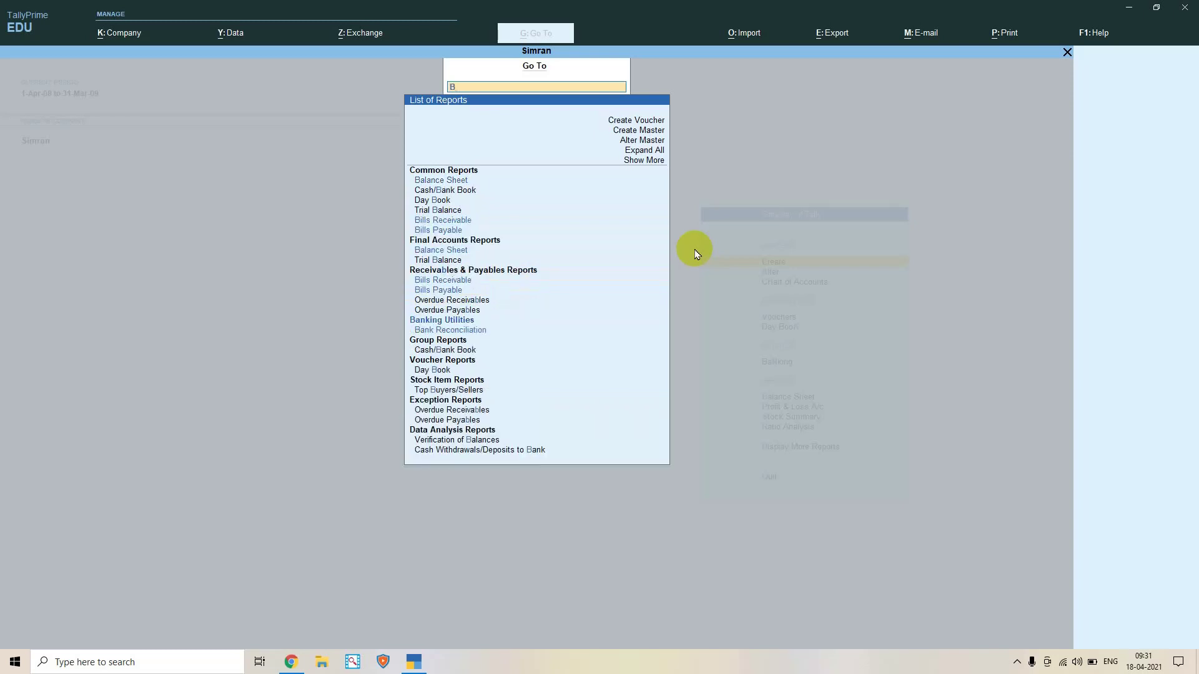
key(Return)
key(BackSpace)
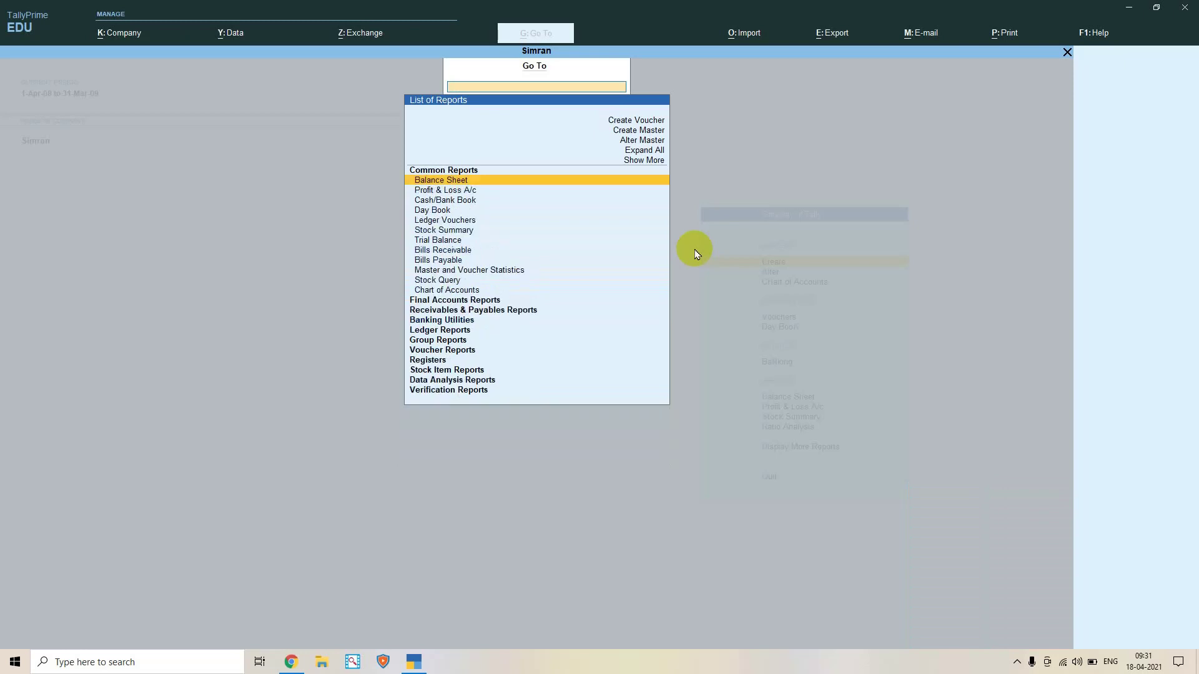
key(Escape)
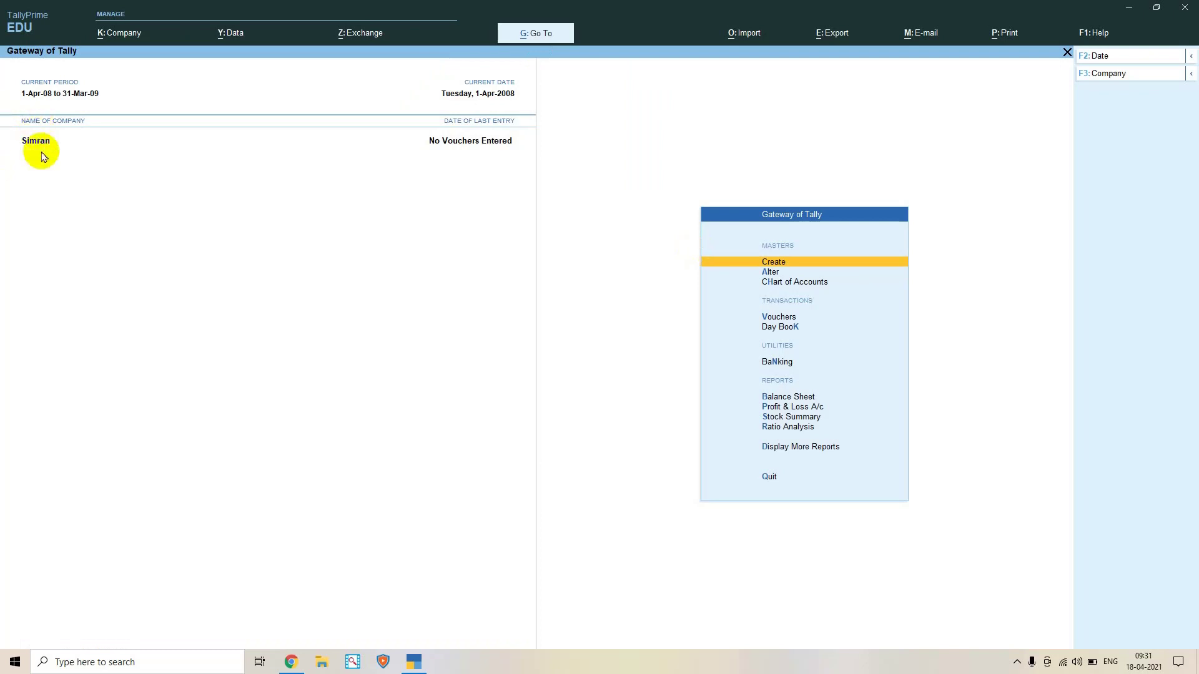
key(alt+g)
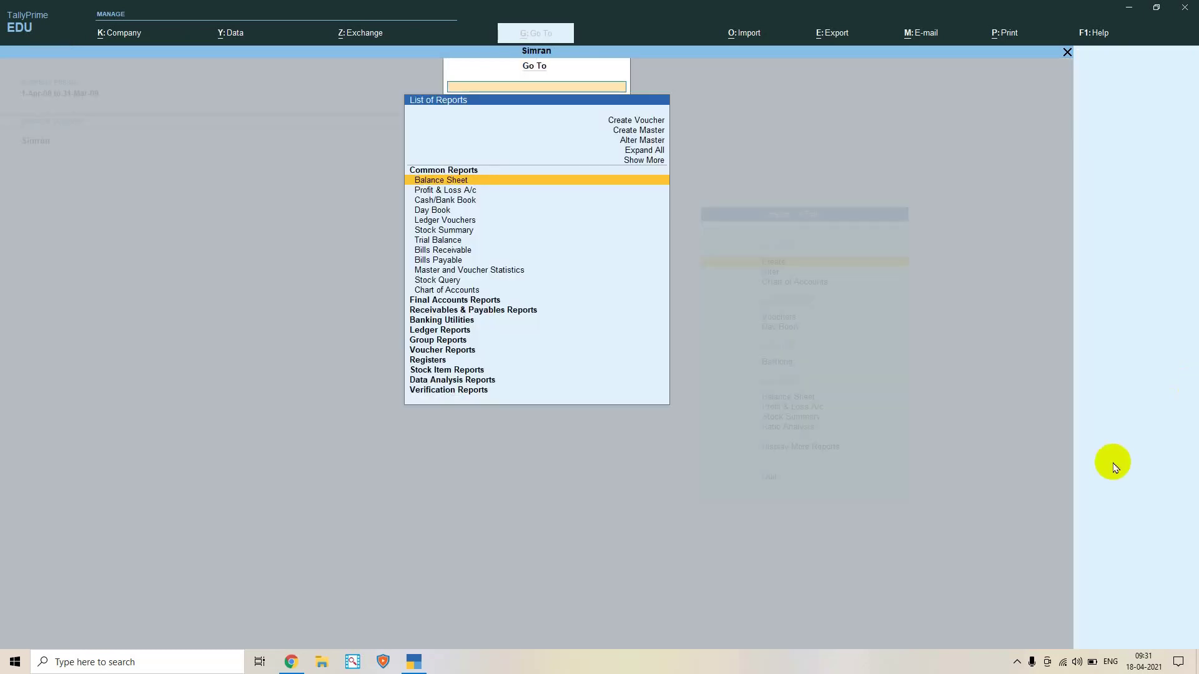
text(Bala)
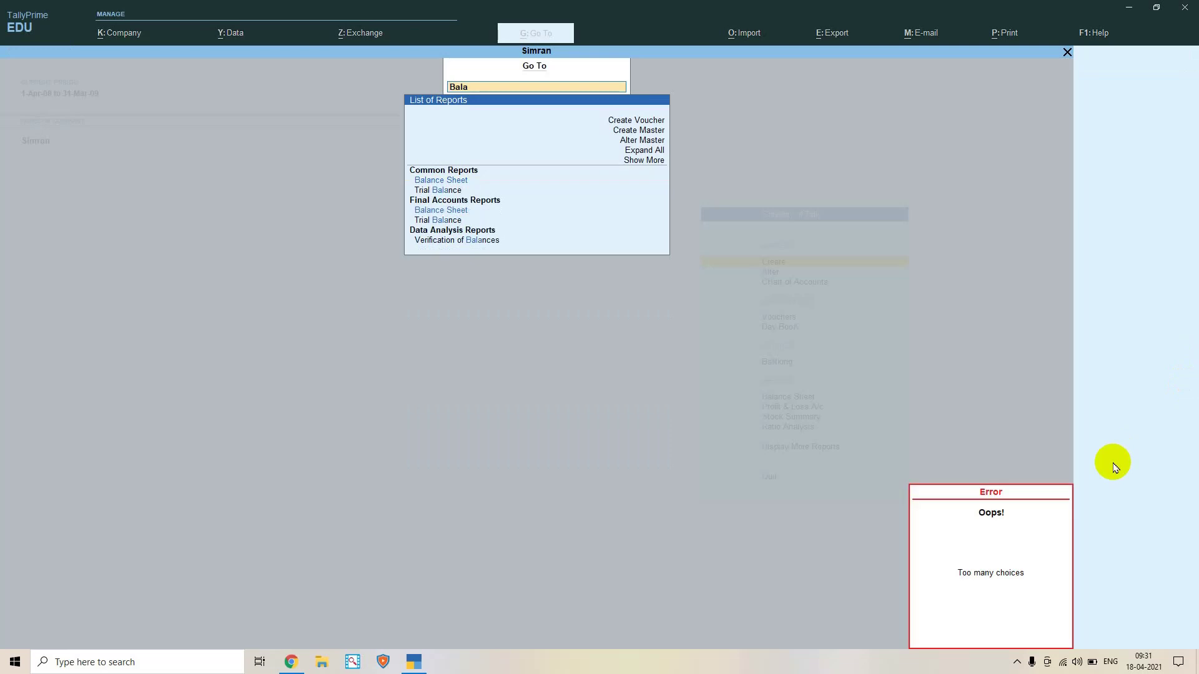
text(nce)
key(Return)
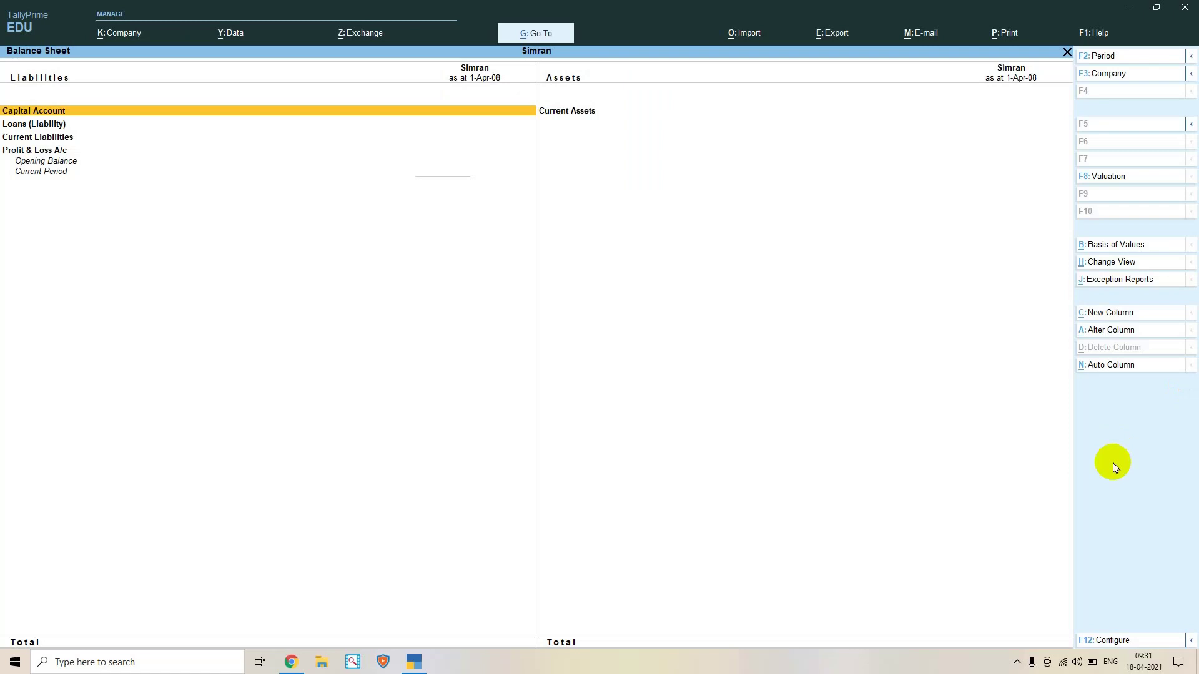
key(Escape)
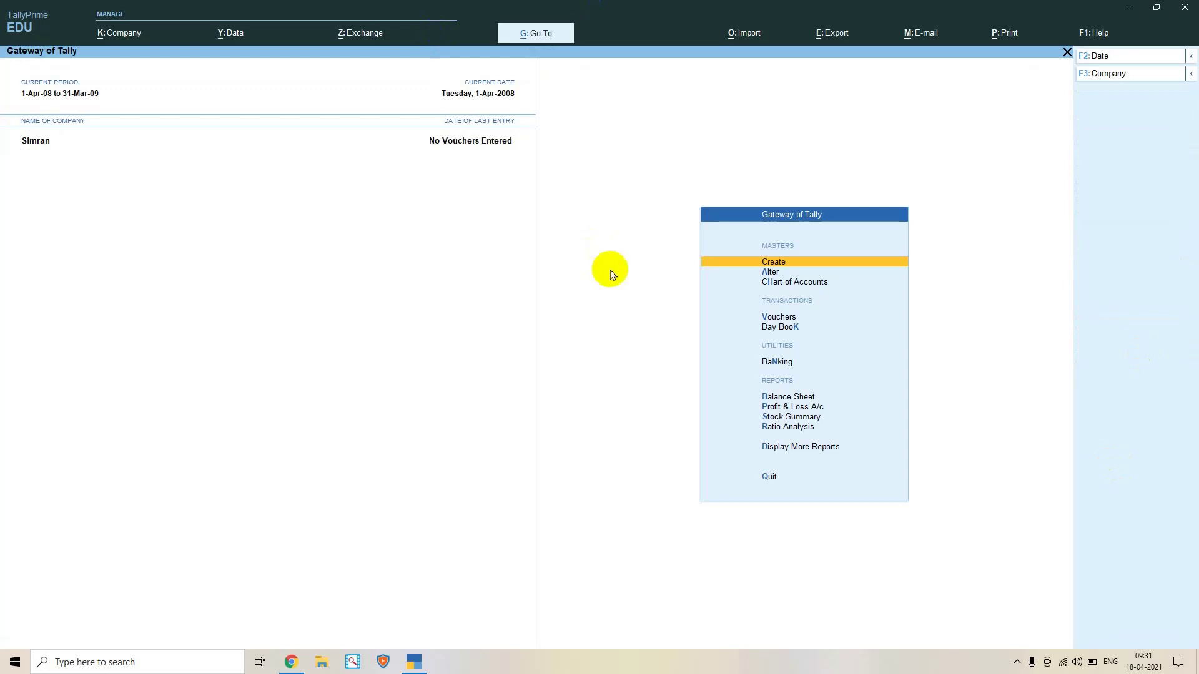
Open the Company menu with Alt+K and choose Select to list the stored companies
key(XF86MonBrightnessUp)
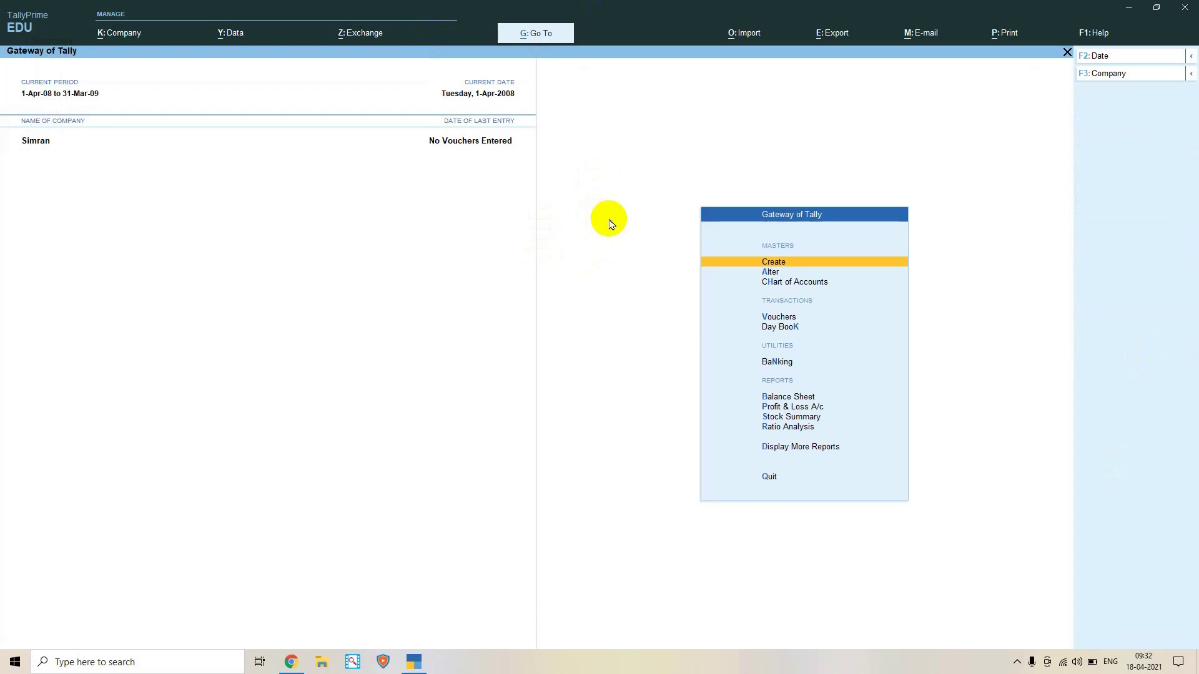
key(alt+k)
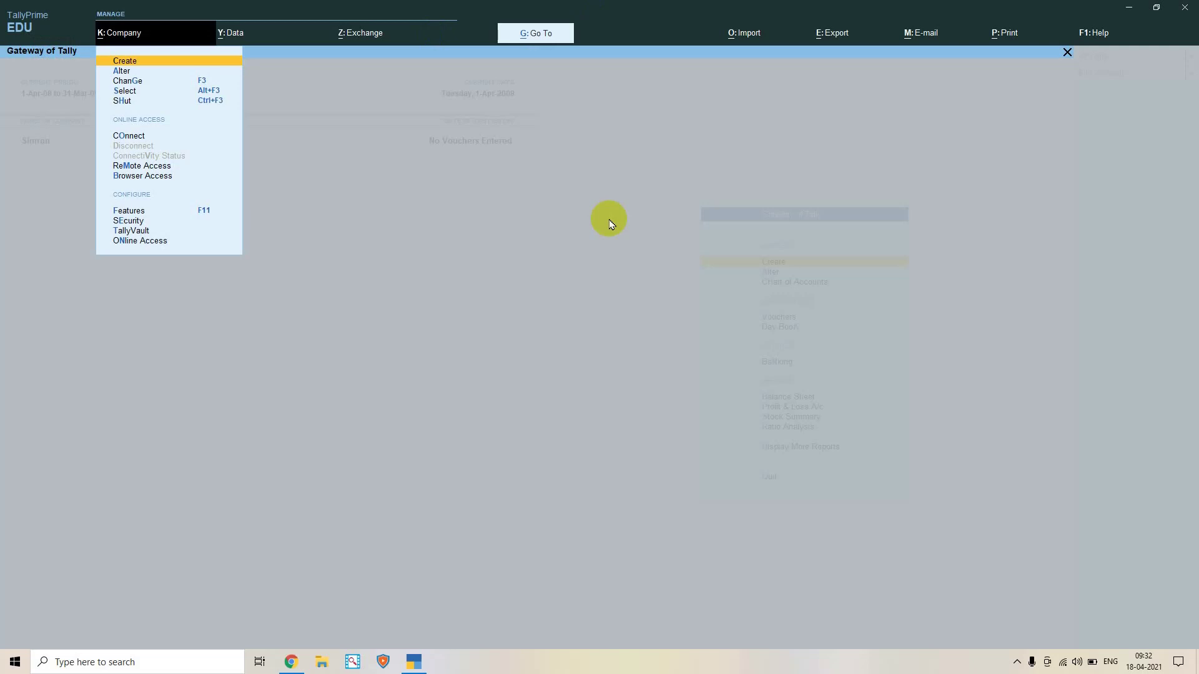
key(Down)
key(Down)
key(Down)
key(Down)
key(Down)
key(Down)
key(Down)
key(Down)
key(Down)
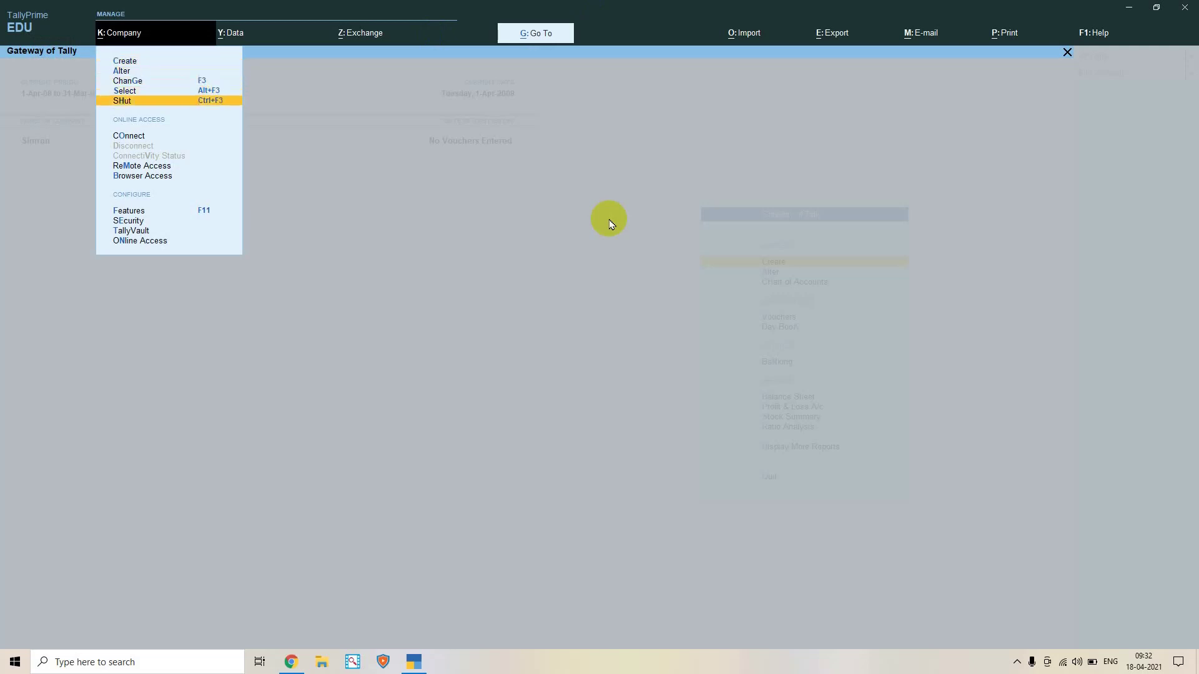
key(Up)
key(Up)
key(Up)
key(Up)
key(Up)
key(Up)
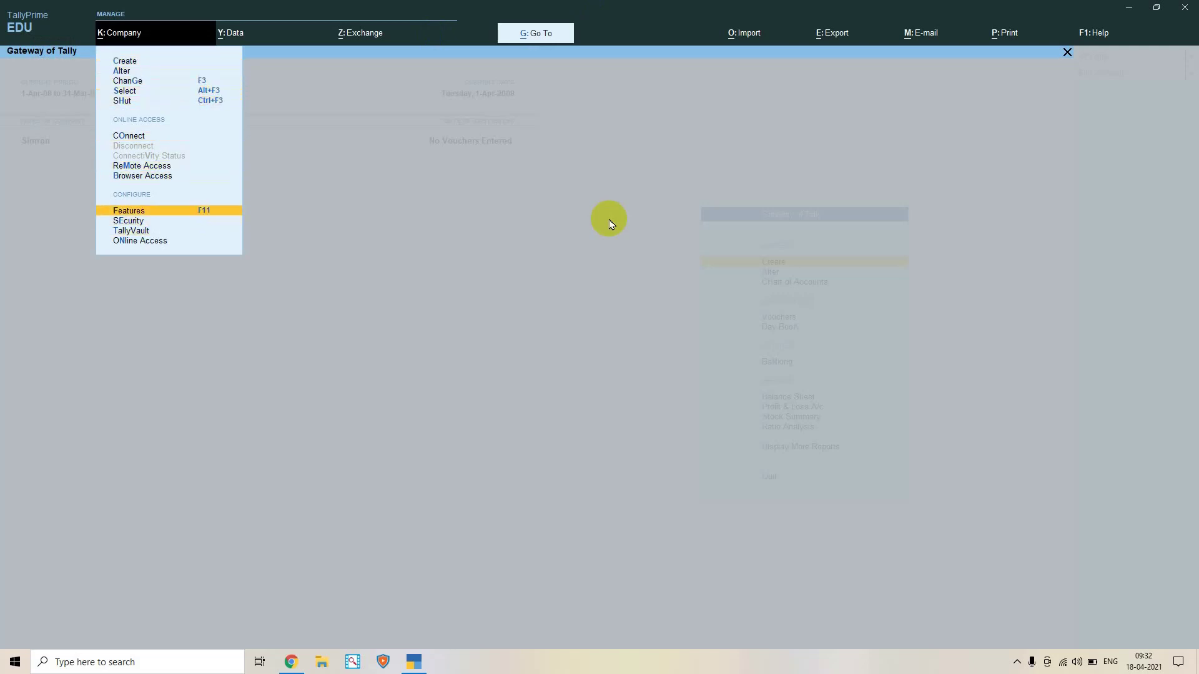
key(Up)
key(Up)
key(Down)
key(Down)
key(Down)
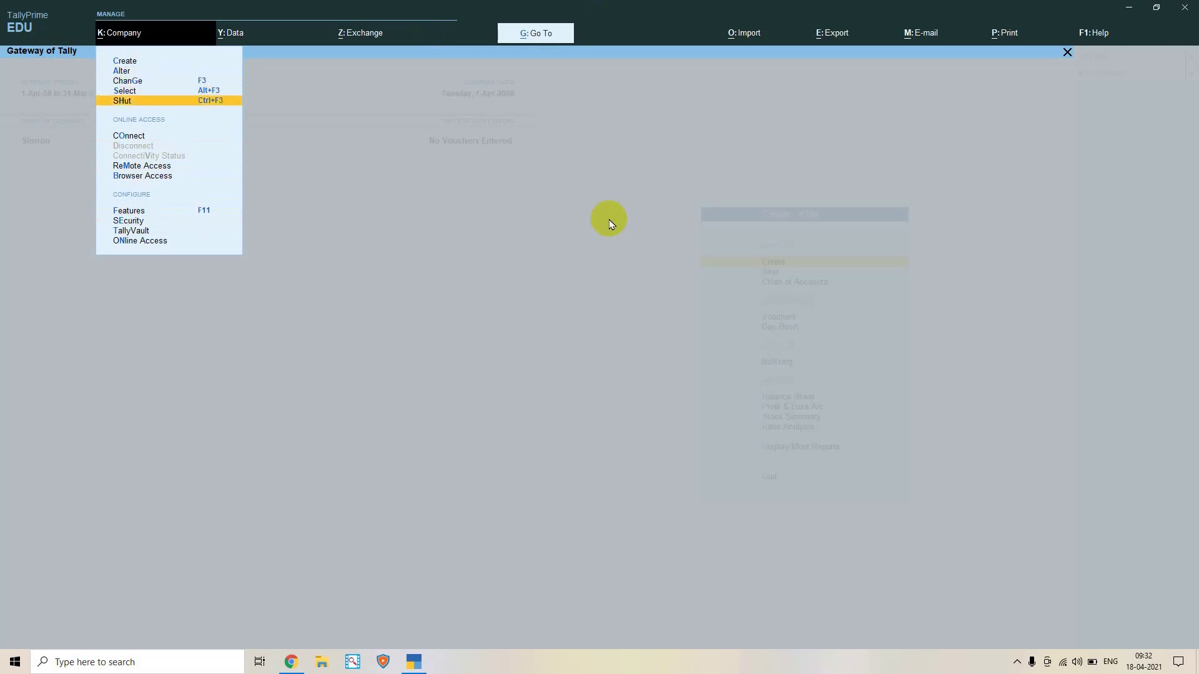
key(Up)
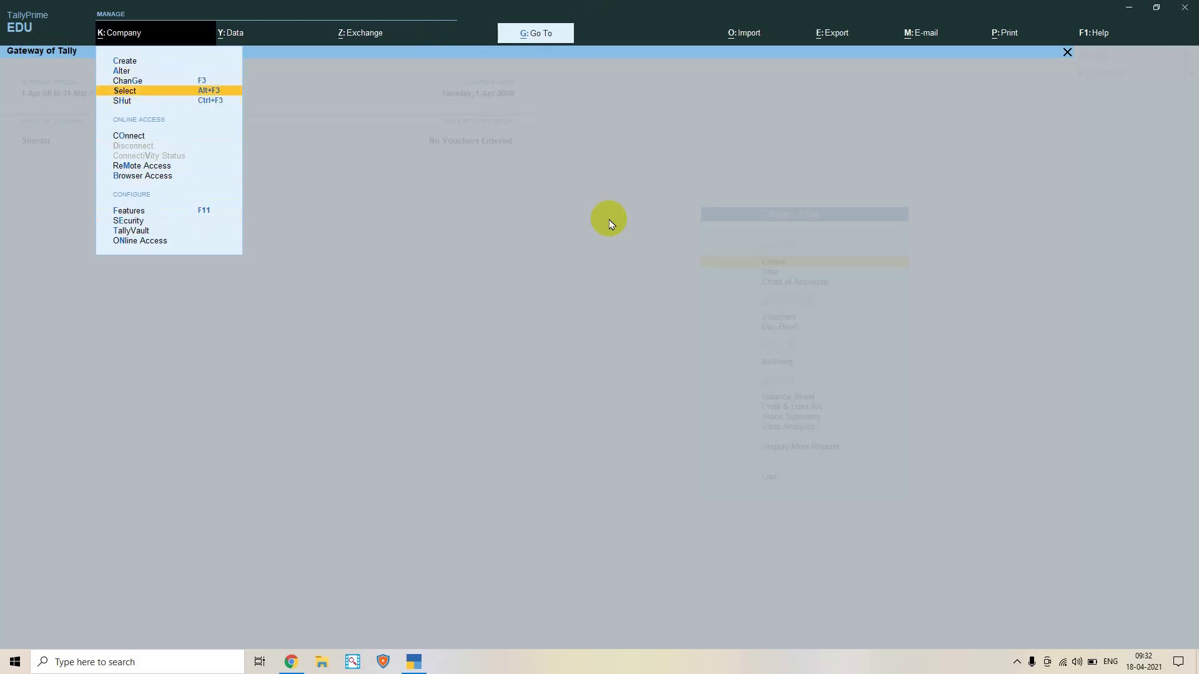
key(Down)
key(Up)
key(Up)
key(Down)
key(Up)
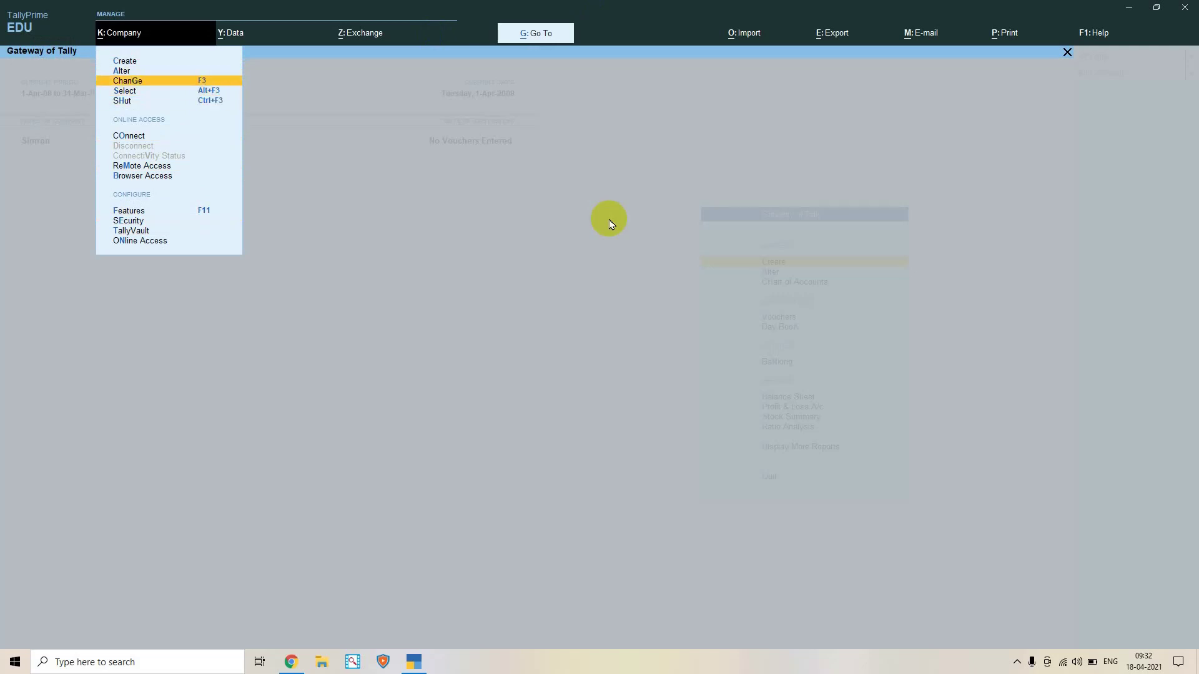
key(Down)
key(Down)
key(Return)
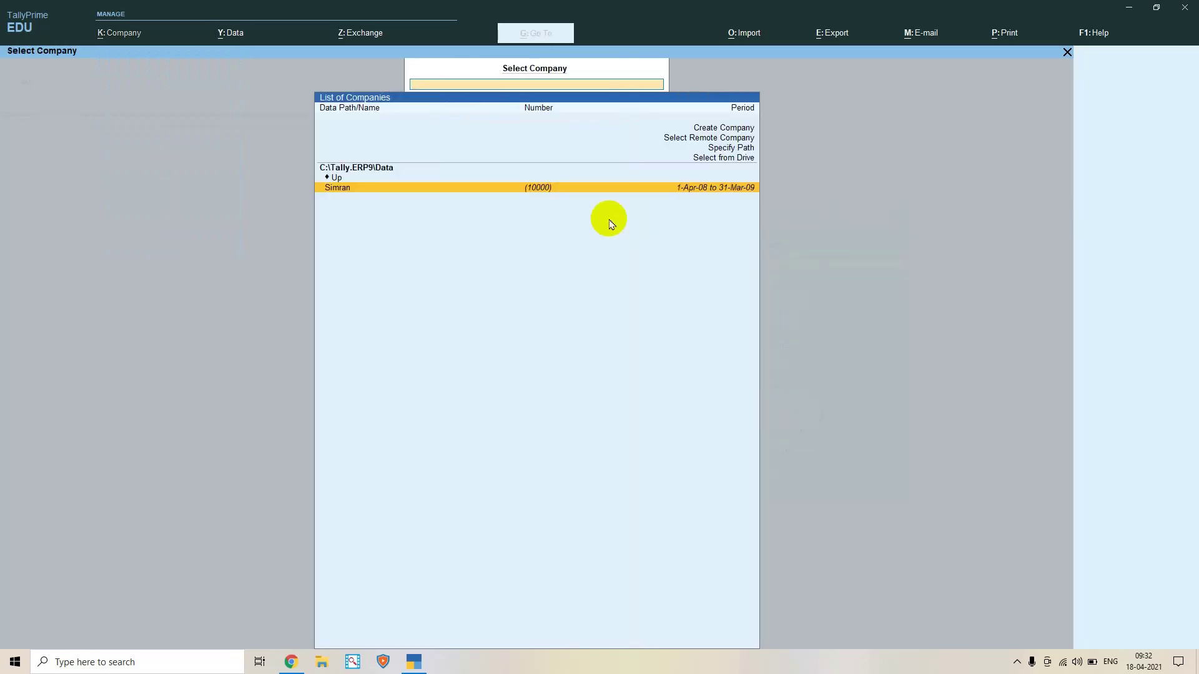
Back out of Select Company and confirm quitting TallyPrime EDU
key(Escape)
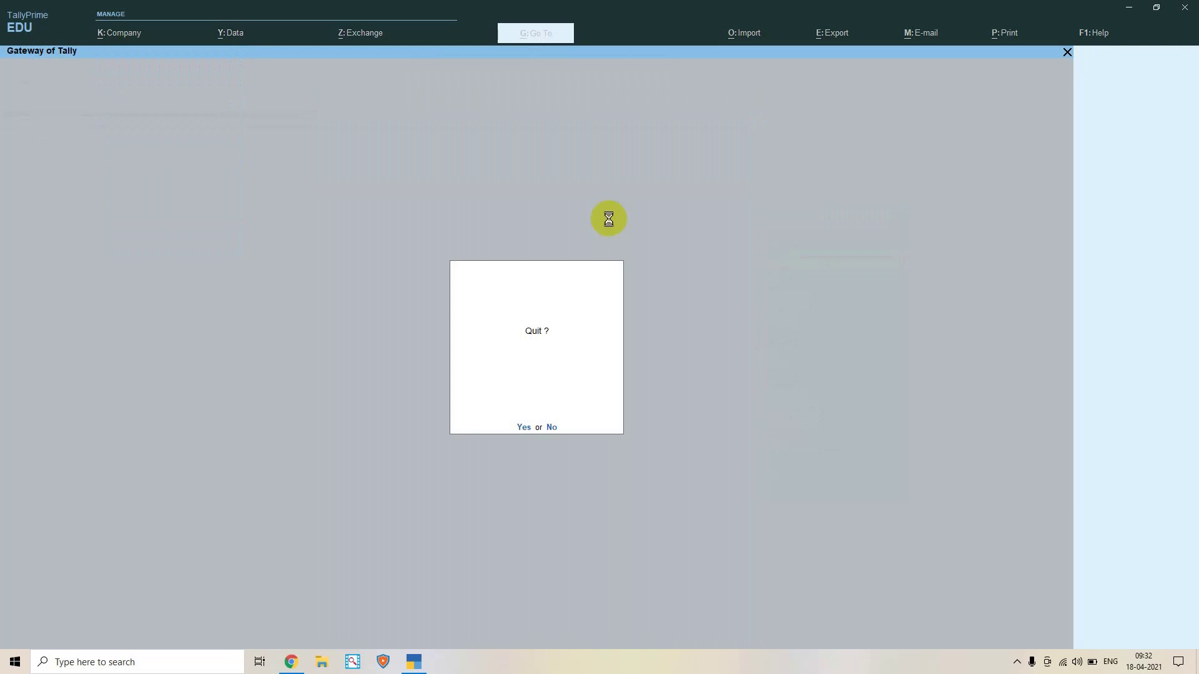
key(n)
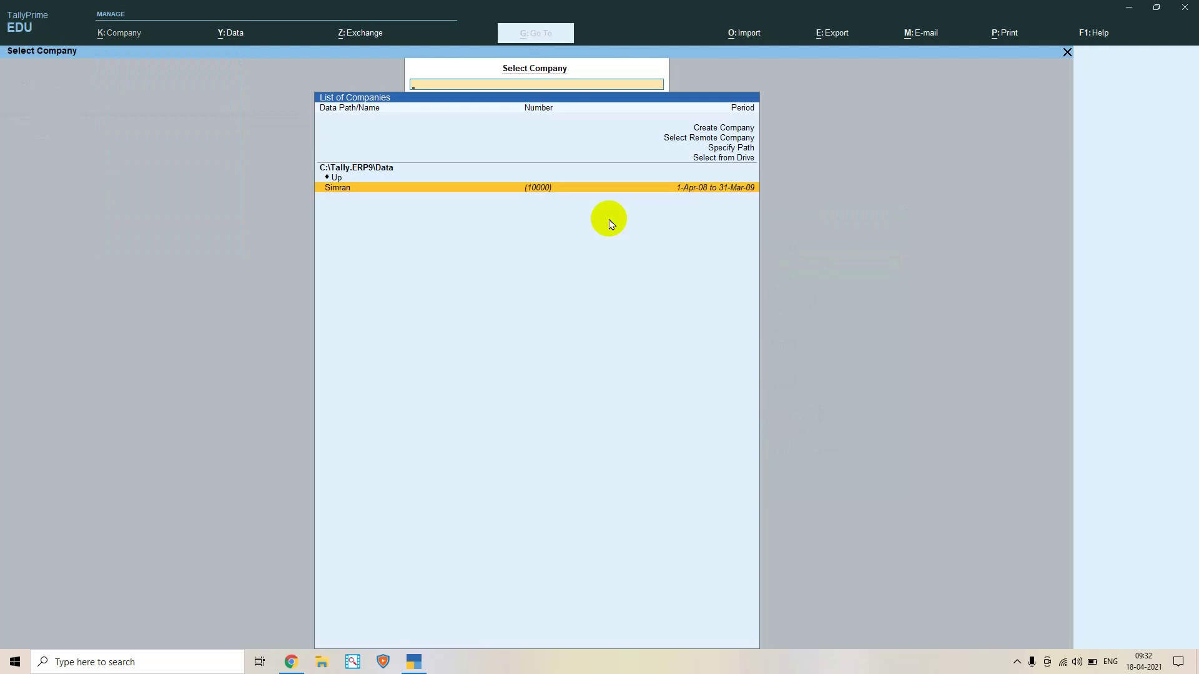
key(Escape)
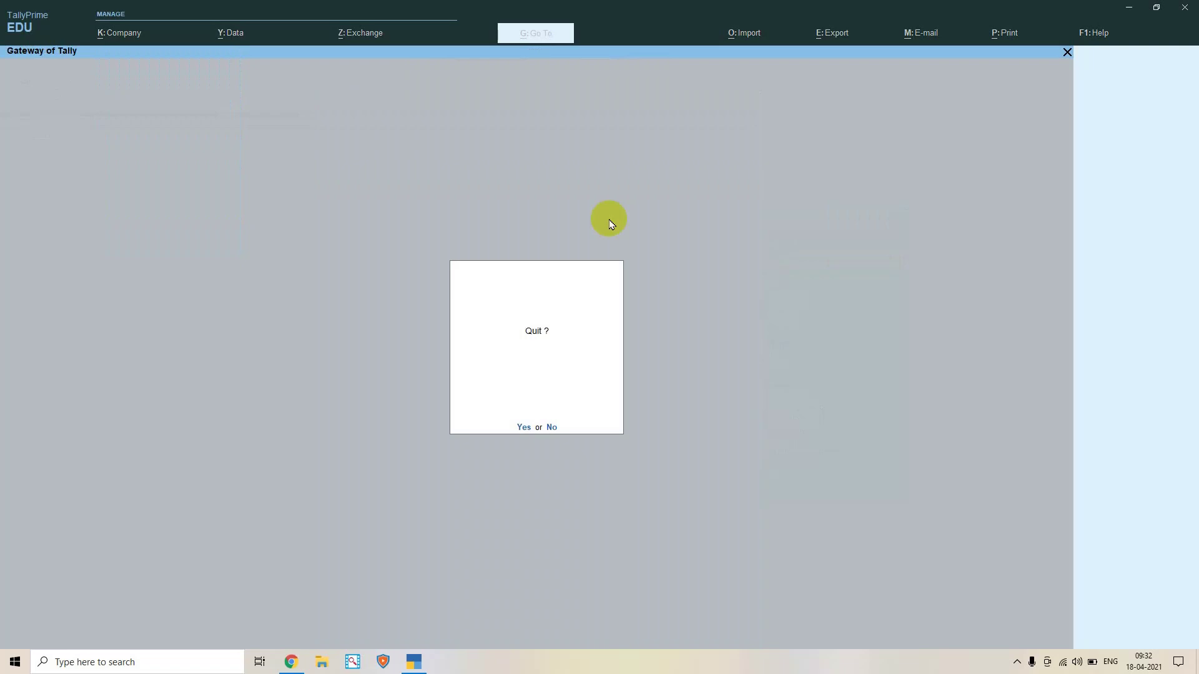
key(Return)
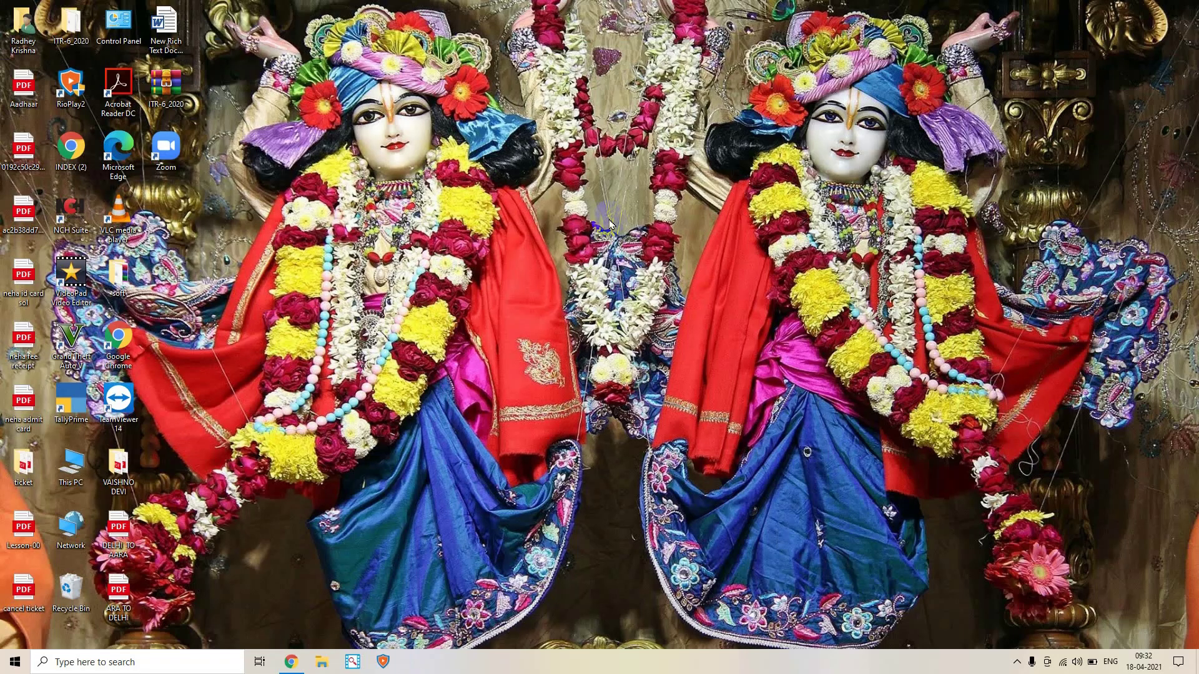
Start TallyPrime again from the desktop icon in Educational Mode
double_click(72, 407)
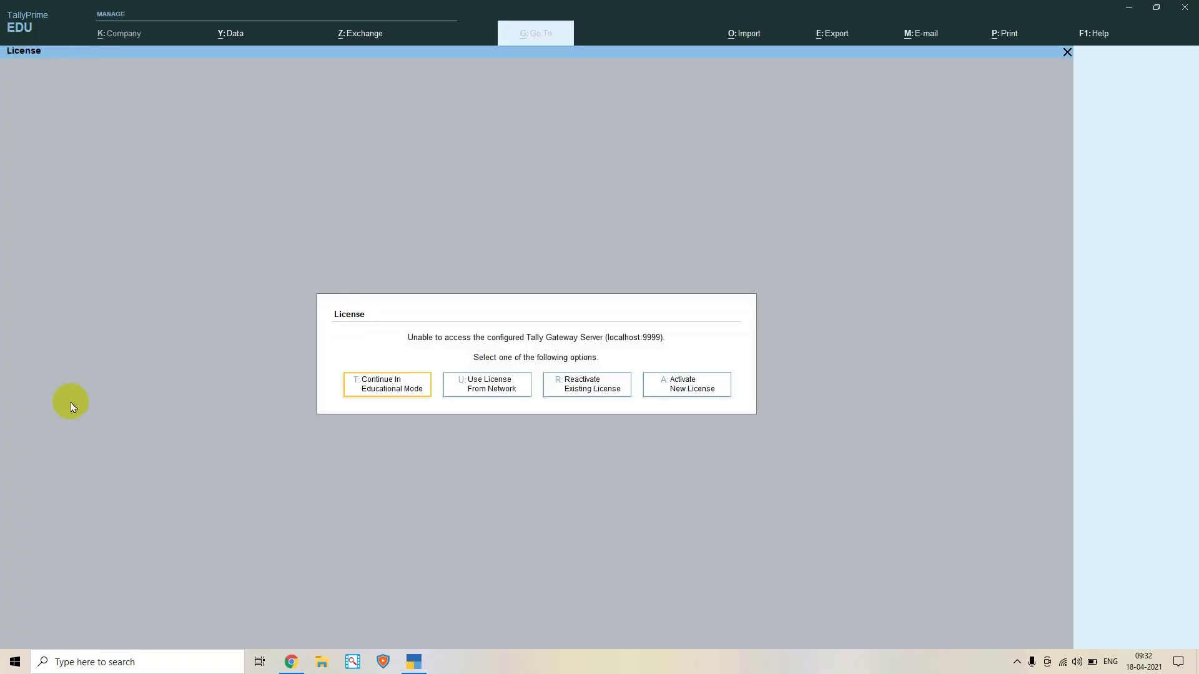
key(Return)
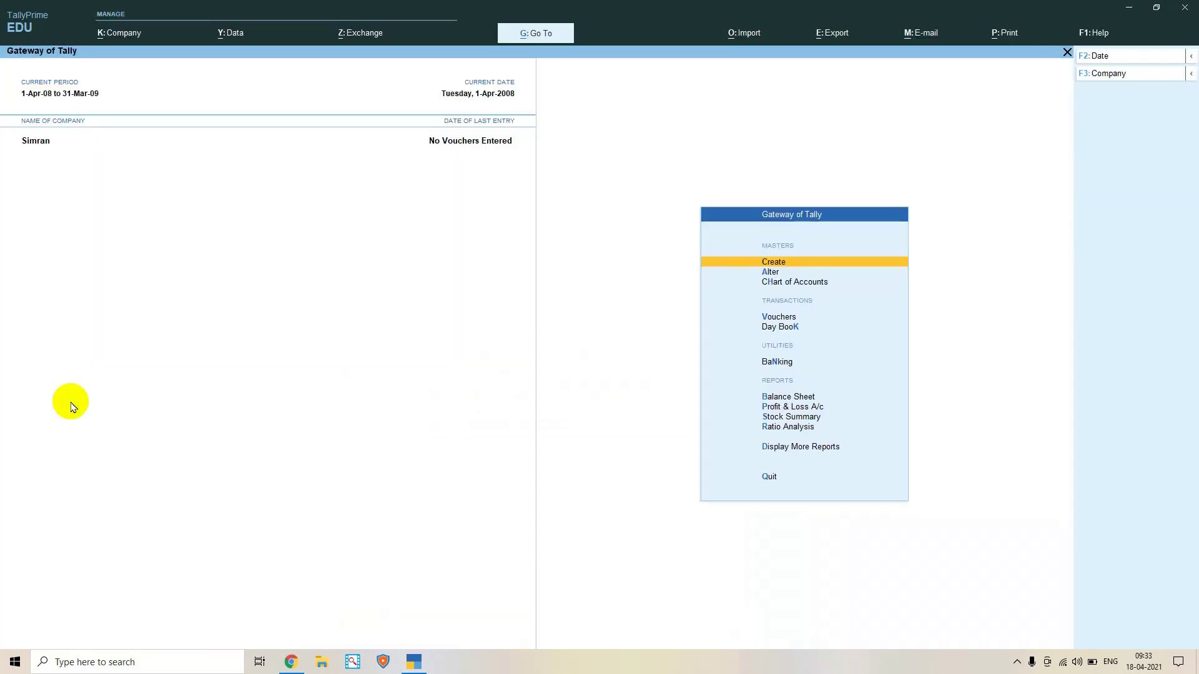
Try the Alt+F3 shut-company list twice, cancelling back to the Gateway of Tally each time
key(alt)
key(XF86MonBrightnessUp)
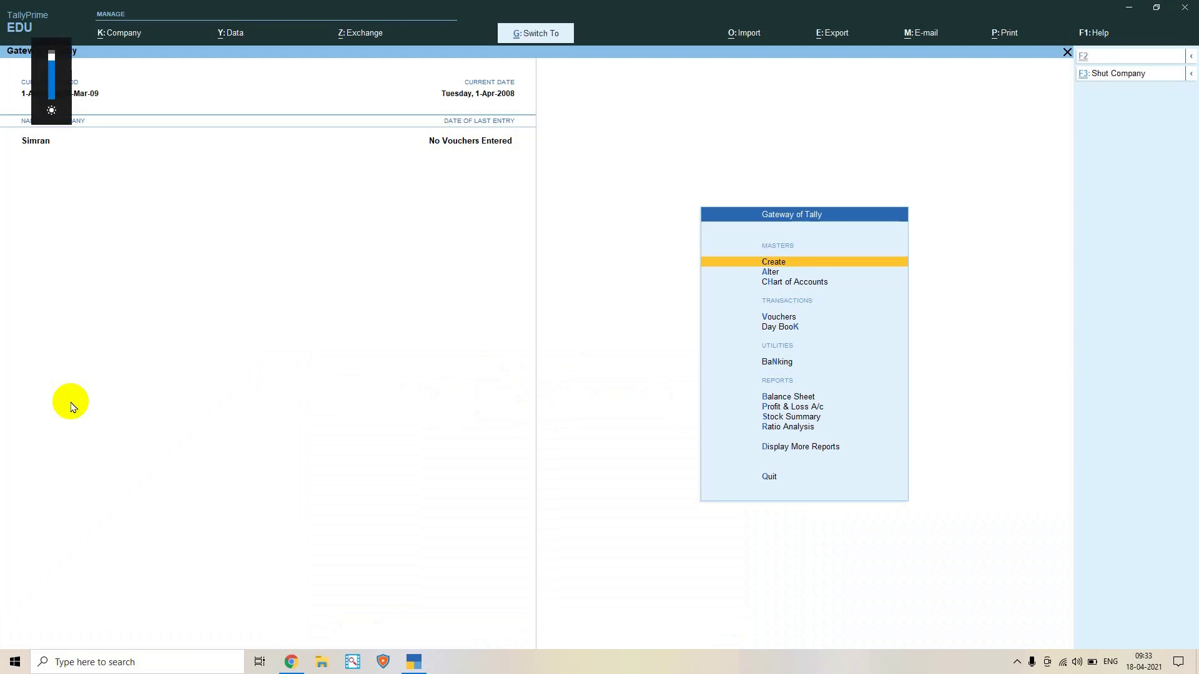
key(alt+F3)
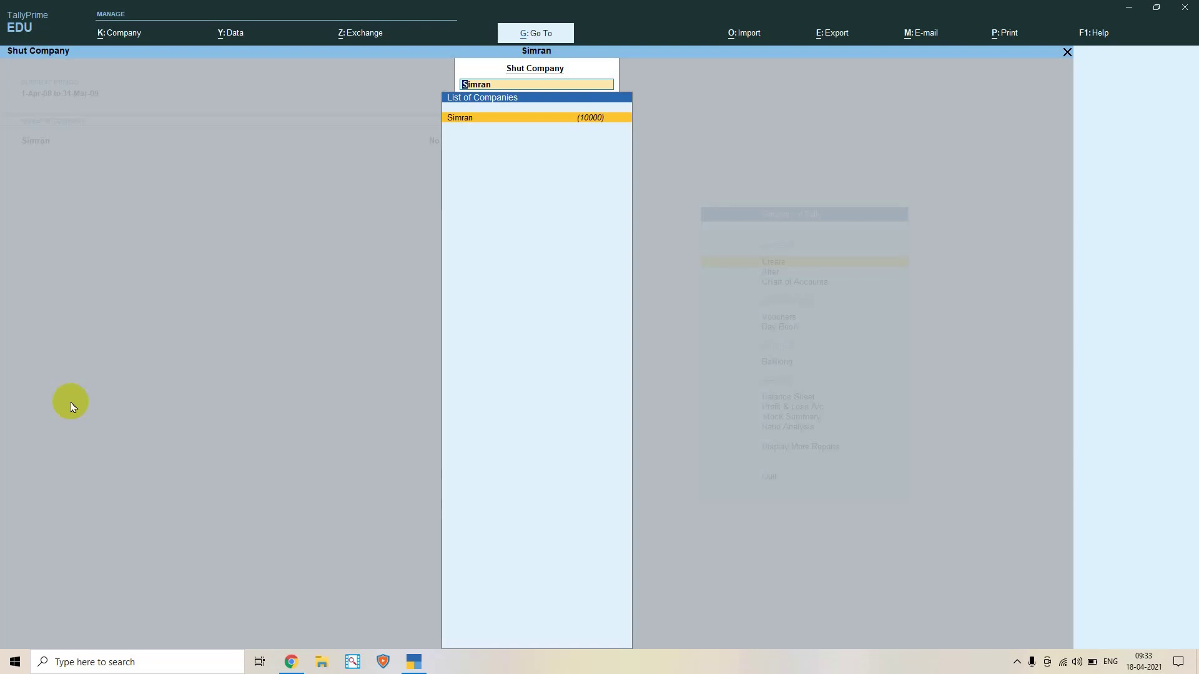
key(Escape)
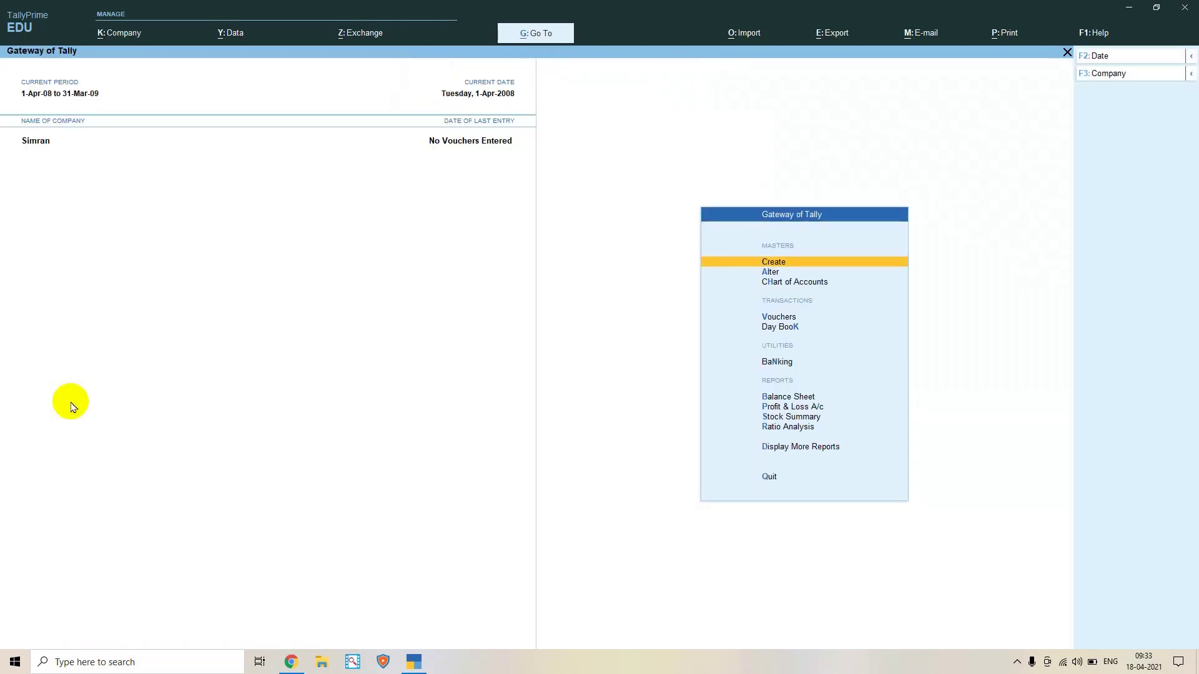
key(alt)
key(XF86MonBrightnessUp)
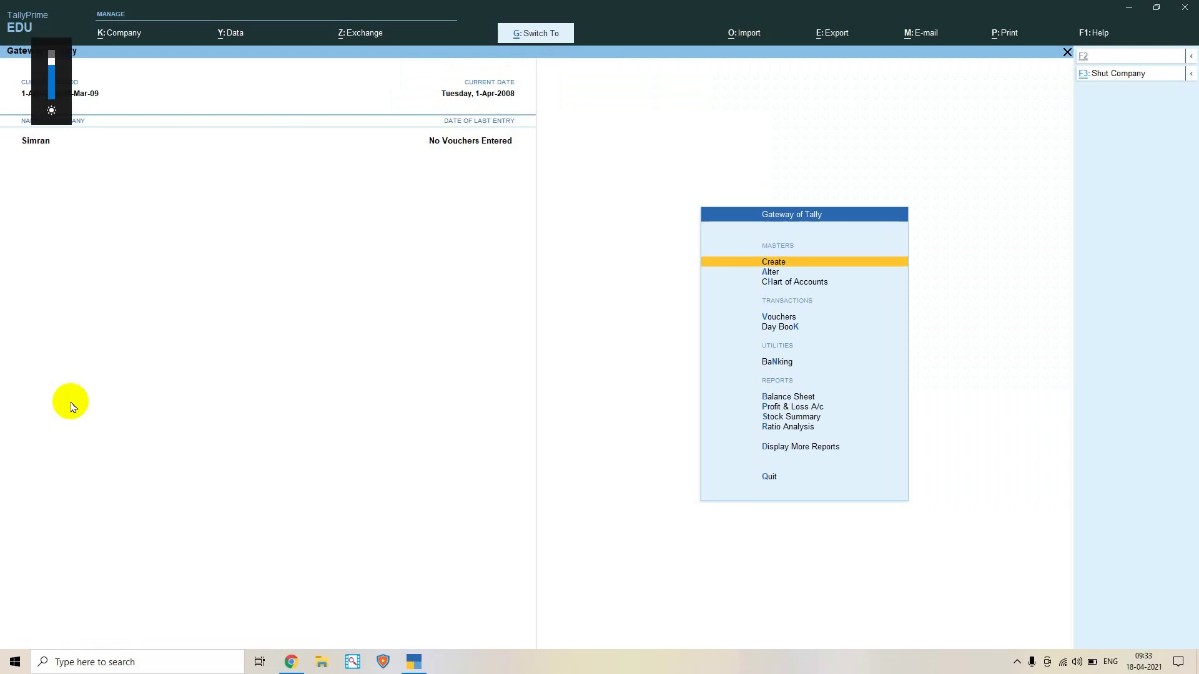
key(alt+F3)
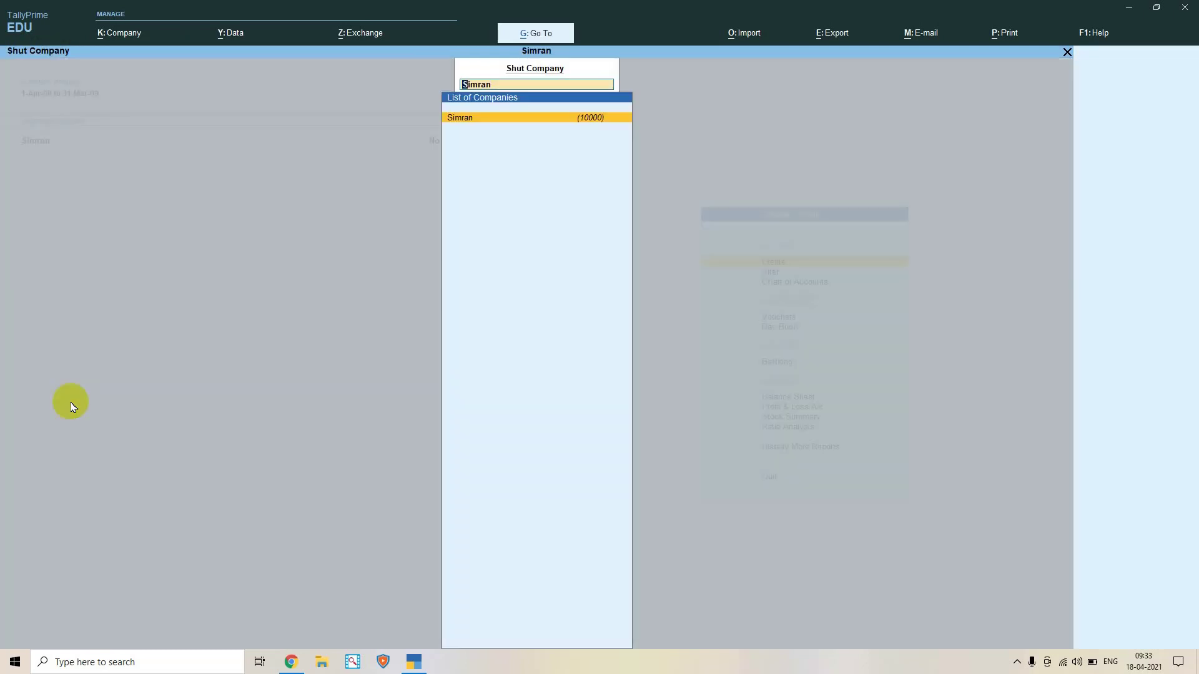
key(Escape)
key(Escape)
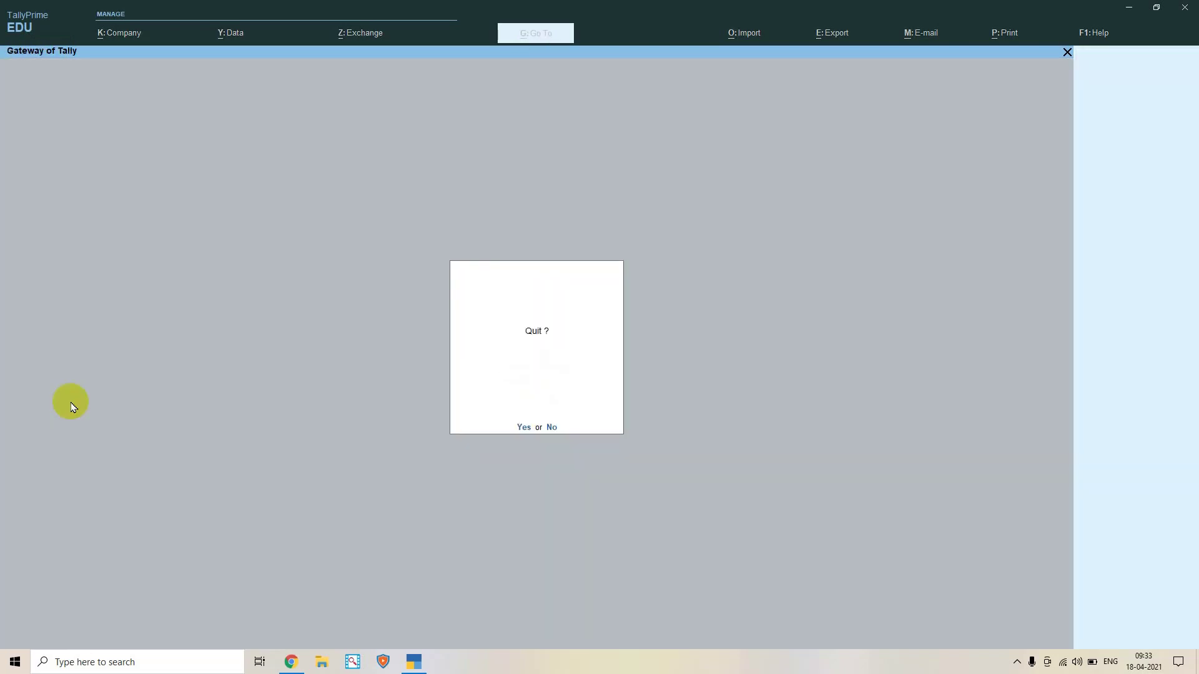
key(Escape)
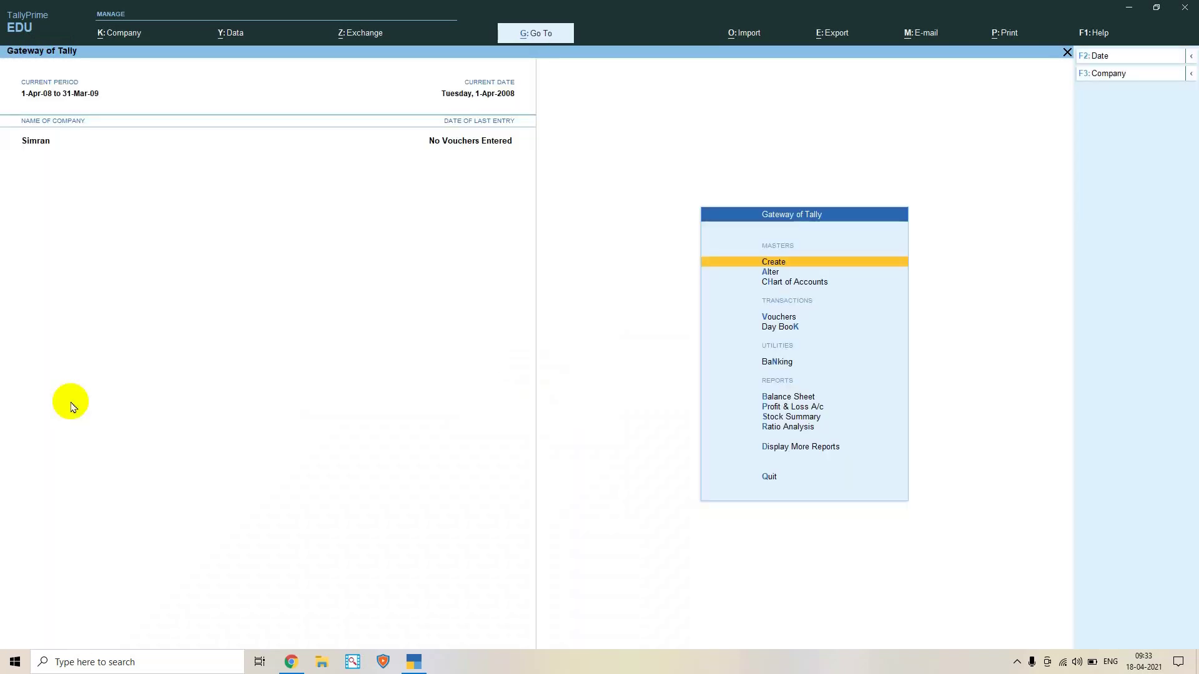
Shut company Simran via Company > Shut and reload it
key(alt+k)
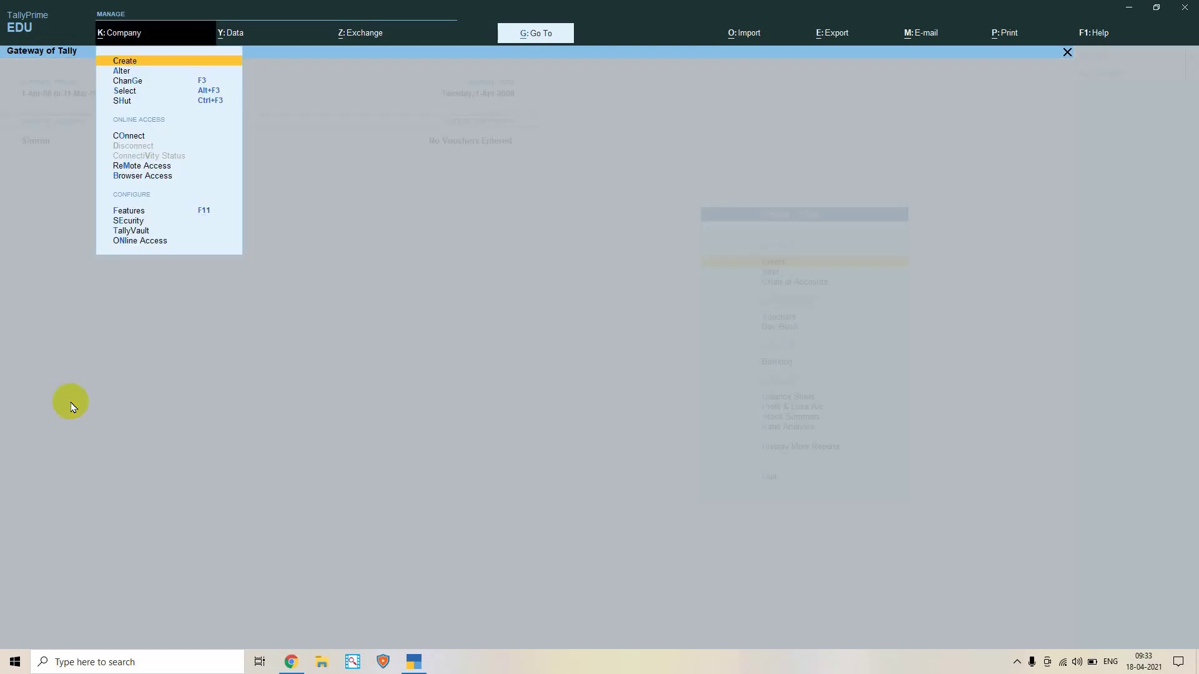
key(Down)
key(Down)
key(Down)
key(Down)
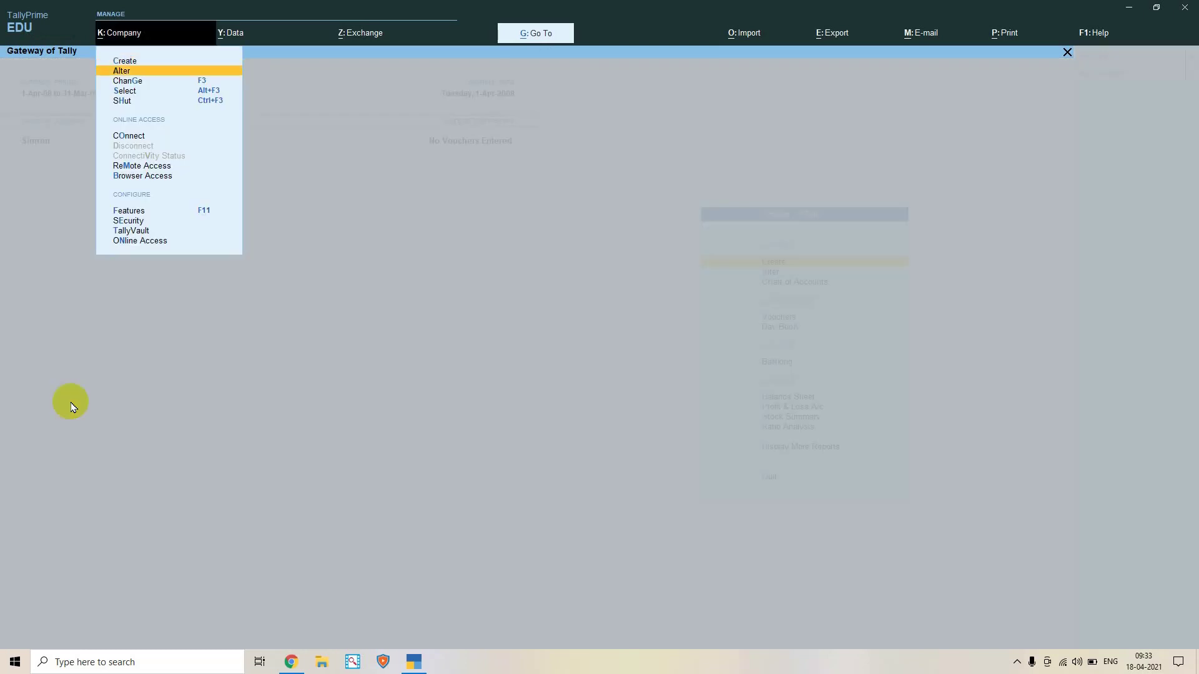
key(Return)
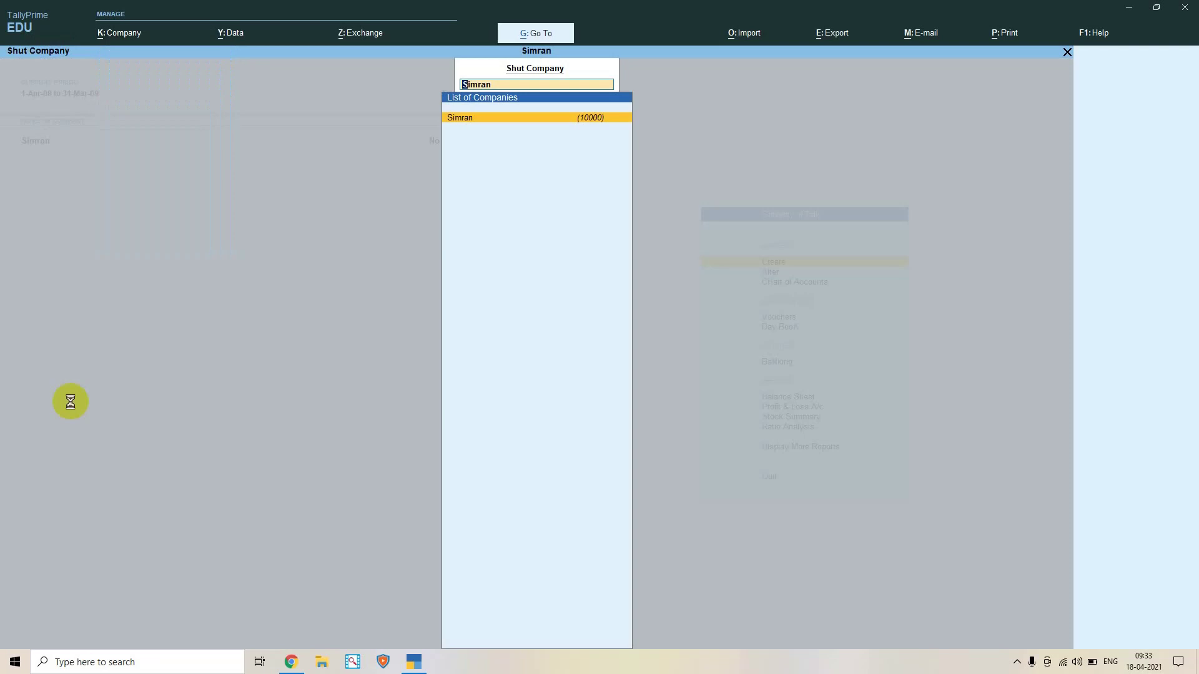
key(Return)
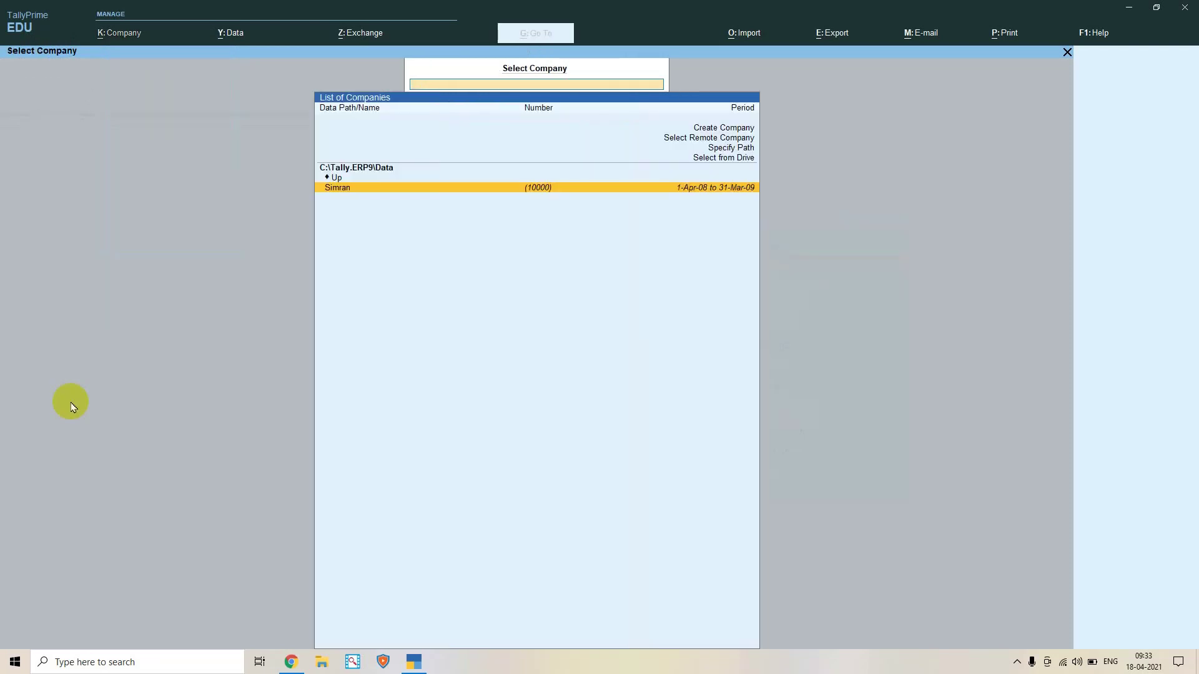
key(Return)
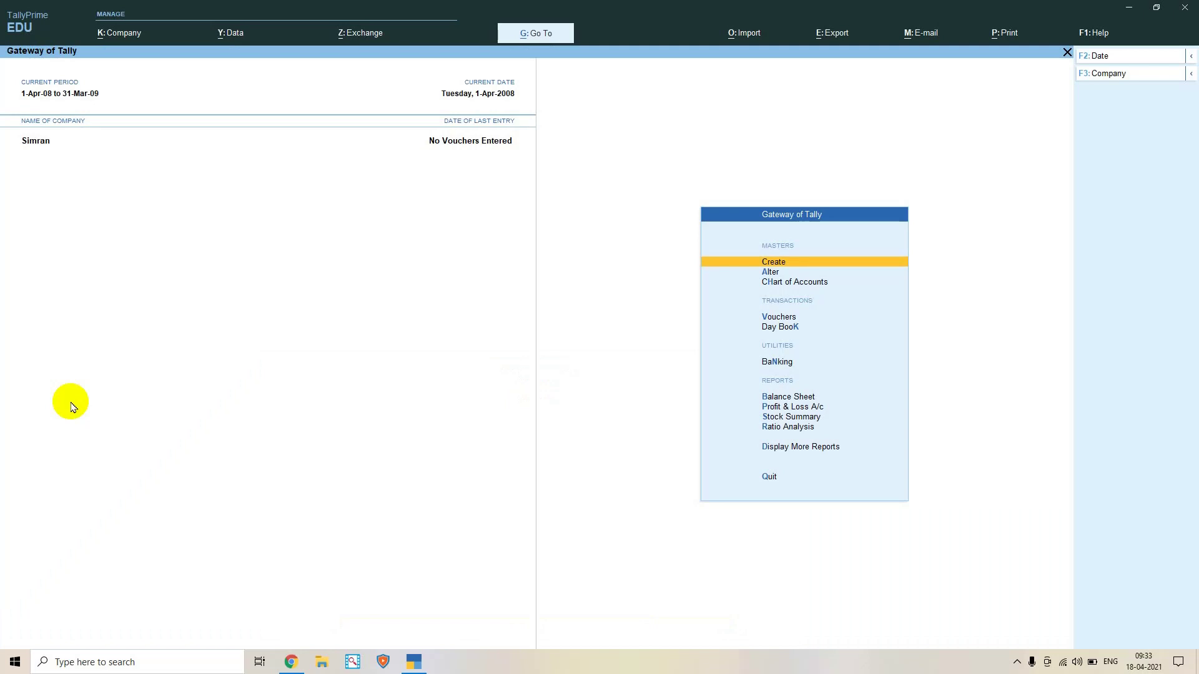
key(Up)
key(Up)
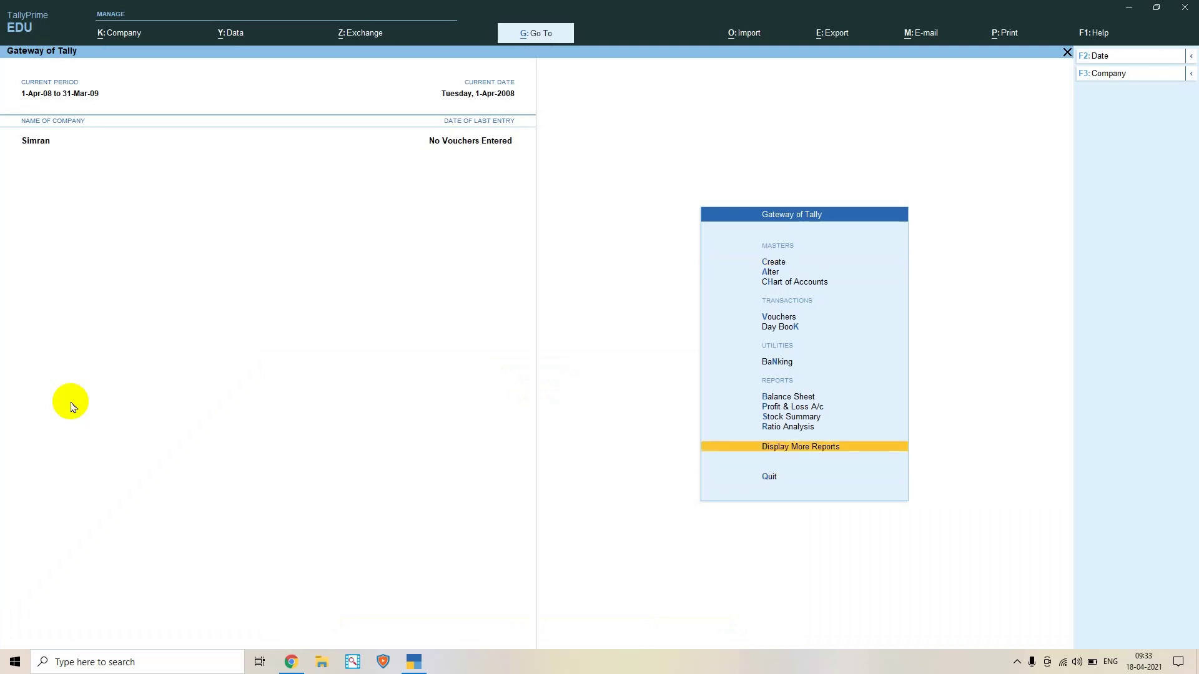
key(Down)
key(Down)
key(Down)
Repeat shutting and reloading Simran from the Company menu
key(alt)
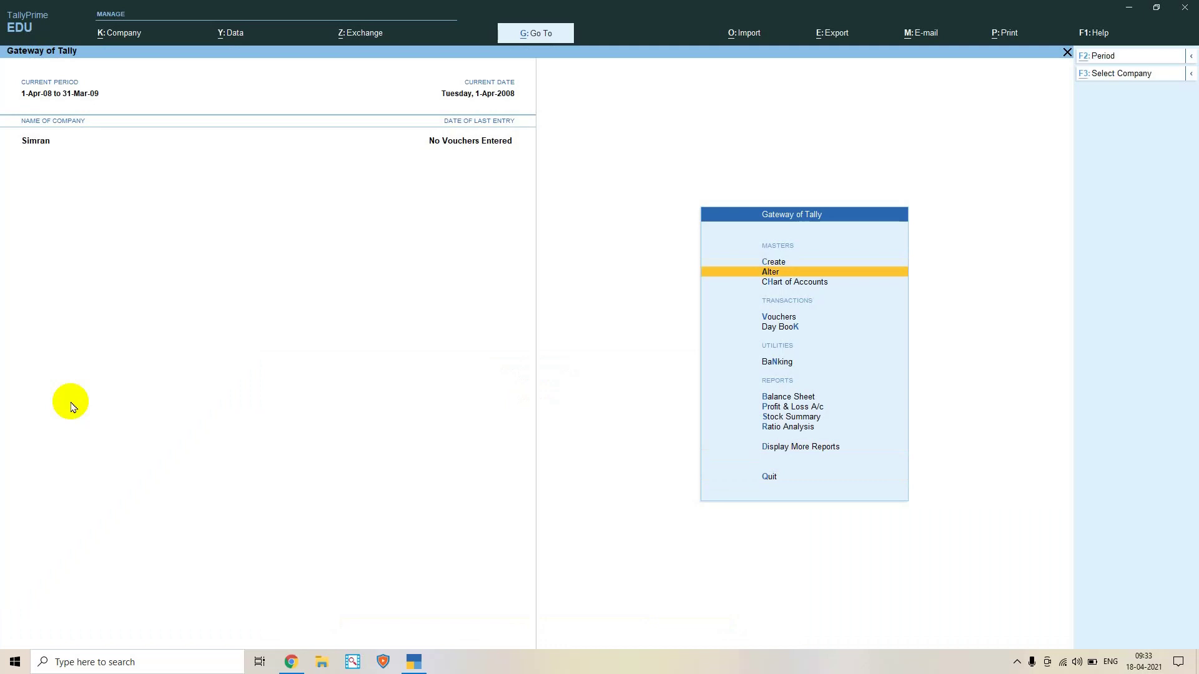
key(alt+k)
key(Down)
key(Down)
key(Down)
key(Down)
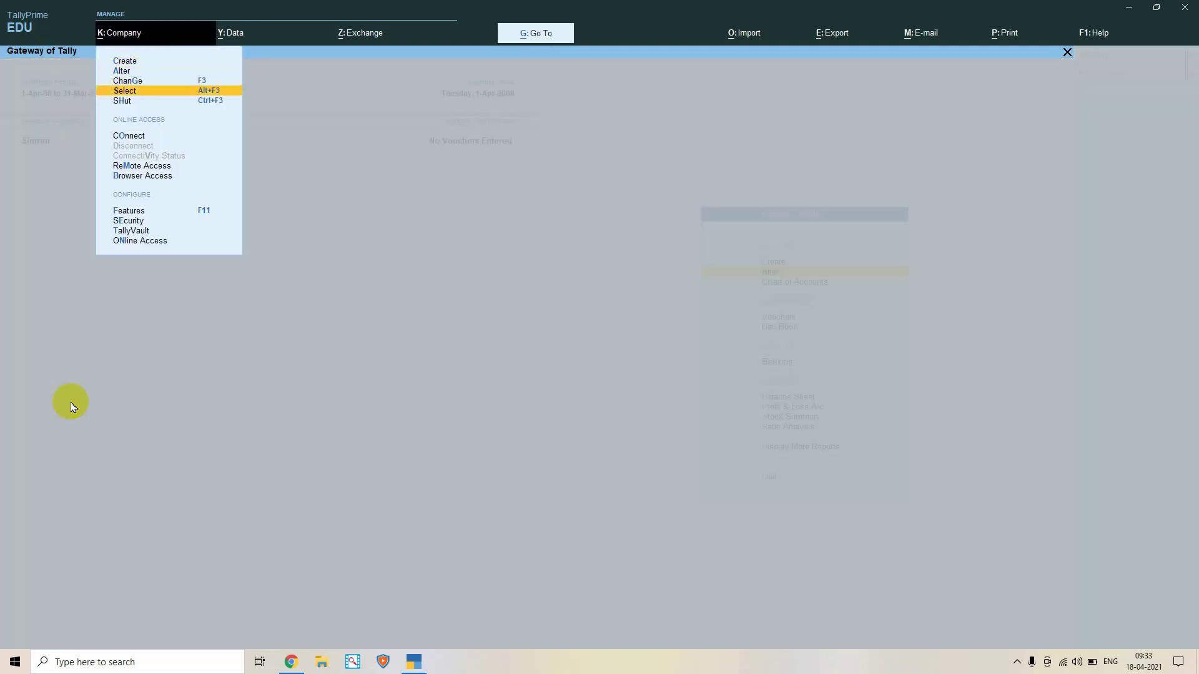
key(Return)
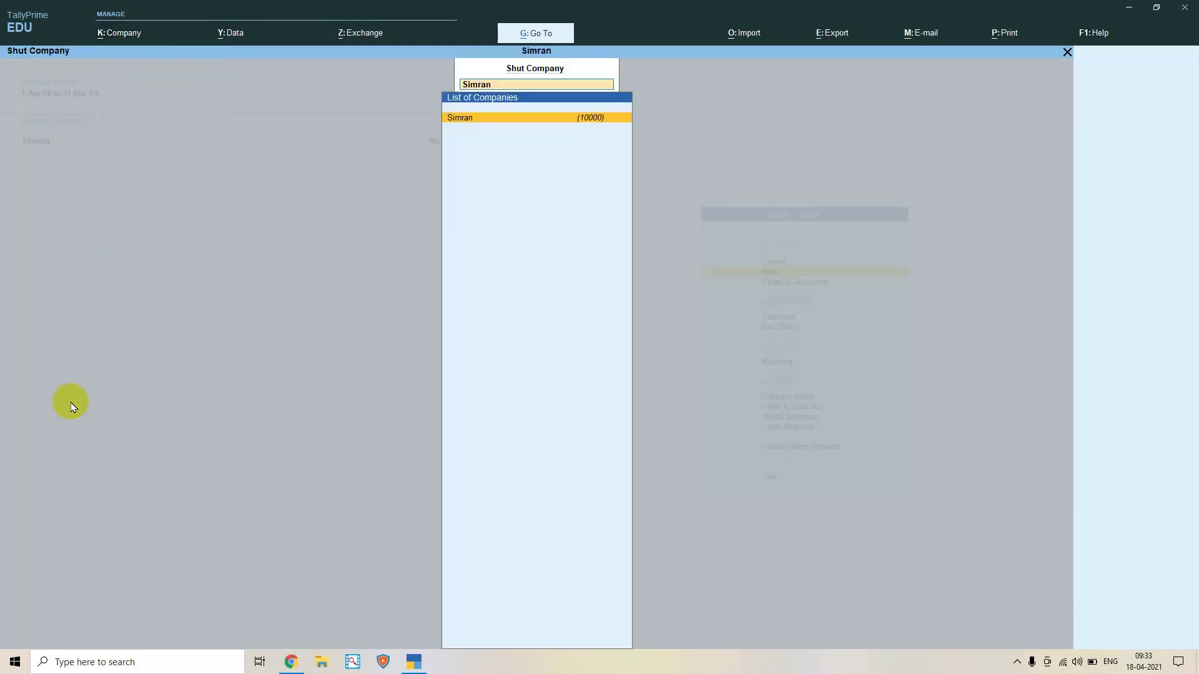
key(Return)
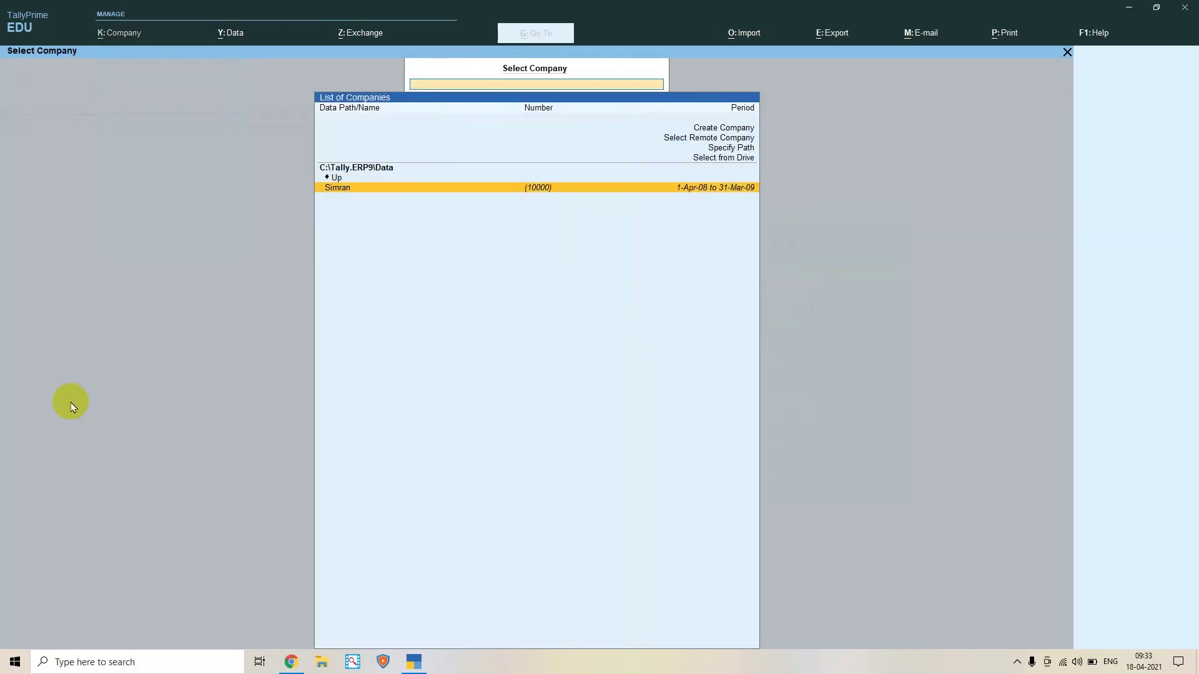
key(Return)
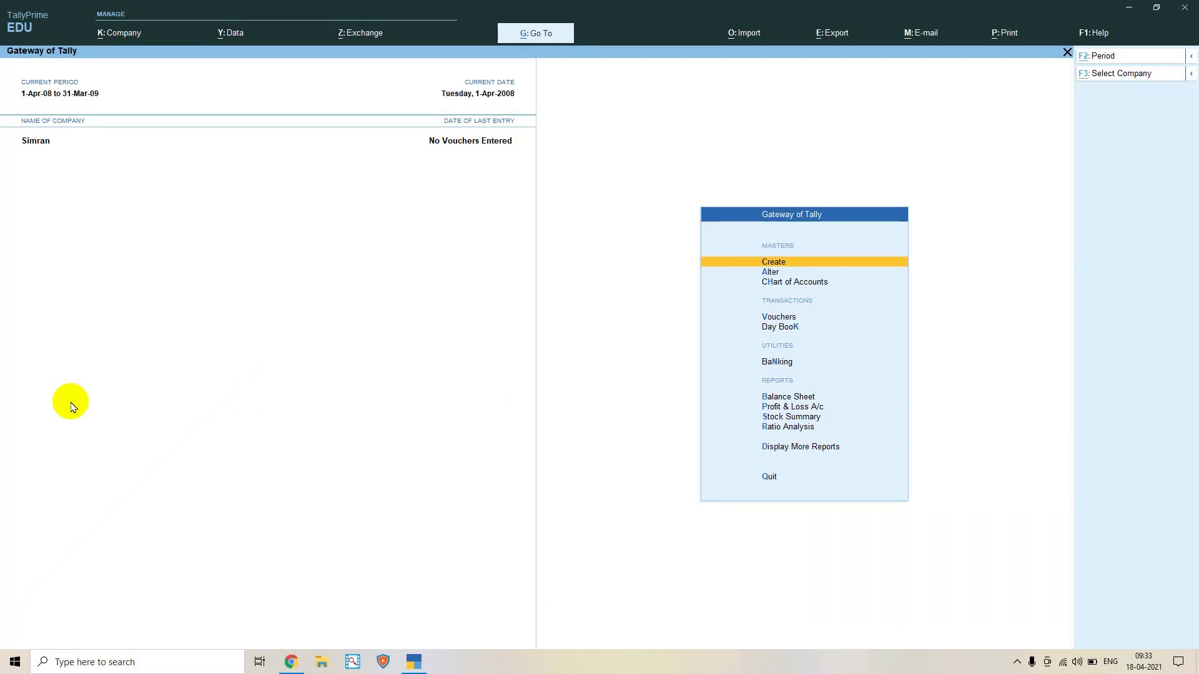
key(alt+k)
Browse the top menus back to Company > Shut and shut Simran, reaching Select Company
key(alt+z)
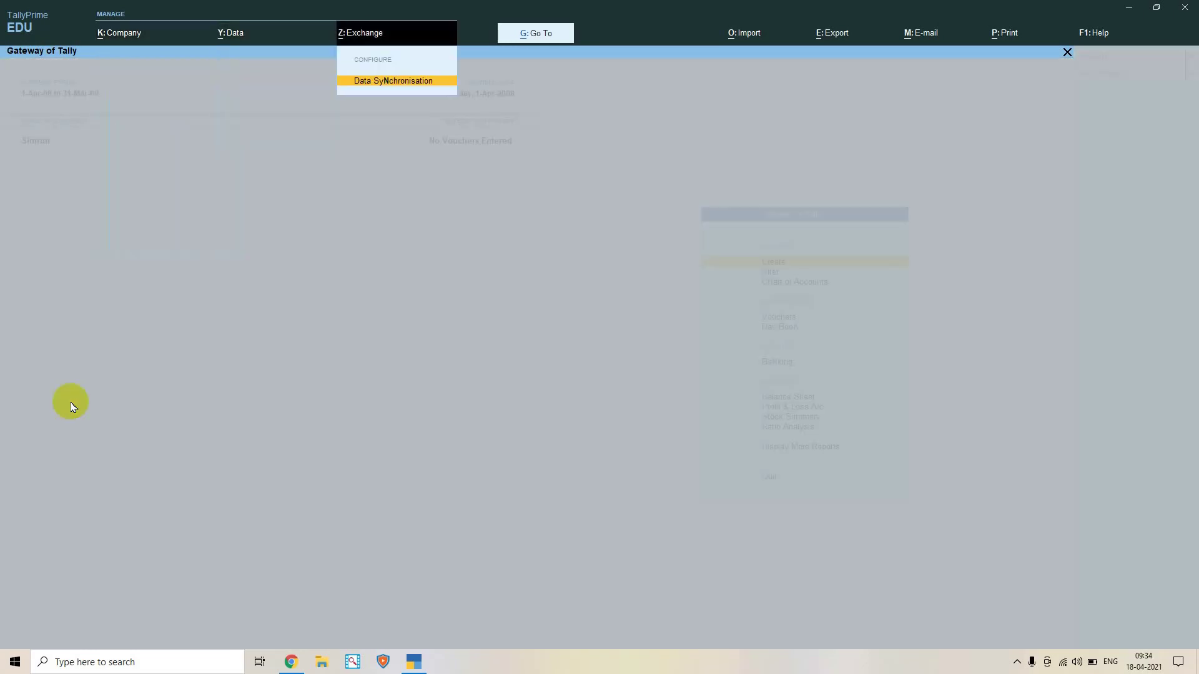
key(Left)
key(Left)
key(Left)
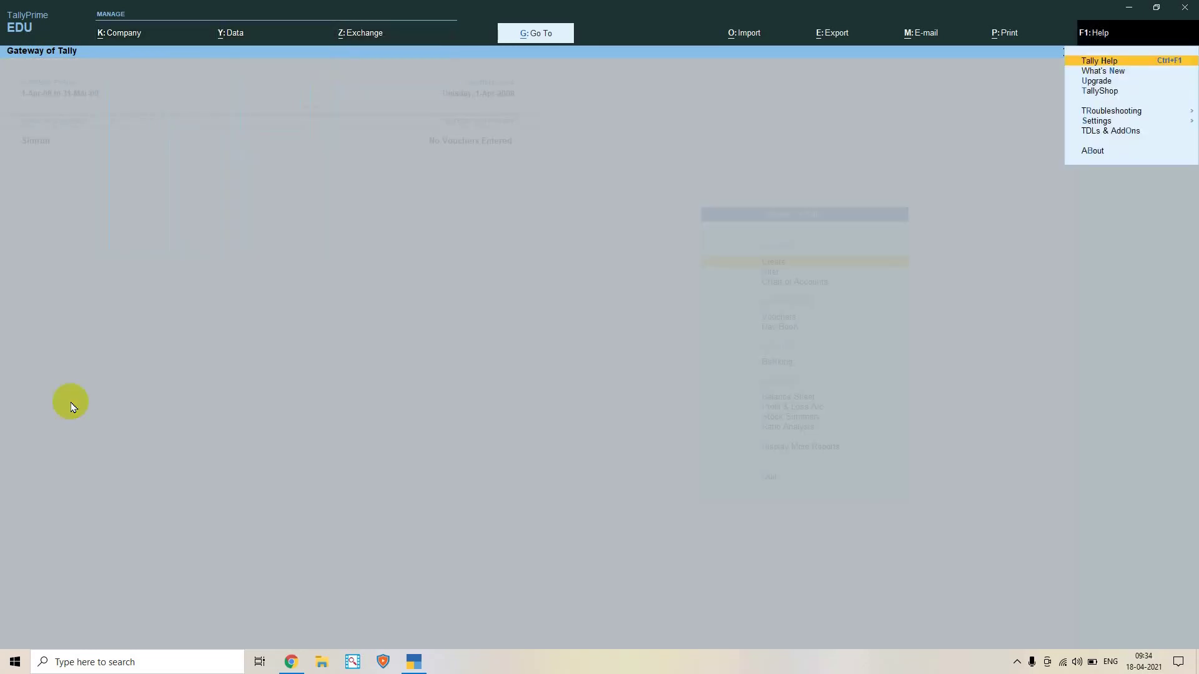
key(Right)
key(Down)
key(Down)
key(Down)
key(Down)
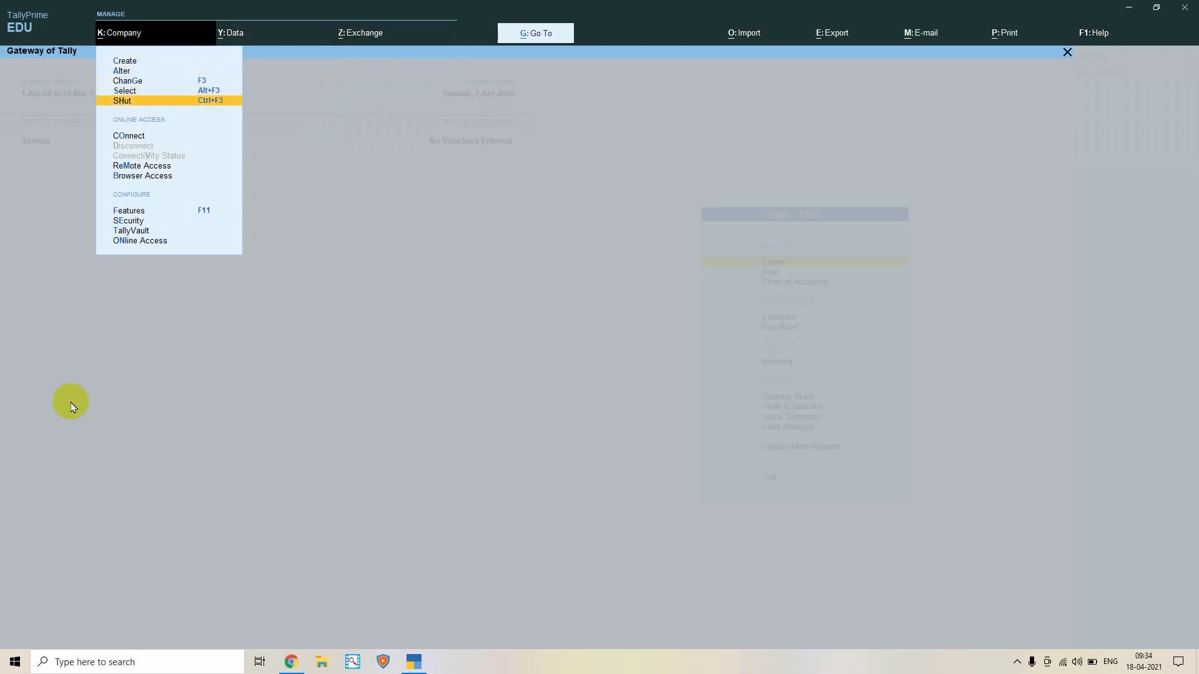
key(Return)
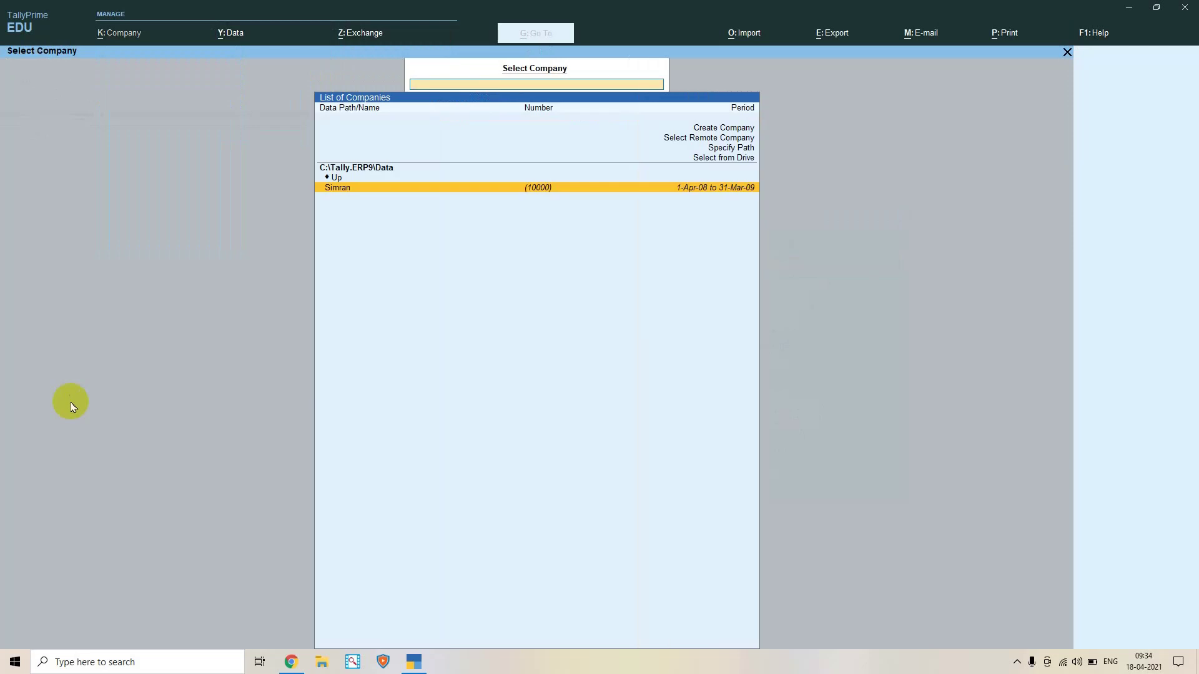
key(Escape)
Navigate up to C:\ in Select Company and choose Create Company for a blank creation form
key(Up)
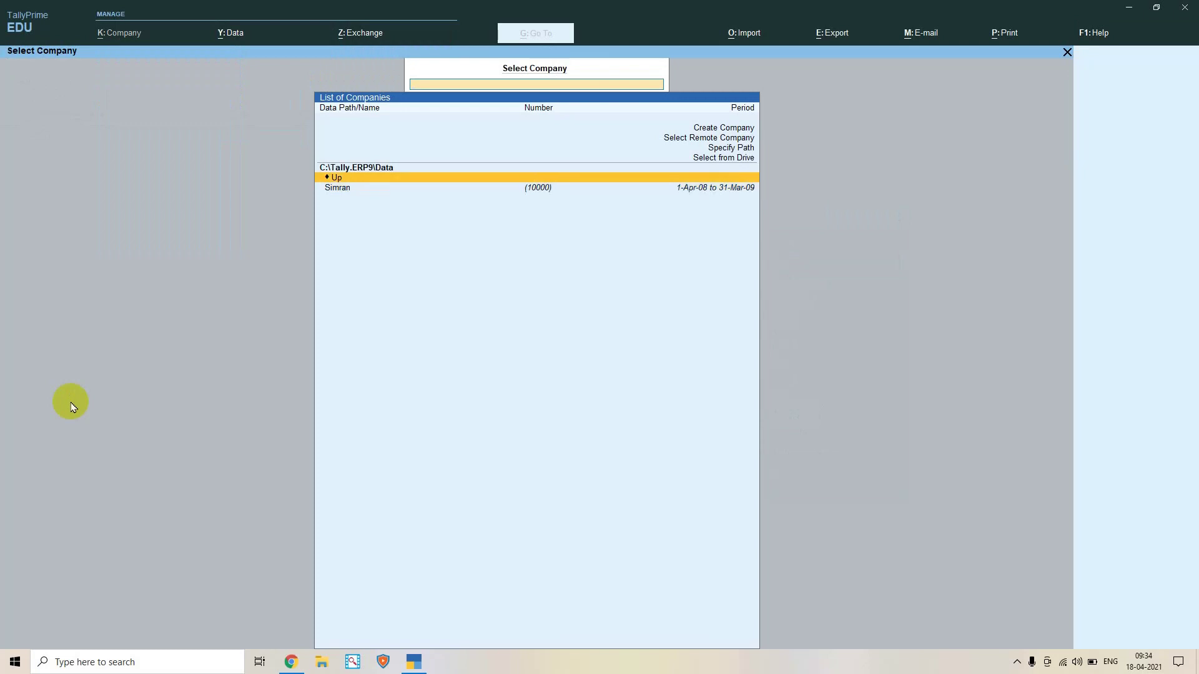
key(Return)
key(Return)
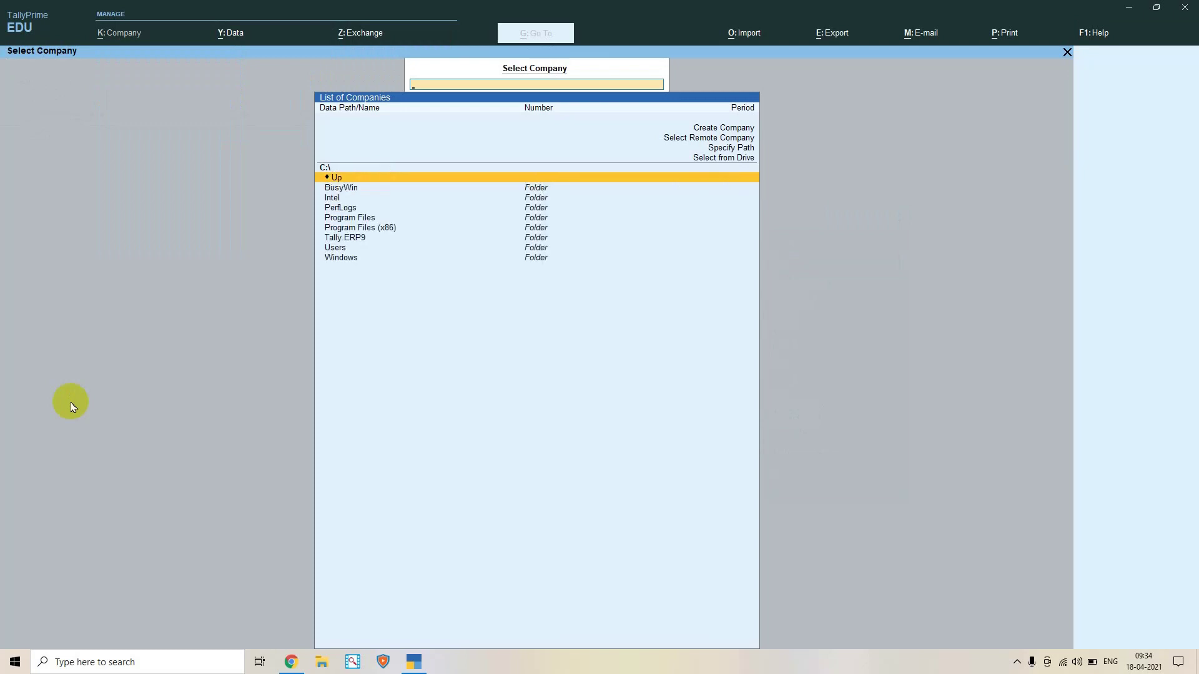
key(Return)
key(Up)
key(Up)
key(Up)
key(Up)
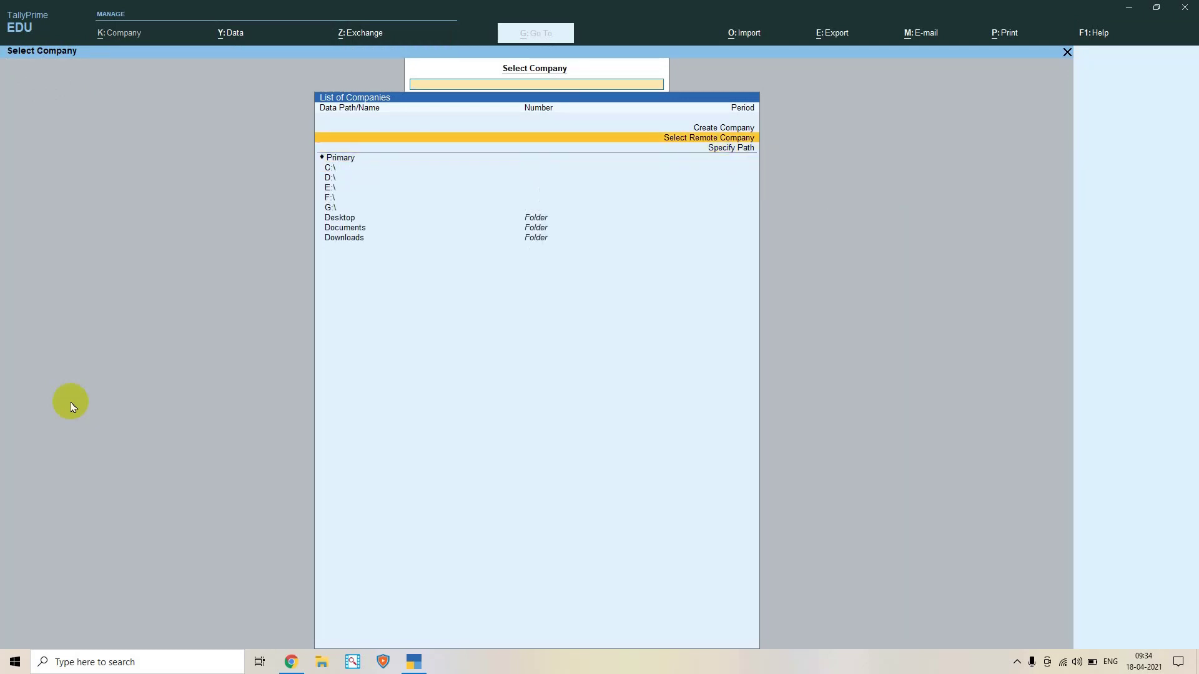
key(Down)
key(Down)
key(Up)
key(Up)
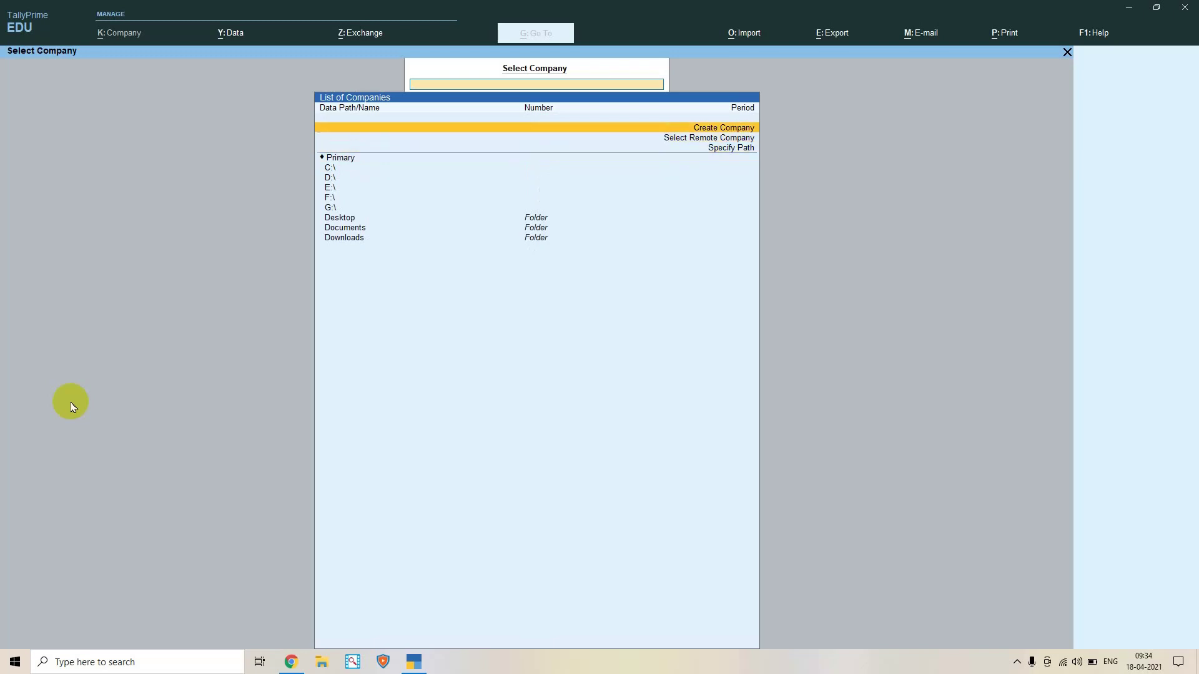
key(Down)
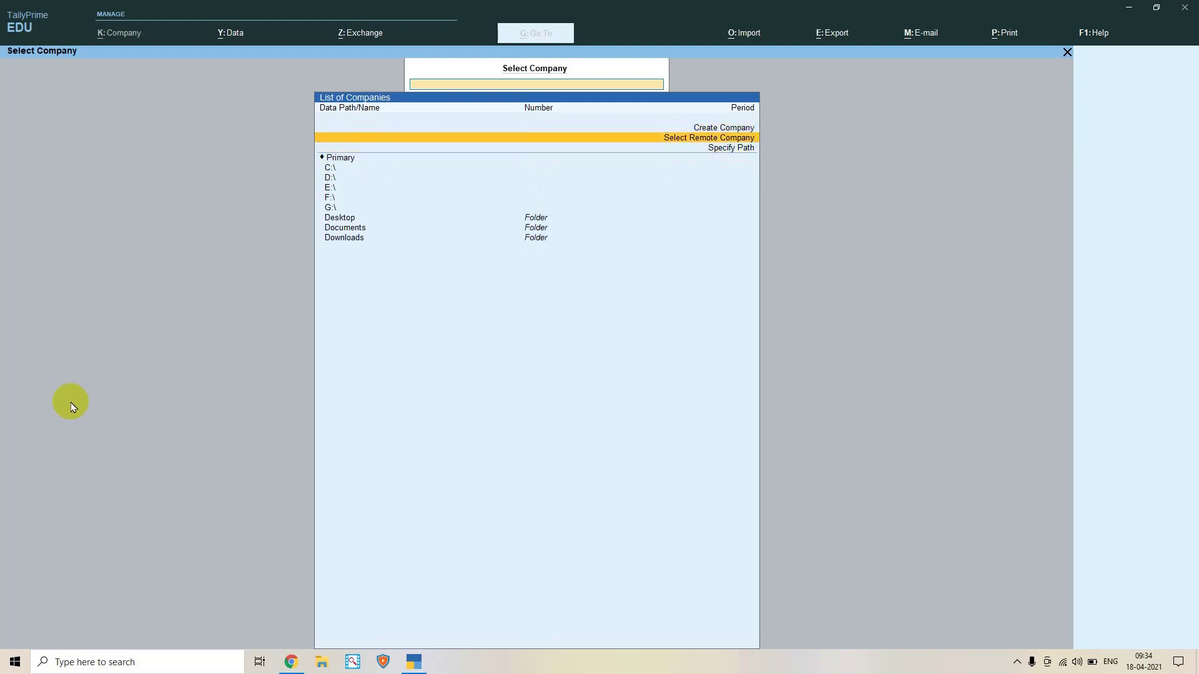
key(Up)
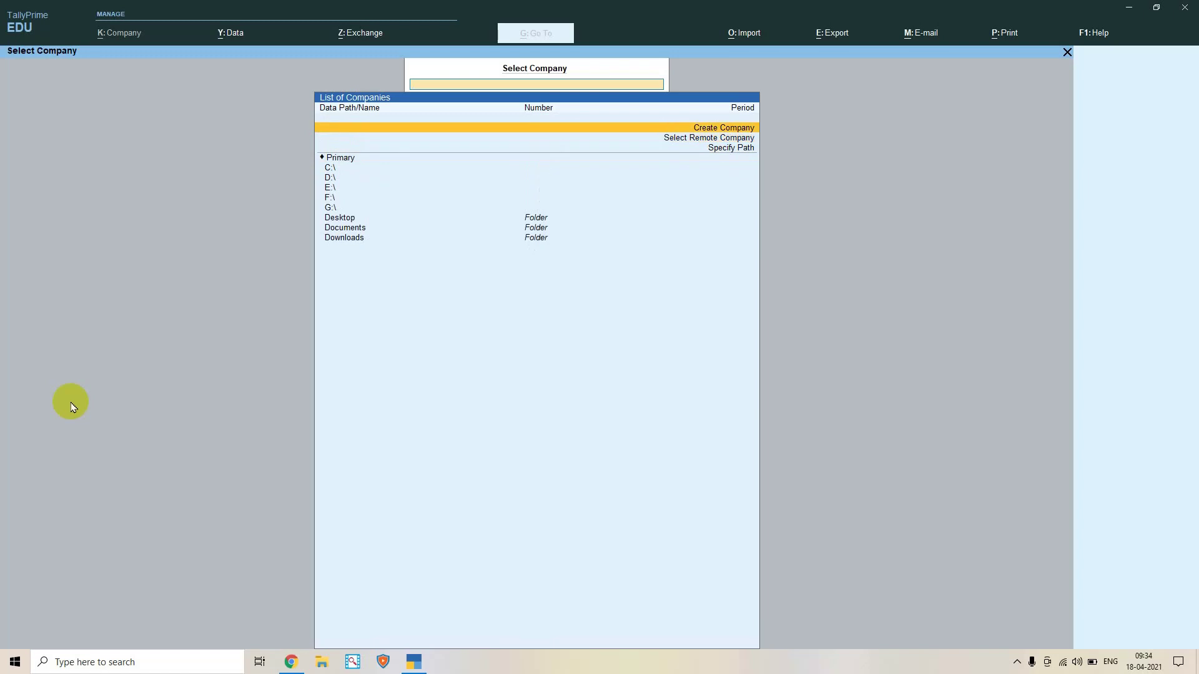
key(Return)
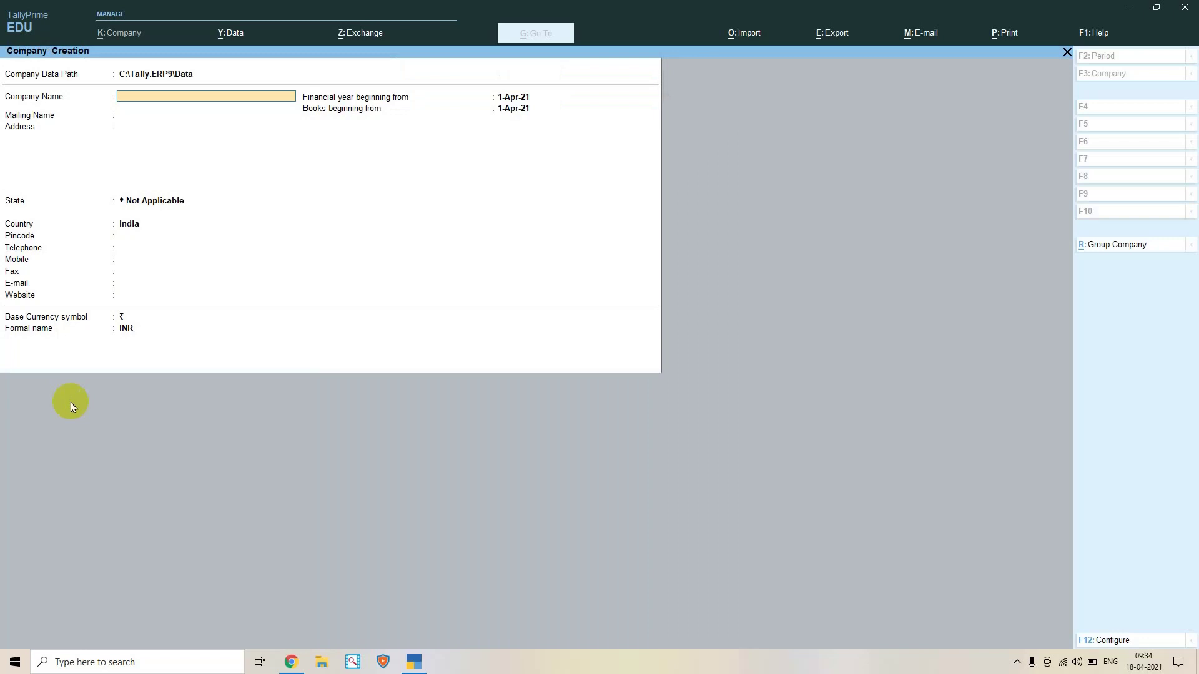
Enter the company name 'Connect India Pvt. Ltd', correcting the mistyped text
text(Krishna Com)
key(BackSpace)
key(BackSpace)
key(BackSpace)
key(BackSpace)
key(BackSpace)
key(BackSpace)
key(BackSpace)
key(BackSpace)
key(BackSpace)
key(BackSpace)
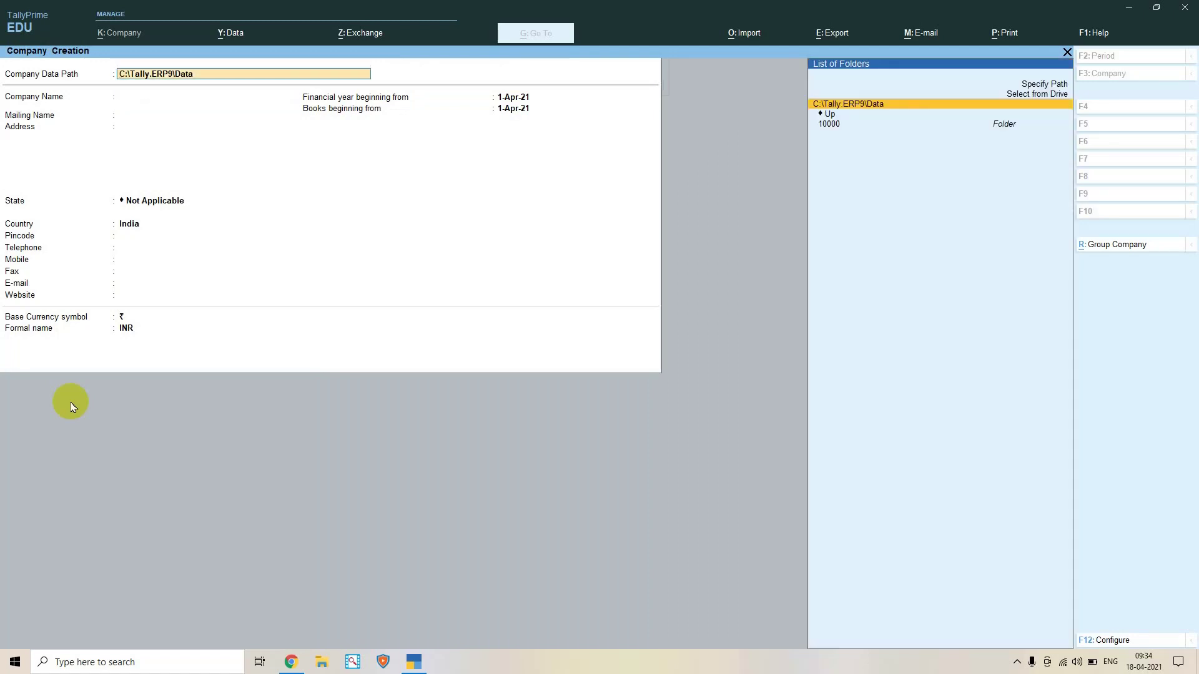
key(Return)
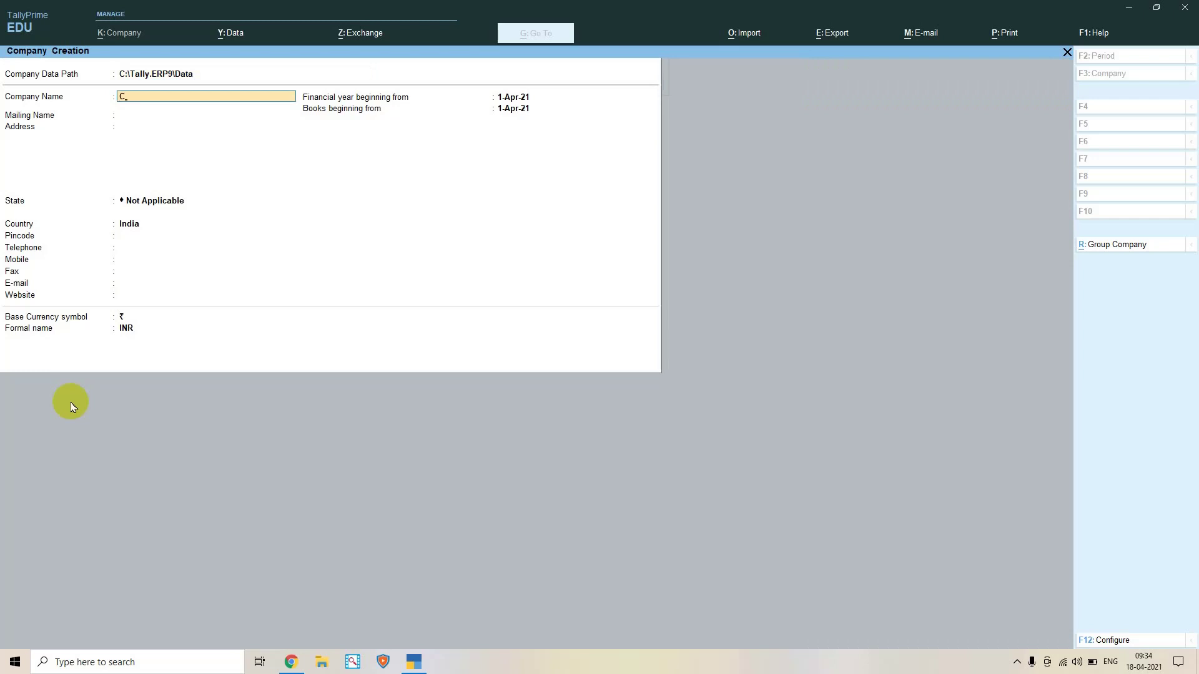
text(Con)
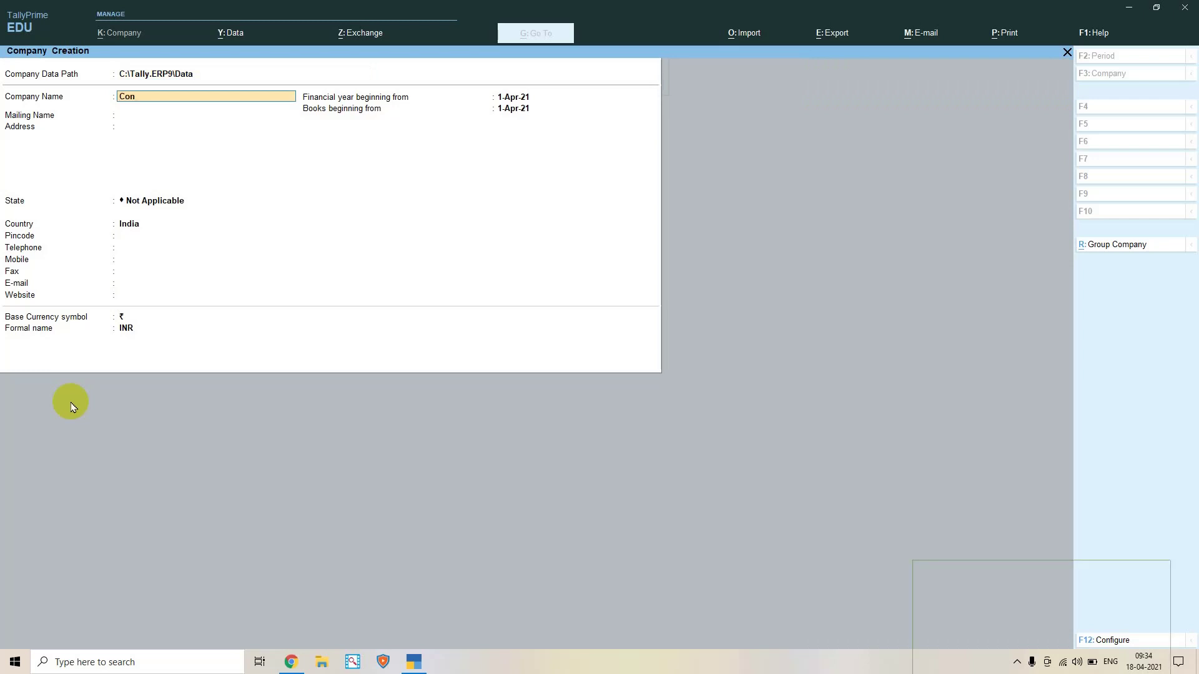
text(nect In)
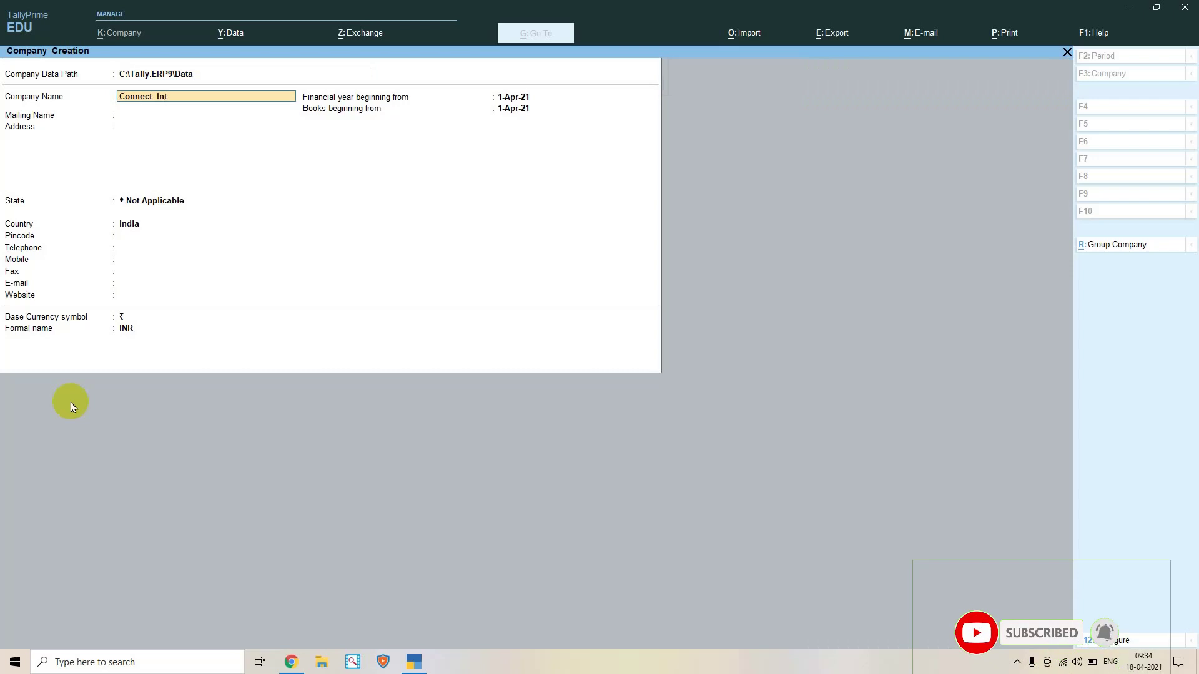
text(dia Pvt.)
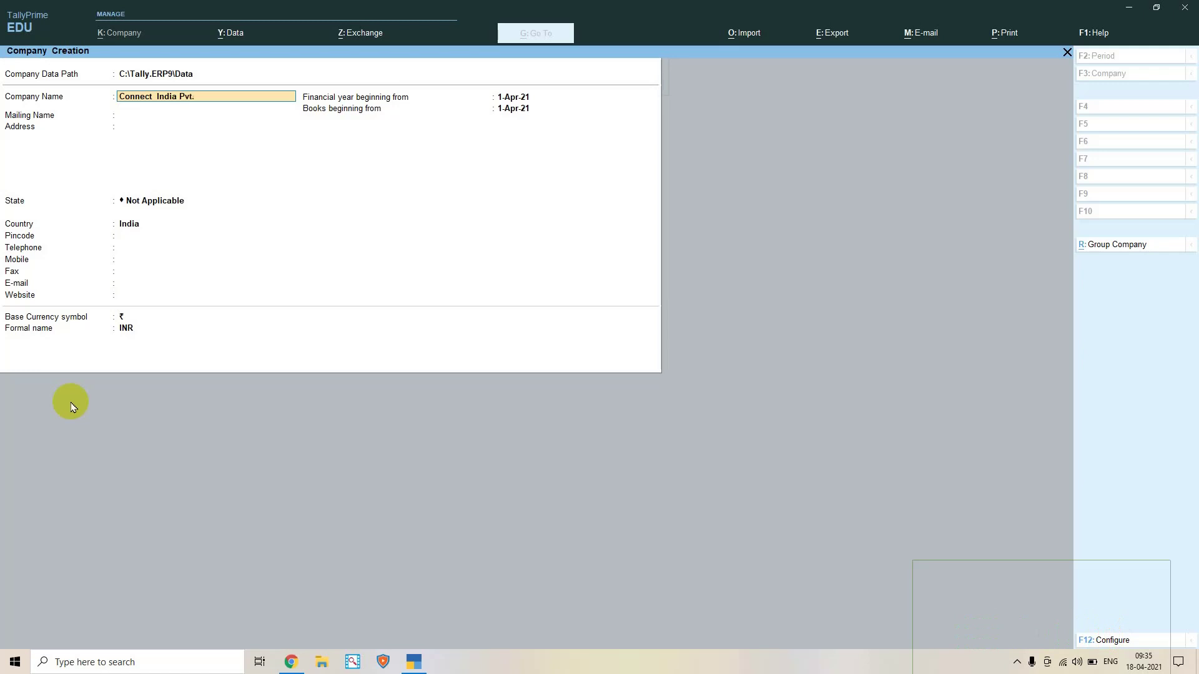
text( Ltedd)
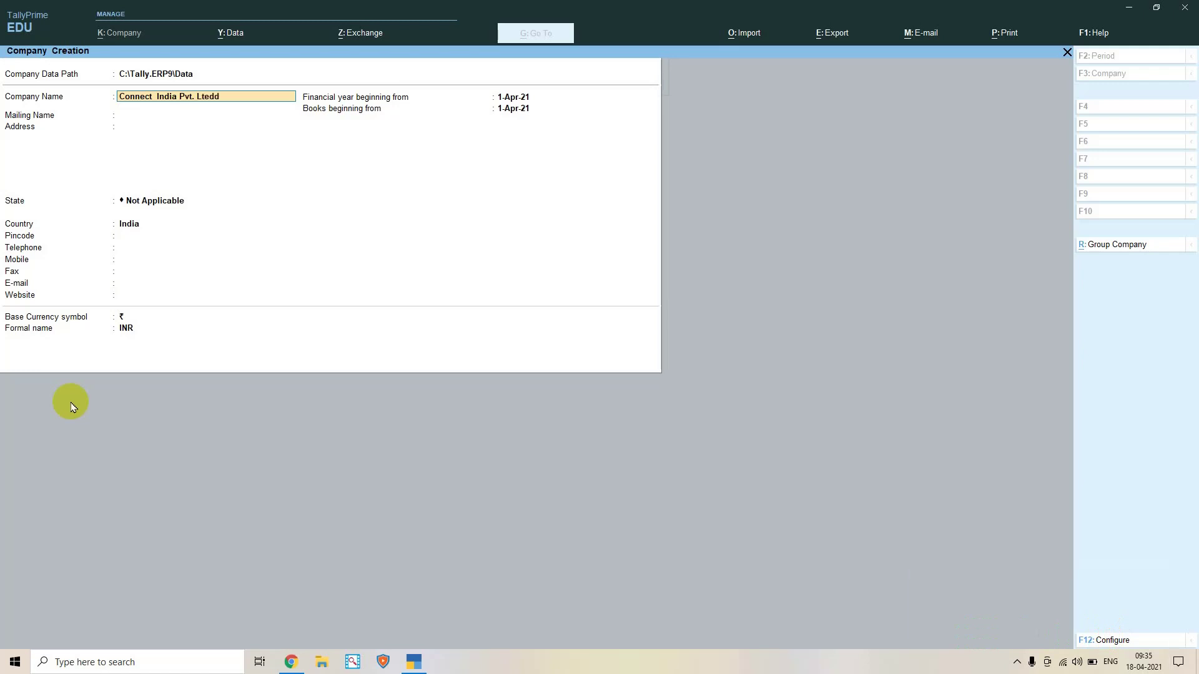
key(BackSpace)
text(d)
key(Return)
Enter the address 'Chandni Chowk' and move on to the State field
key(Return)
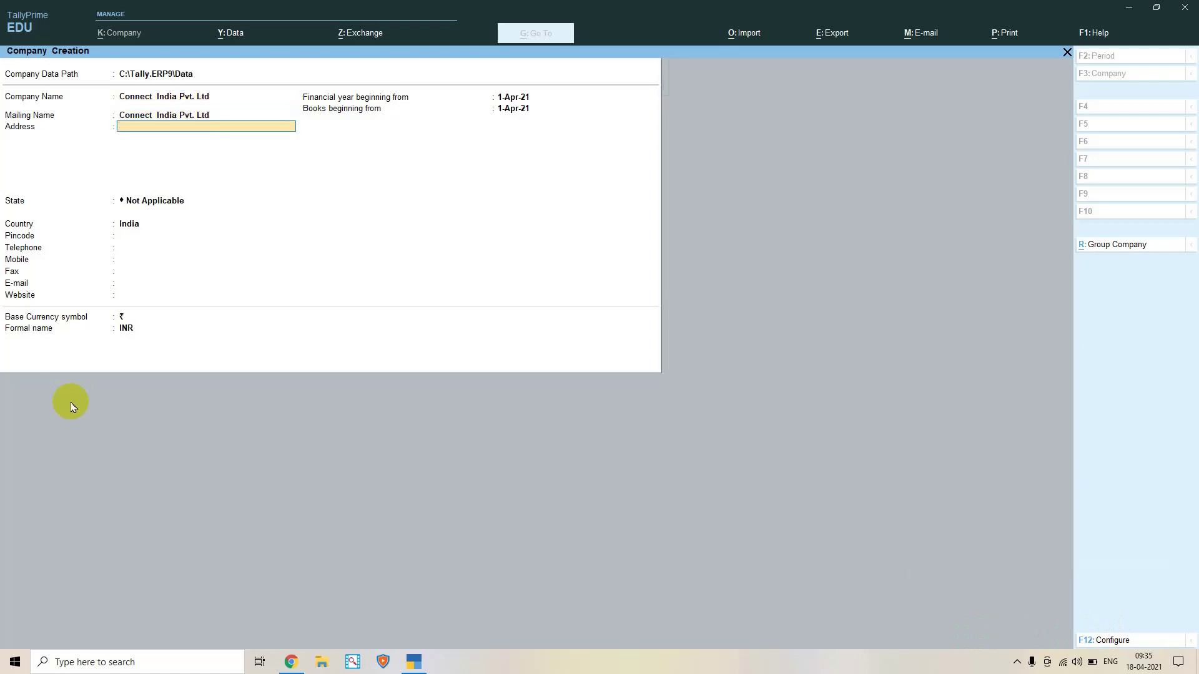
text(Bhajan-)
key(BackSpace)
key(BackSpace)
key(BackSpace)
text(Chandni Cho)
key(Return)
key(Return)
key(Return)
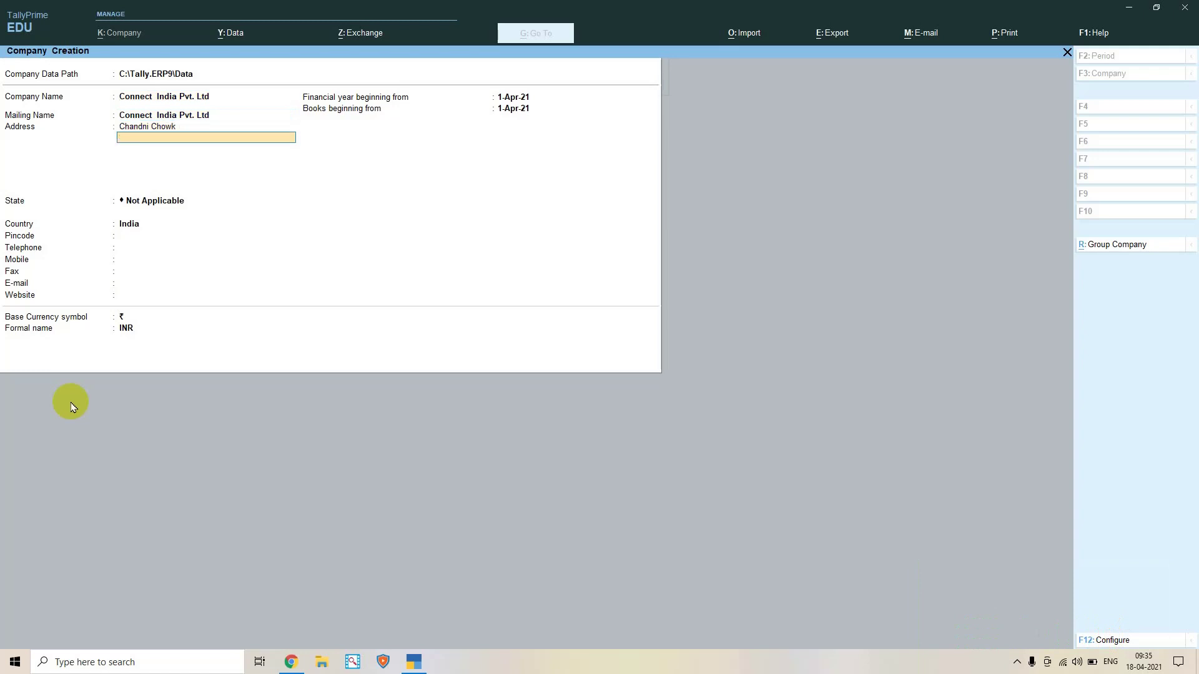
key(Return)
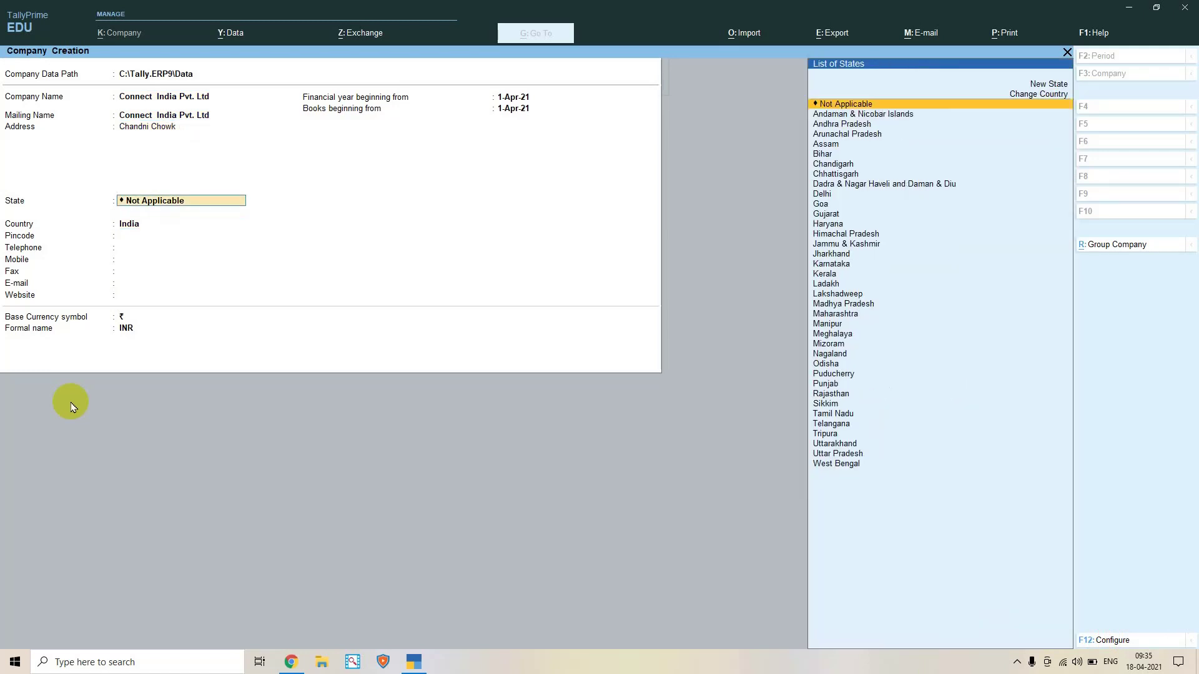
Set state Delhi and pincode 110006, accept the remaining defaults, and create the company
text(del)
key(Return)
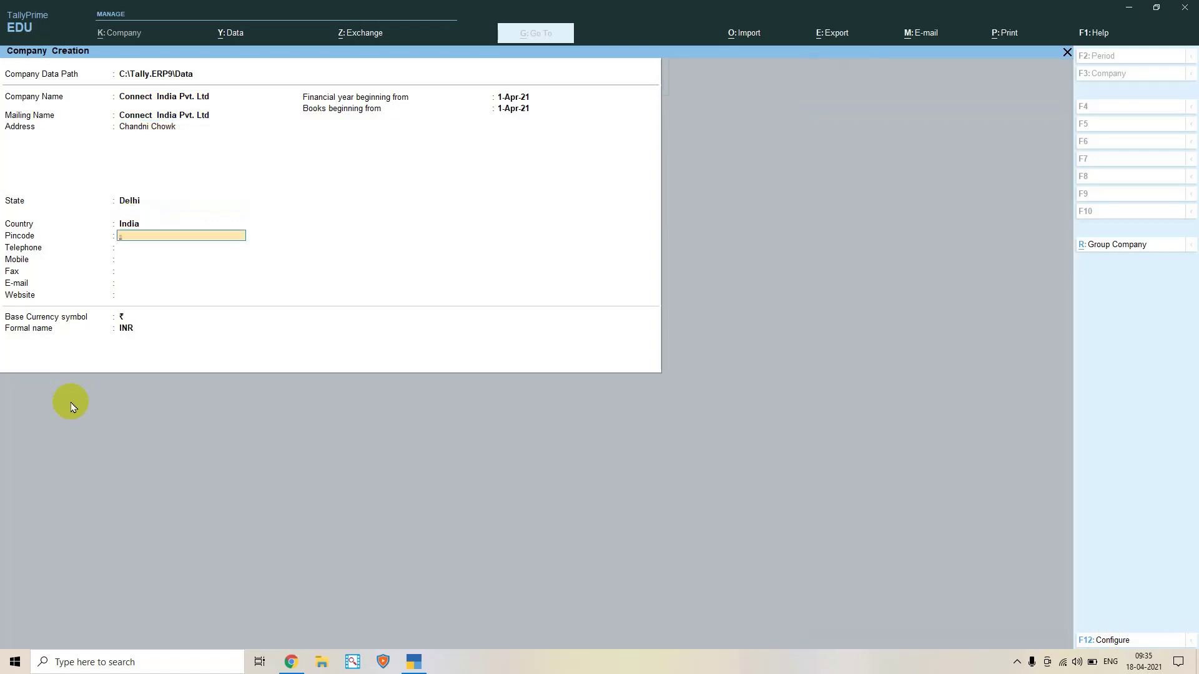
text(110006)
key(Return)
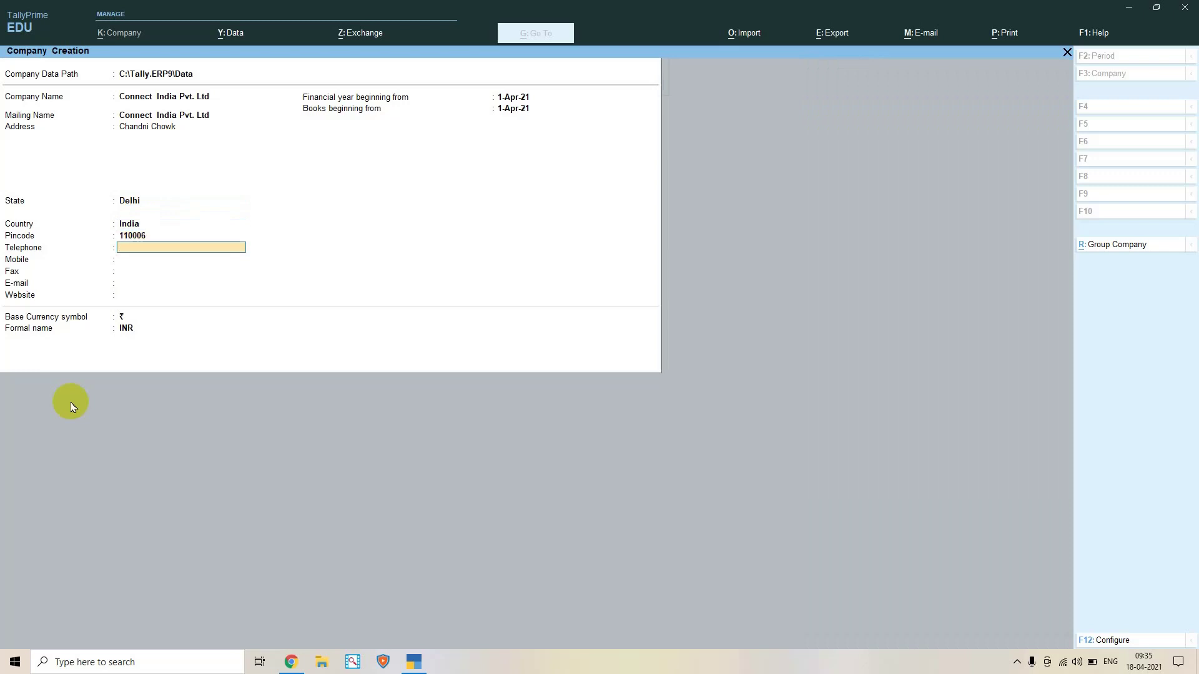
key(Return)
key(Return)
key(Return)
key(Return)
key(Return)
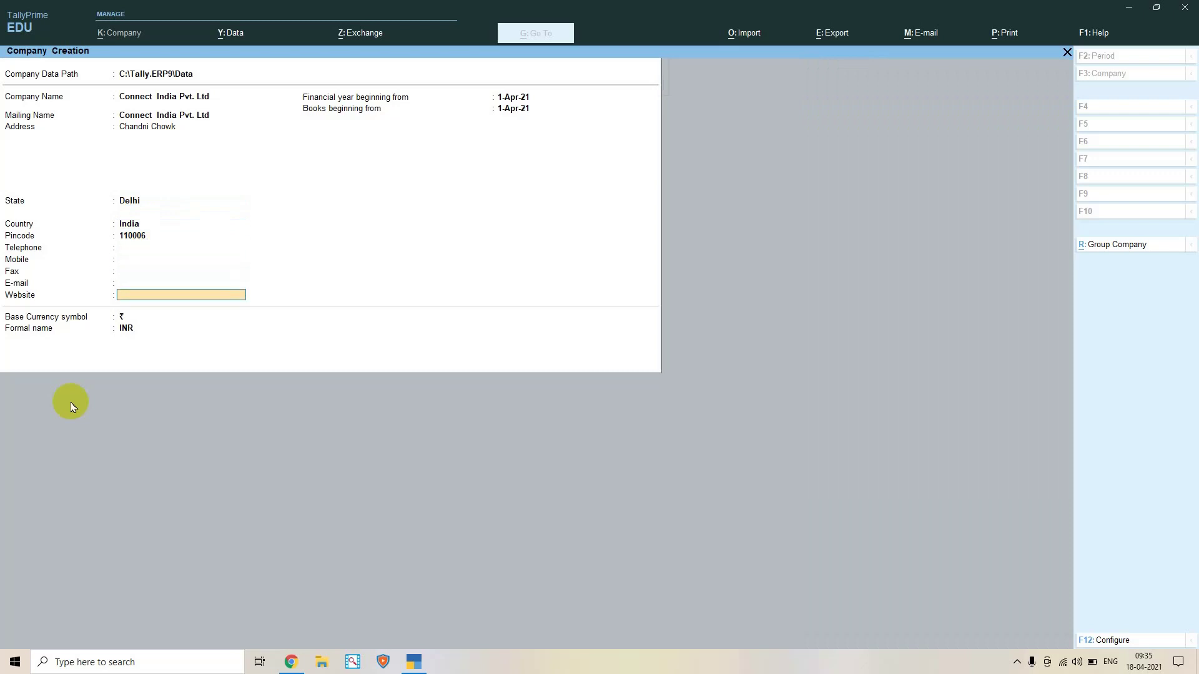
key(Return)
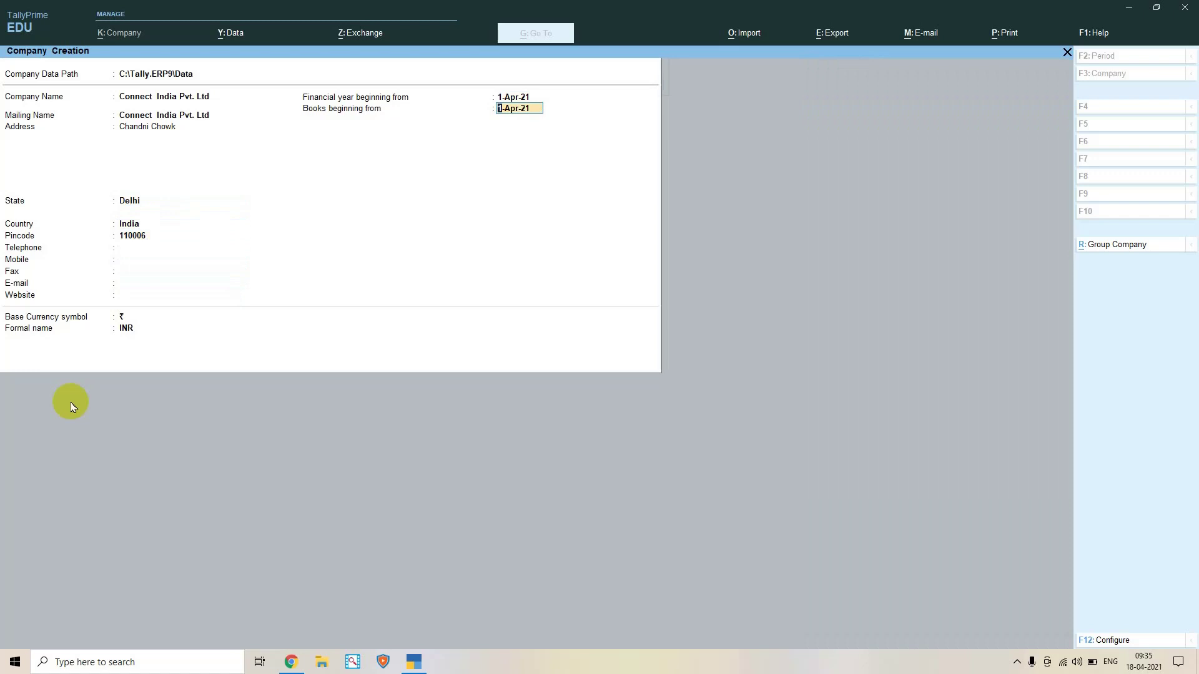
key(Return)
key(Return)
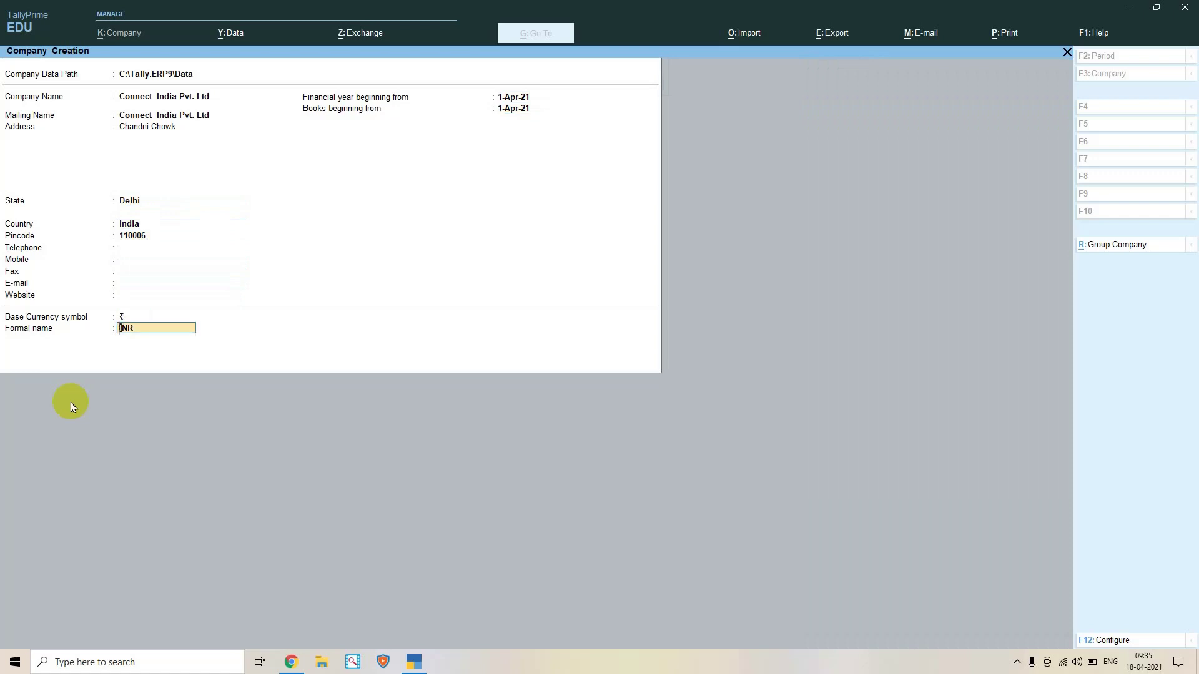
key(Return)
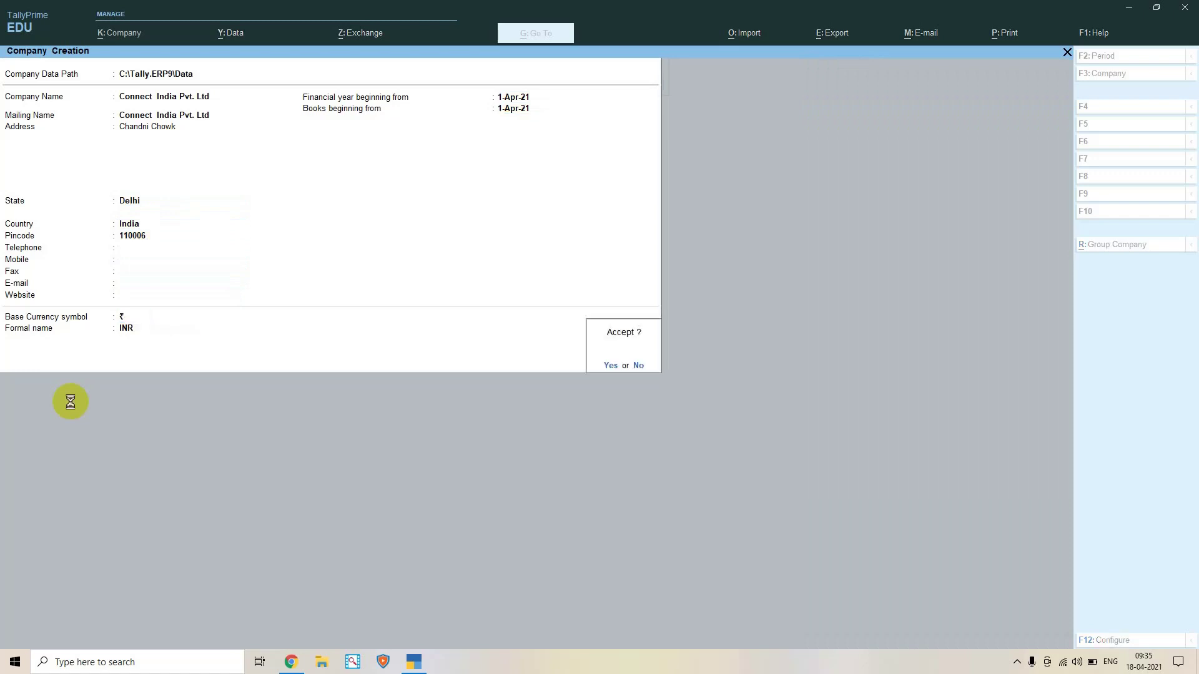
key(Return)
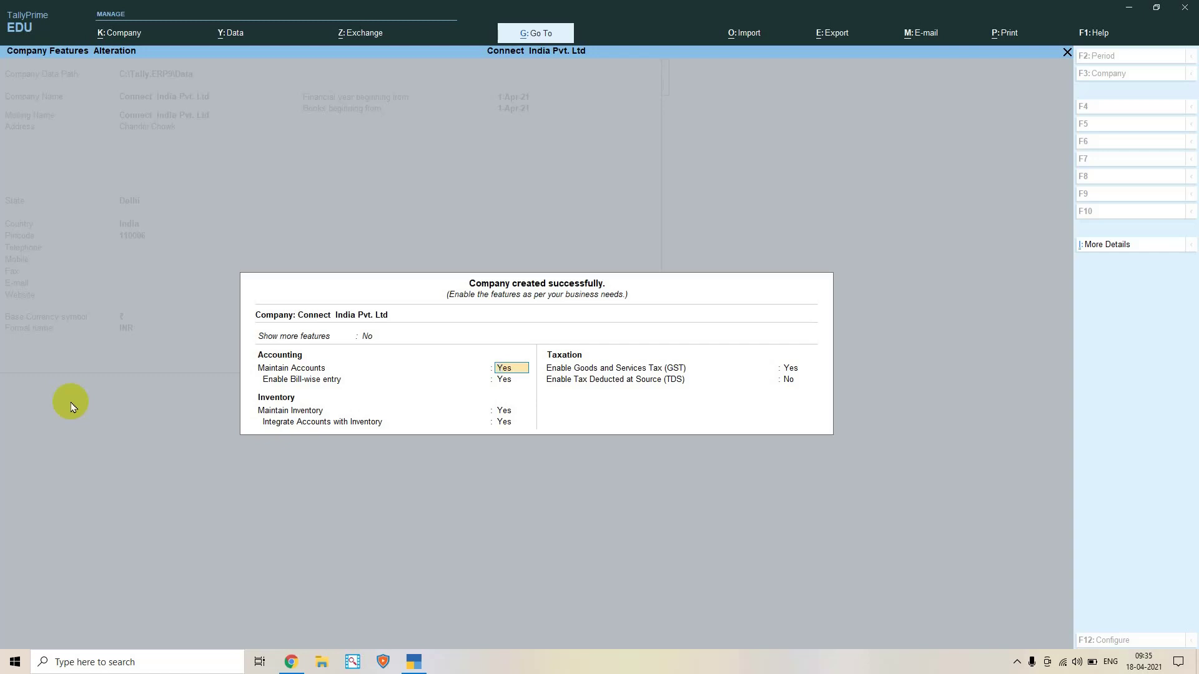
Keep Maintain Accounts and Inventory at Yes and set Enable GST to Yes
key(Return)
key(Return)
key(Return)
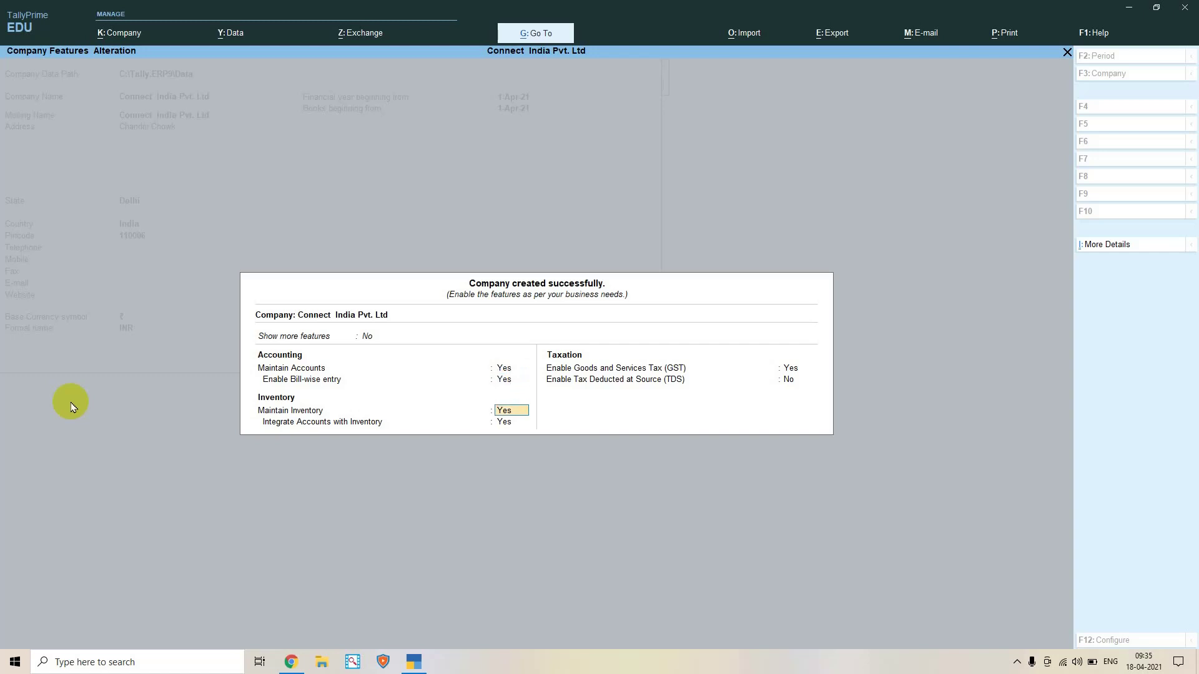
key(Return)
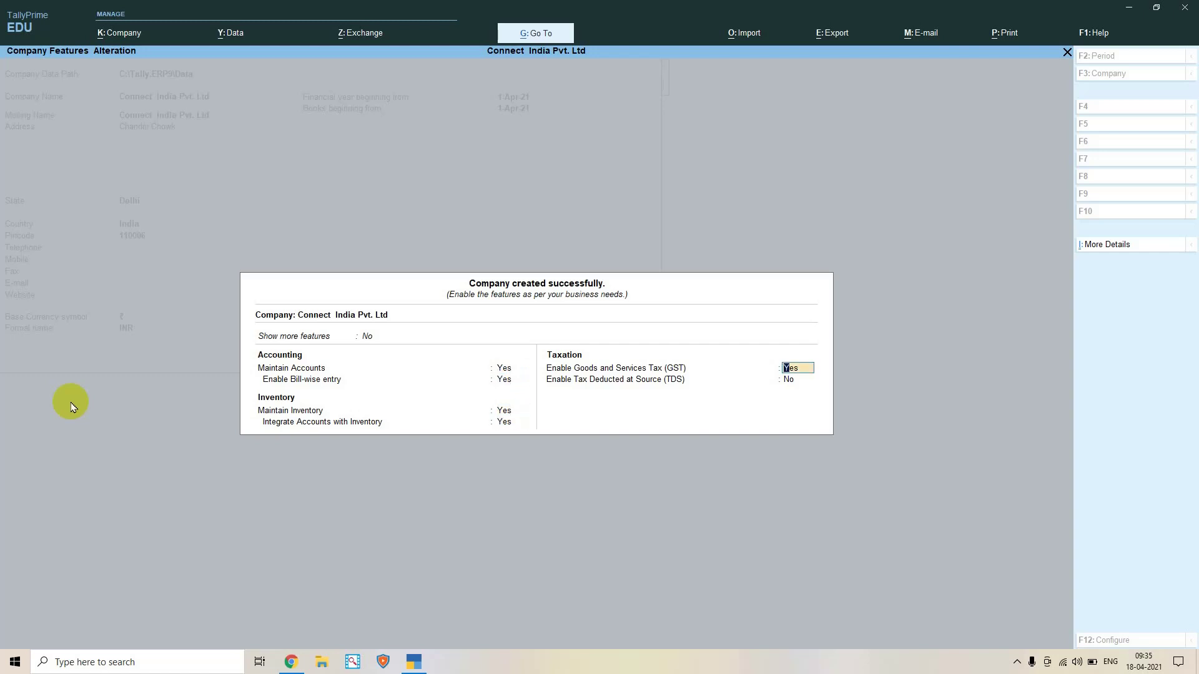
key(Return)
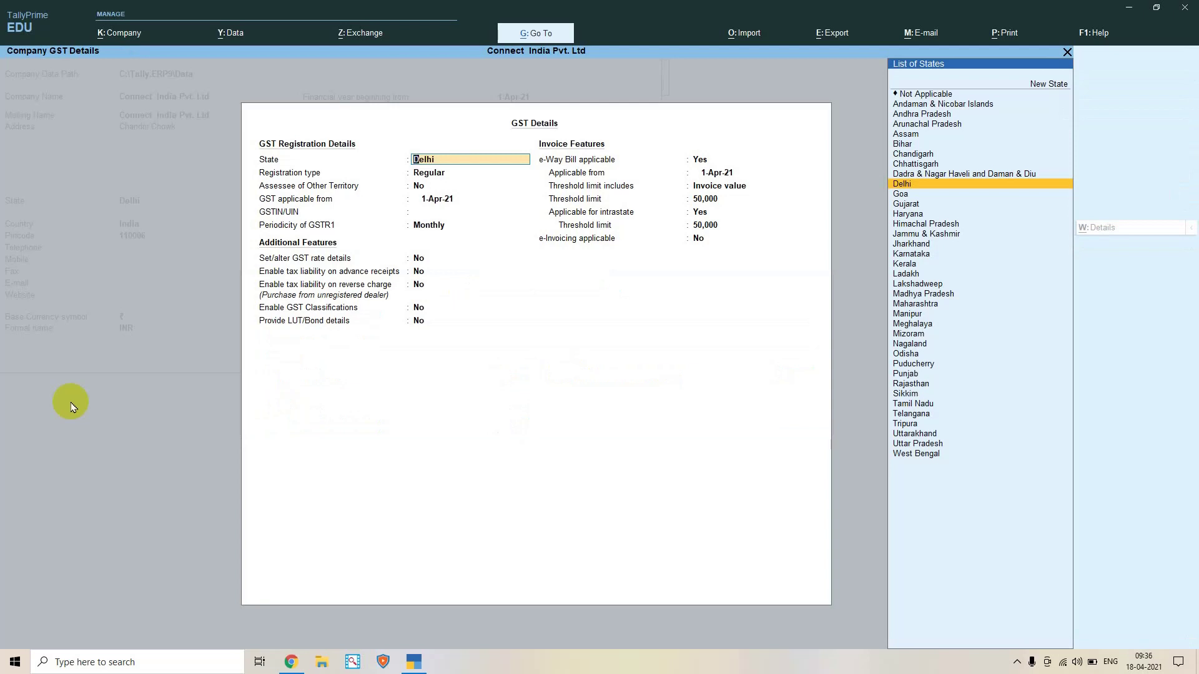
Keep State Delhi and Regular registration, and enter the company's GSTIN
key(Return)
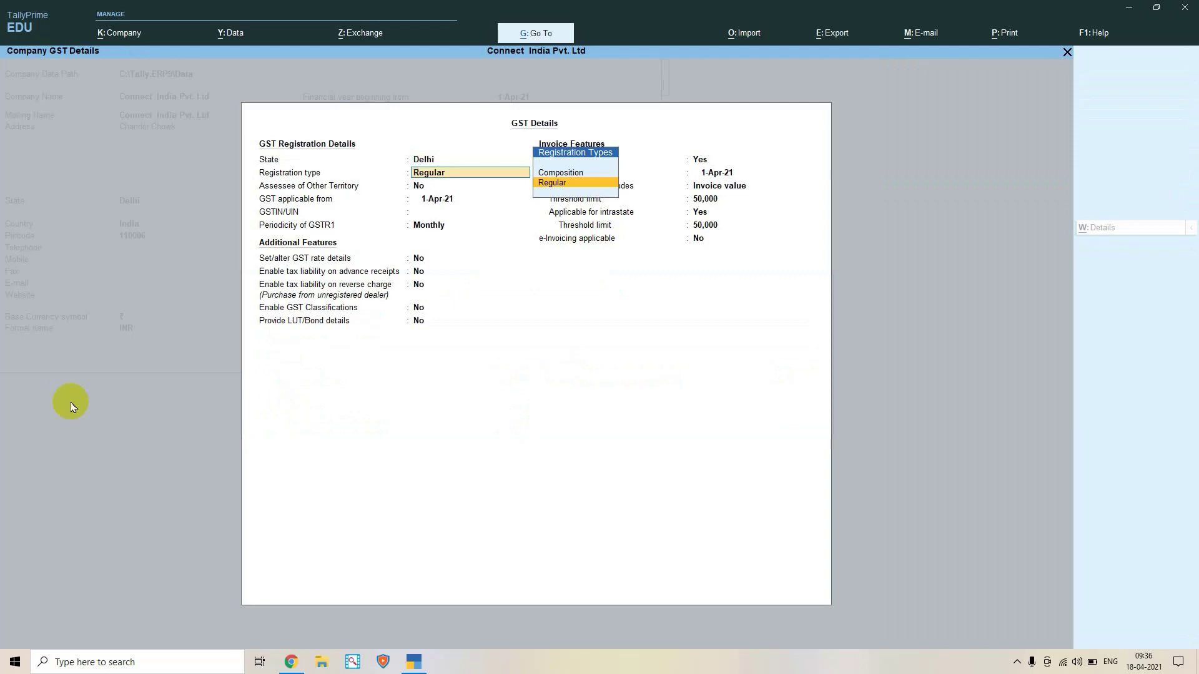
key(Return)
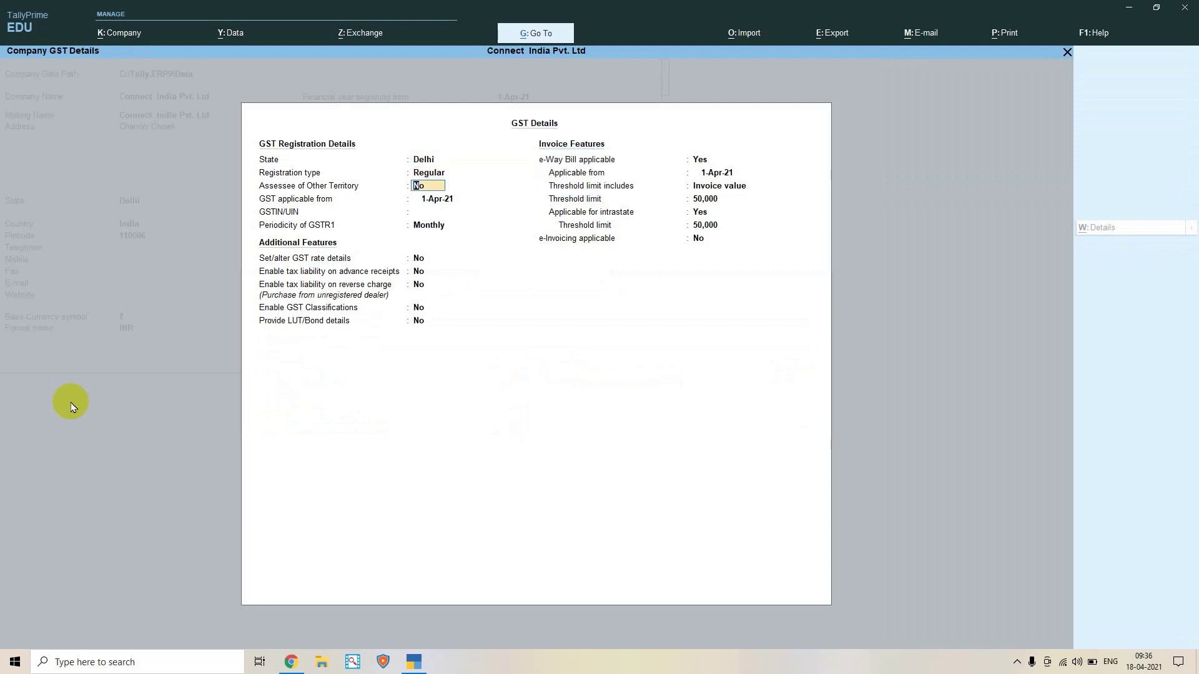
key(Return)
key(Return)
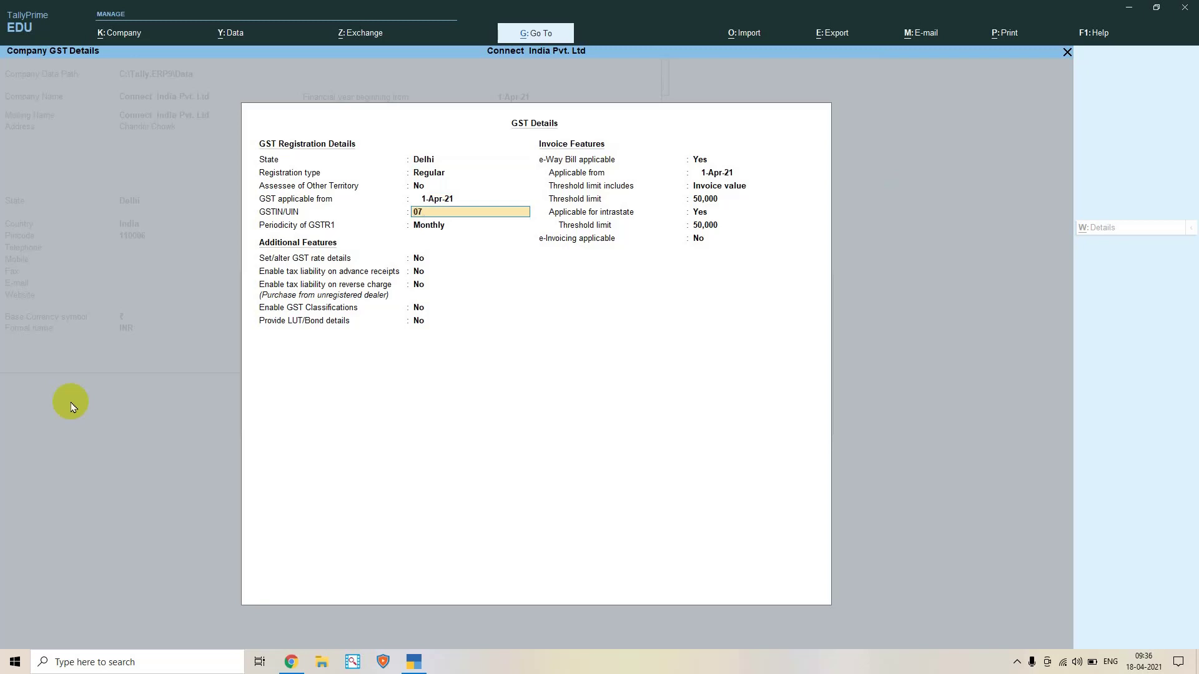
key(Return)
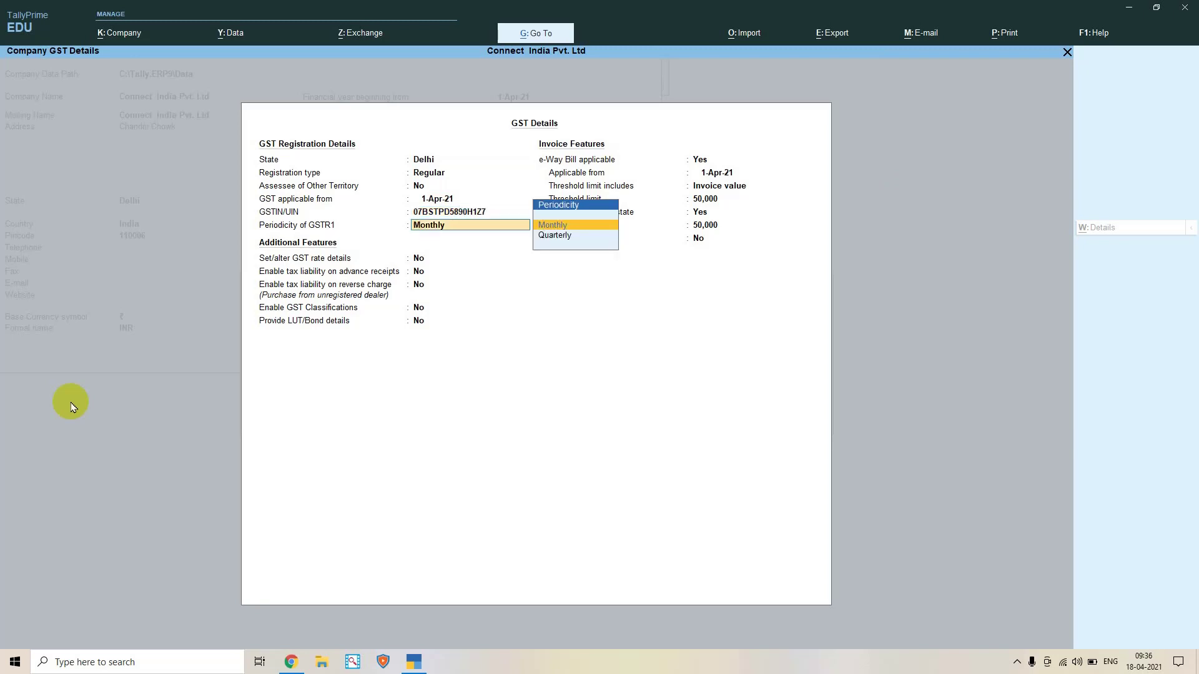
Keep Monthly GSTR1 and reverse charge No, then save the GST details and company features
key(Return)
key(Return)
key(Return)
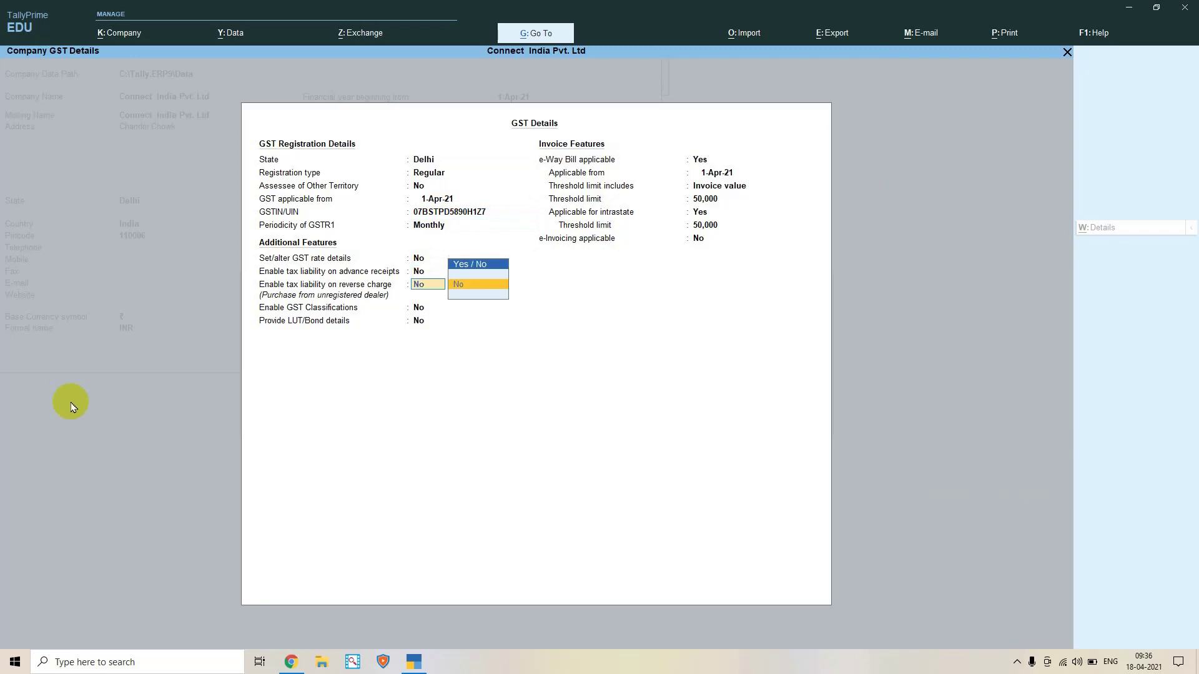
key(Return)
key(Return)
key(Return)
key(Return)
key(Return)
key(Return)
key(Return)
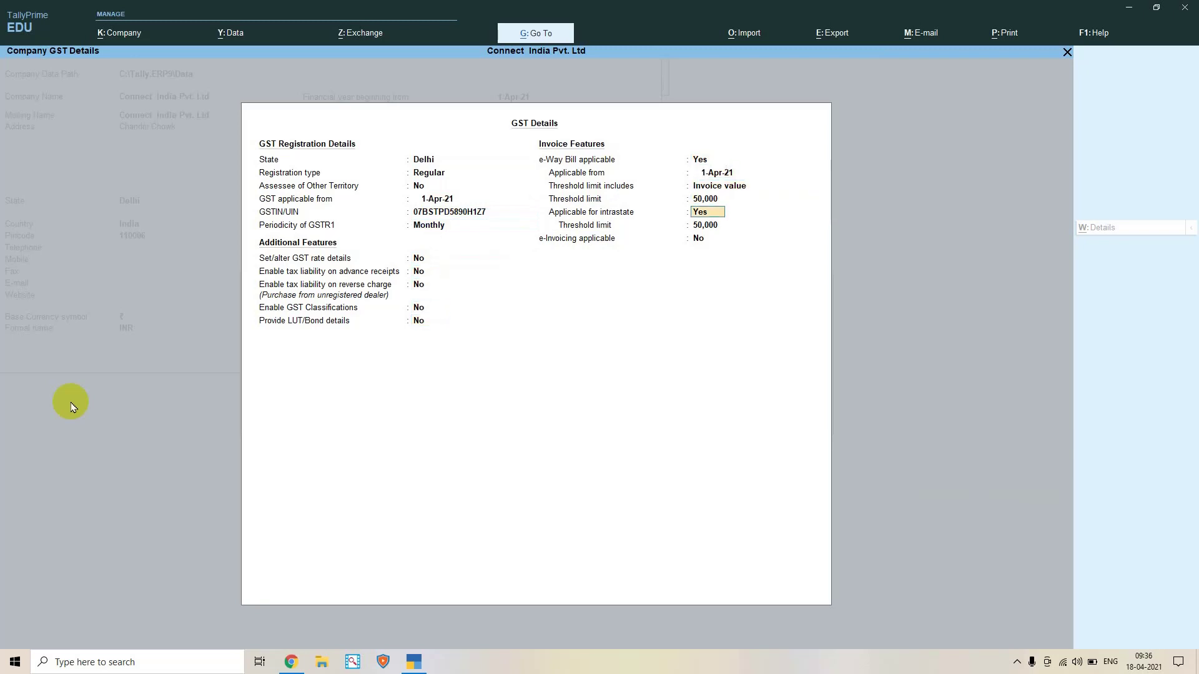
key(Return)
key(Return)
key(Return)
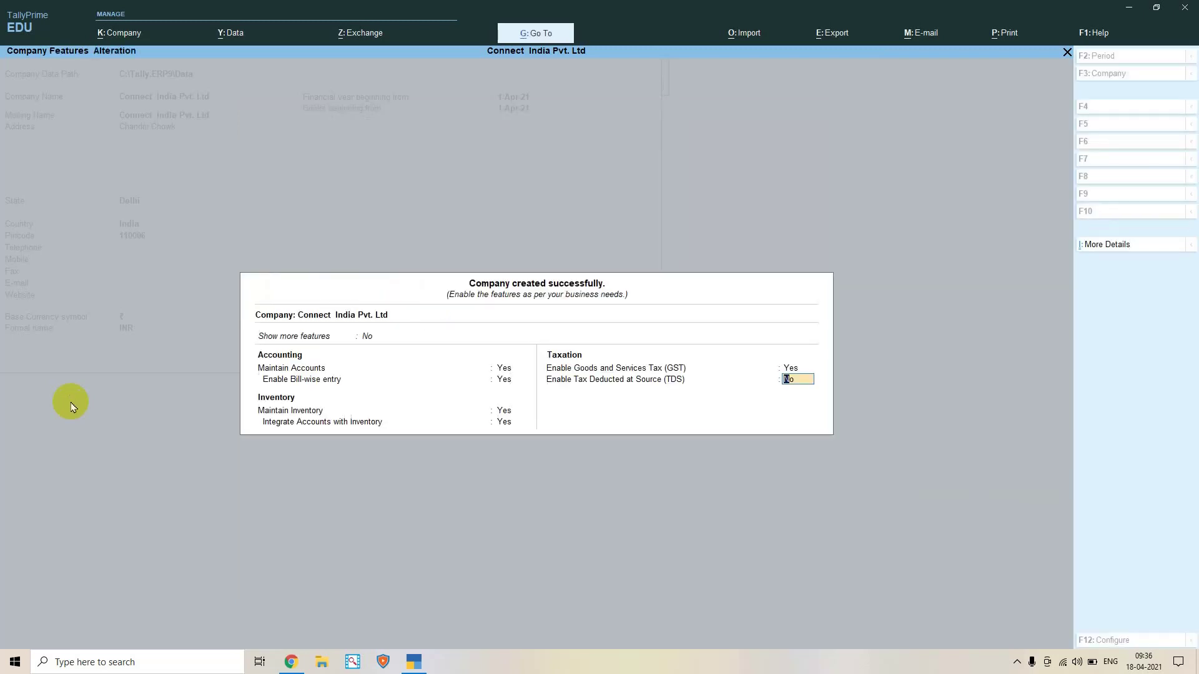
key(Return)
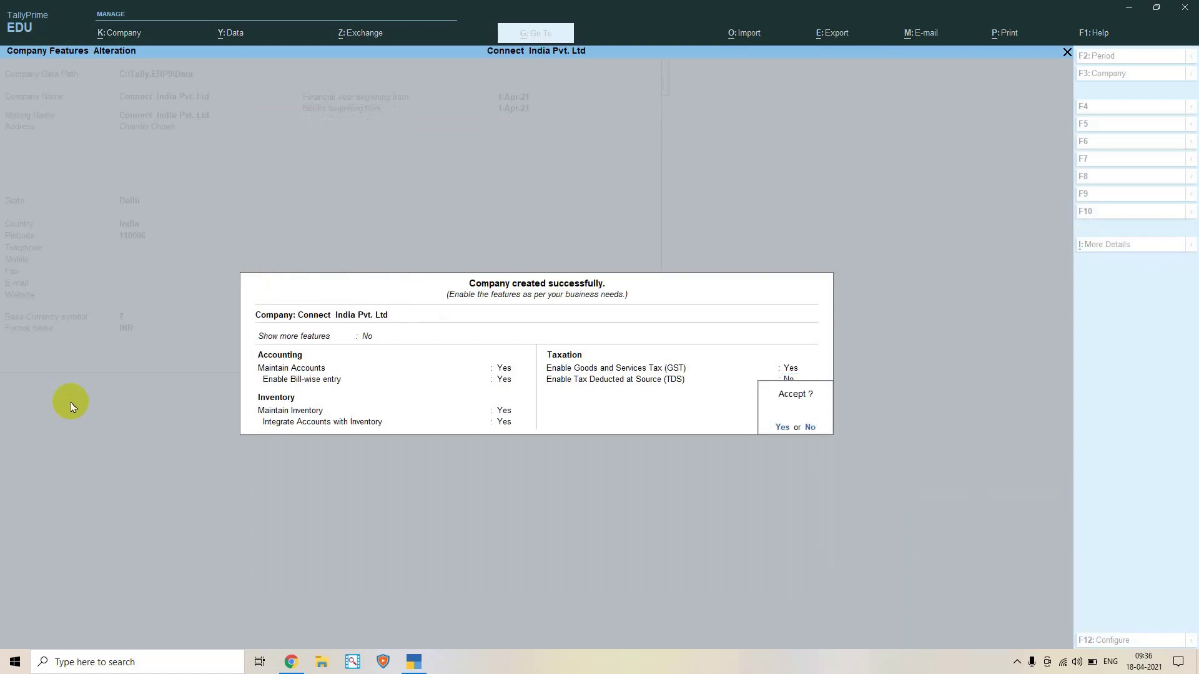
key(Return)
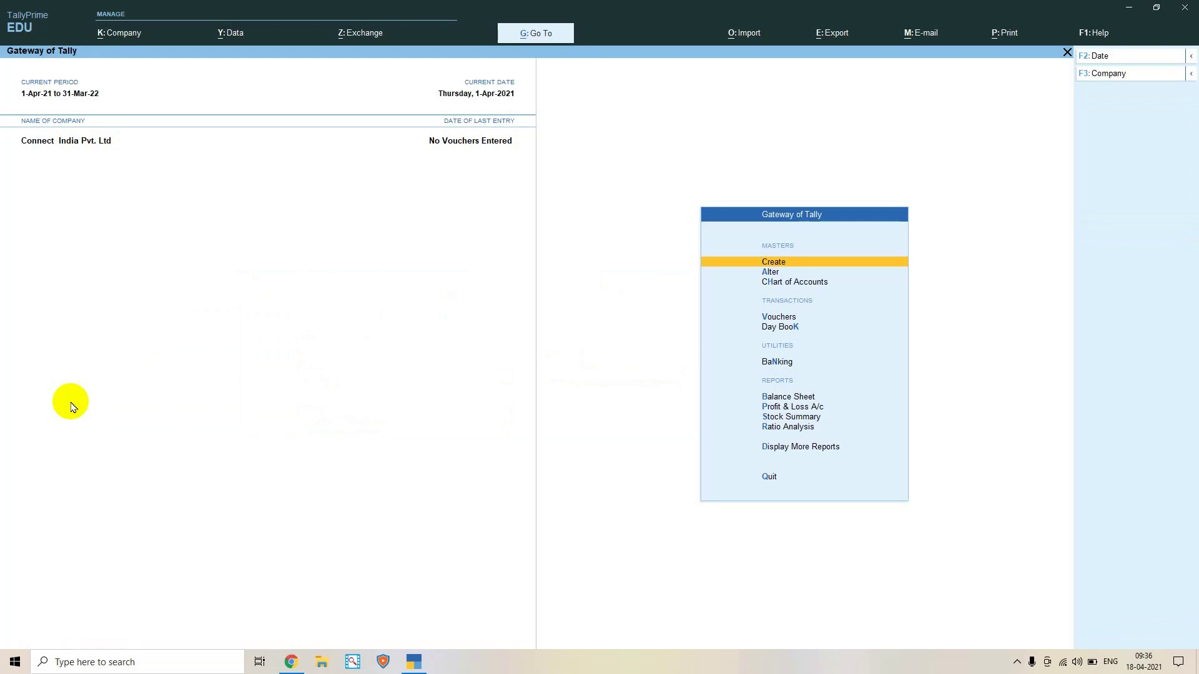
key(alt+k)
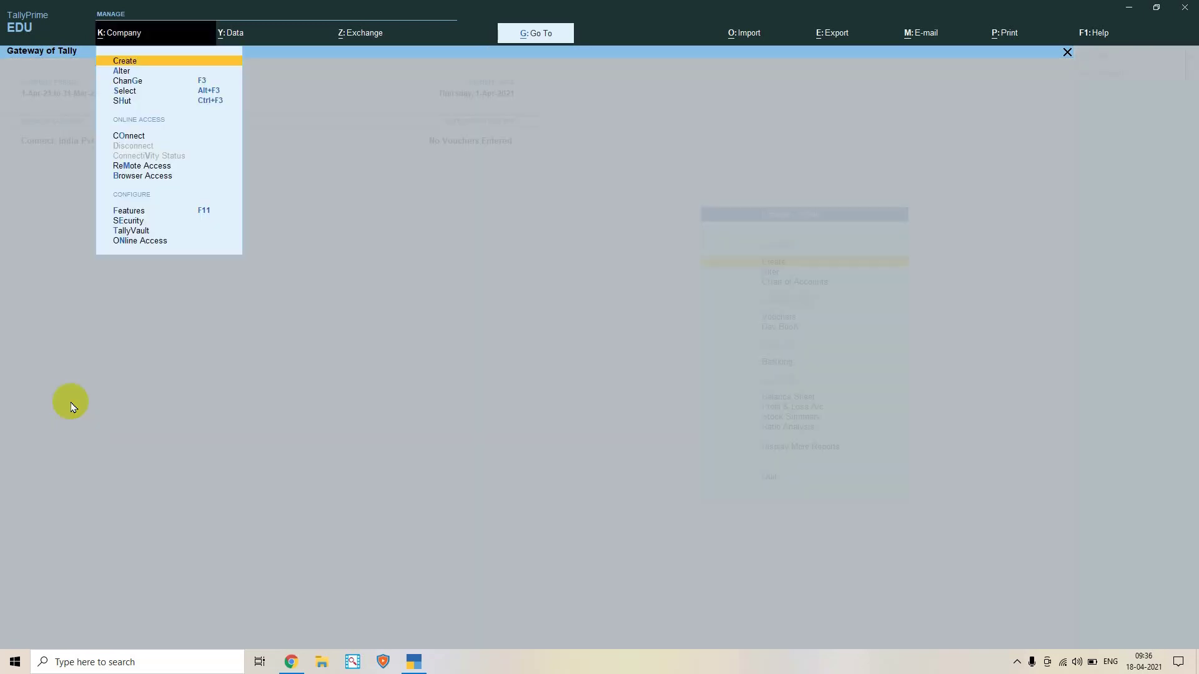
key(Down)
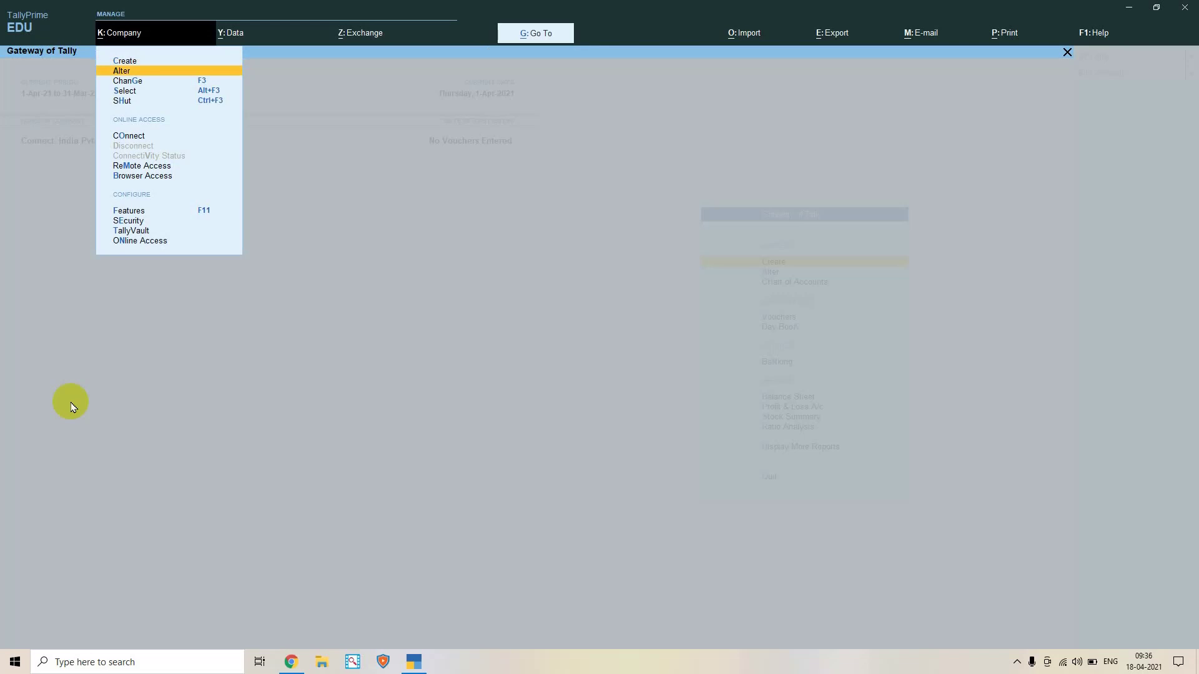
key(Down)
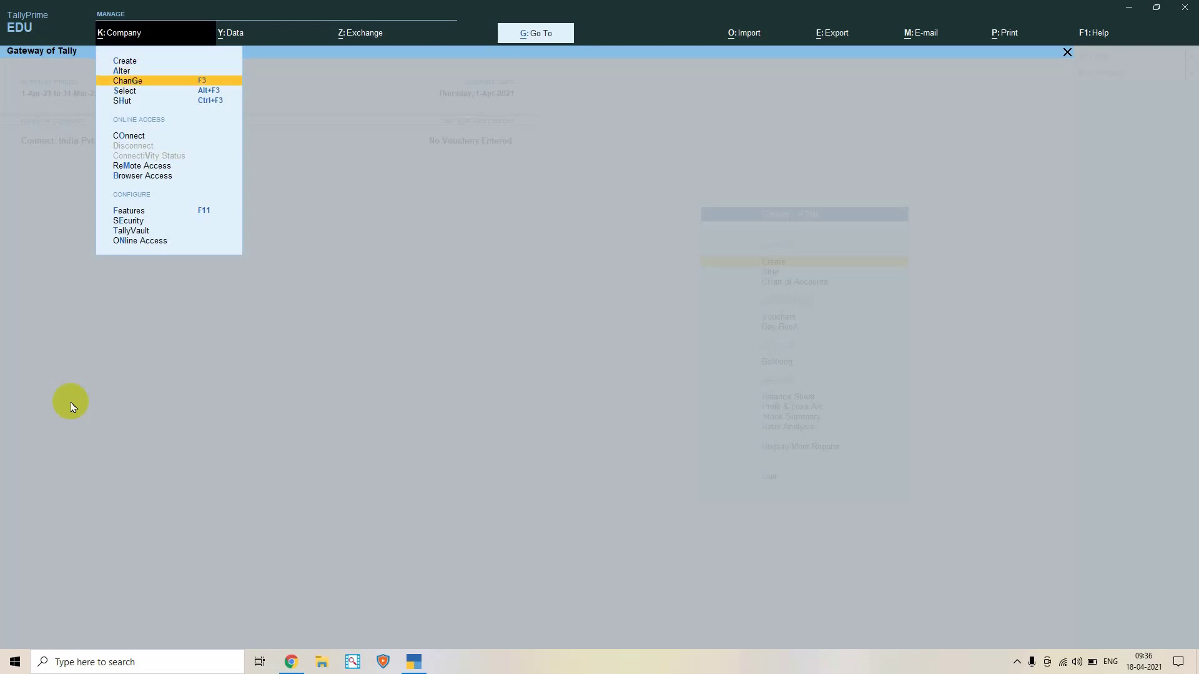
key(Down)
key(Up)
key(Down)
key(Up)
key(Down)
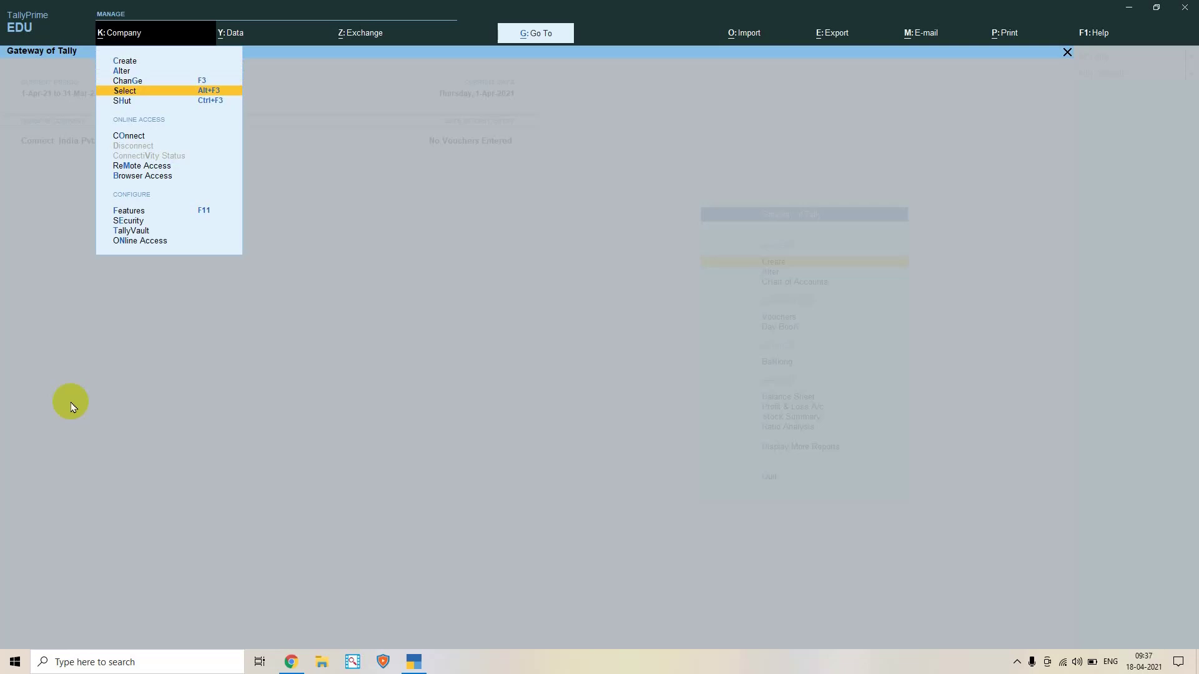
key(Down)
key(Down)
key(Down)
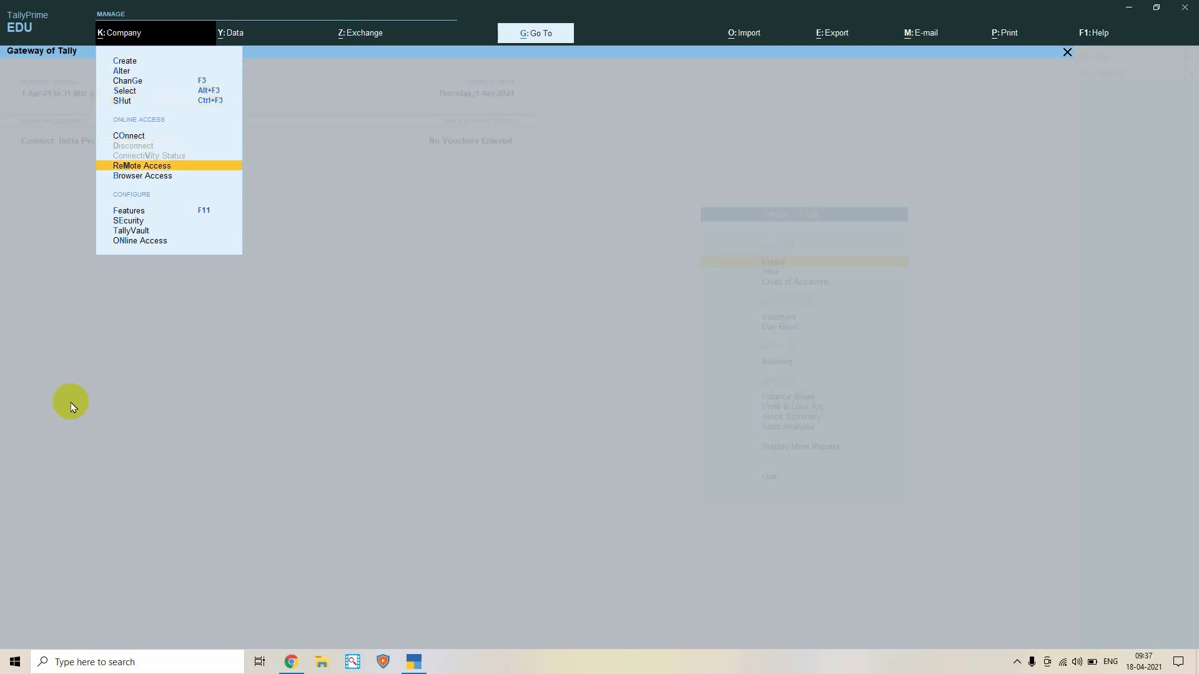
key(Down)
key(Down)
key(Down)
key(Right)
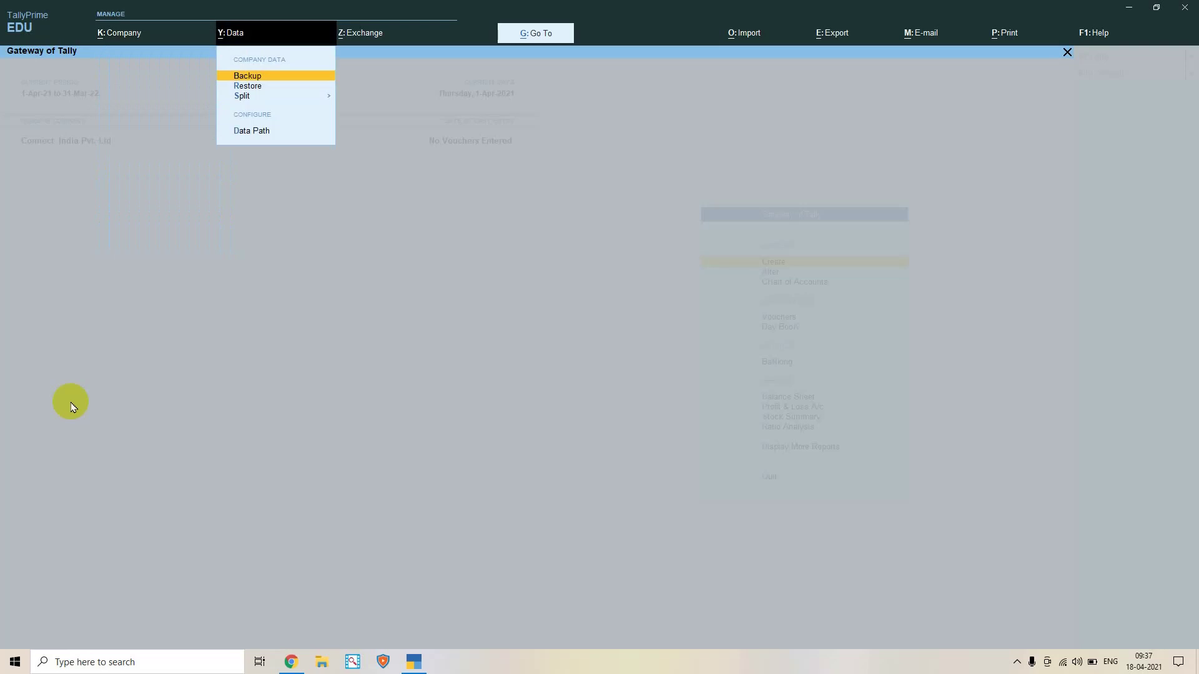
key(Down)
key(Down)
key(Down)
key(Down)
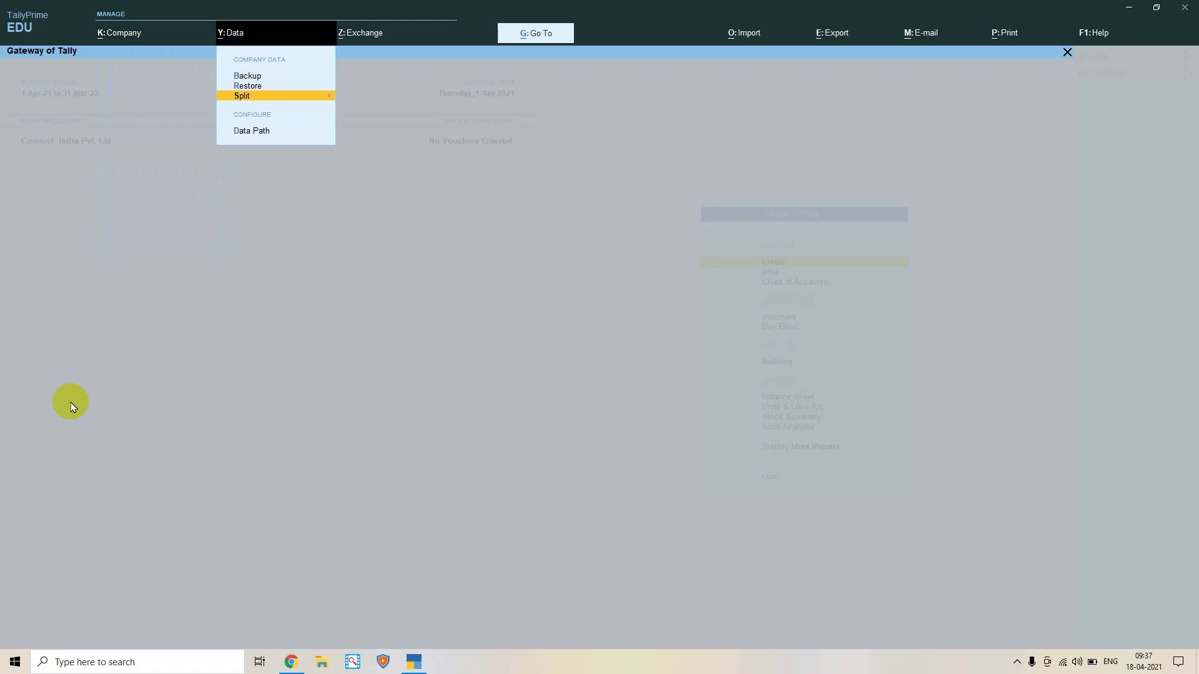
key(Up)
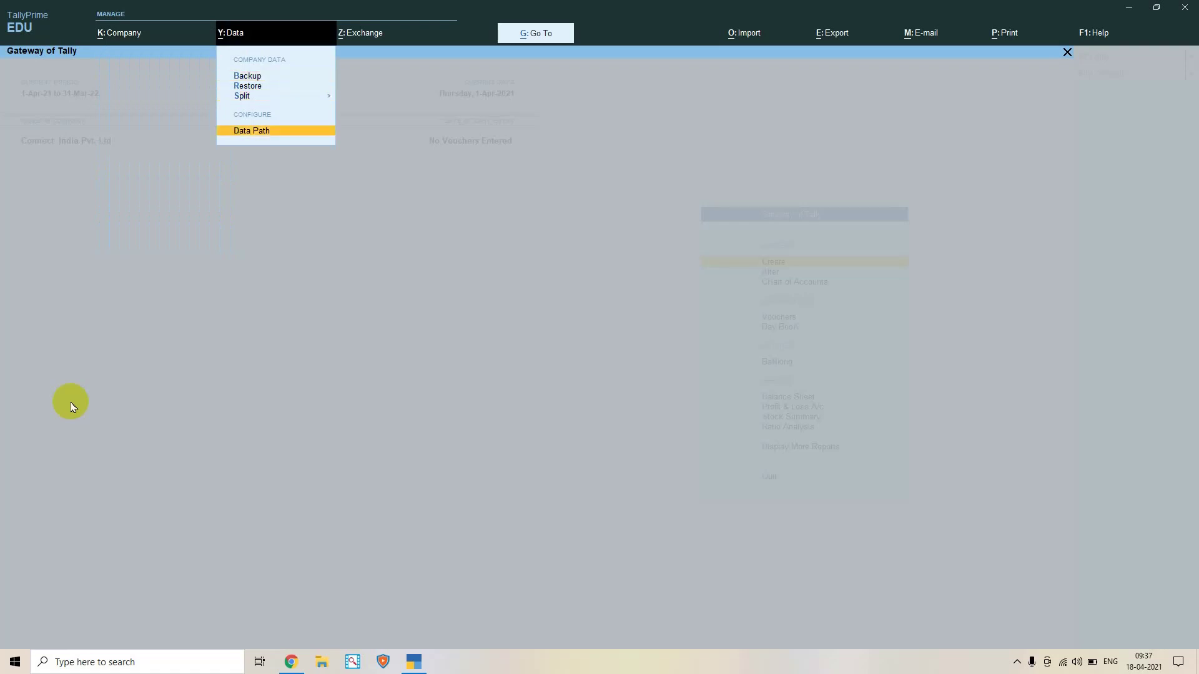
key(Up)
key(Up)
key(Up)
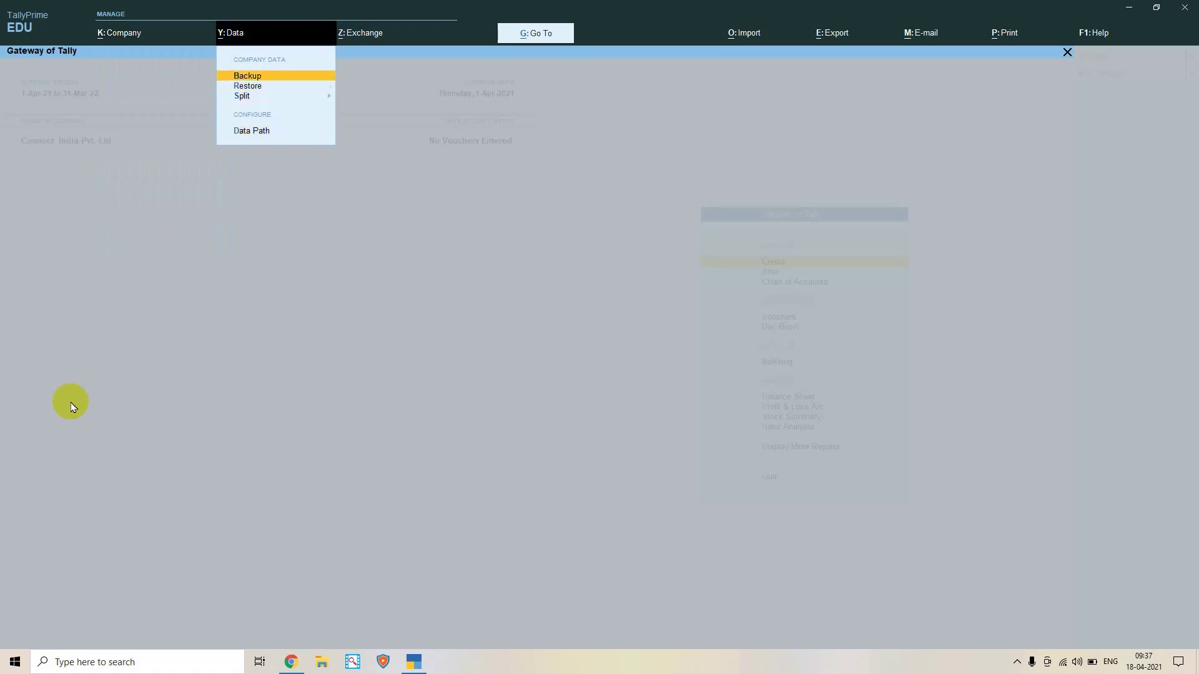
key(Down)
key(Down)
key(Up)
key(Up)
key(Right)
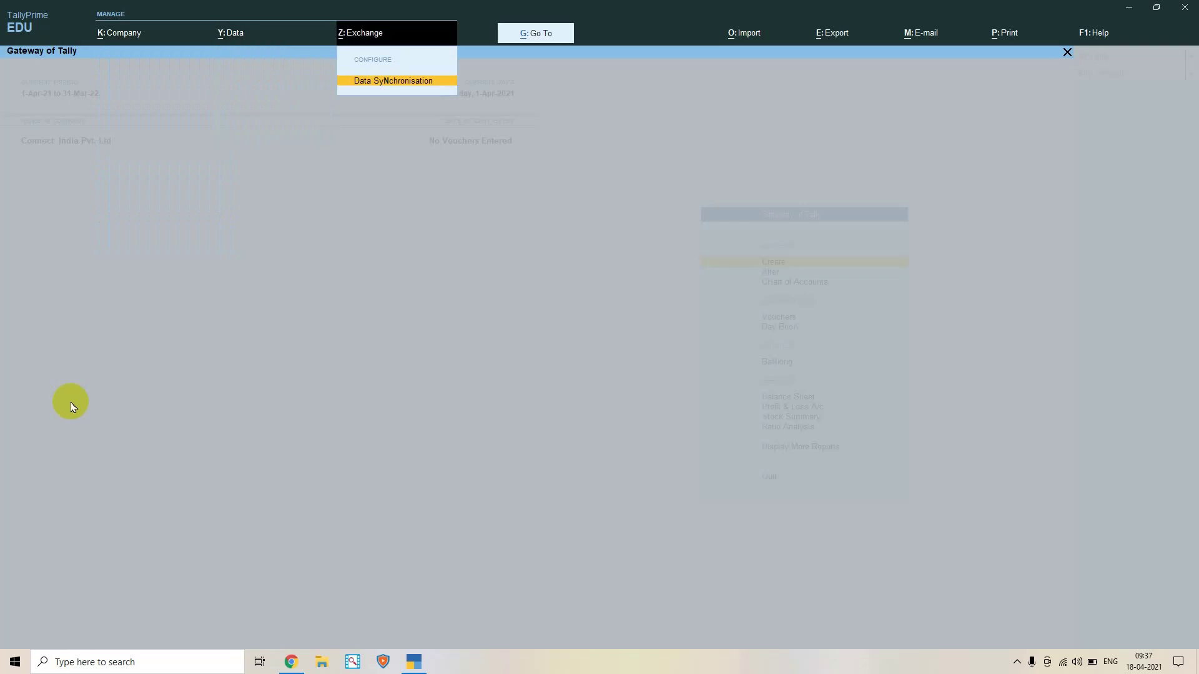
key(Right)
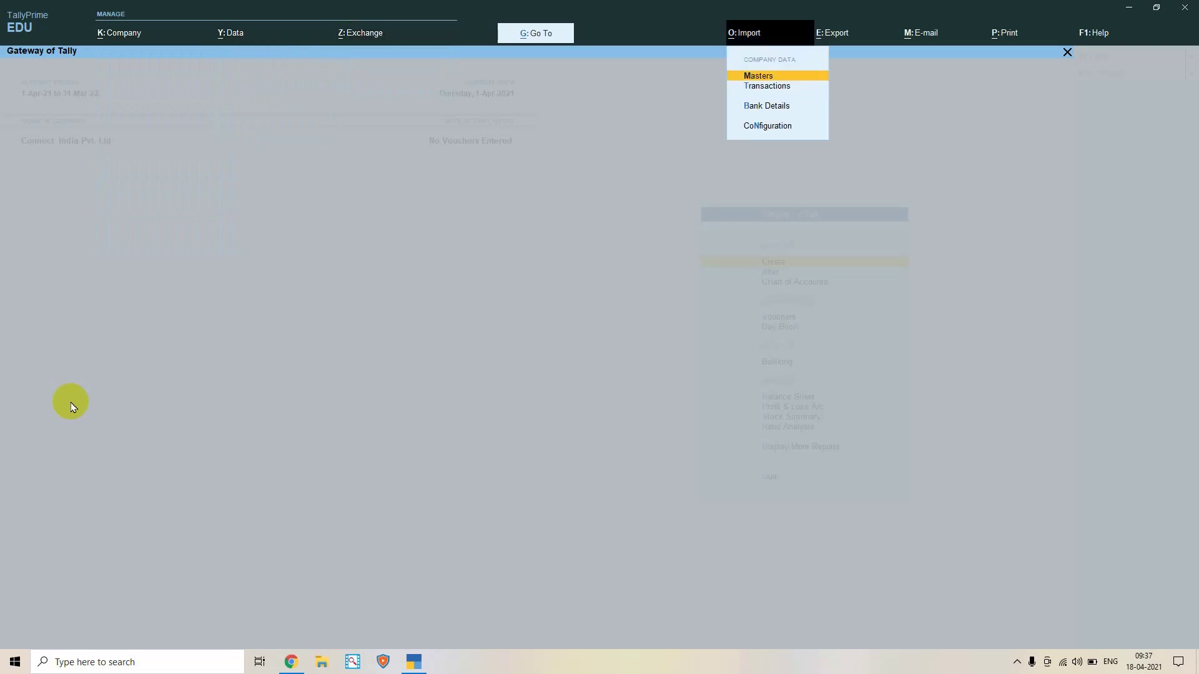
key(Up)
key(Down)
key(Escape)
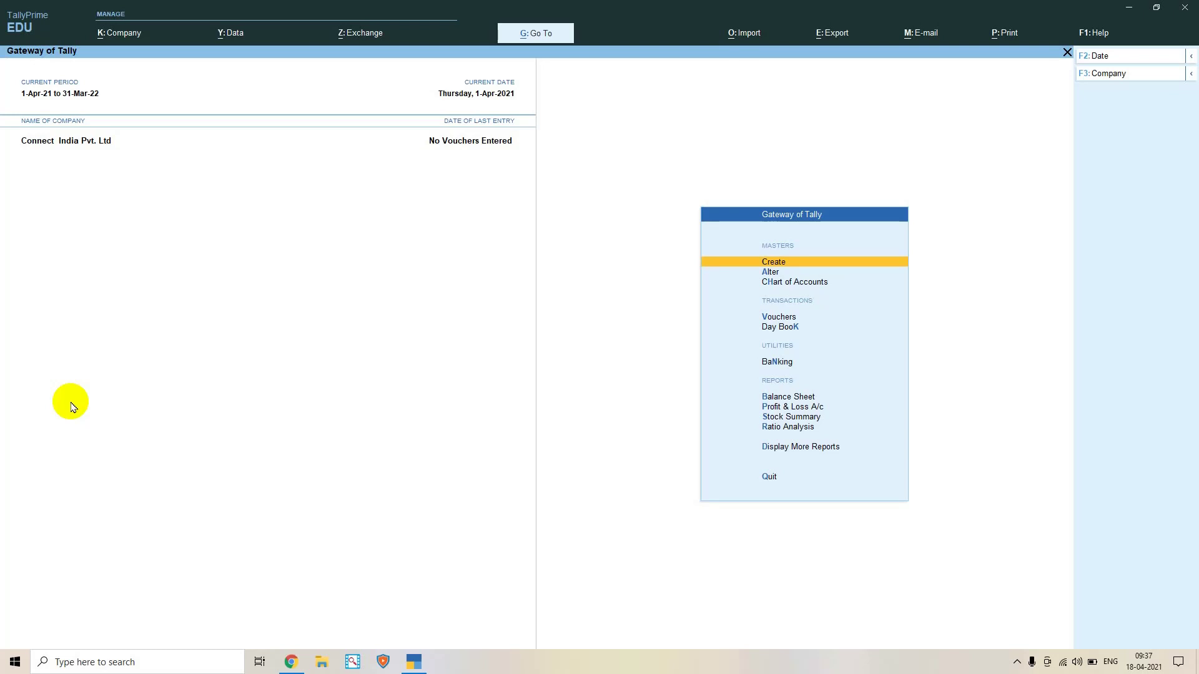
key(Down)
key(Down)
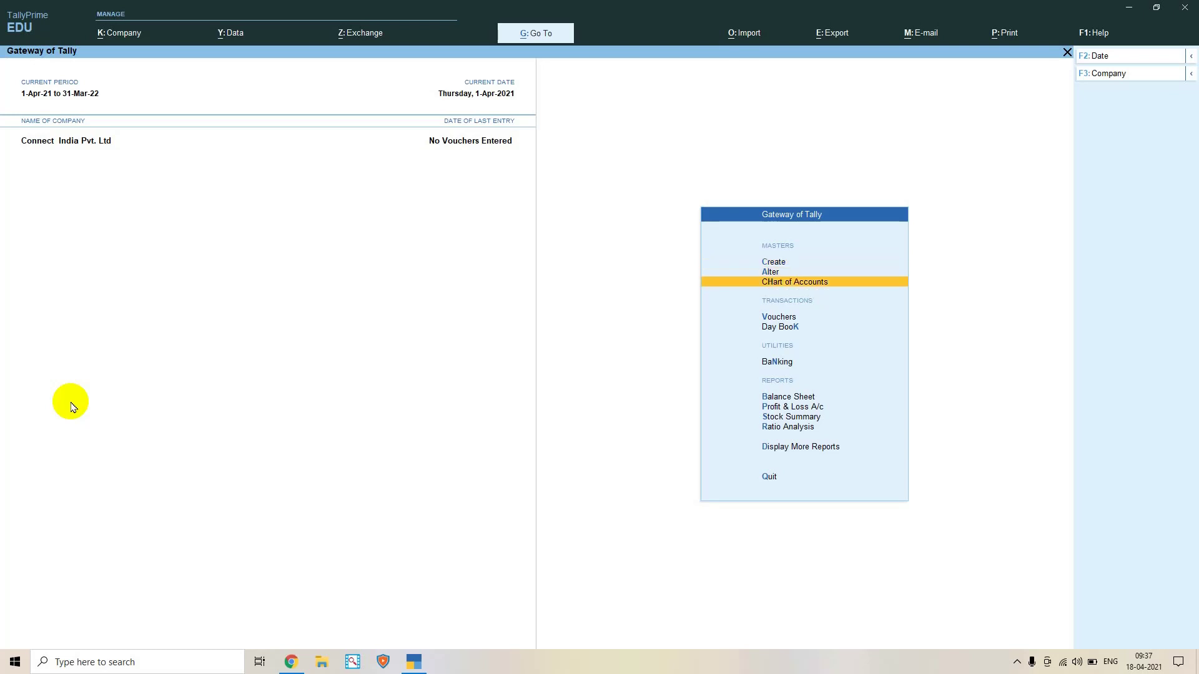
key(Down)
key(Down)
key(Up)
key(Down)
key(Up)
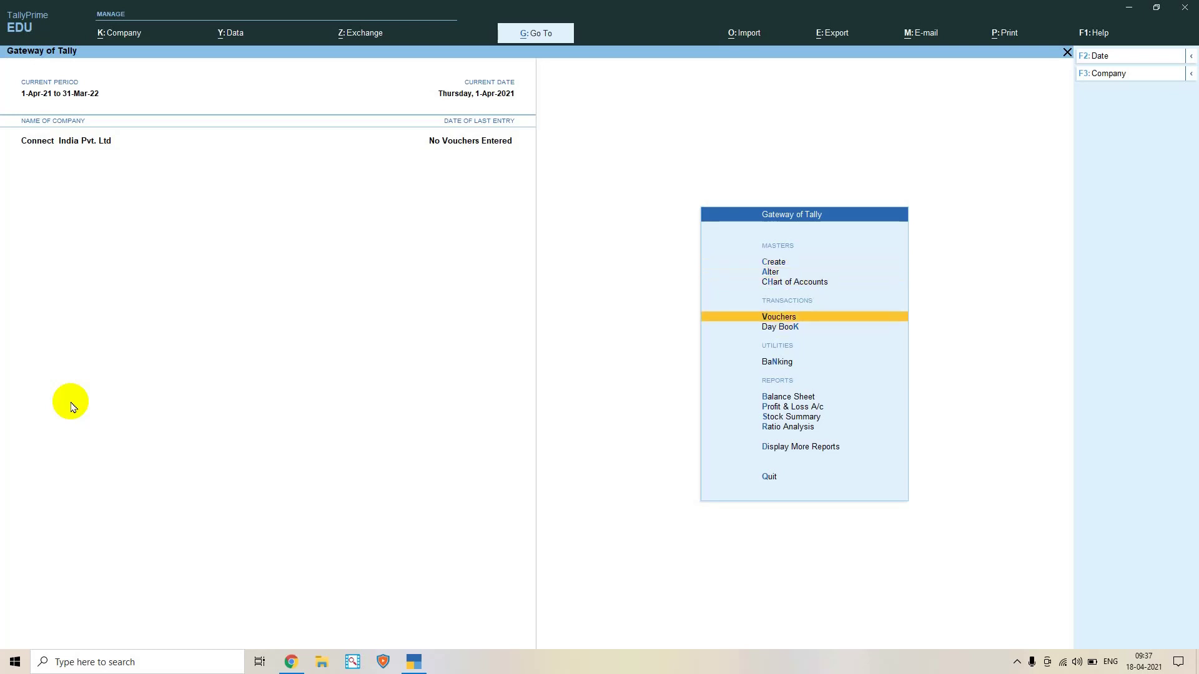
key(Up)
key(Up)
key(Up)
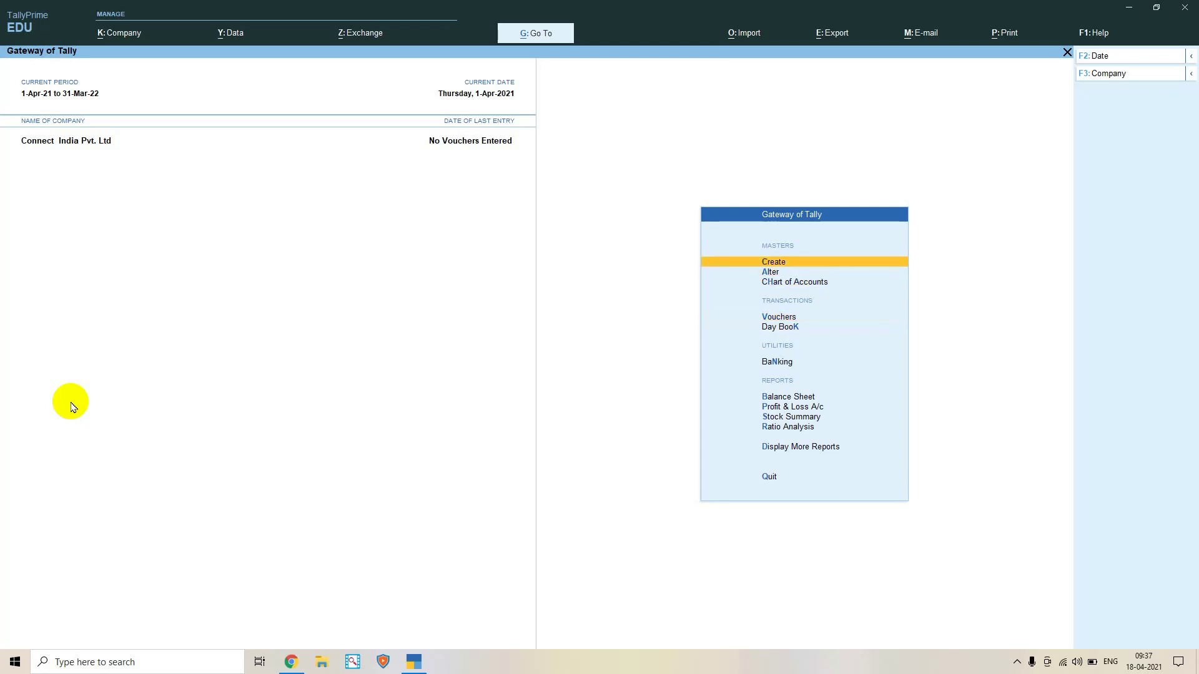
key(Return)
key(Down)
key(Down)
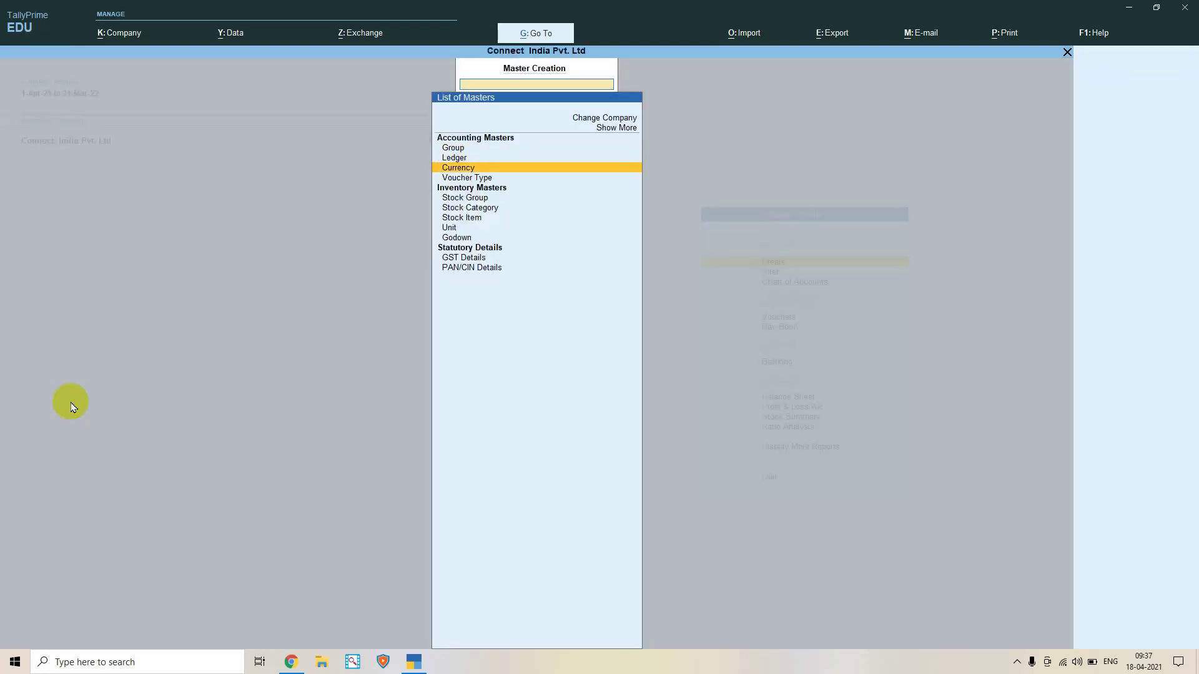
key(Up)
key(Up)
key(Up)
key(Down)
key(Down)
key(Down)
key(Down)
key(Down)
key(Up)
key(Up)
key(Up)
key(Up)
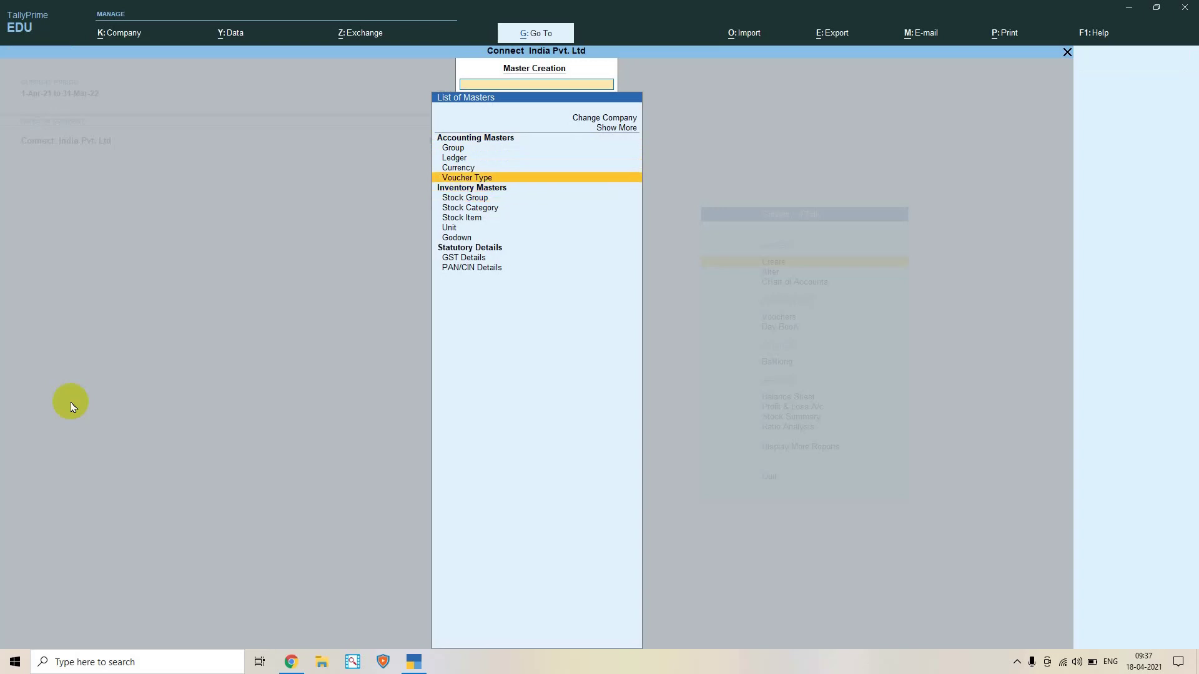
key(Down)
key(Down)
key(Down)
key(Down)
key(Down)
key(Down)
key(Down)
key(Down)
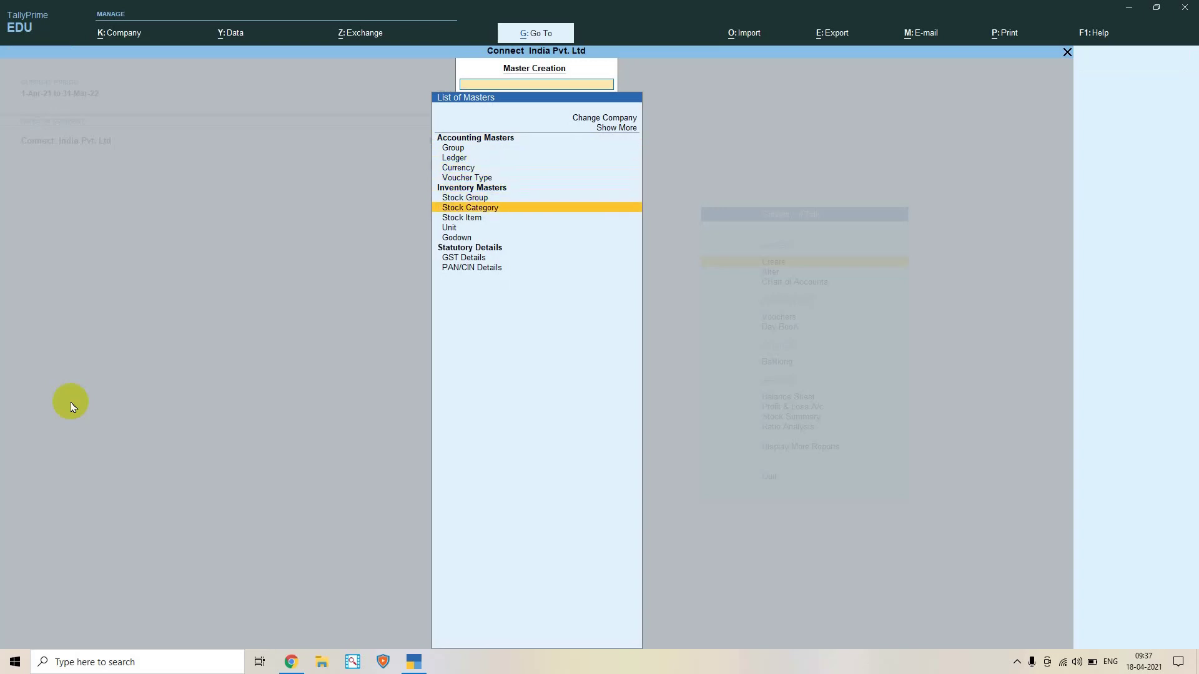
key(Up)
key(Up)
key(Up)
key(Up)
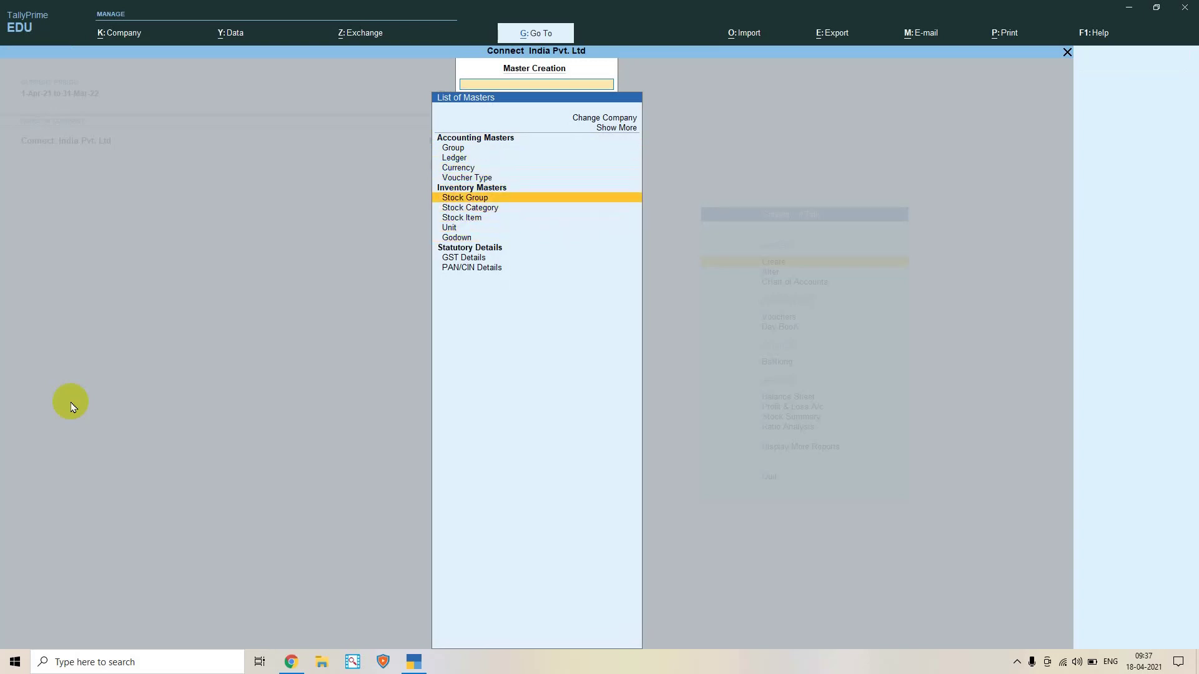
key(Up)
key(Return)
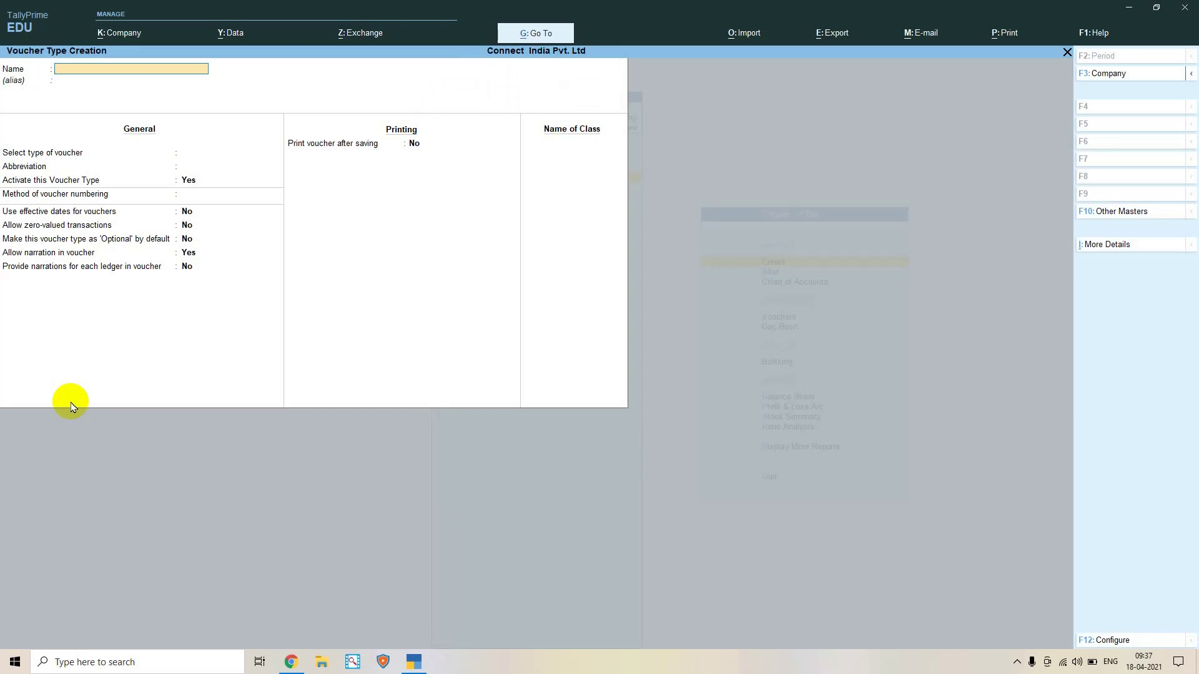
key(Escape)
key(Return)
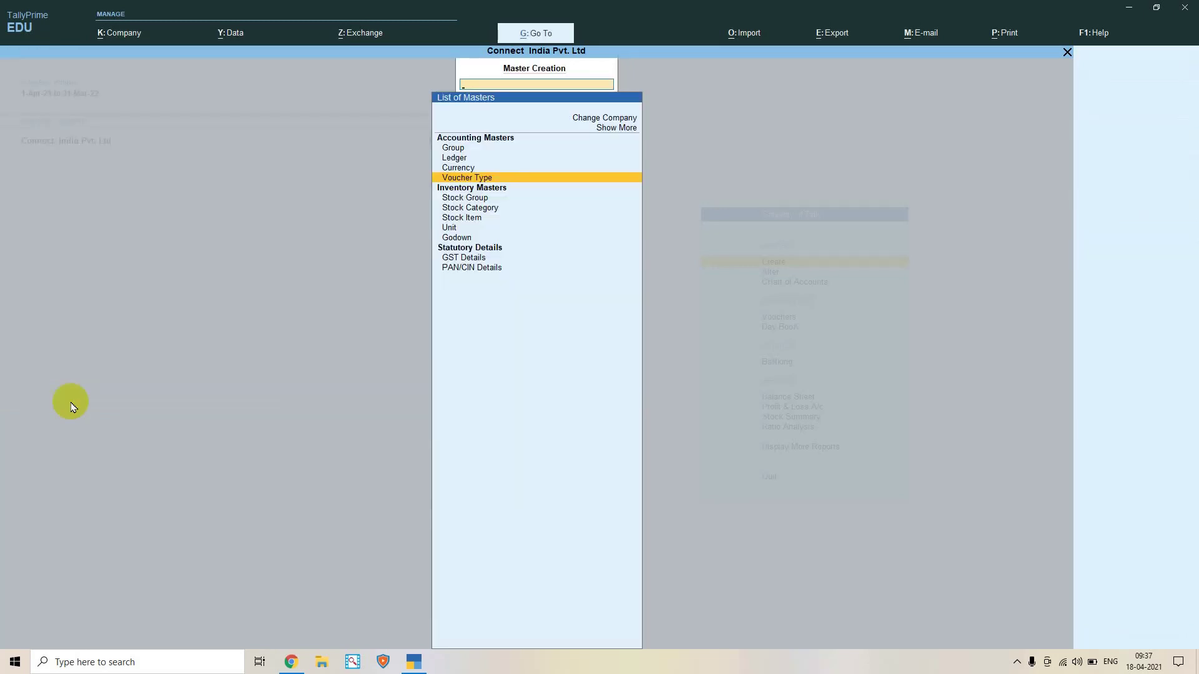
key(Escape)
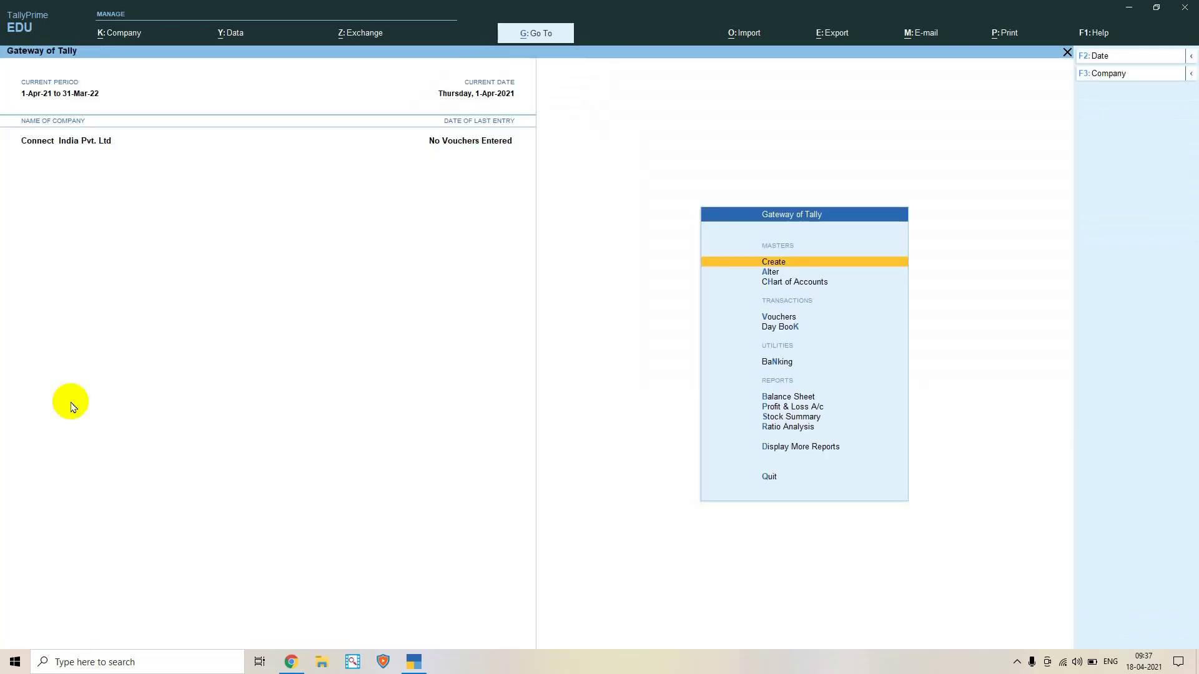
key(Down)
key(Down)
key(Down)
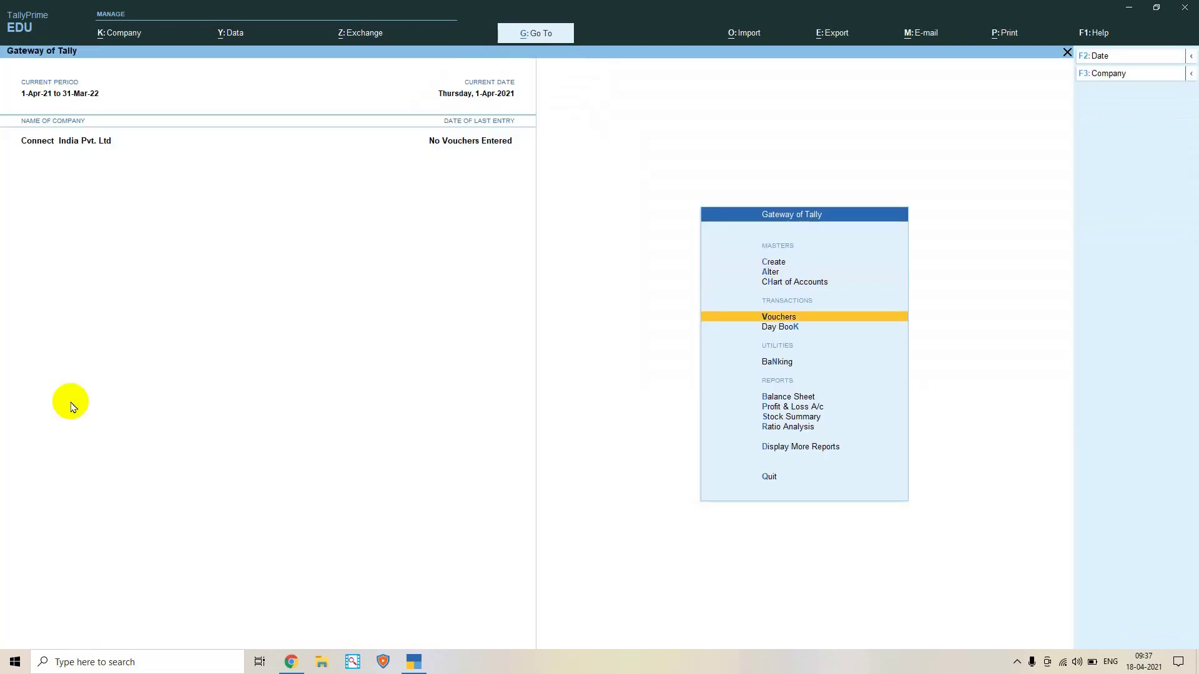
Start a Purchase voucher and accept the supplier invoice number
key(Return)
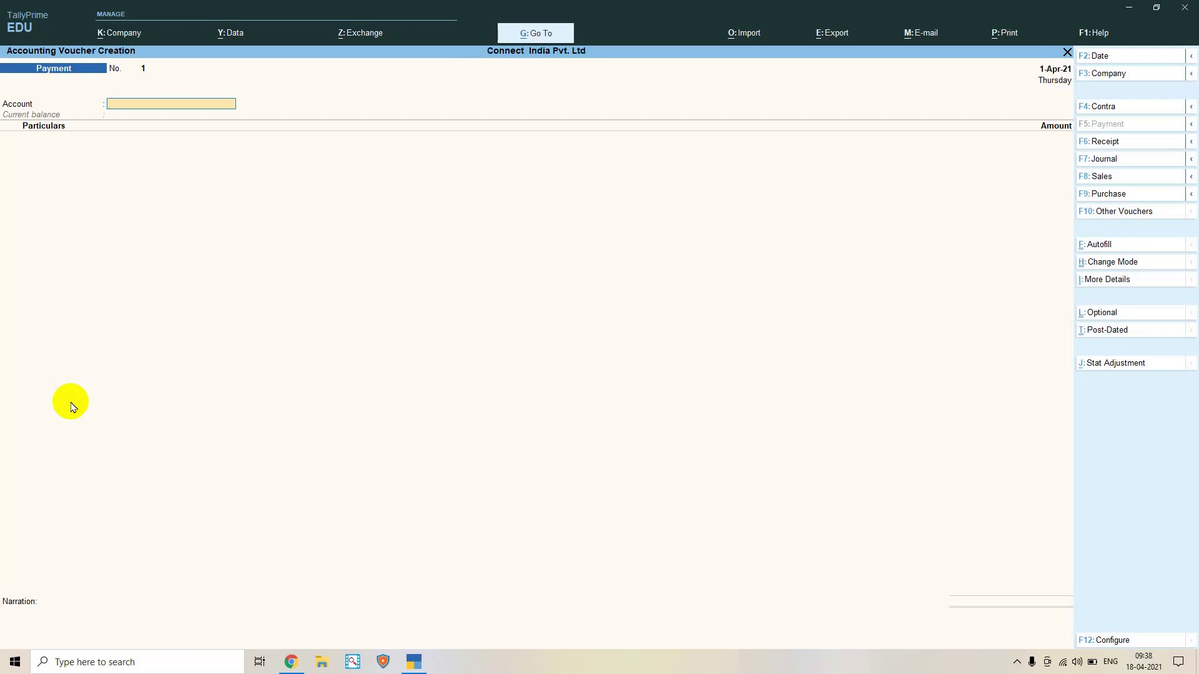
key(F9)
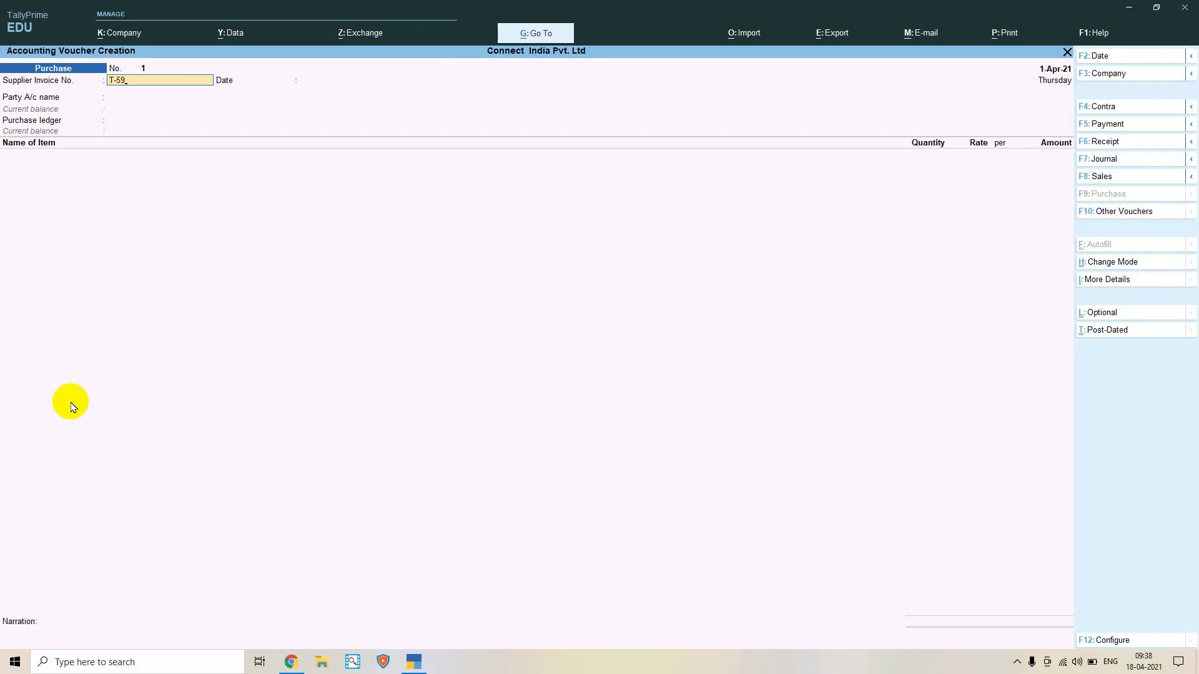
key(Return)
key(Return)
Correct and accept the voucher date as 1-Apr-21
key(BackSpace)
text(\)
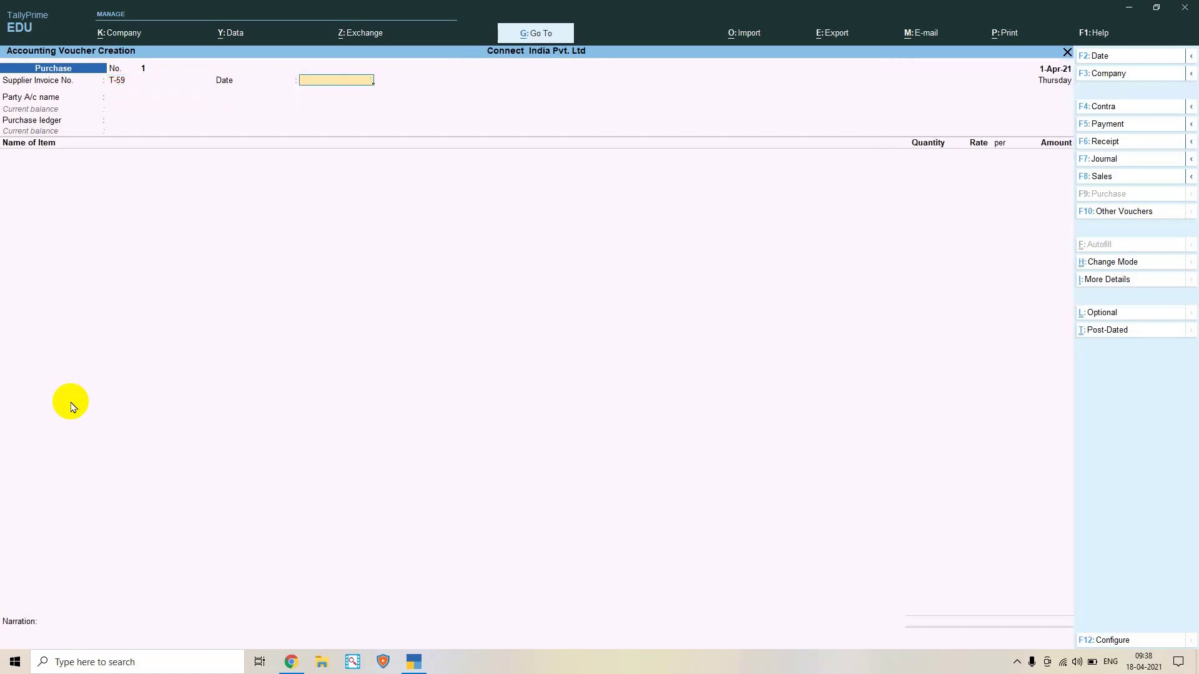
text(616111)
key(BackSpace)
key(BackSpace)
key(BackSpace)
key(BackSpace)
key(BackSpace)
text(18-)
text(04-)
text(20)
text(2)
text(1)
key(BackSpace)
key(BackSpace)
key(BackSpace)
key(BackSpace)
key(BackSpace)
key(BackSpace)
key(BackSpace)
key(BackSpace)
key(BackSpace)
key(Return)
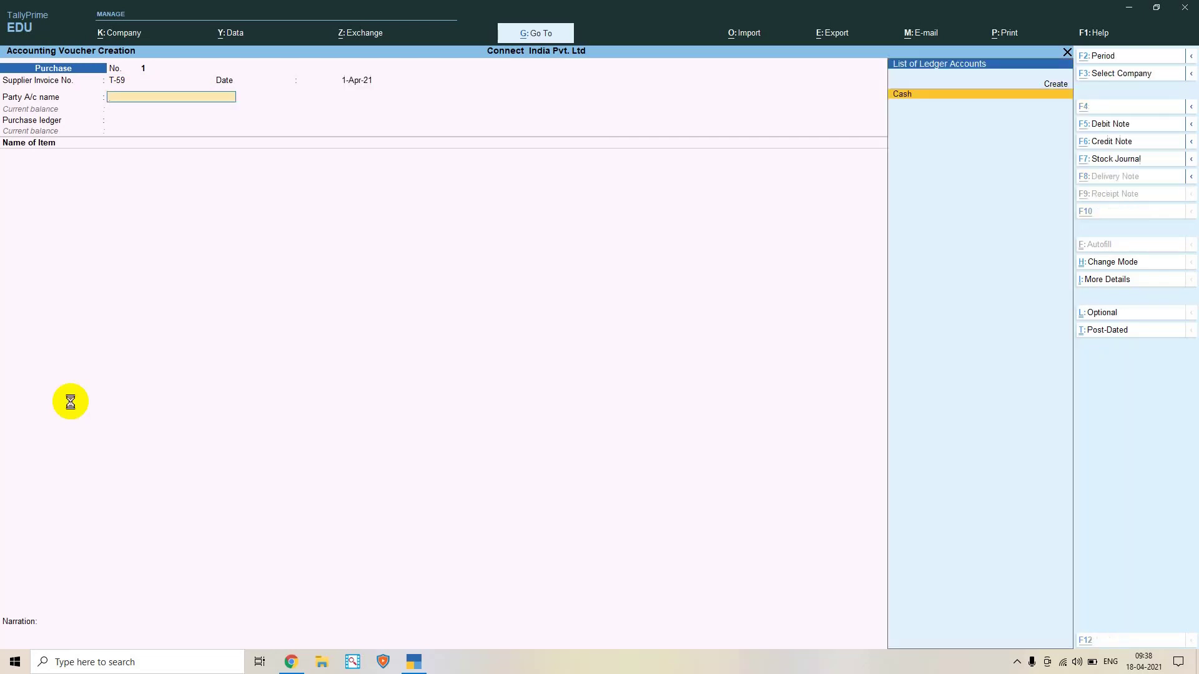
Create a new party ledger named LG PVT. LTD
key(alt+c)
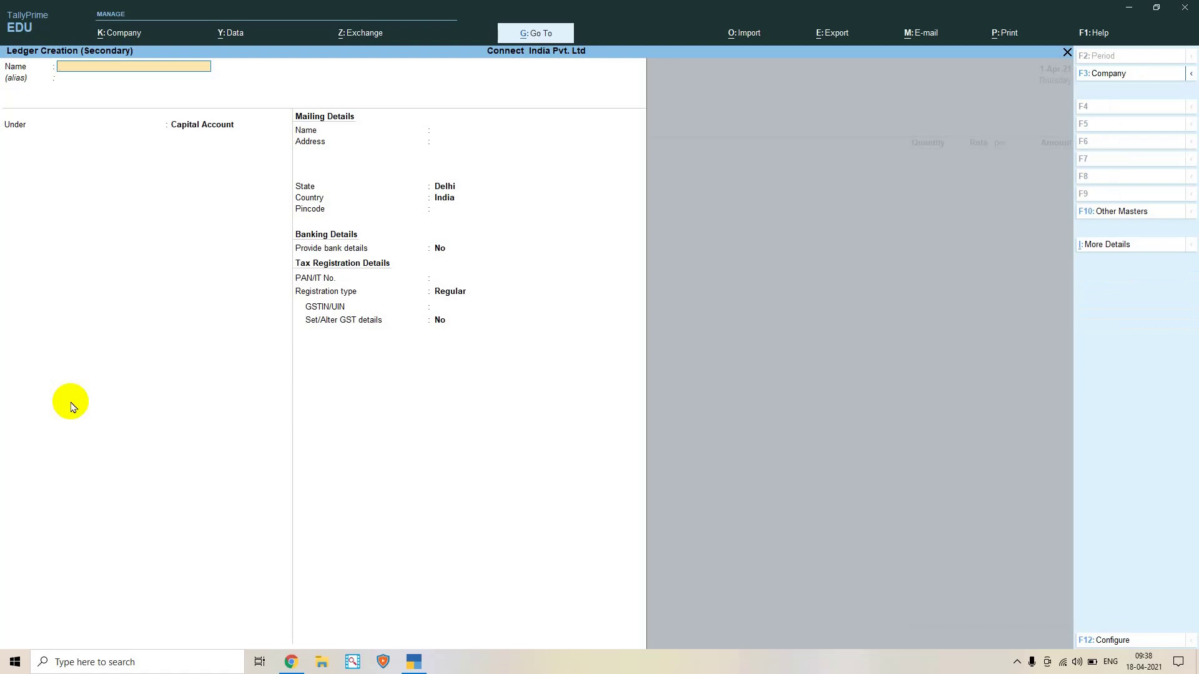
text(LG PVT. LTD)
key(Return)
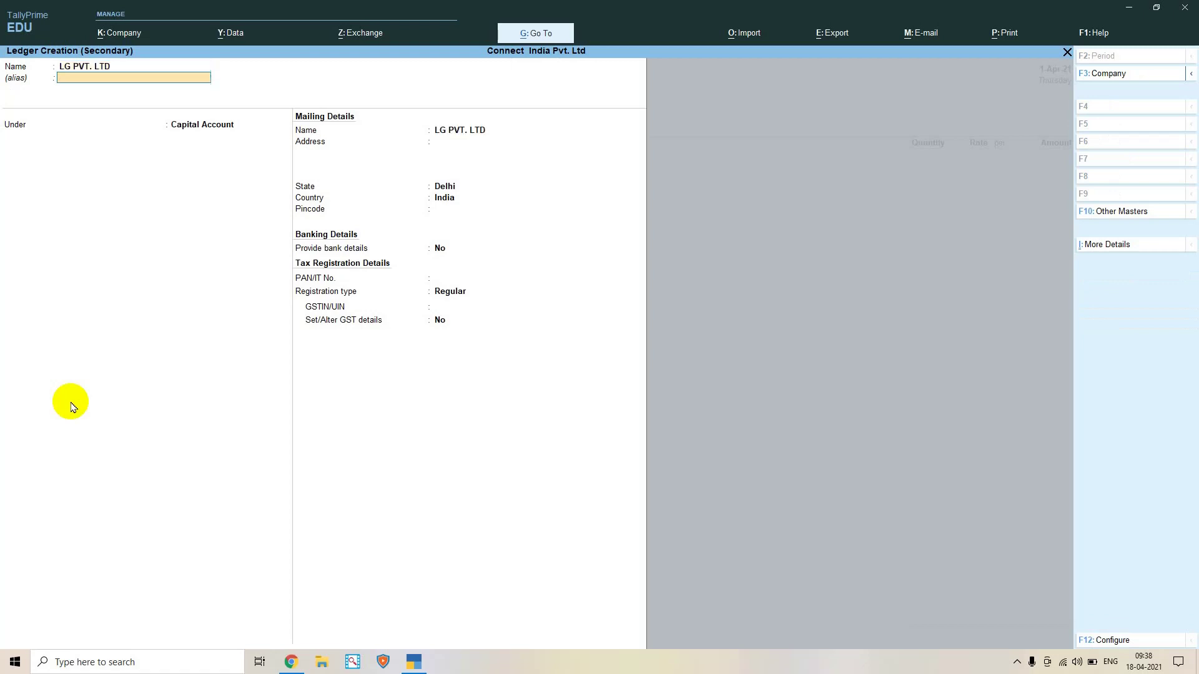
key(Return)
key(Return)
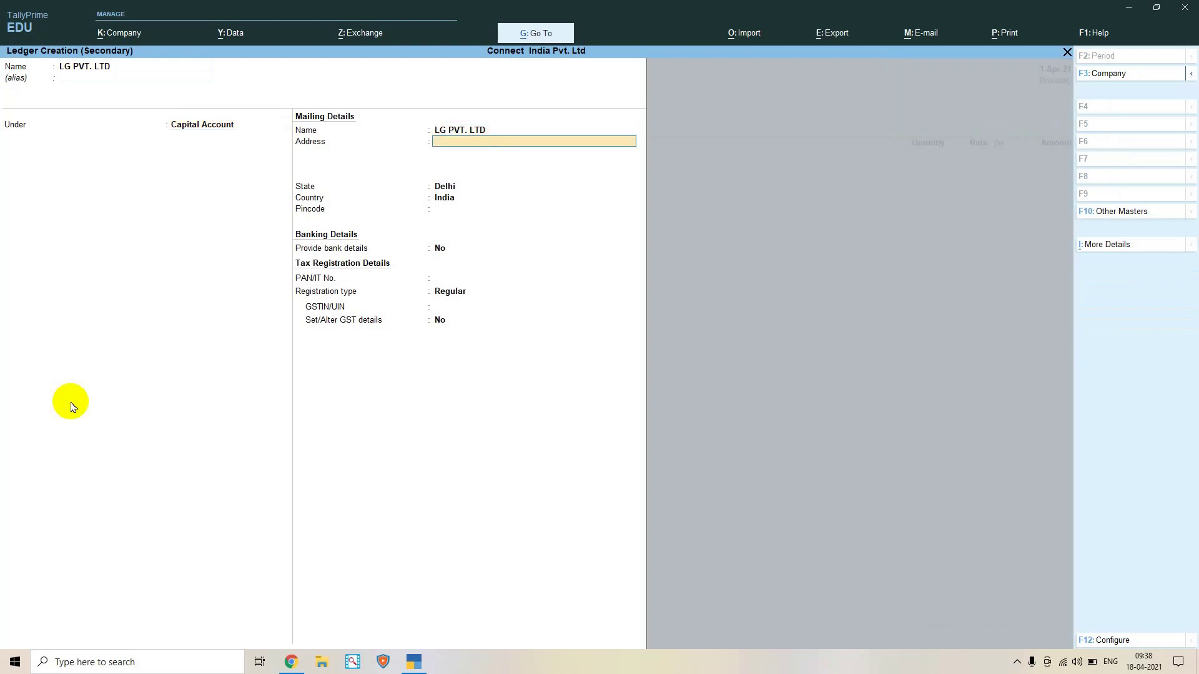
key(Return)
key(Return)
key(Return)
key(Return)
key(Return)
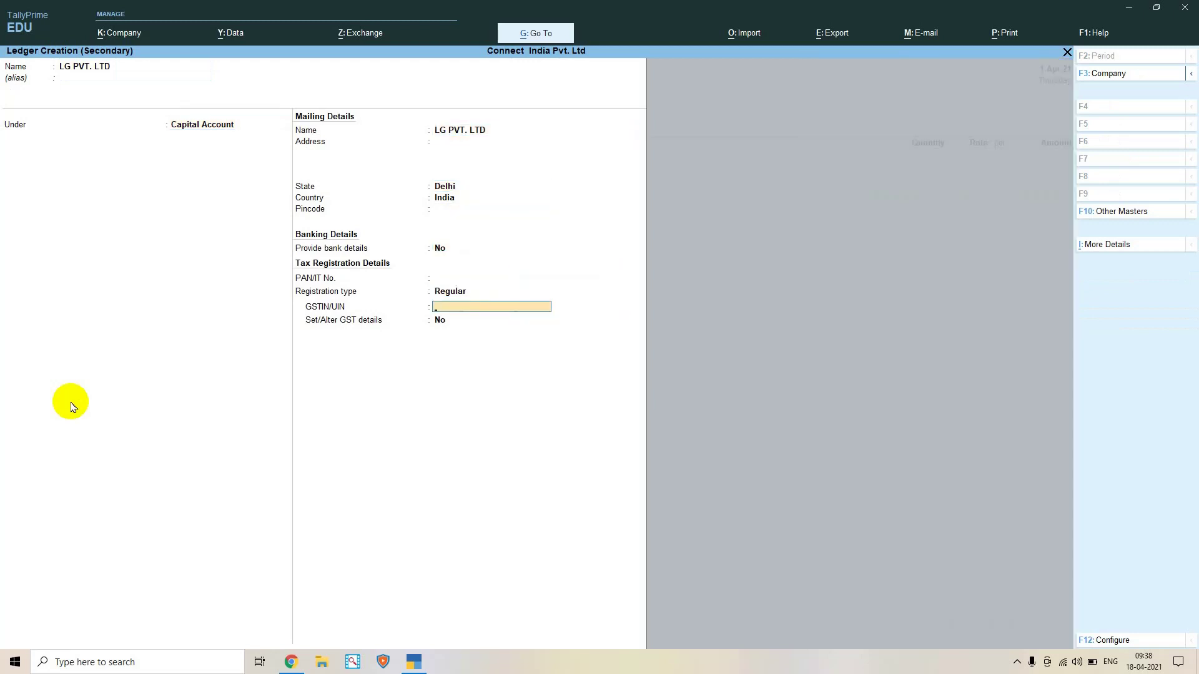
Place LG PVT. LTD under Sundry Creditors, keep State Delhi, and save the ledger
key(BackSpace)
key(BackSpace)
key(BackSpace)
key(BackSpace)
key(BackSpace)
key(BackSpace)
key(BackSpace)
key(BackSpace)
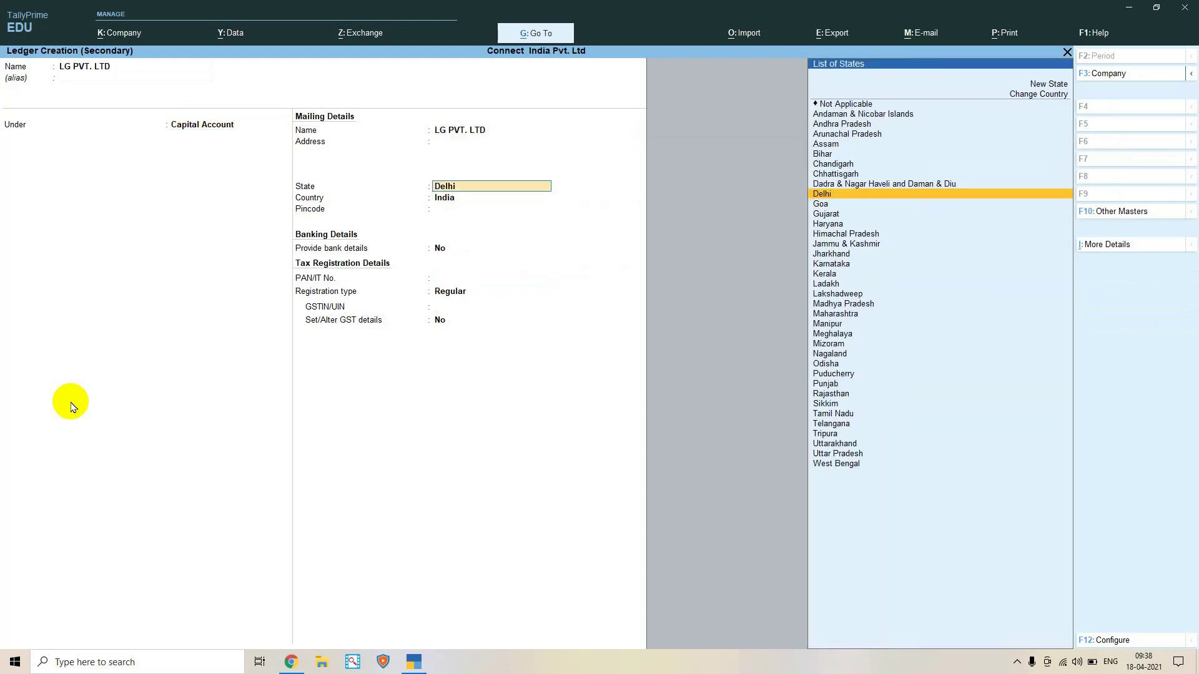
key(BackSpace)
text(SUN)
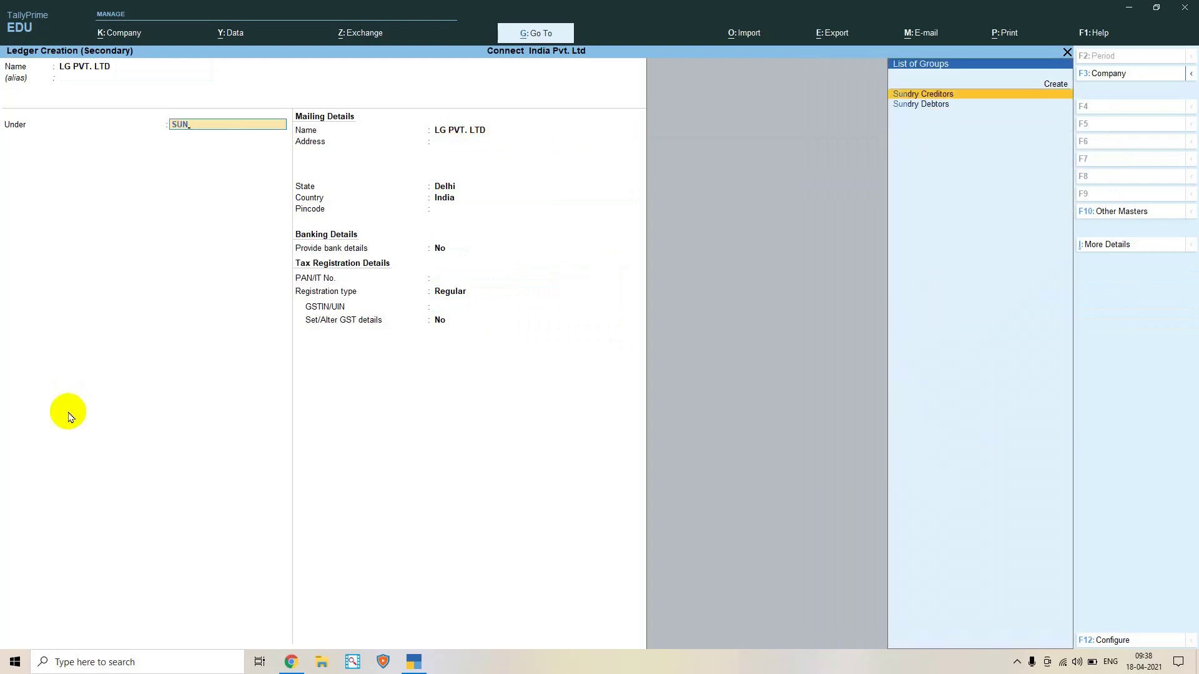
key(Down)
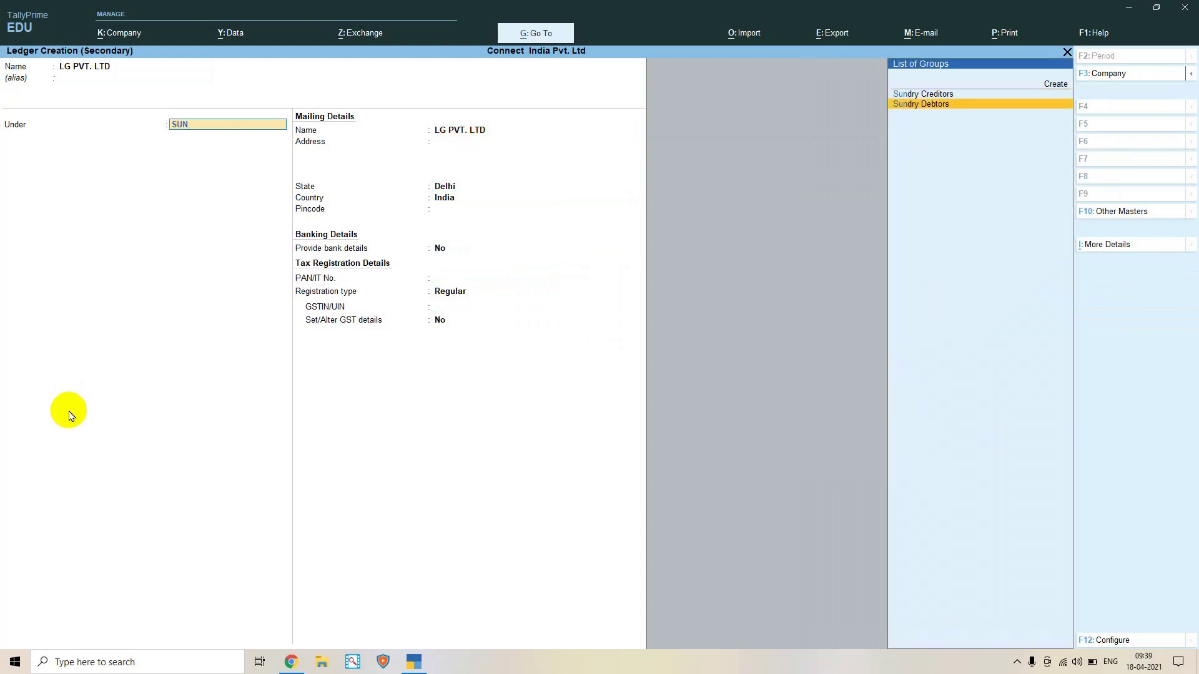
key(Up)
key(Return)
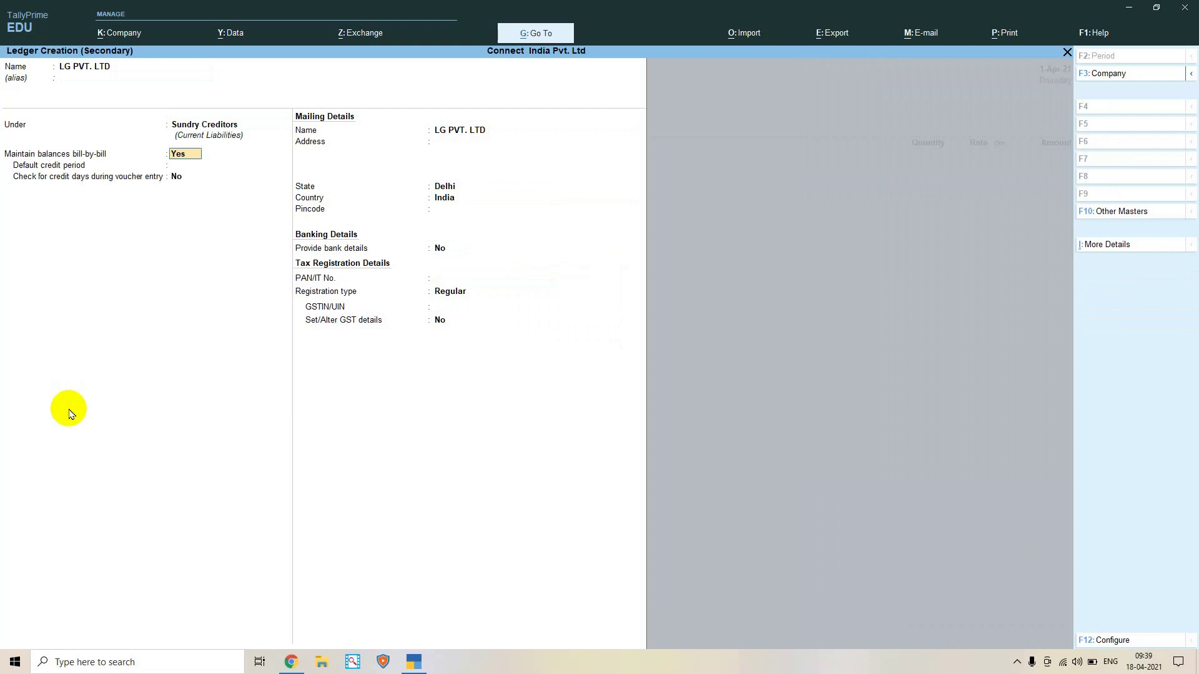
key(Return)
key(Return)
key(Return)
key(Return)
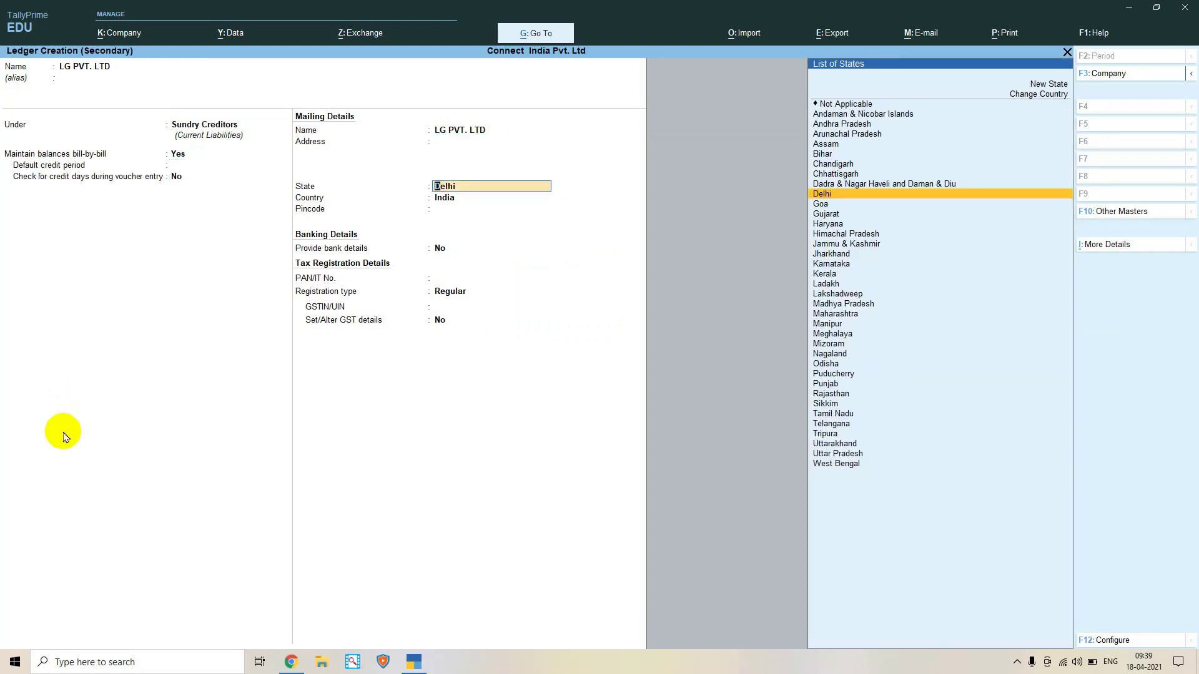
key(Return)
key(Return)
key(Return)
key(Return)
key(Return)
key(Return)
key(Return)
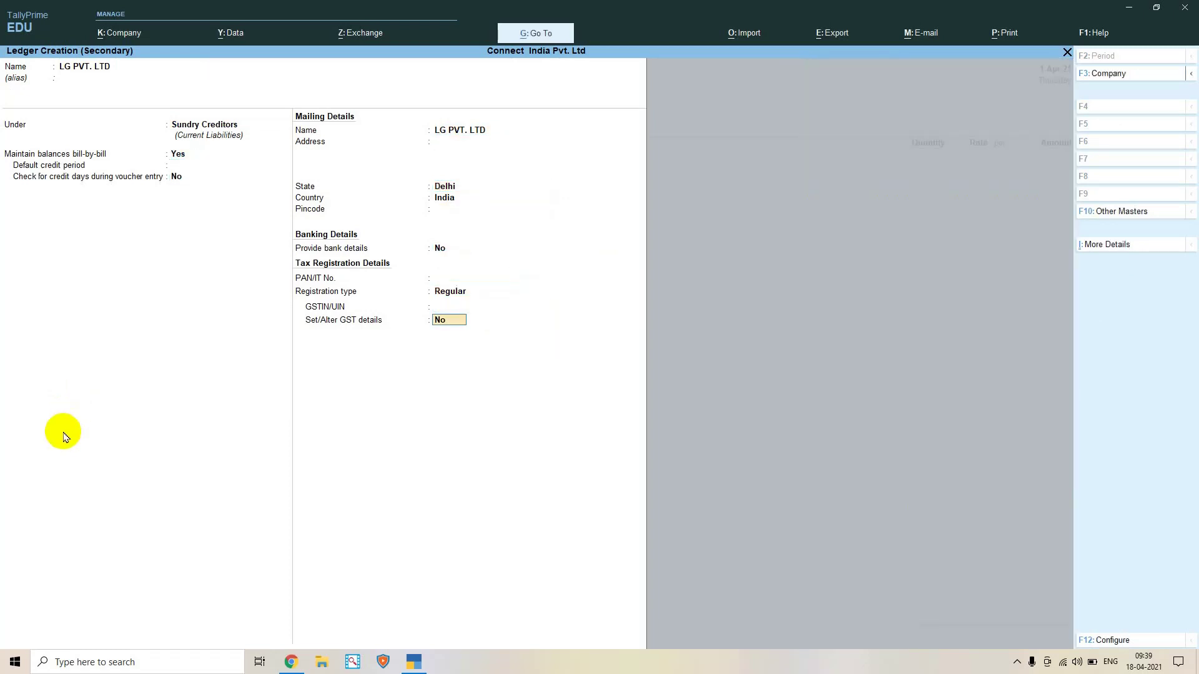
key(Return)
key(Return)
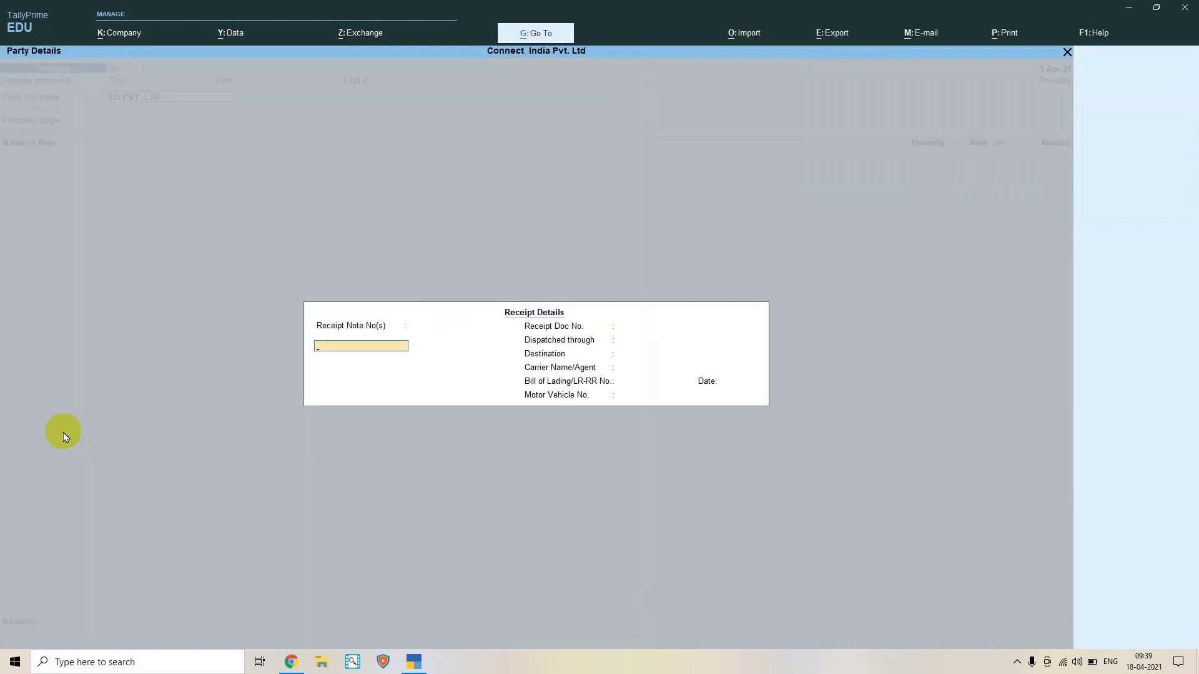
Leave Receipt Details blank and accept Party Details for LG PVT. LTD, Delhi, India
key(Return)
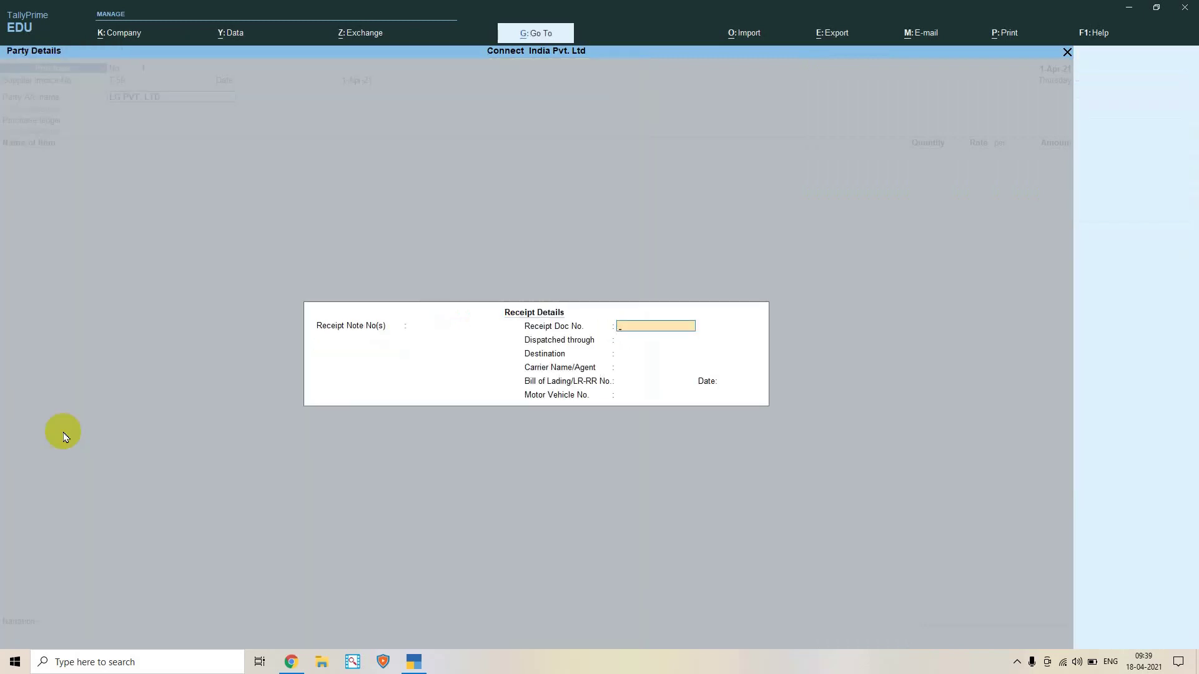
key(Return)
key(Return)
key(Return)
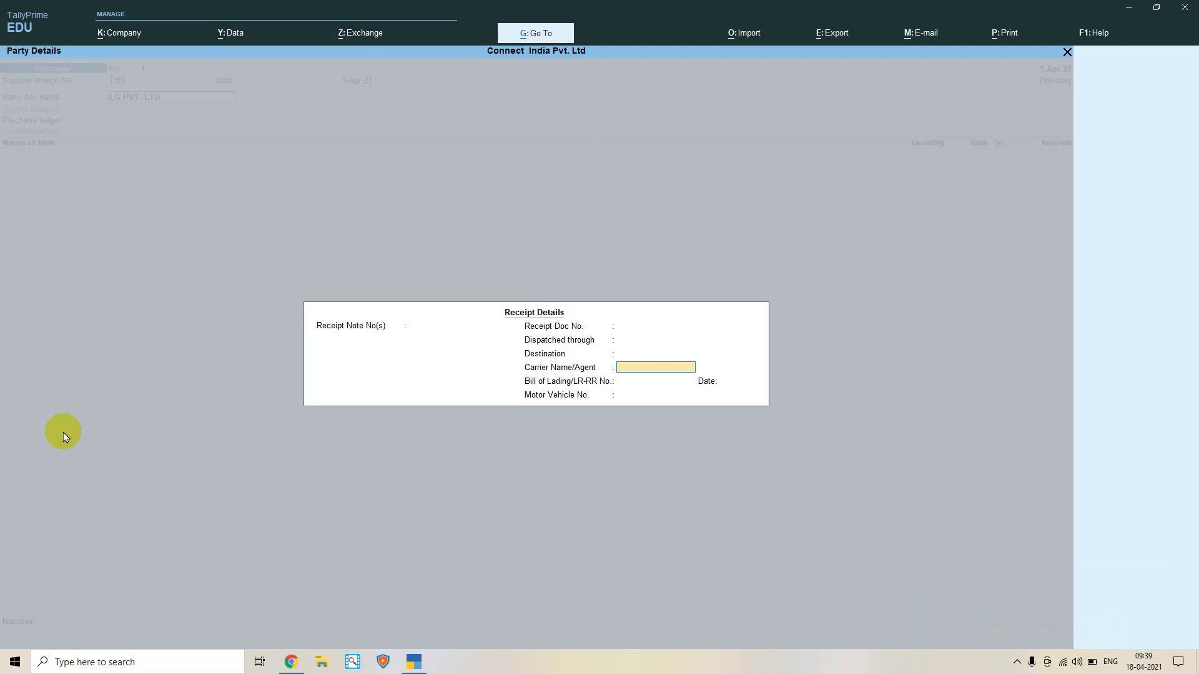
key(Return)
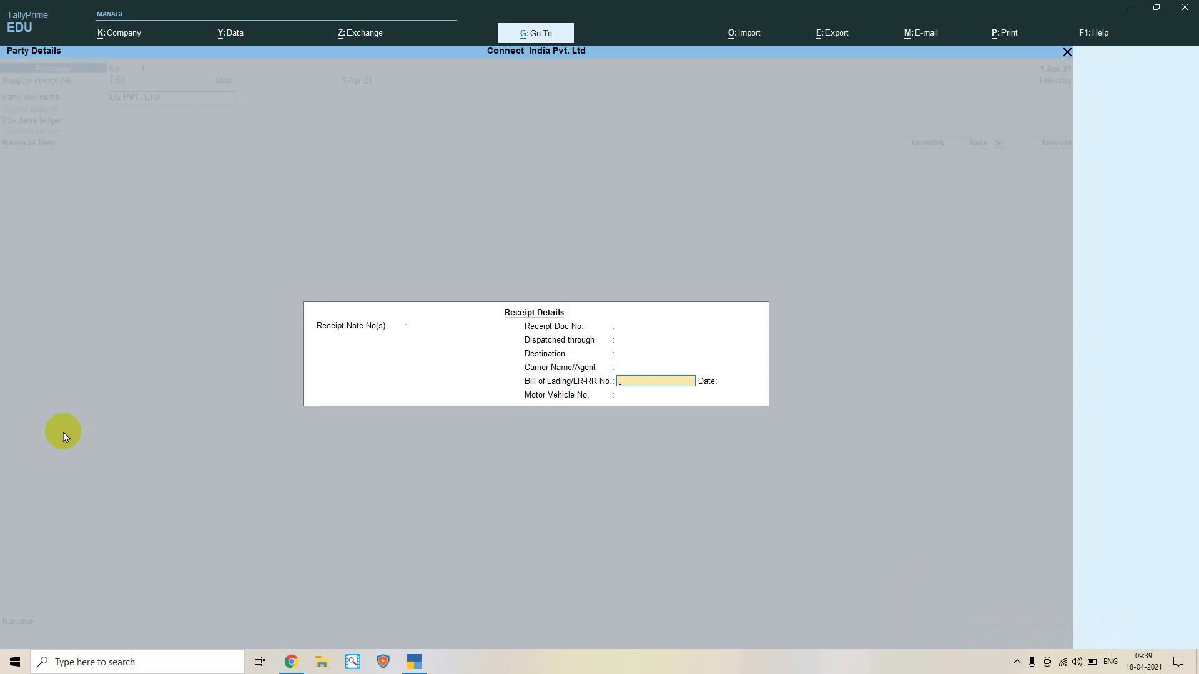
key(Return)
key(Return)
key(Return)
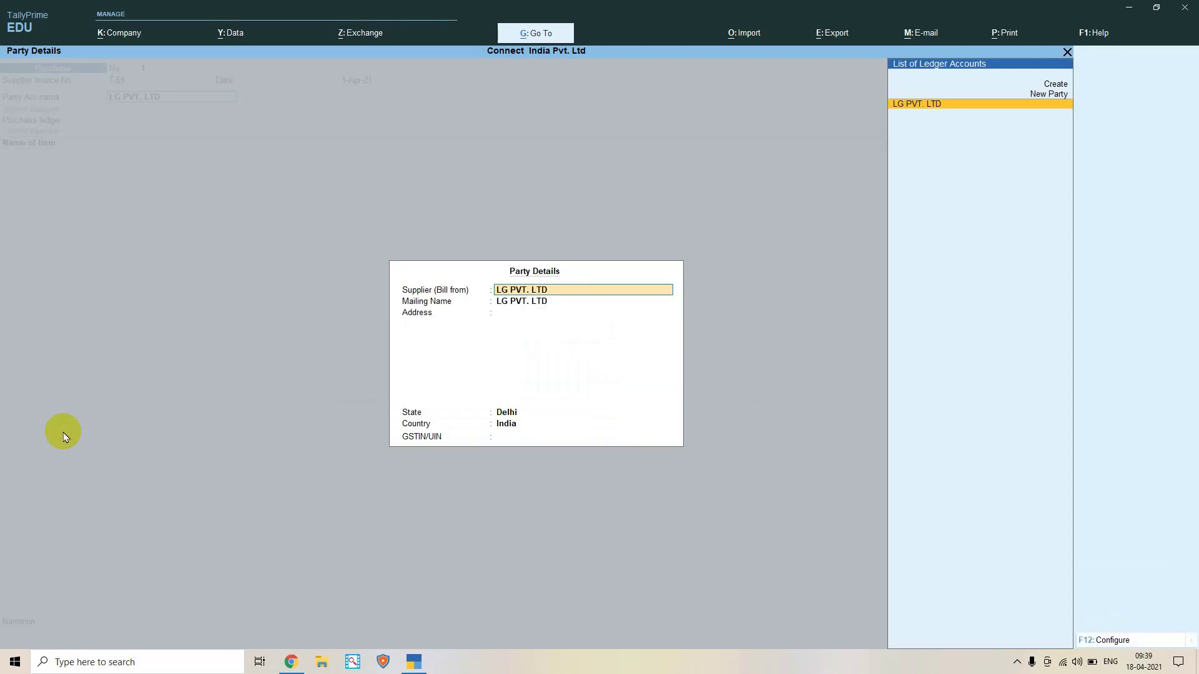
key(Return)
key(Return)
key(Return)
key(Return)
key(Return)
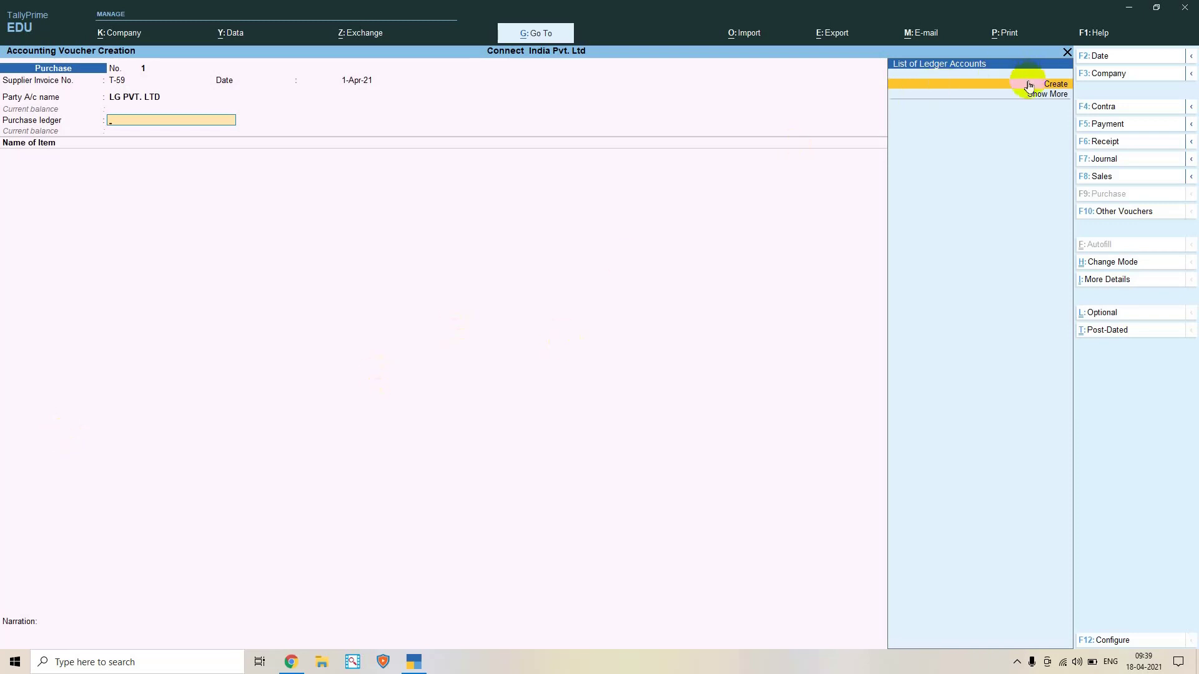
Create ledger PURCHASE A/C under Purchase Accounts, type Not Applicable, GST applicable, and save it
click(1041, 95)
click(1041, 96)
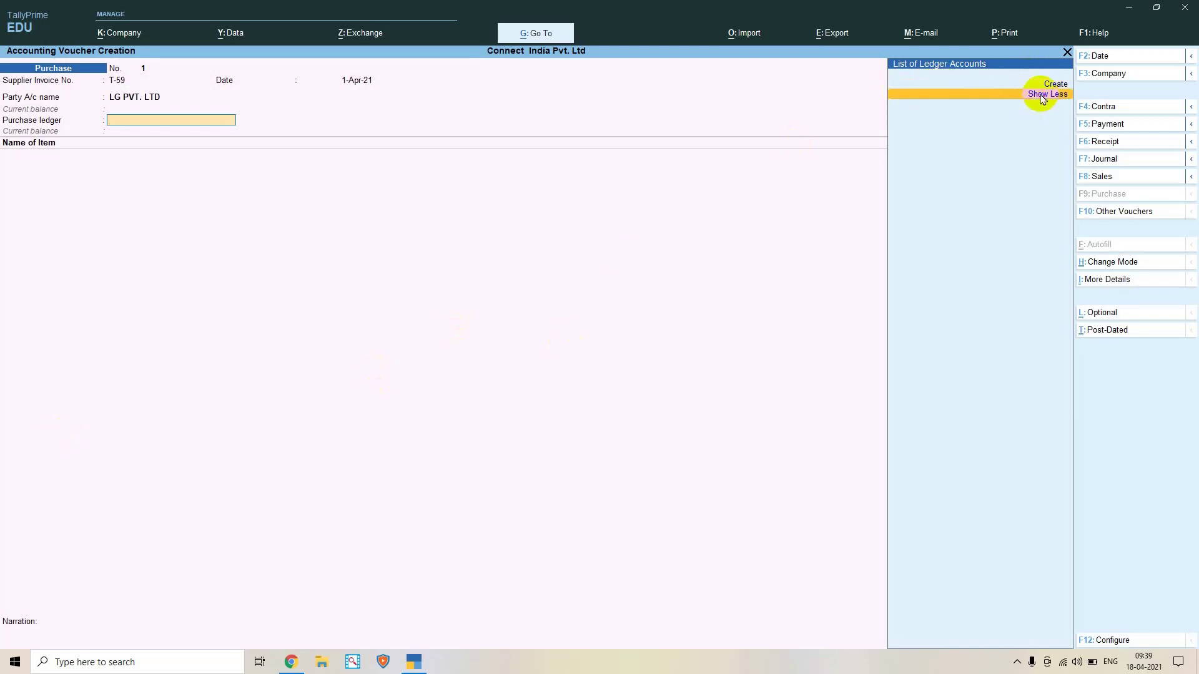
click(1054, 85)
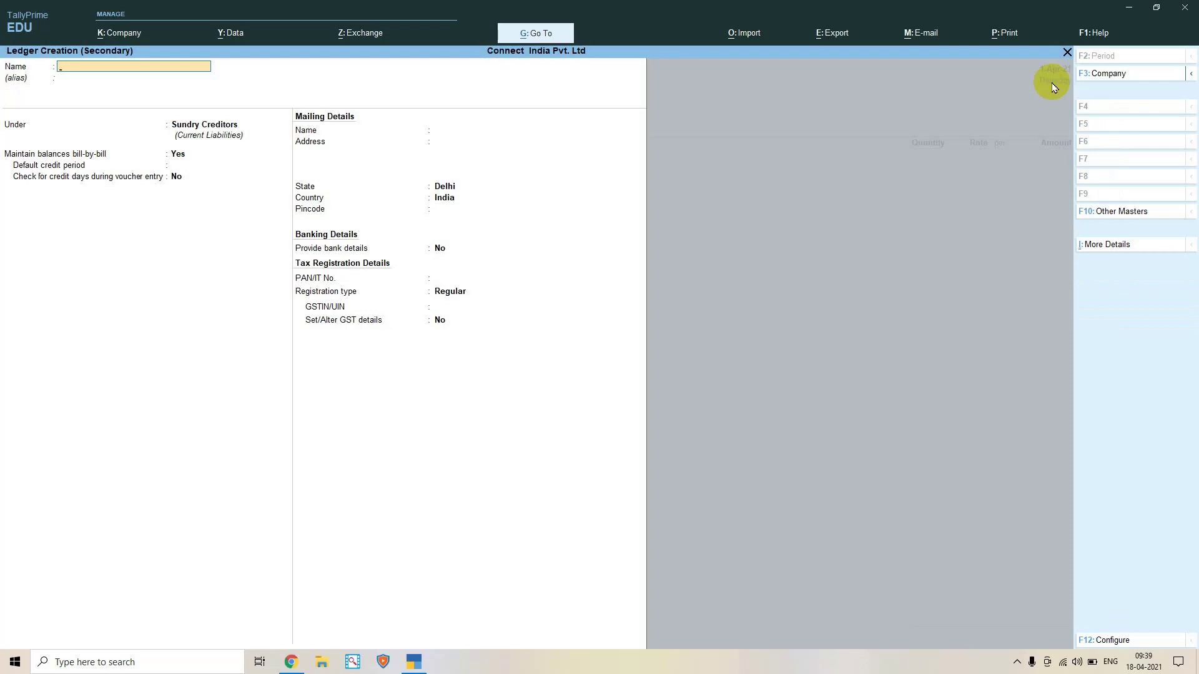
text(PURCHASE A/C)
key(Return)
text(PURCHASE)
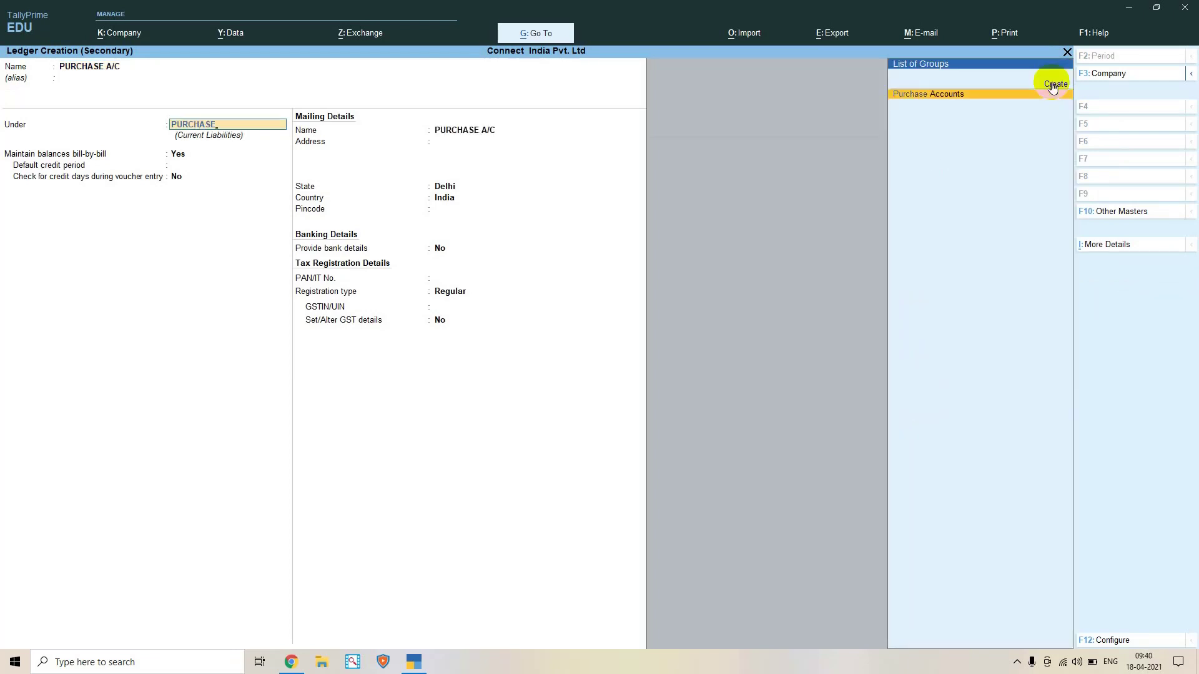
key(Return)
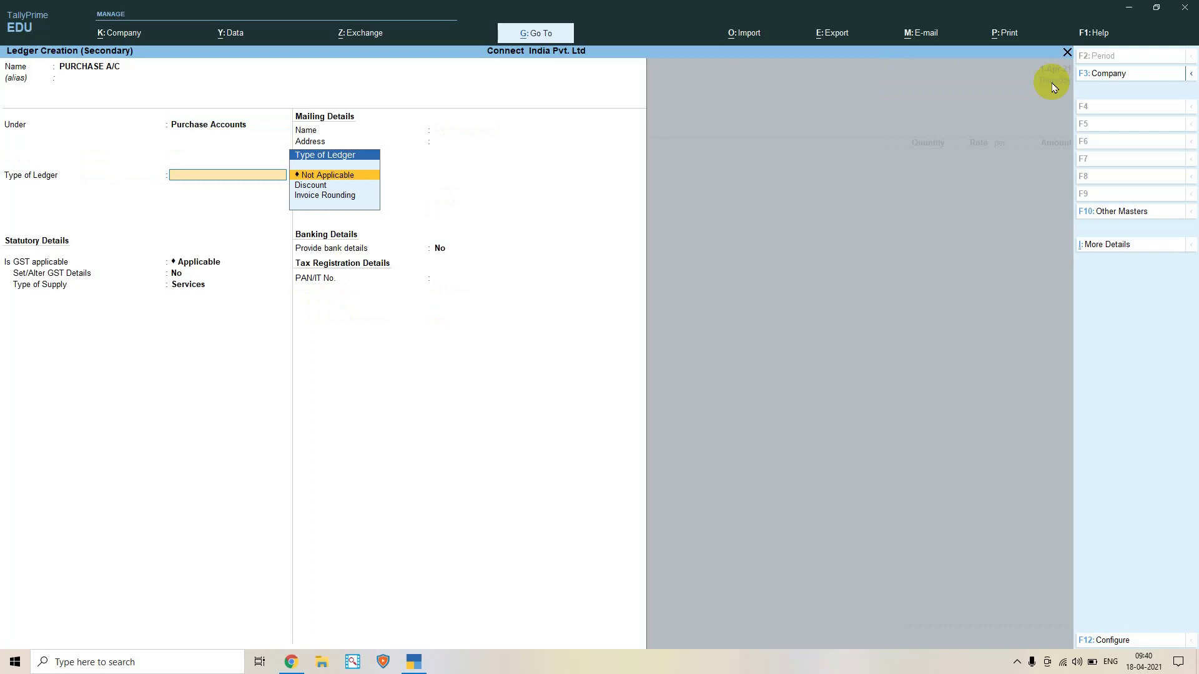
key(Return)
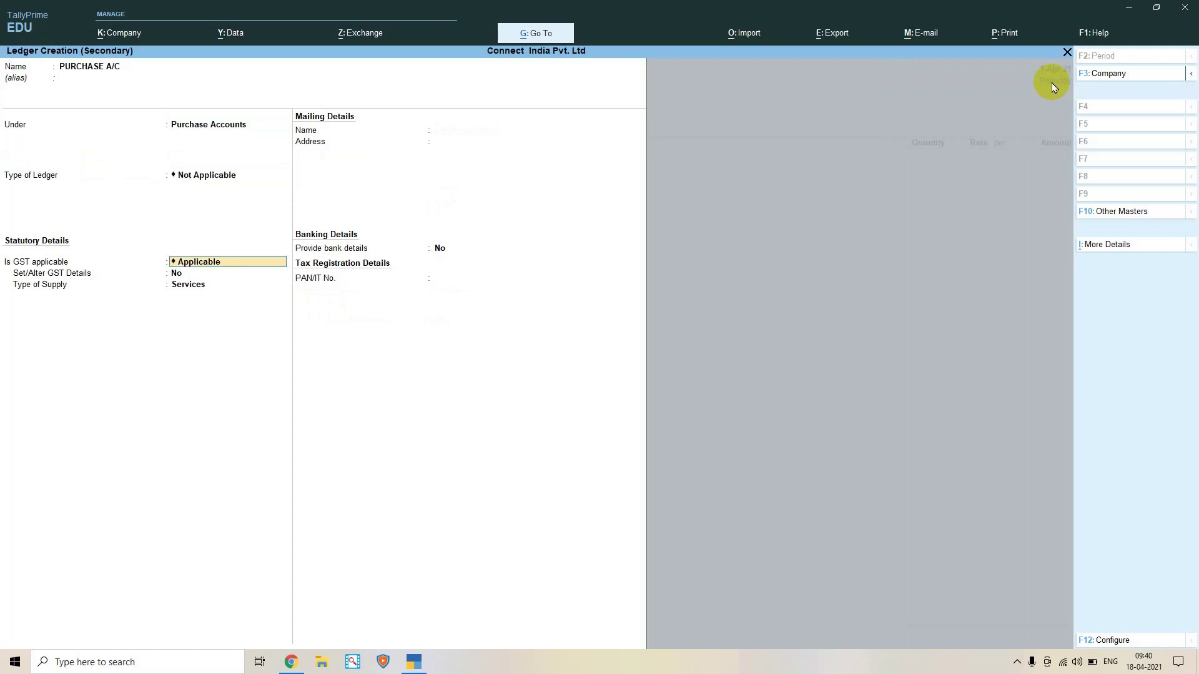
key(Return)
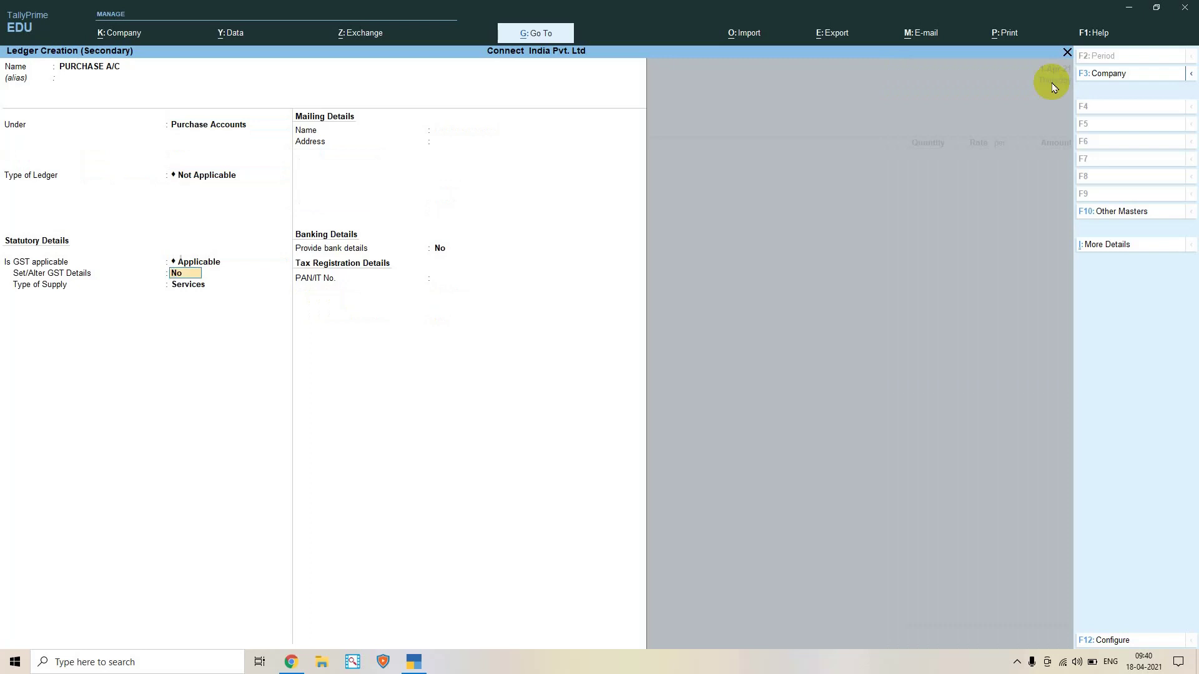
key(ctrl+F3)
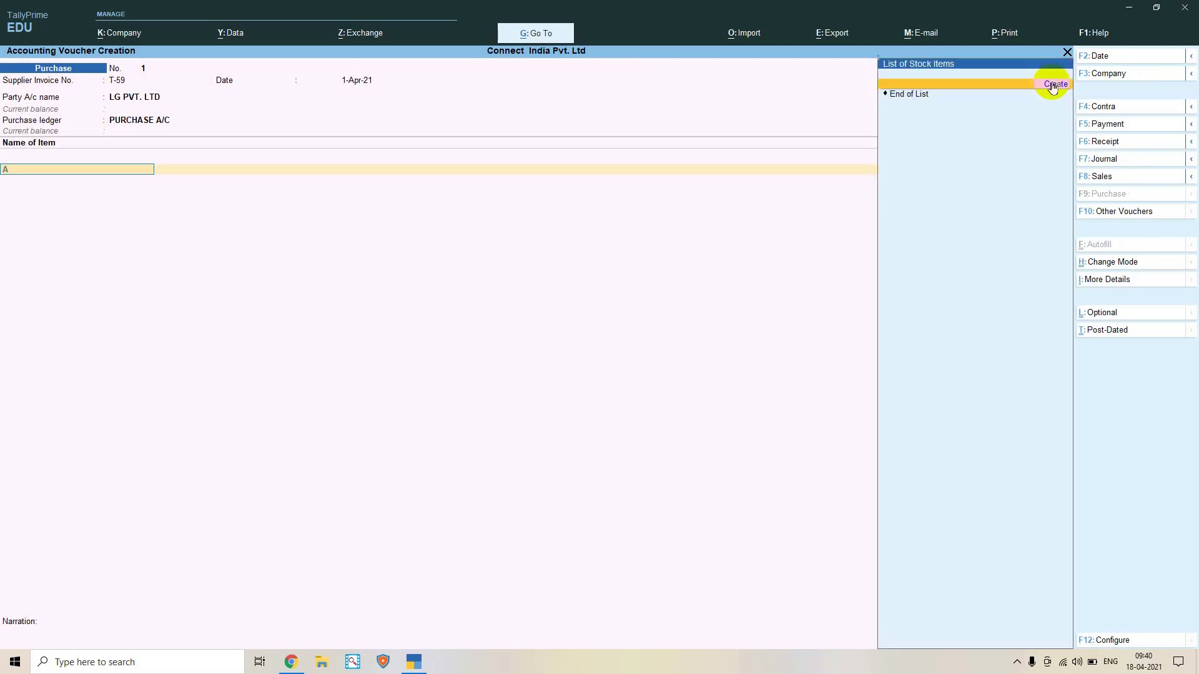
Start a new stock item named T.V
text(A)
click(1054, 85)
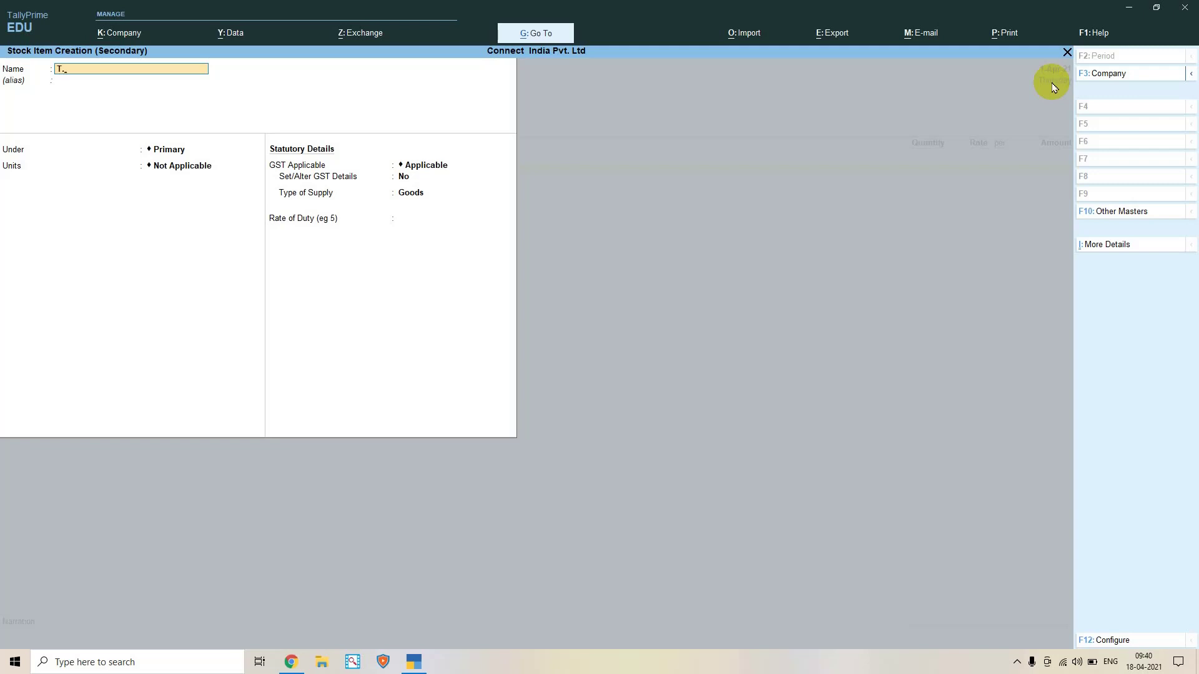
key(Return)
key(Return)
key(Return)
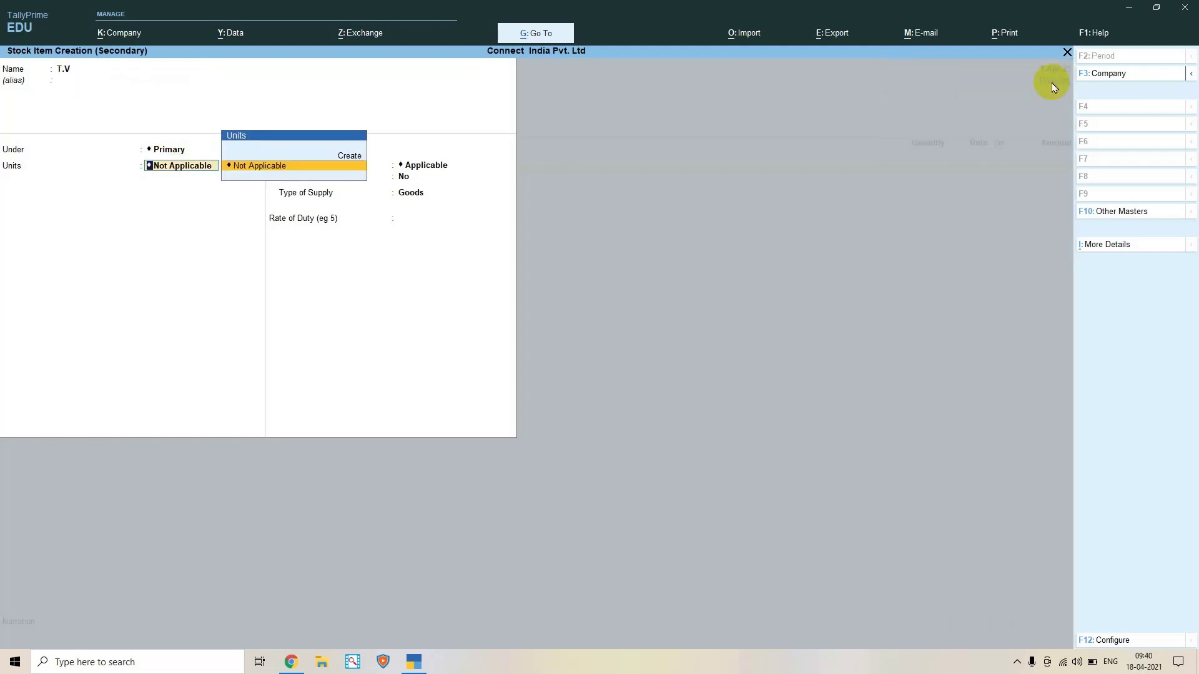
key(Return)
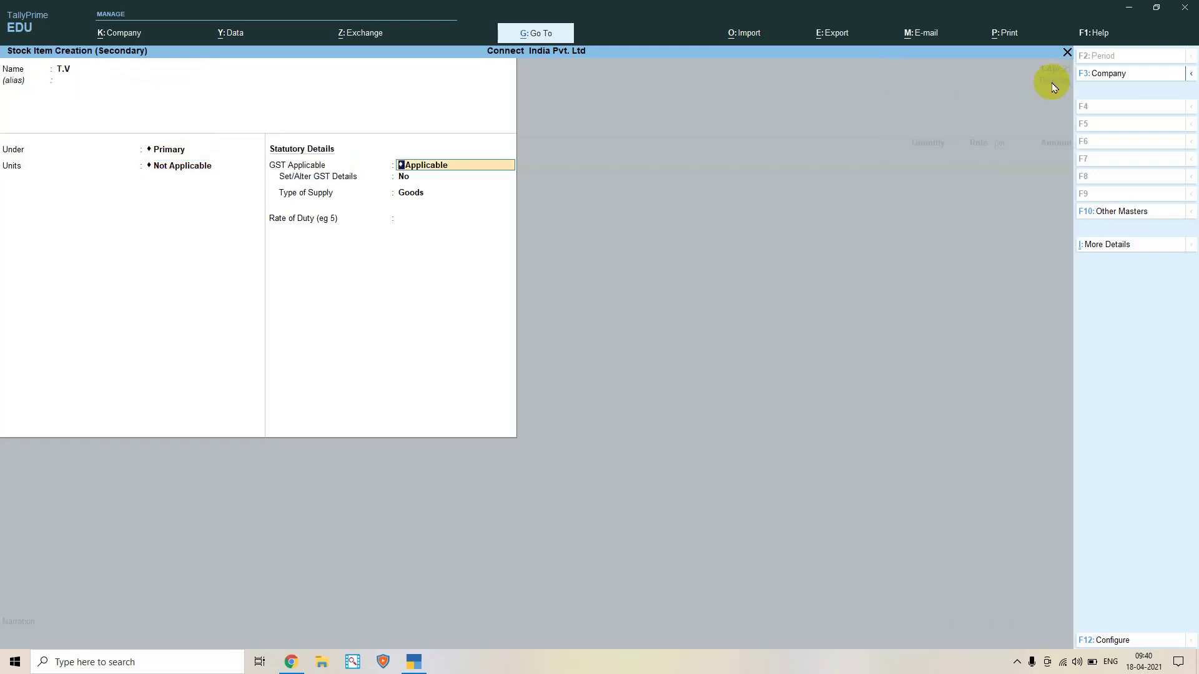
Create the unit PCS with quantity code PCS-PIECES for T.V
key(BackSpace)
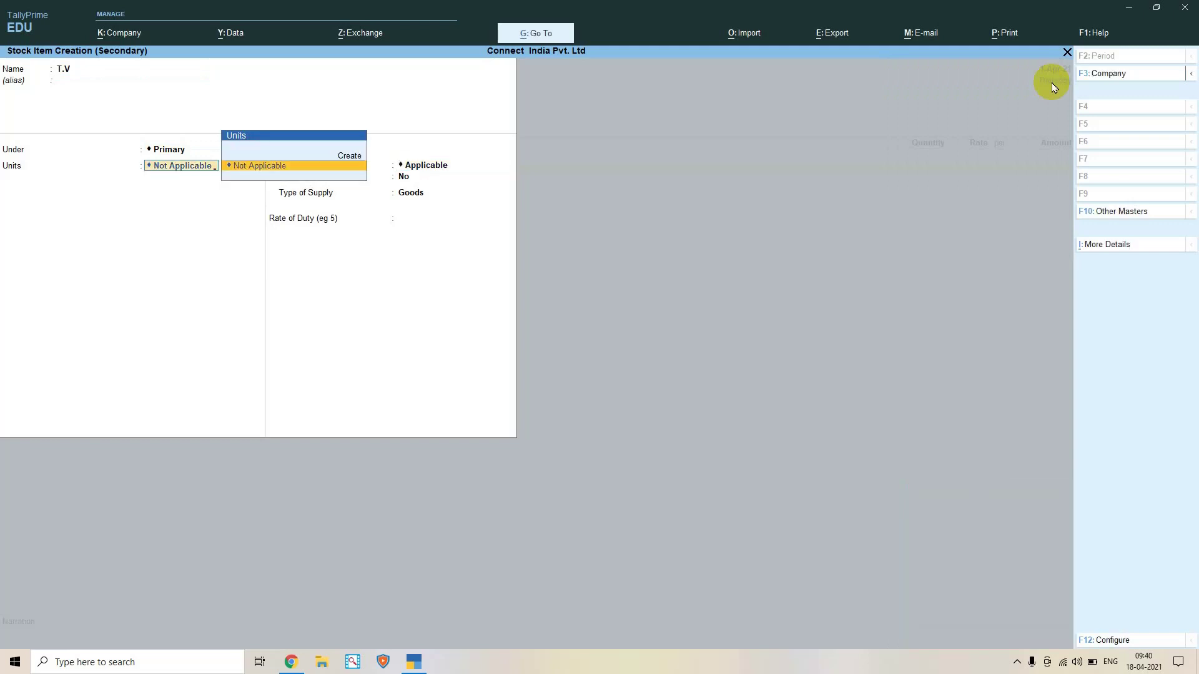
key(Up)
key(Return)
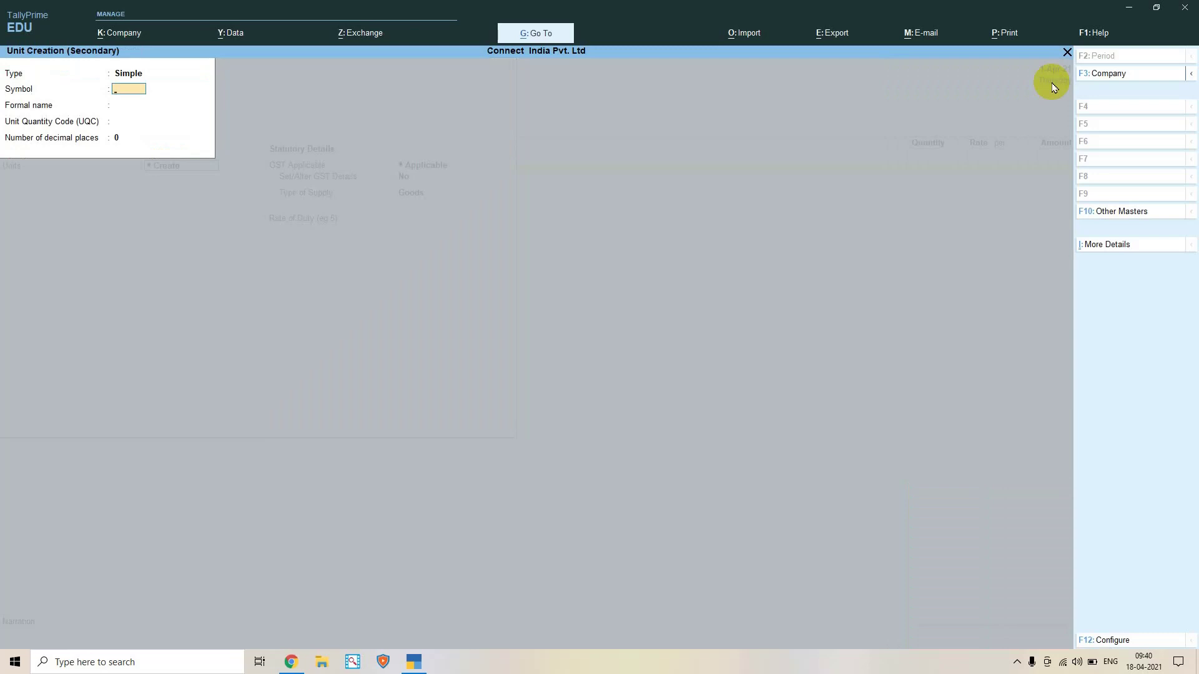
text(PCS)
key(Return)
key(Return)
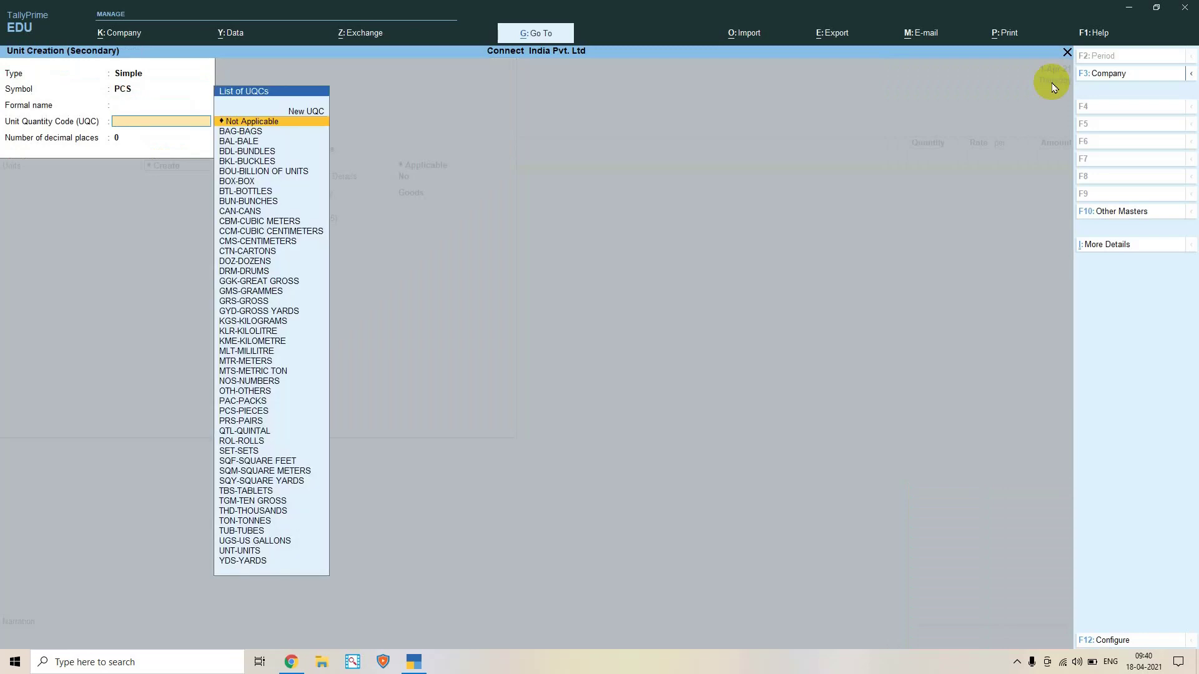
key(Return)
key(shift+Tab)
text(PCS)
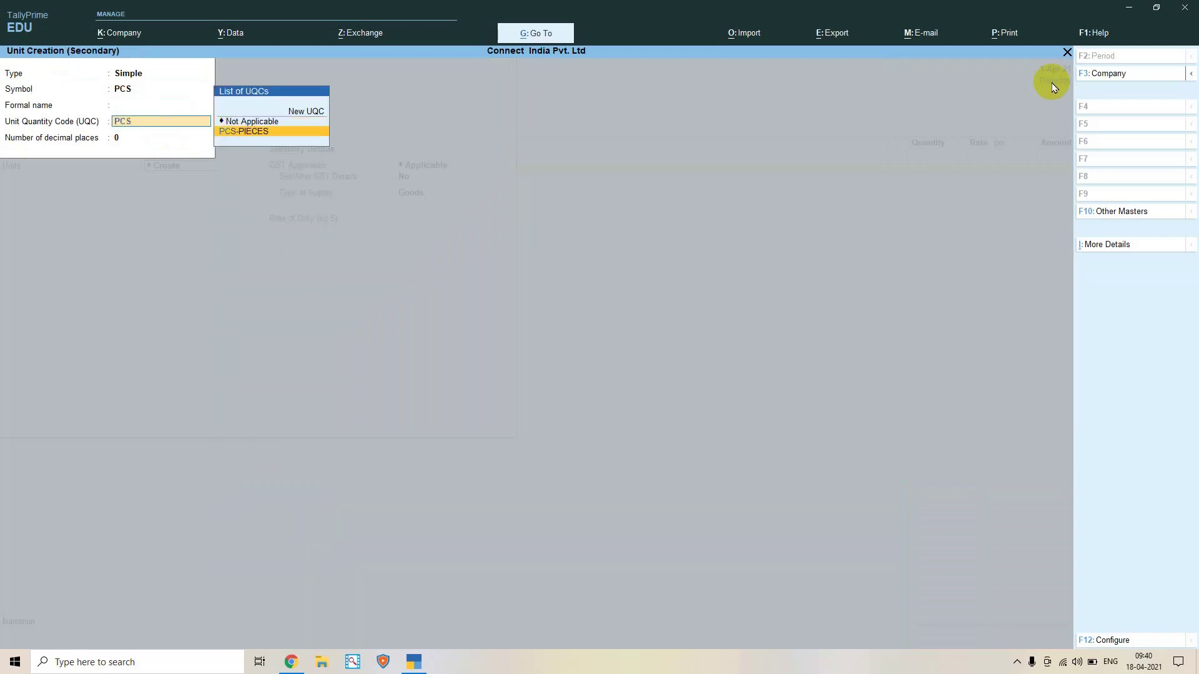
key(Return)
key(Return)
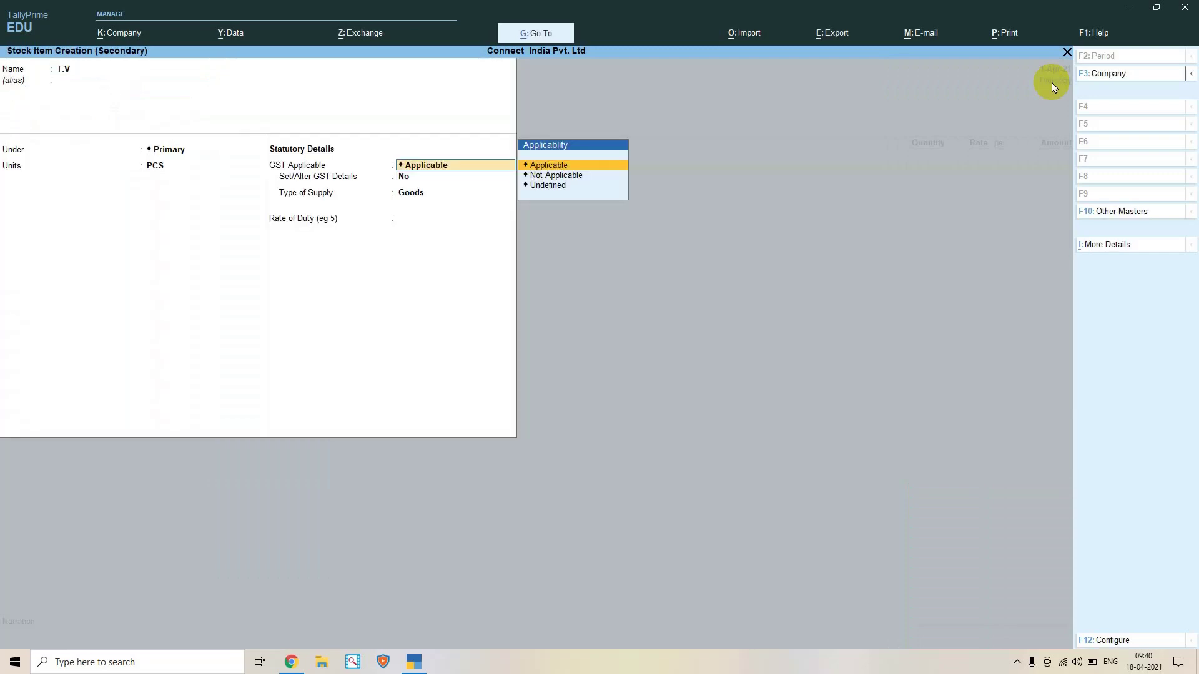
Set T.V as GST applicable Goods and save the stock item
key(Return)
key(Return)
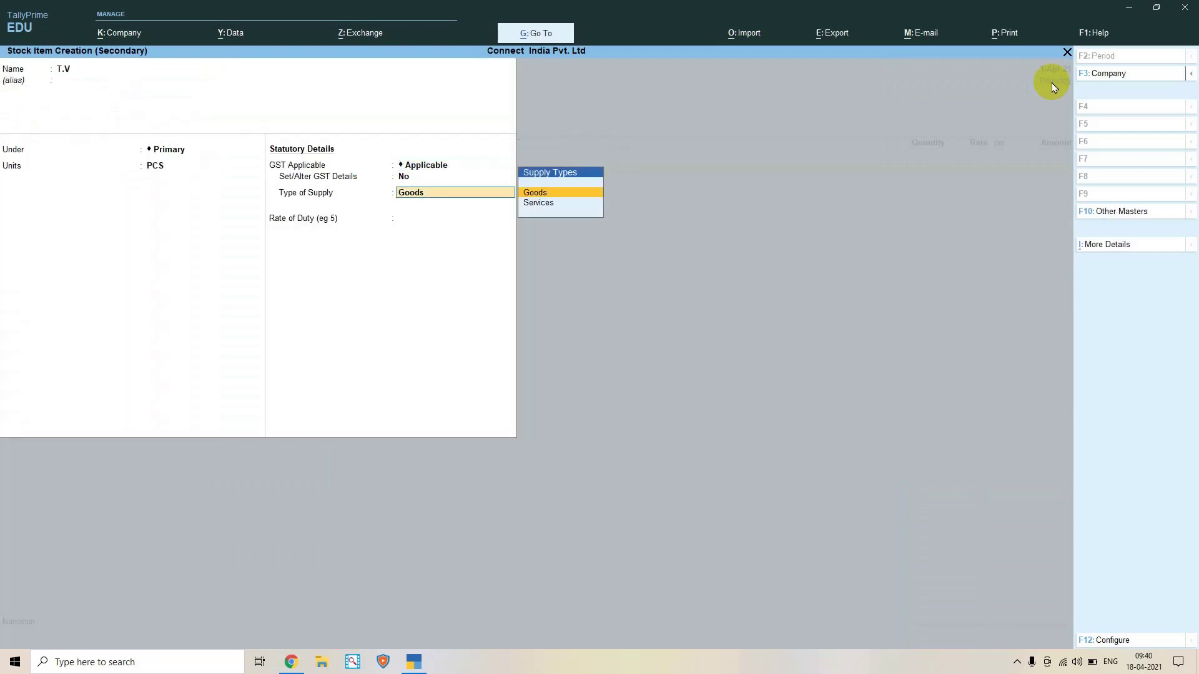
key(Return)
key(Return)
key(Return)
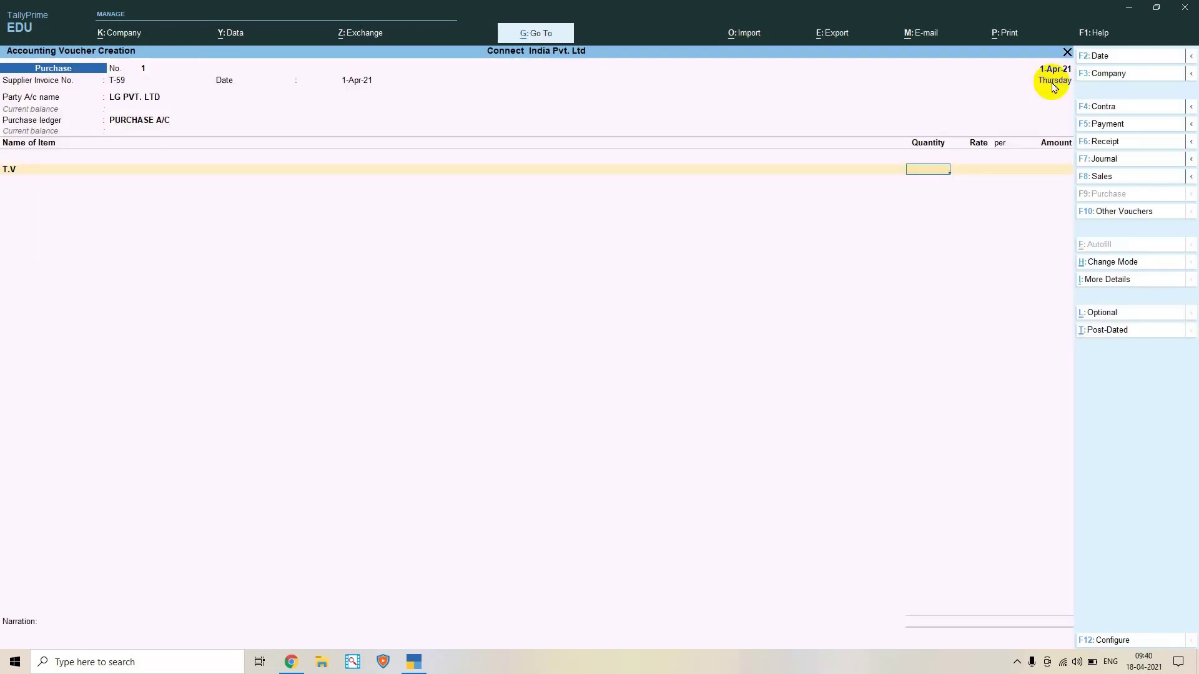
Enter T.V at quantity 10 PCS and rate 18,900
text(10)
key(Return)
text(18900)
key(Return)
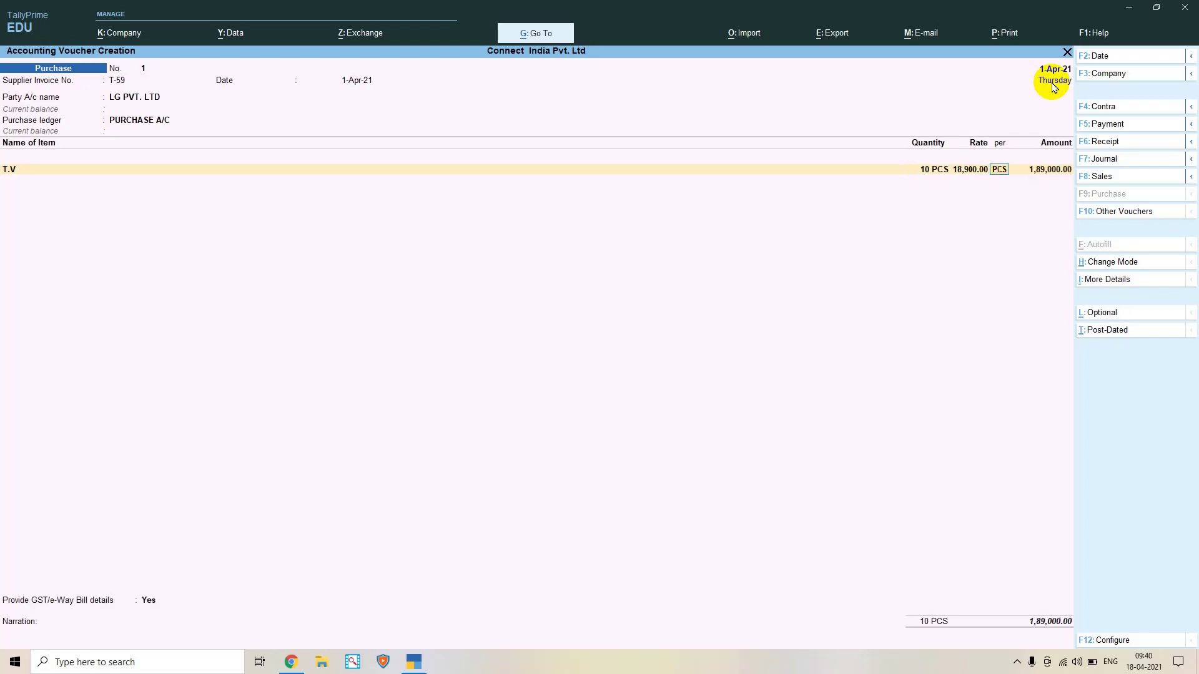
key(Return)
key(Return)
key(Return)
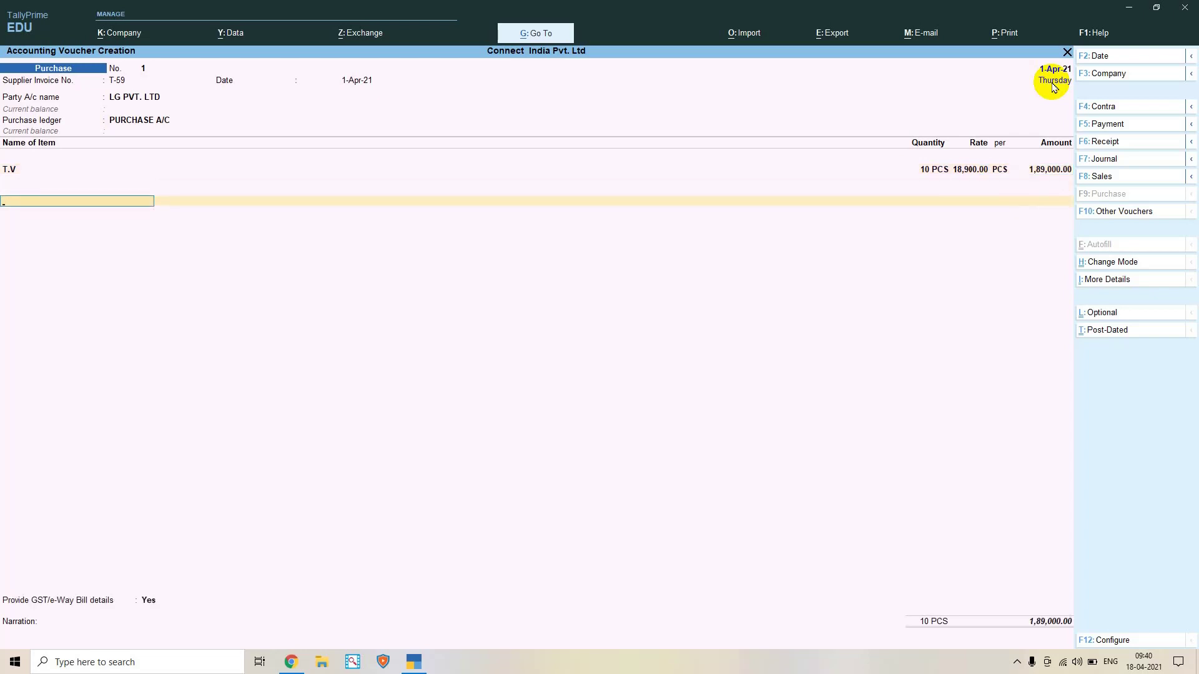
Start a new ledger for the tax line and type the name SGST
key(alt+c)
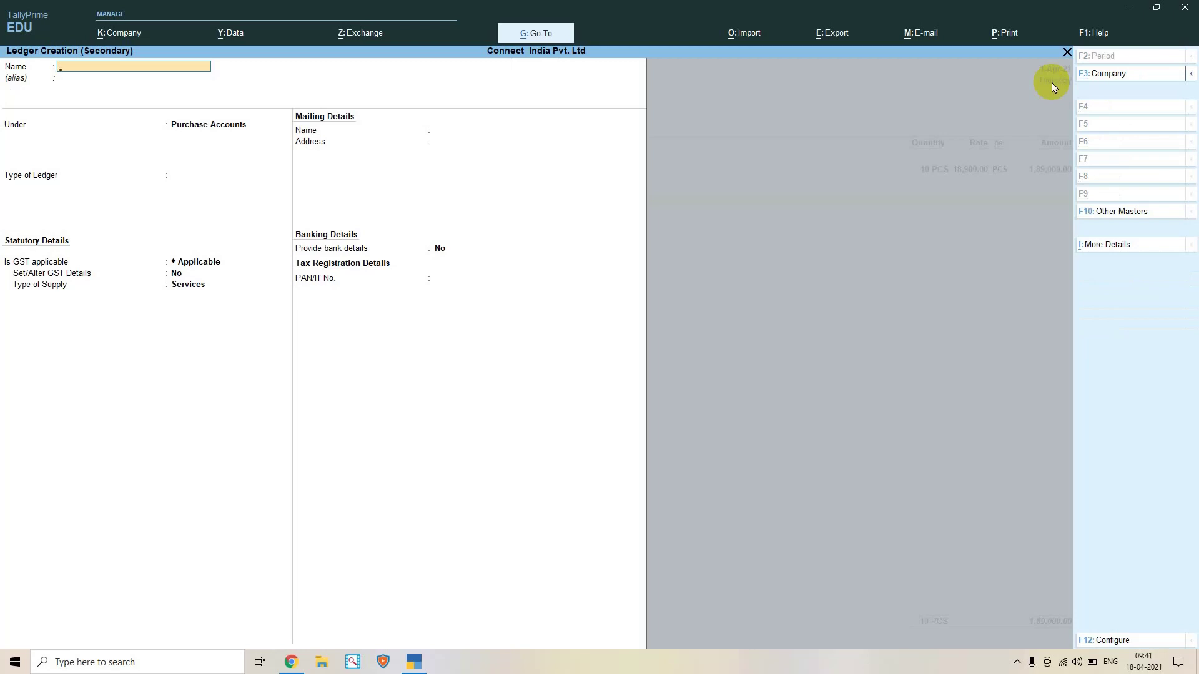
key(BackSpace)
key(BackSpace)
text(SGS)
key(BackSpace)
key(BackSpace)
key(BackSpace)
key(BackSpace)
key(Escape)
key(y)
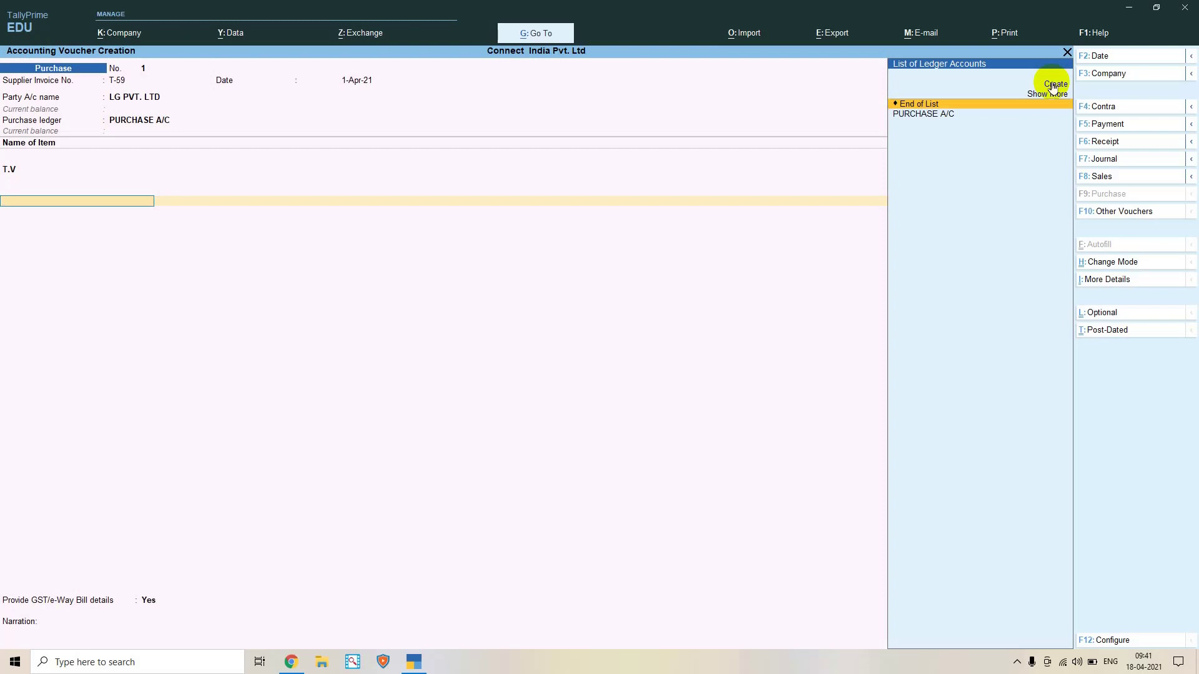
click(128, 102)
key(alt)
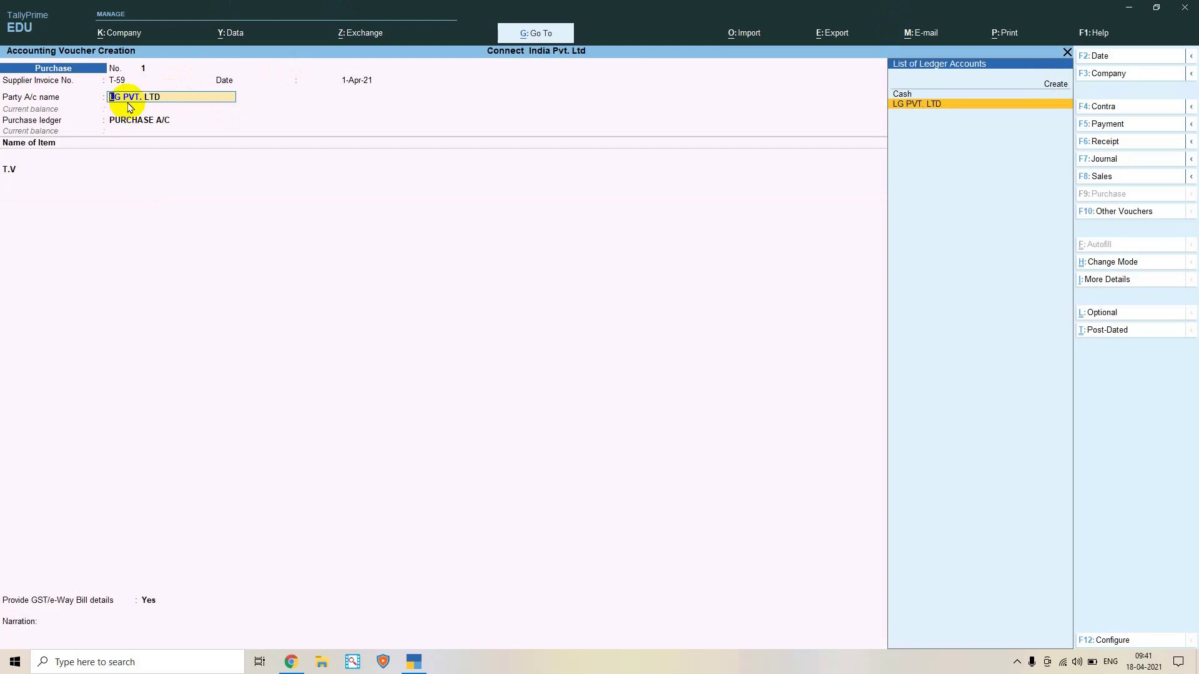
key(ctrl+Return)
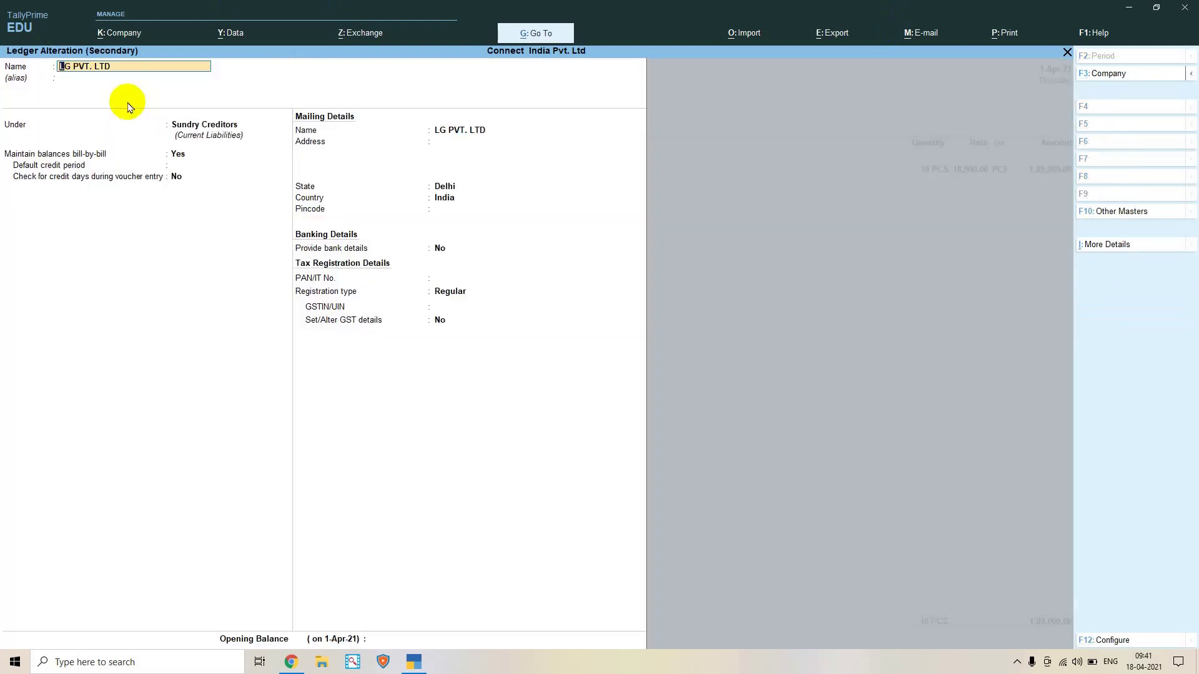
click(440, 188)
key(BackSpace)
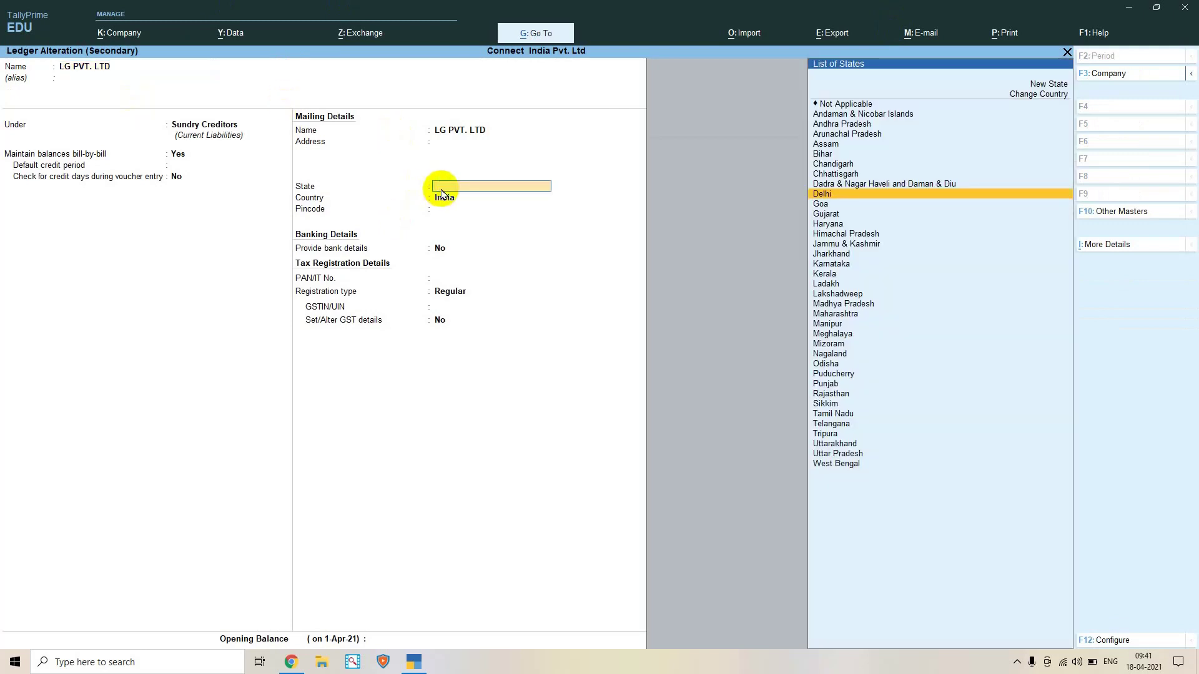
key(Escape)
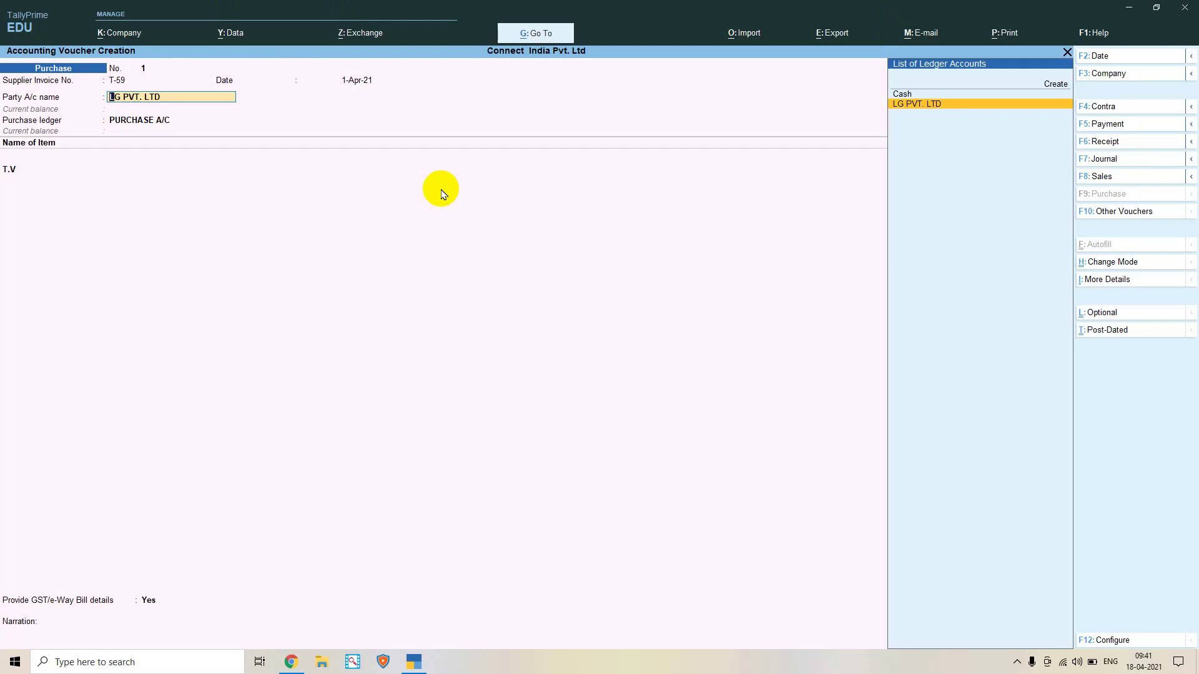
click(40, 169)
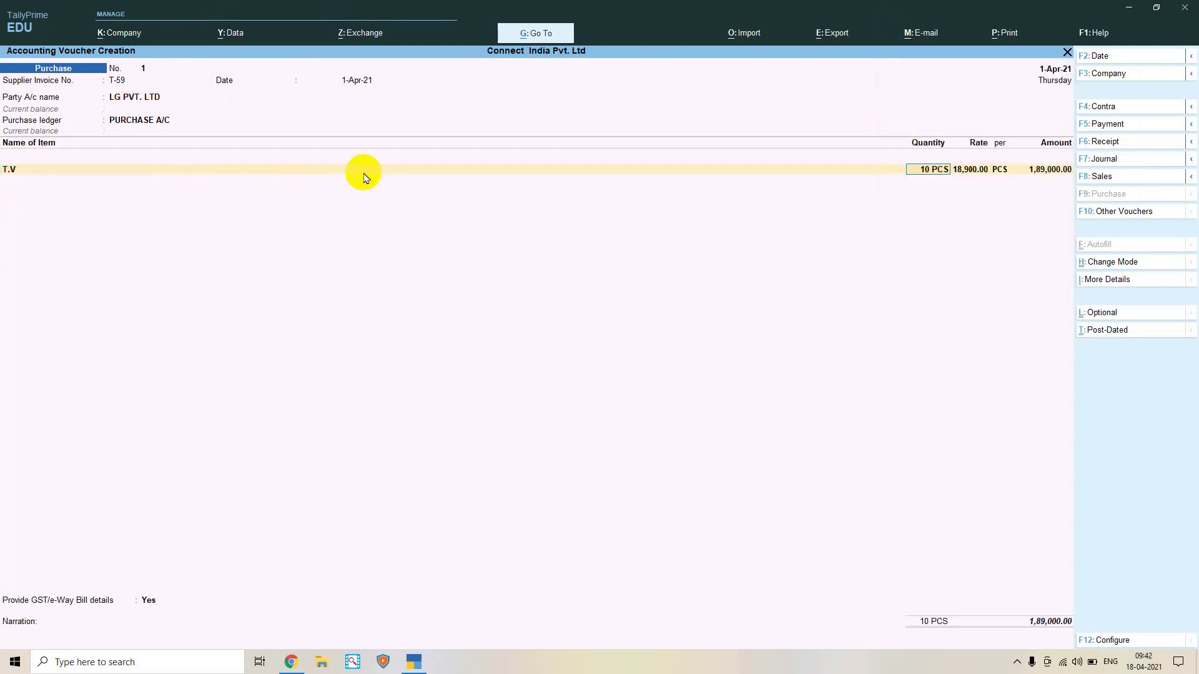
key(Return)
key(Return)
key(Return)
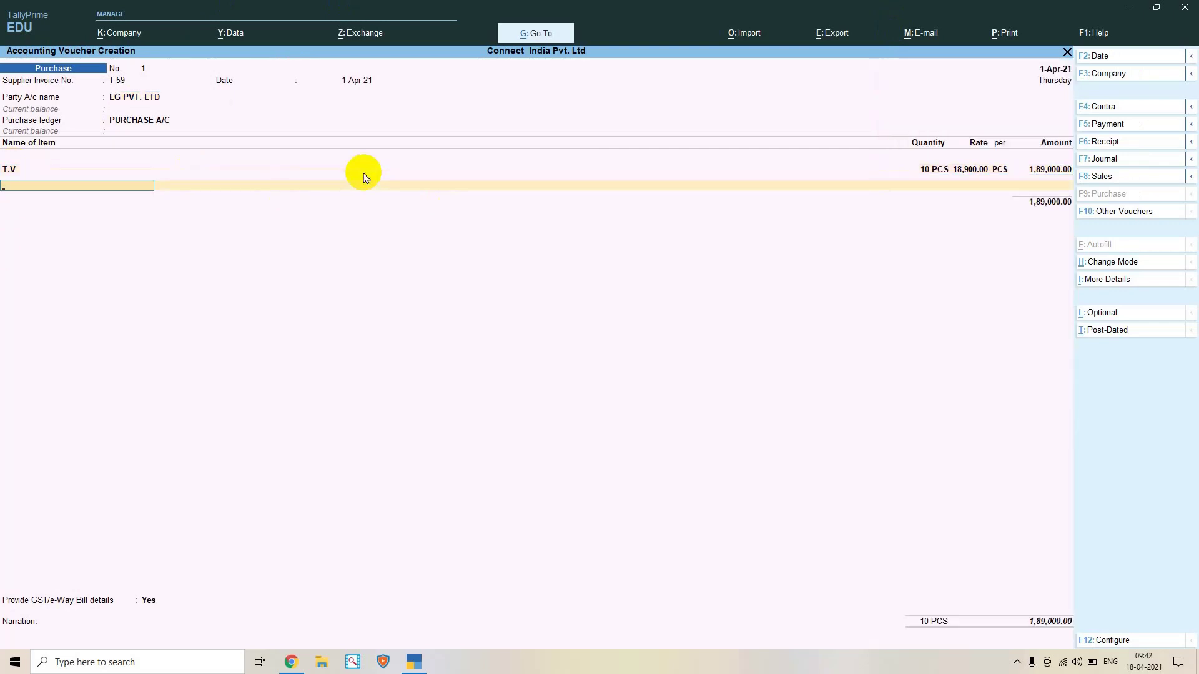
key(Return)
key(alt+c)
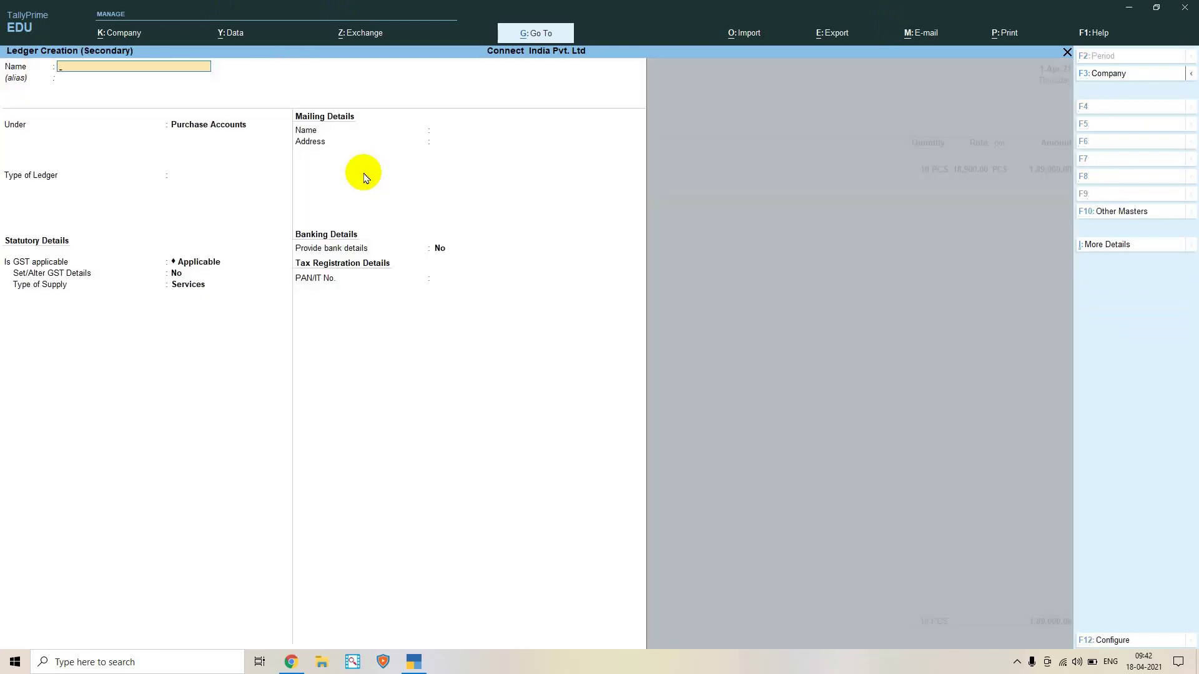
Name the ledger SGST under Duties & Taxes with duty type GST
text(SGST)
key(Return)
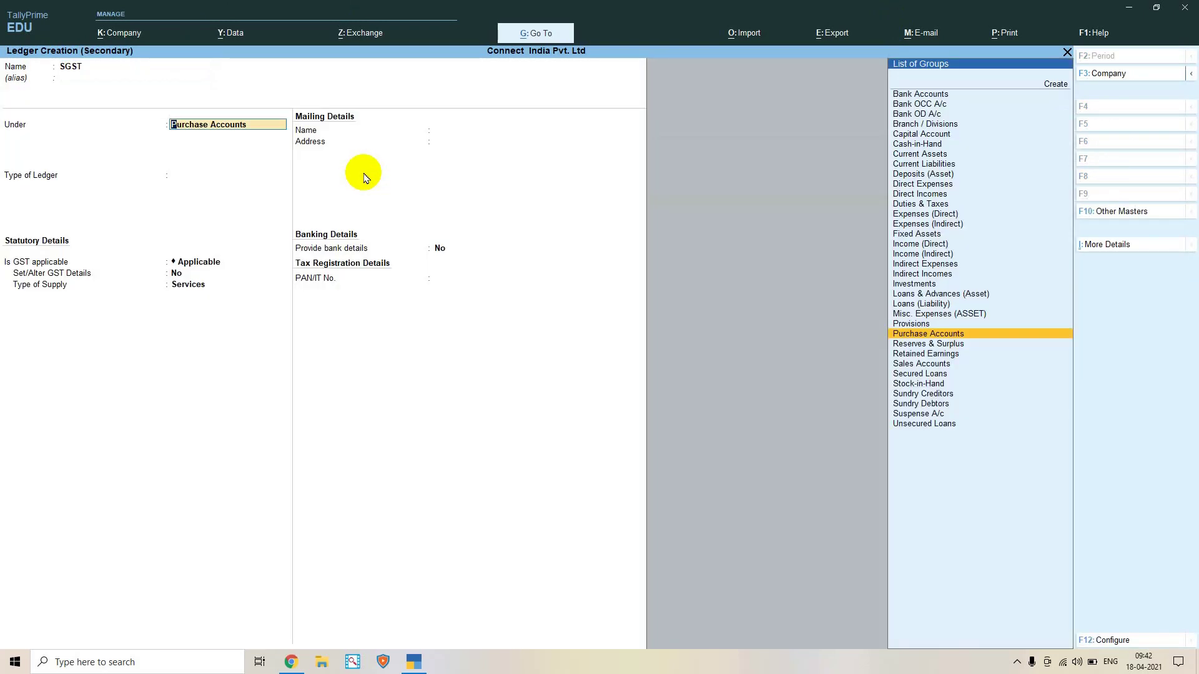
text(F)
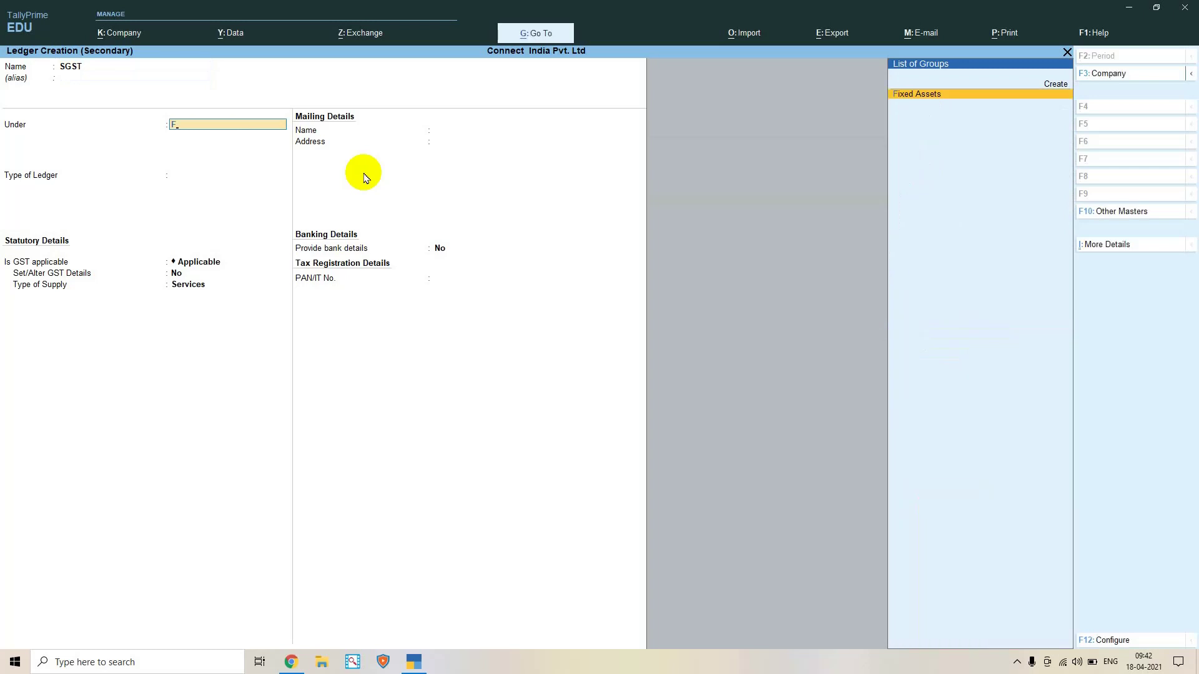
key(BackSpace)
text(DU)
key(Return)
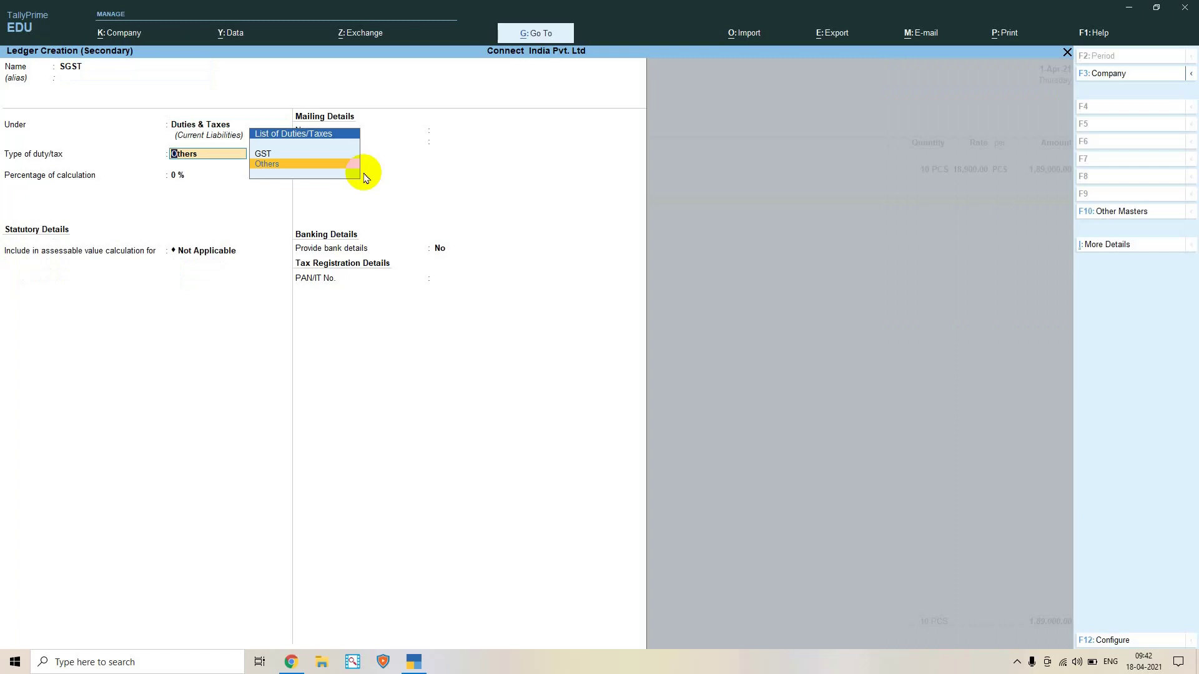
key(Up)
key(Return)
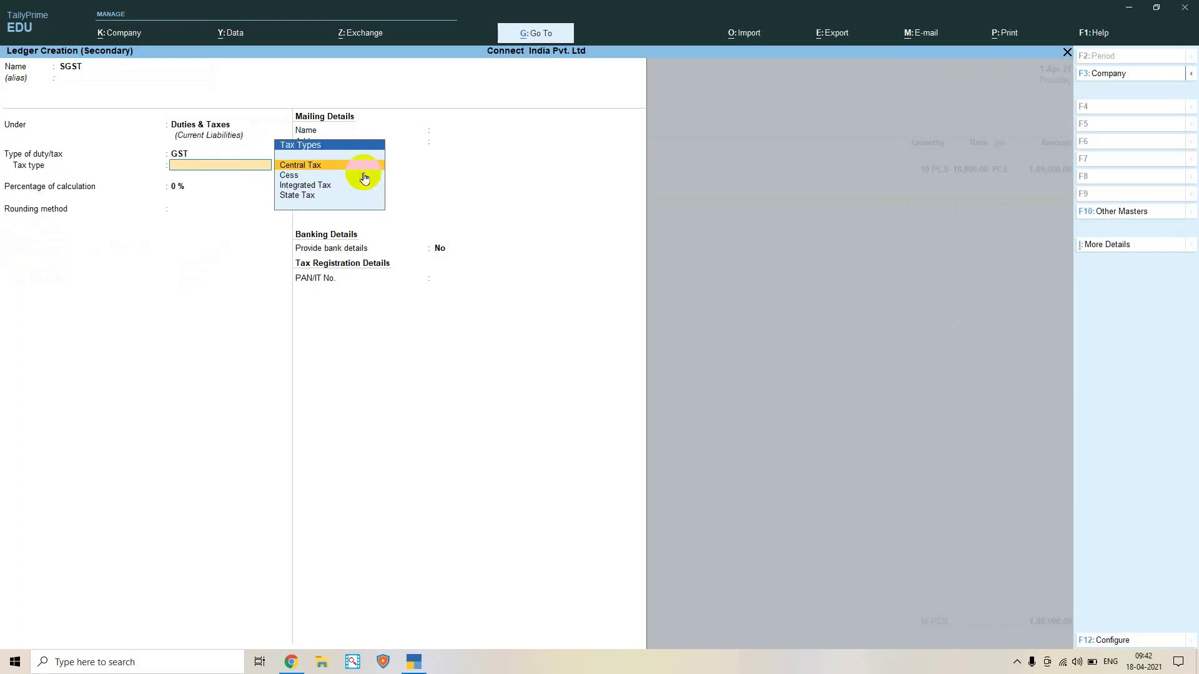
Set SGST as State Tax at 12 % and save it onto the voucher
key(Down)
key(Down)
key(Down)
key(Return)
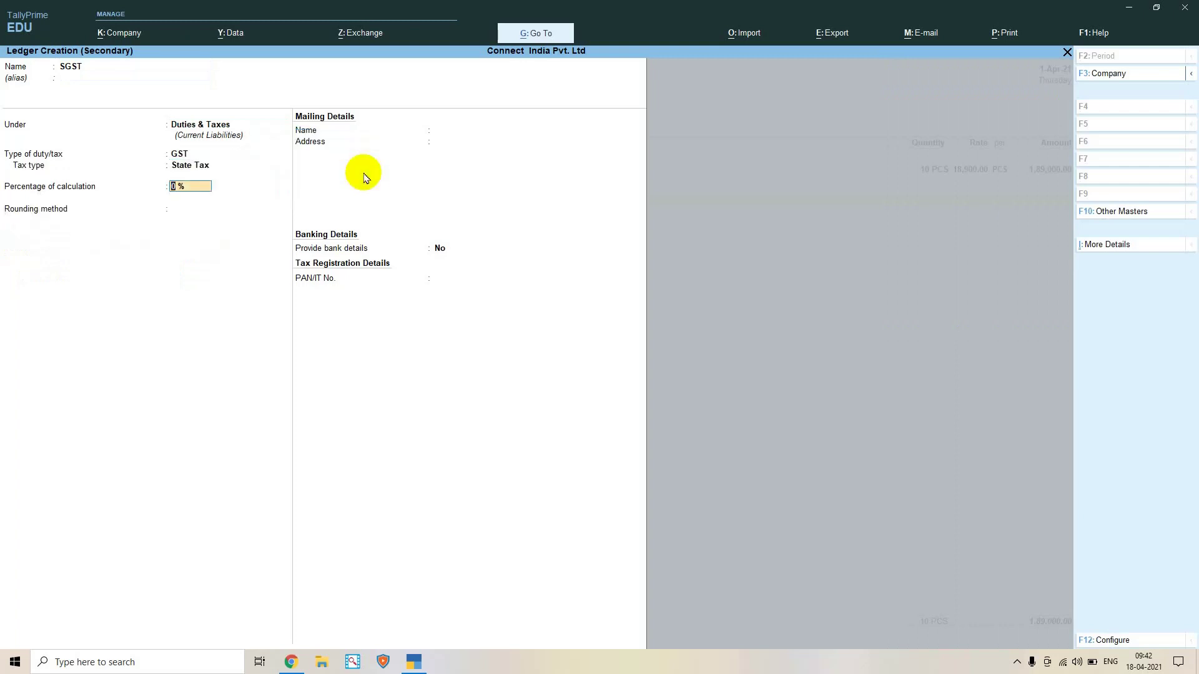
key(Return)
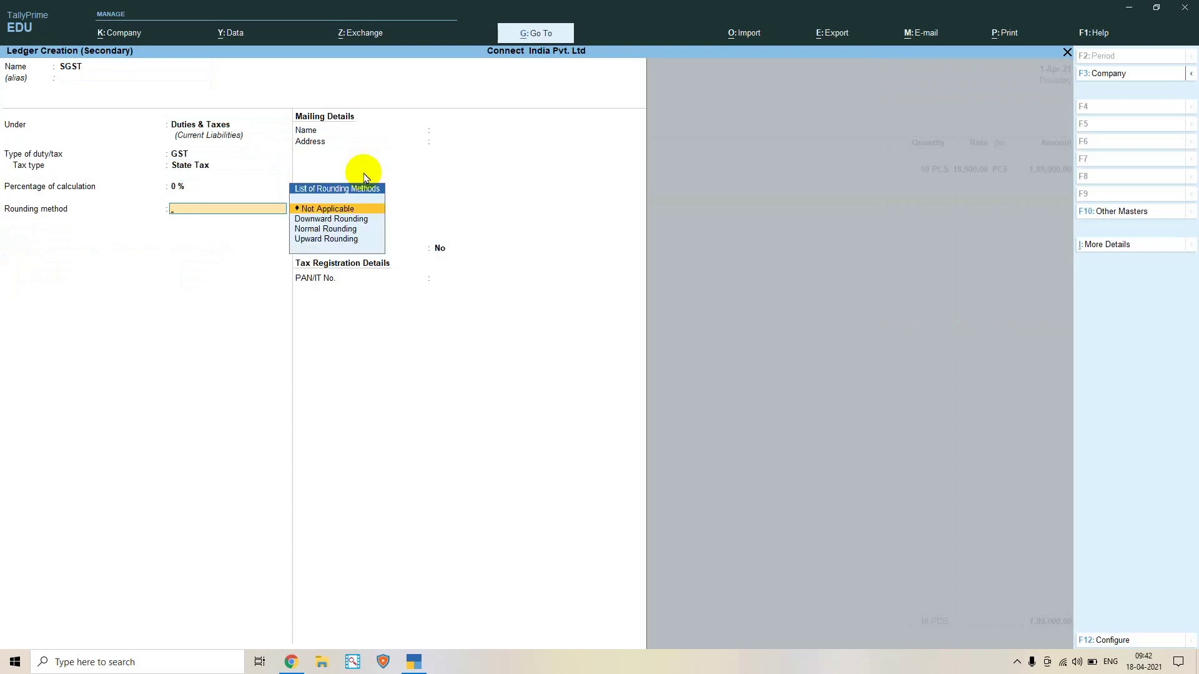
key(BackSpace)
text(12)
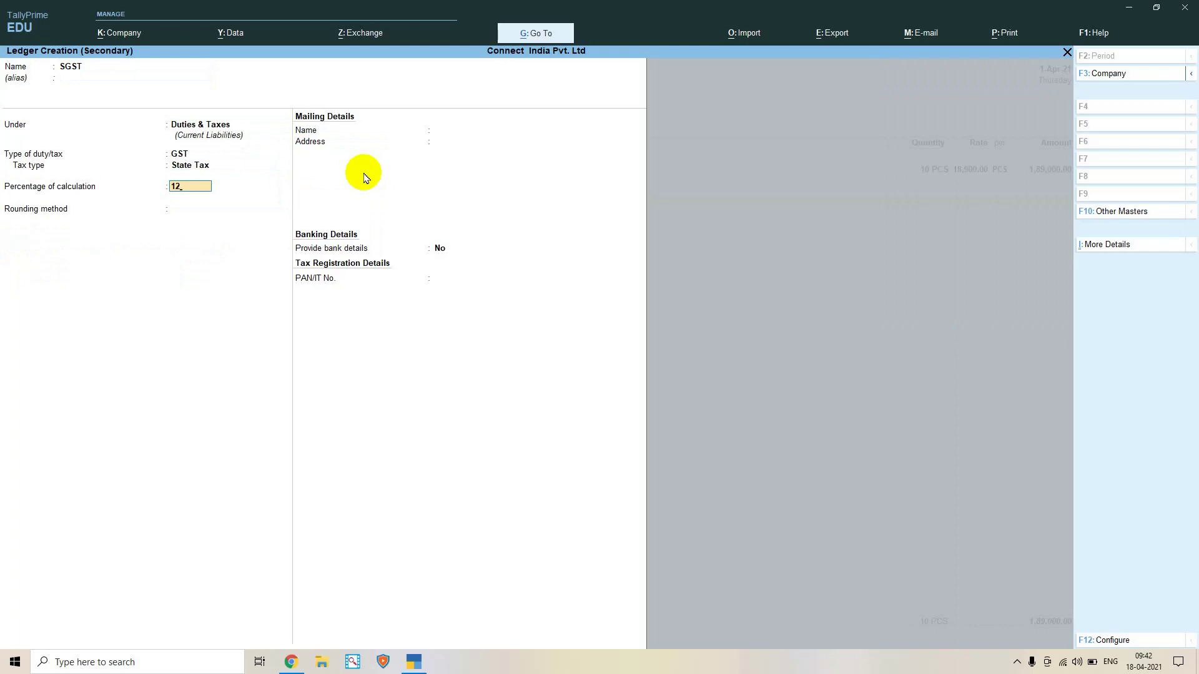
key(Return)
key(Return)
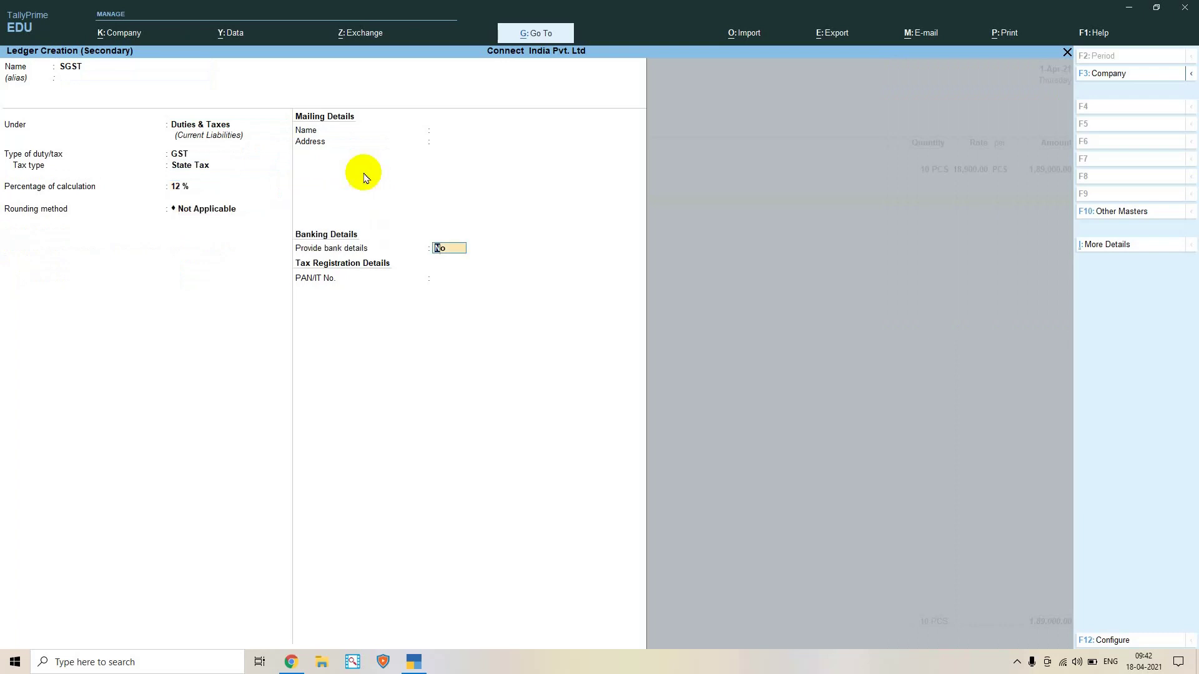
key(Return)
key(Return)
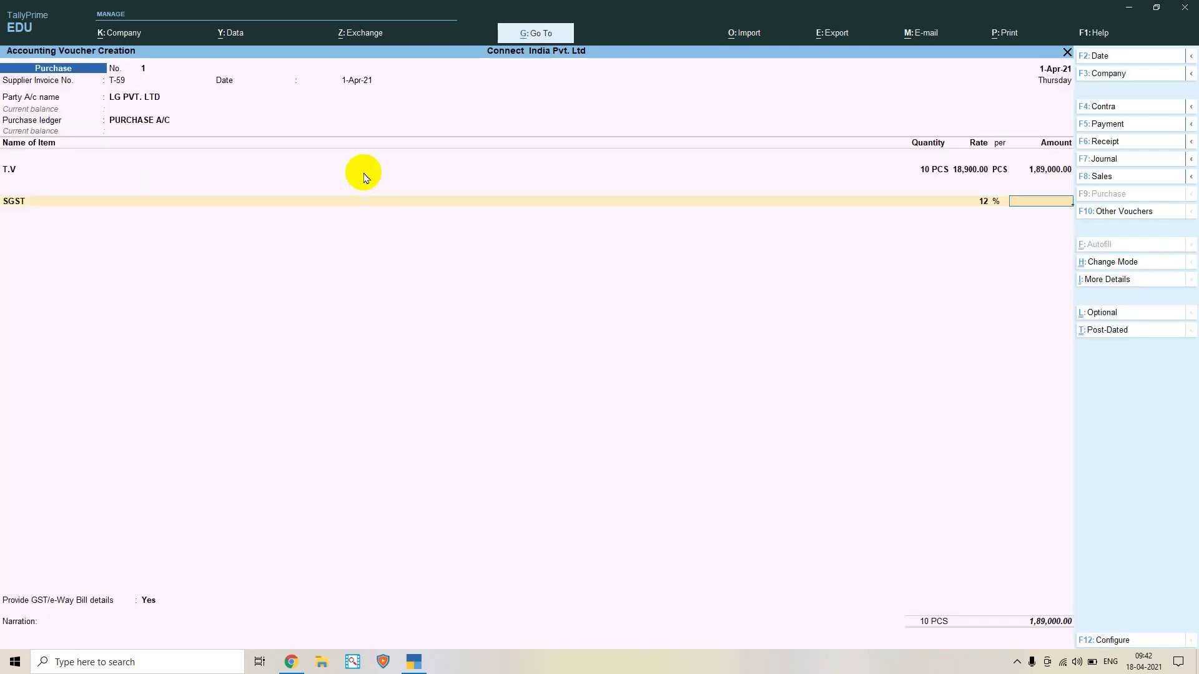
key(Return)
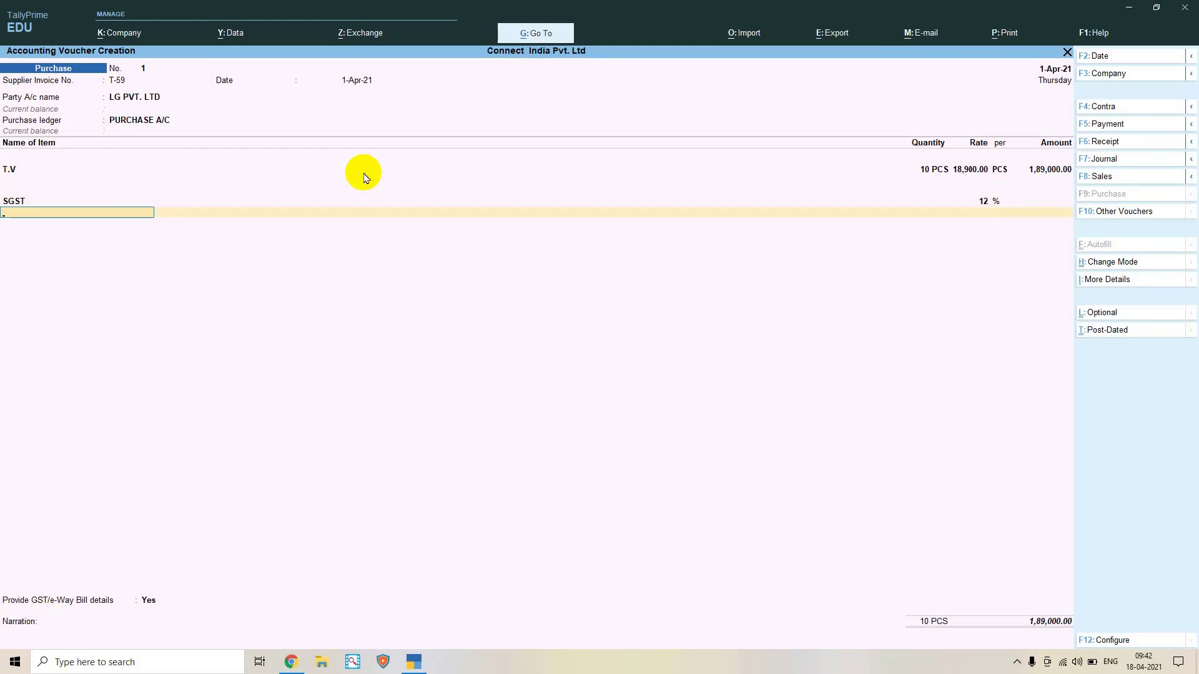
Create ledger CGST under Duties & Taxes and save it as the next voucher line
key(alt+c)
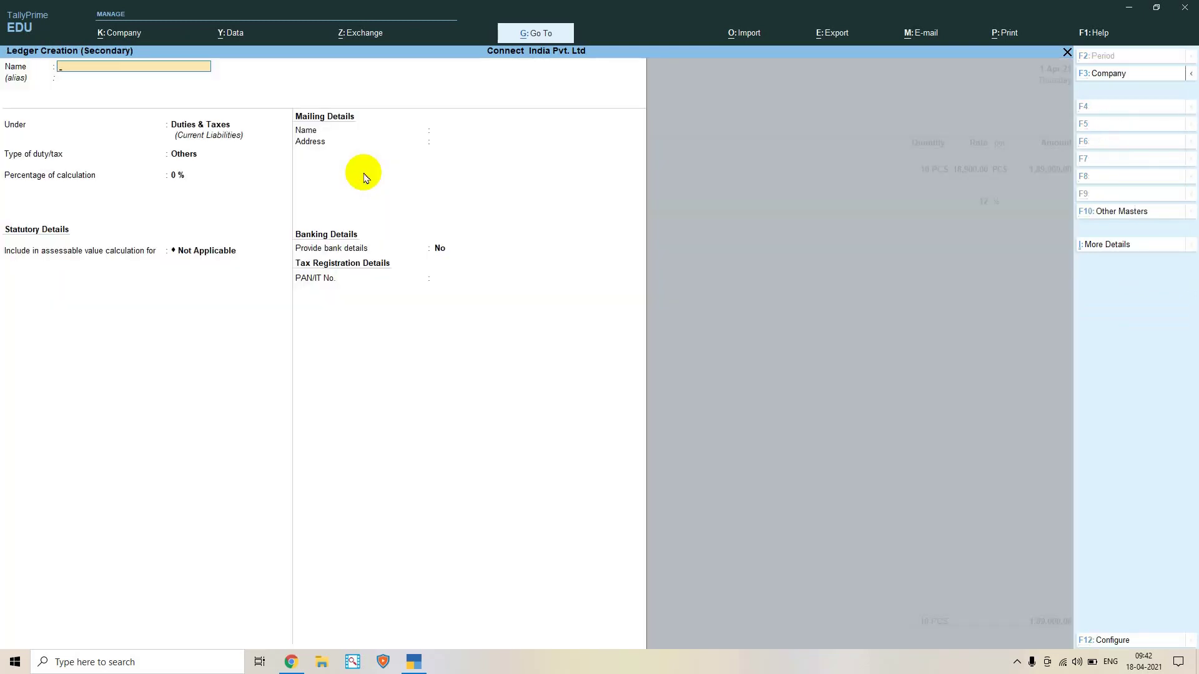
text(CGS)
key(Return)
key(Return)
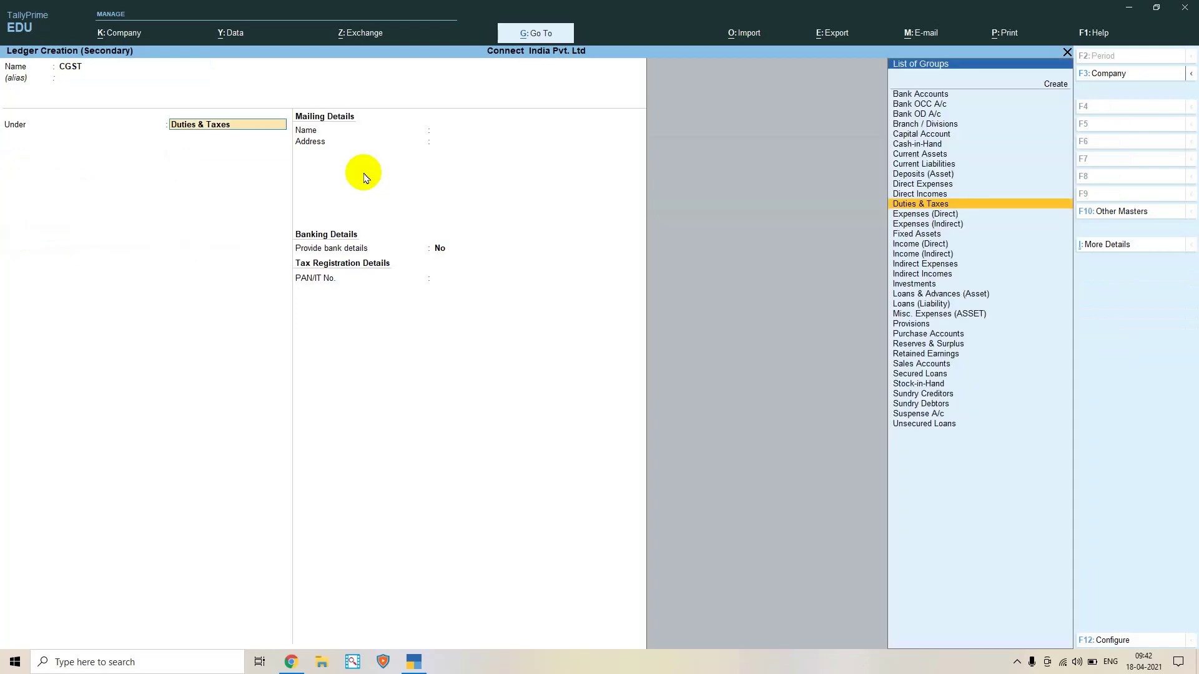
key(Return)
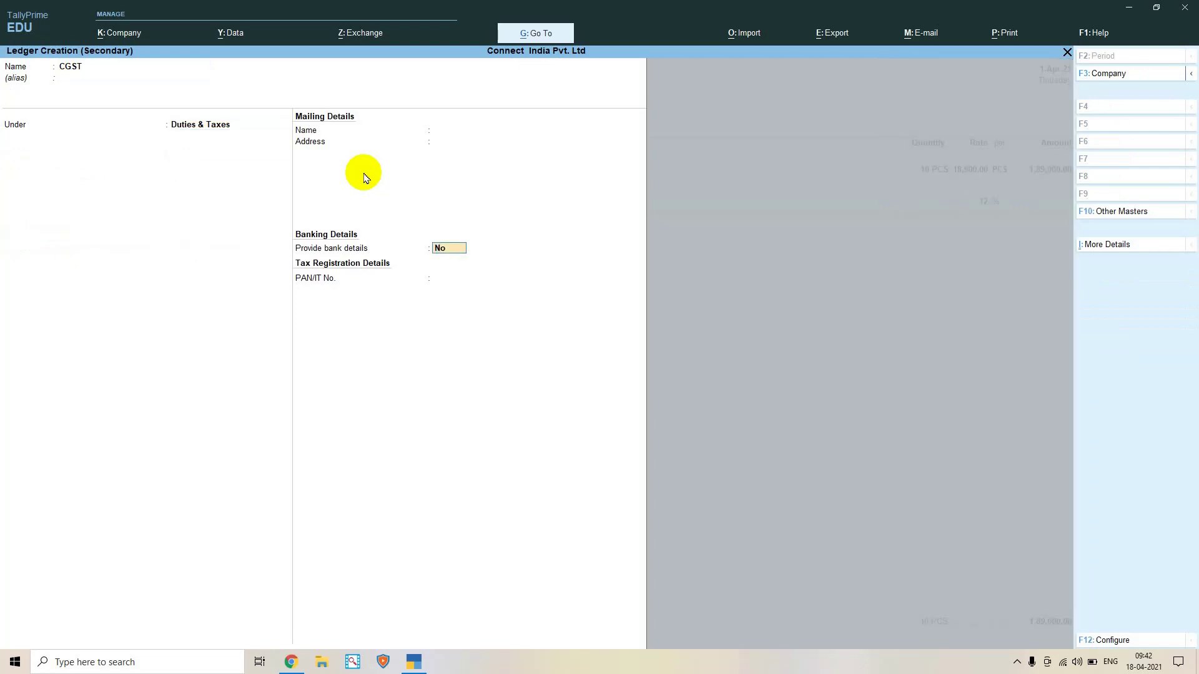
key(BackSpace)
key(Return)
key(BackSpace)
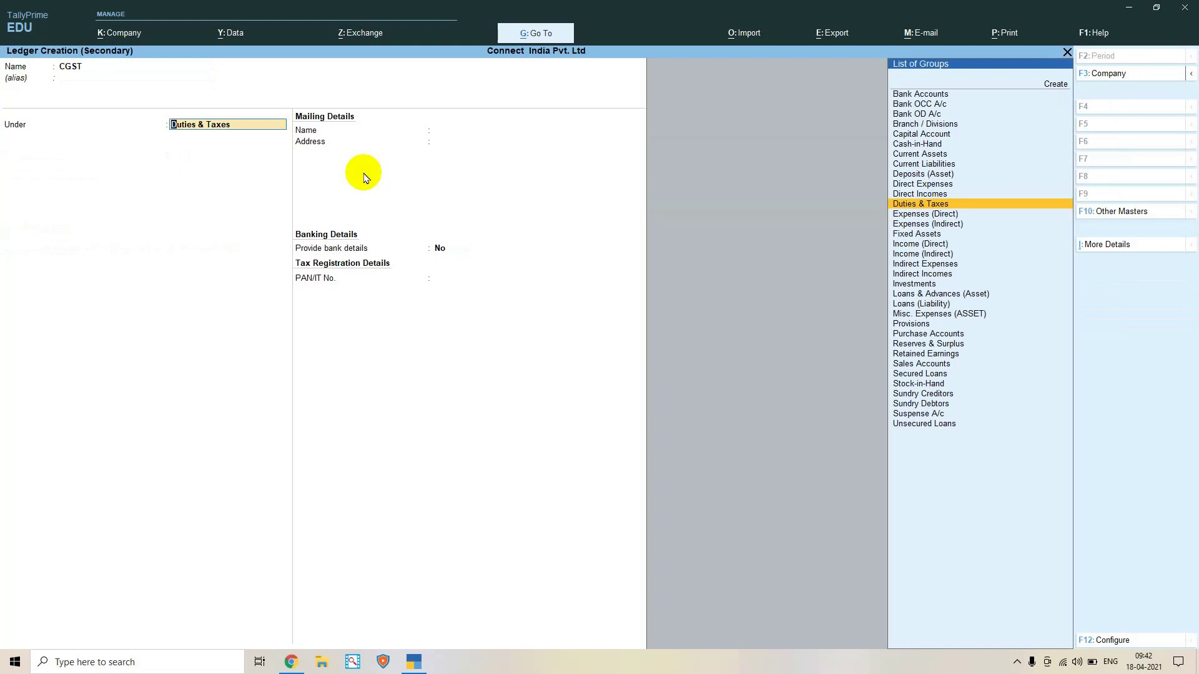
key(Return)
key(Return)
key(Return)
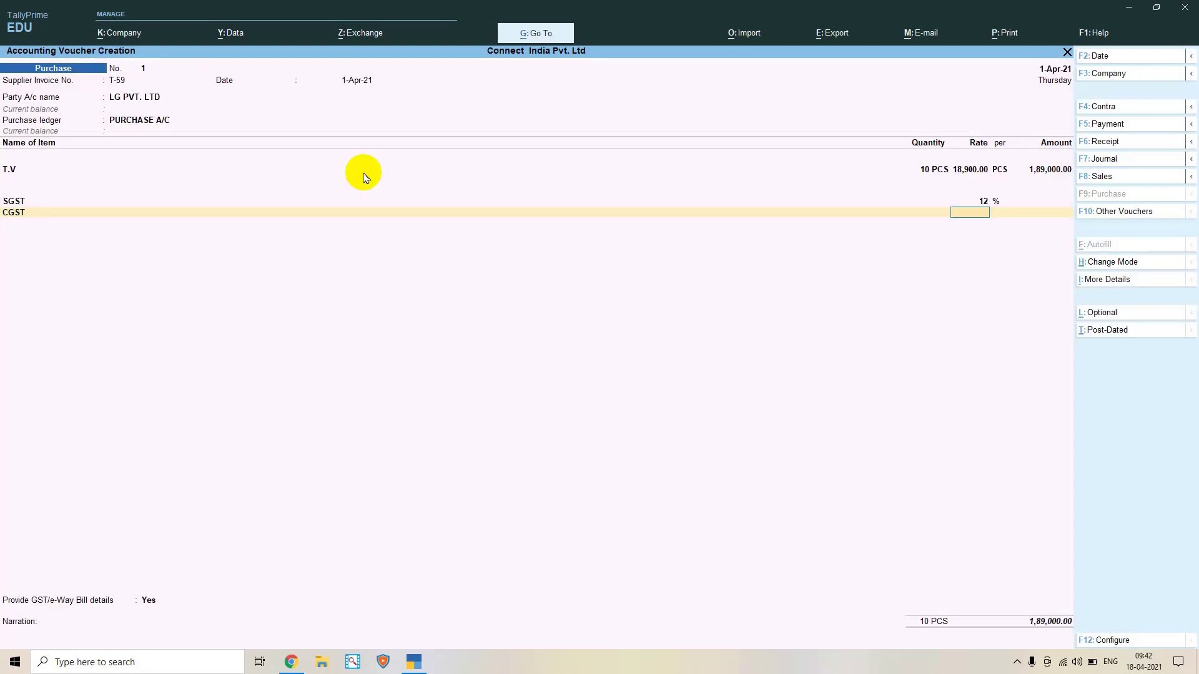
Enter a 12% CGST rate, making the voucher total 2,11,680.00, then return to the SGST ledger row
text(12)
key(Return)
key(Up)
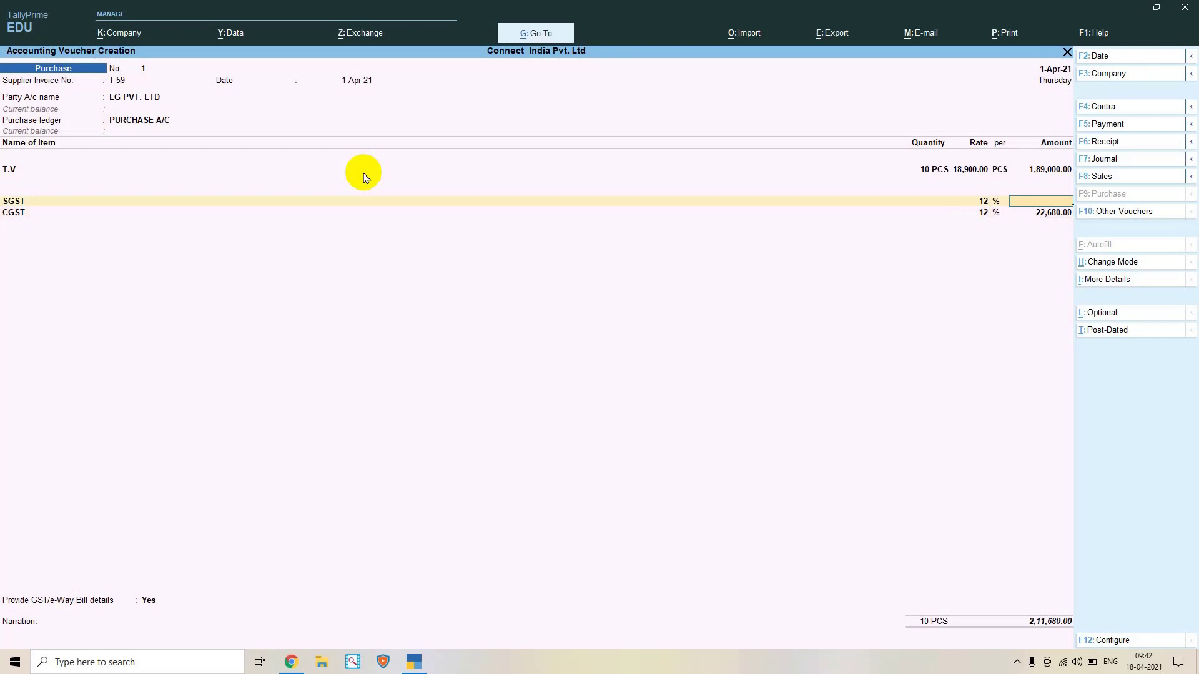
key(Up)
key(Return)
key(Return)
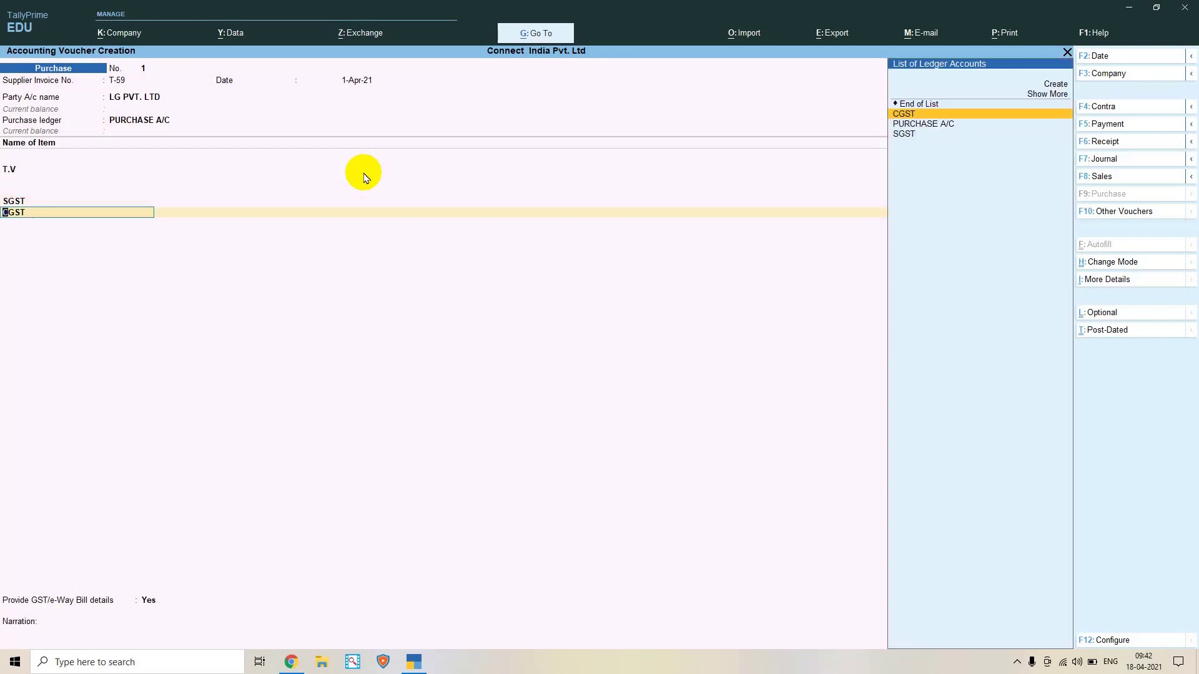
key(Up)
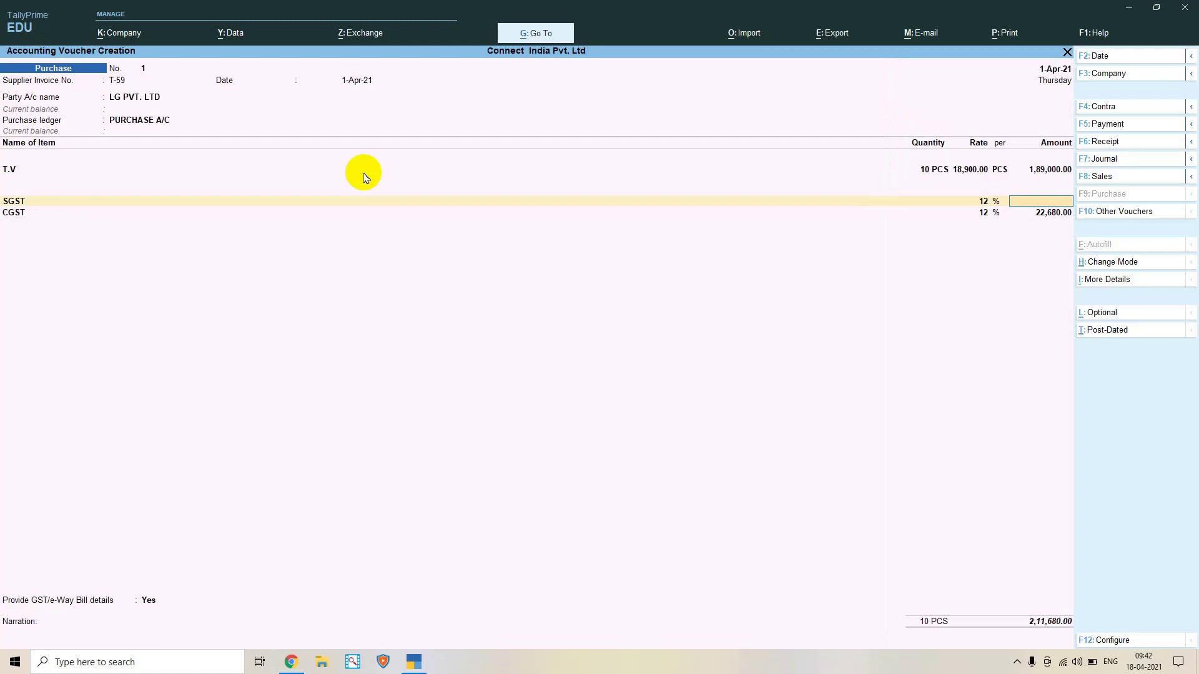
key(Up)
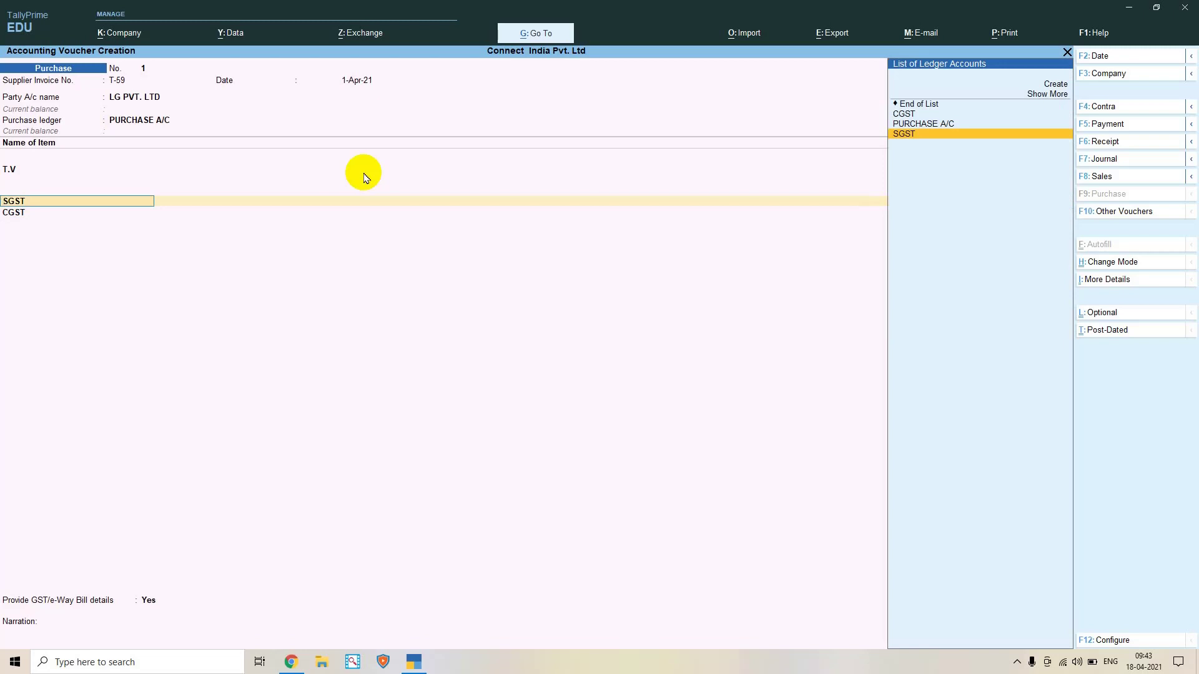
Alter the SGST ledger, keeping State Tax but changing its calculation percentage from 12% to 0%
key(ctrl)
key(ctrl+Return)
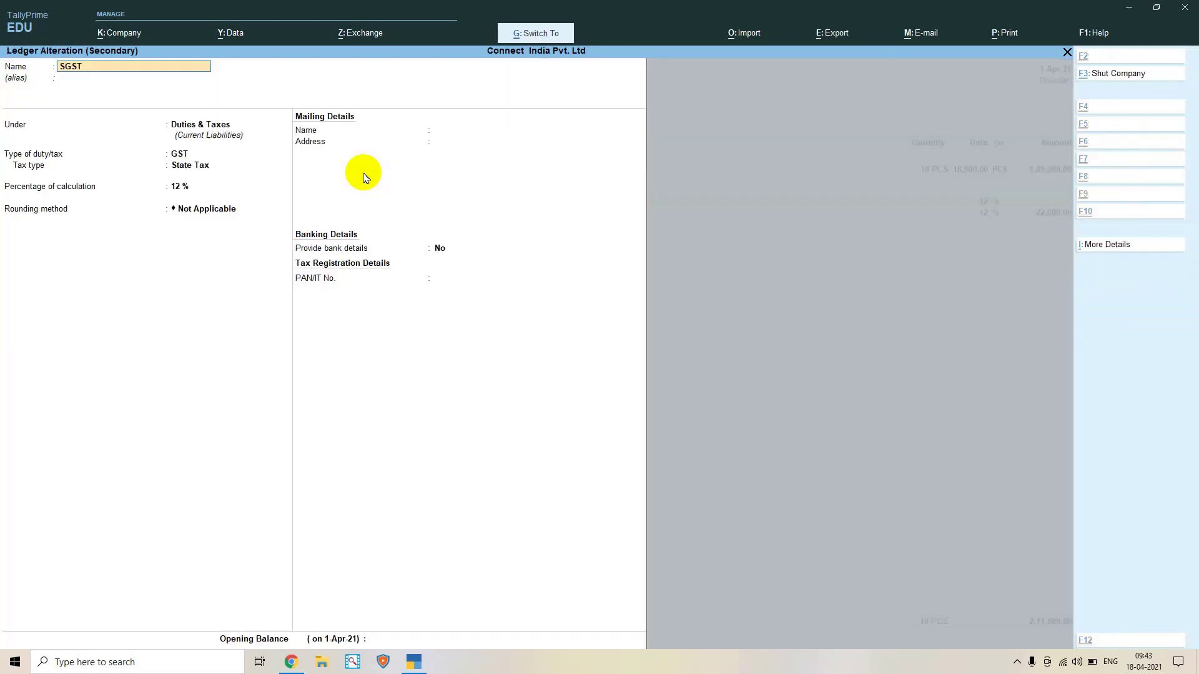
key(Return)
key(Return)
key(Return)
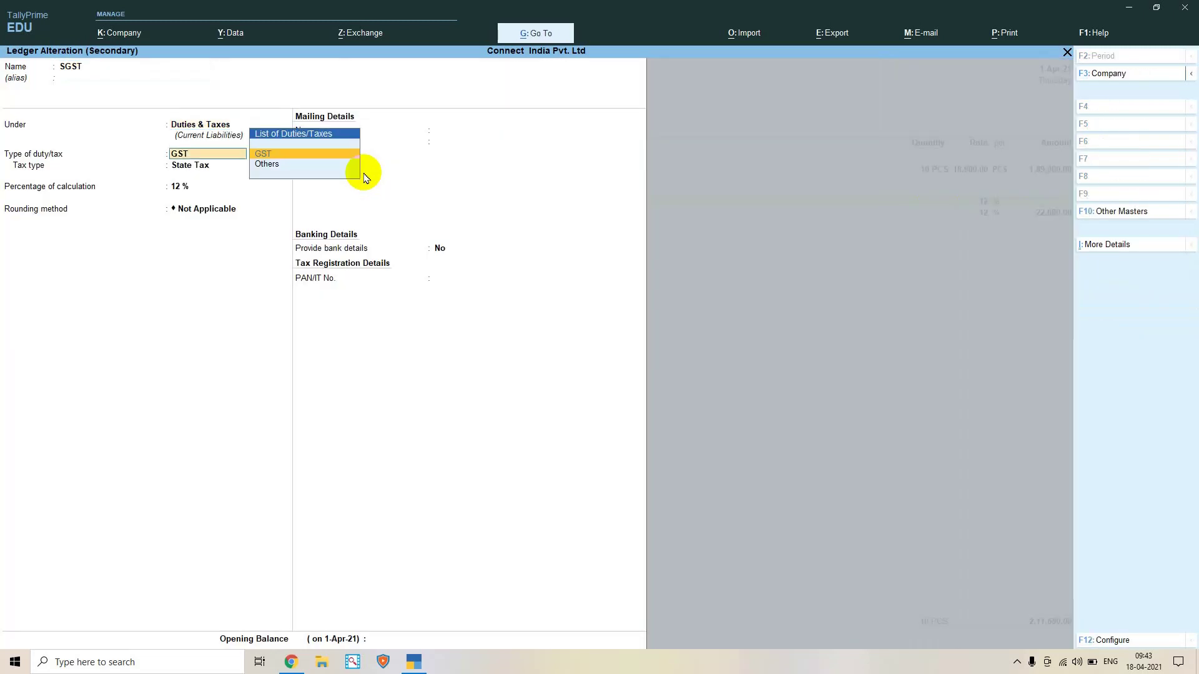
key(Return)
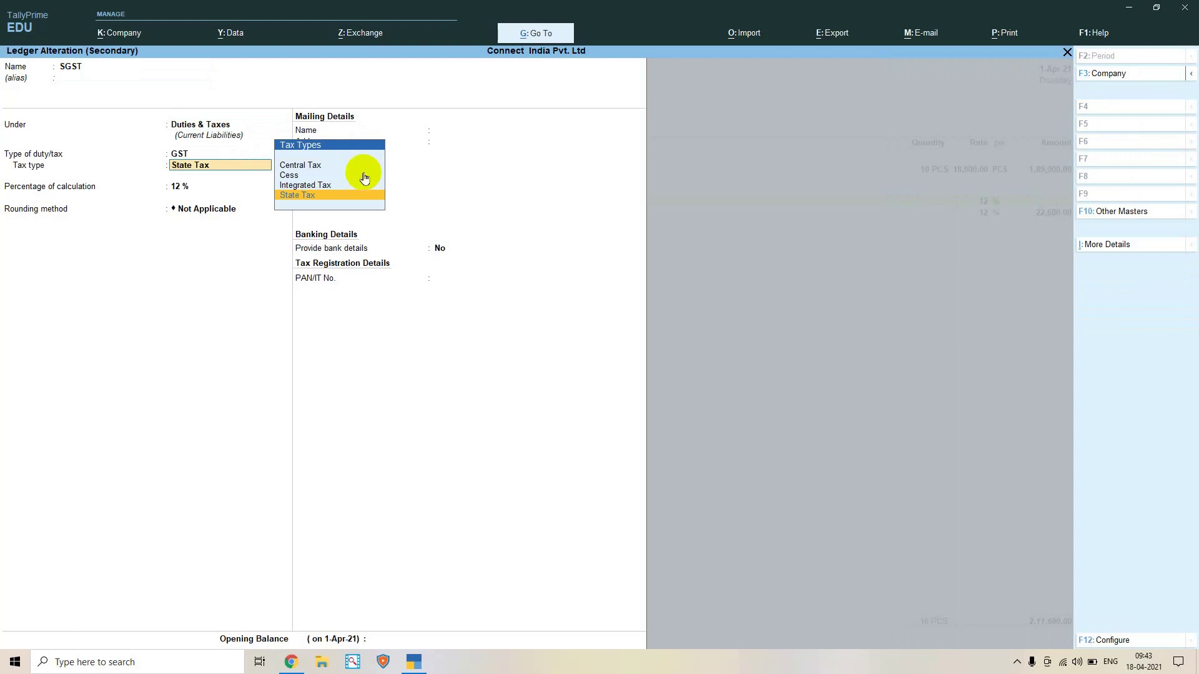
key(Return)
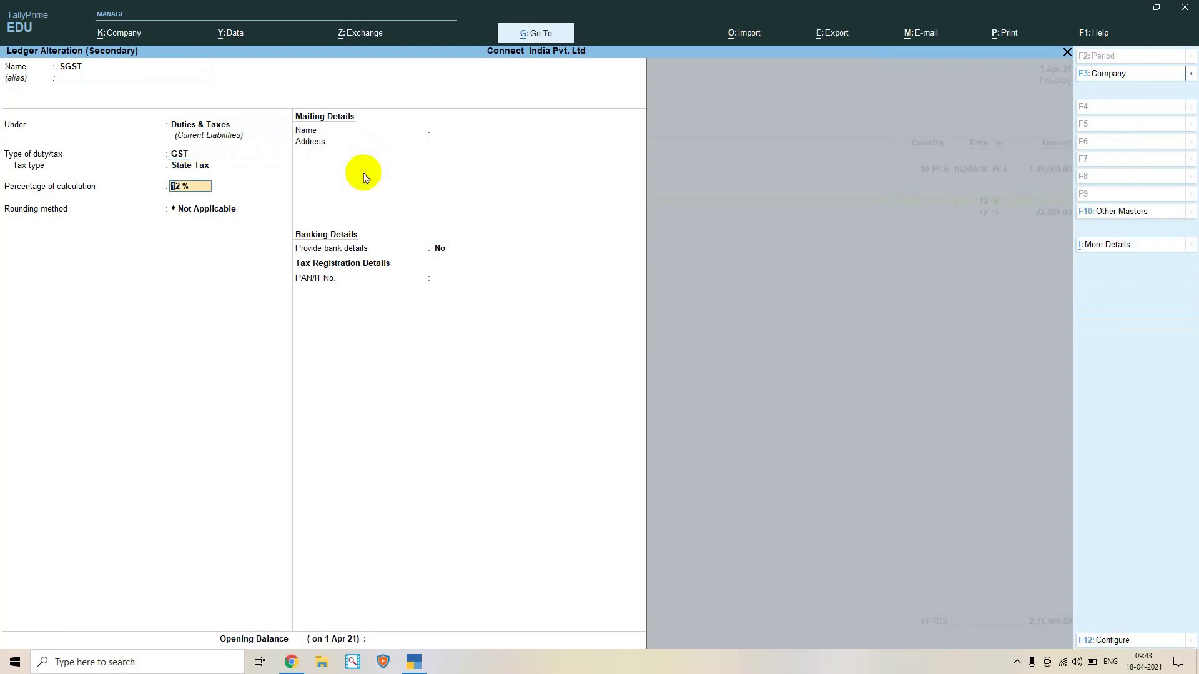
key(BackSpace)
key(Return)
key(Return)
key(Return)
key(Return)
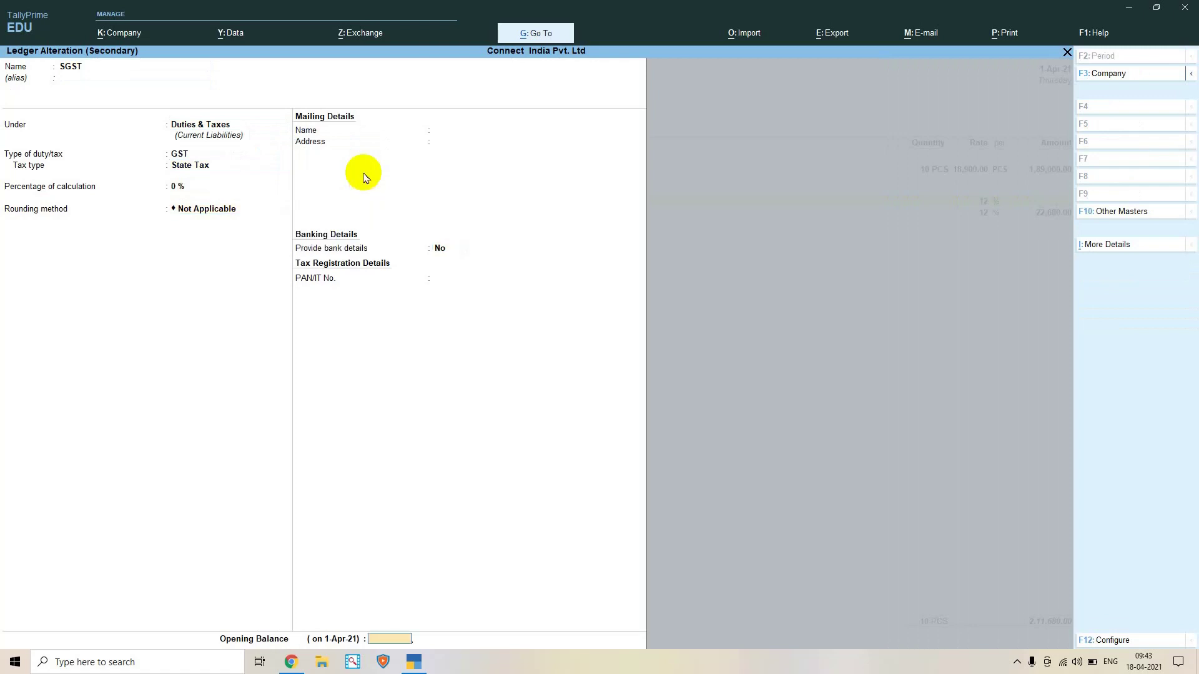
key(Return)
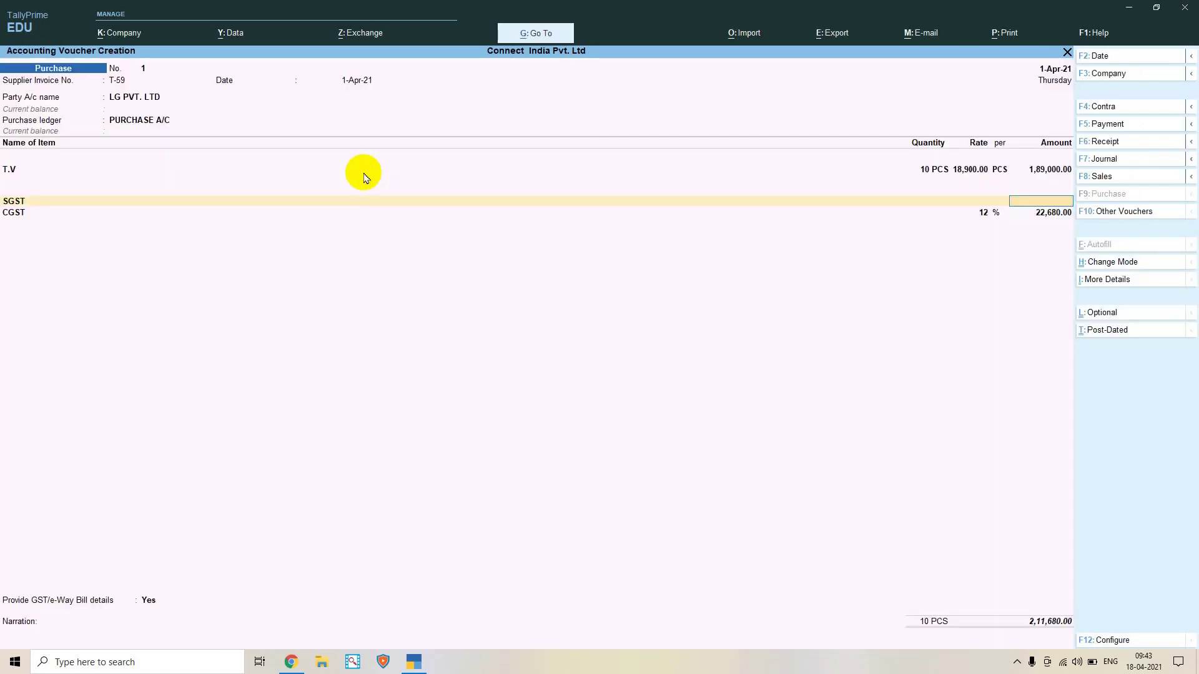
Clear the CGST row's 12% rate and 22,680.00 amount, then move back to the T.V item line
key(BackSpace)
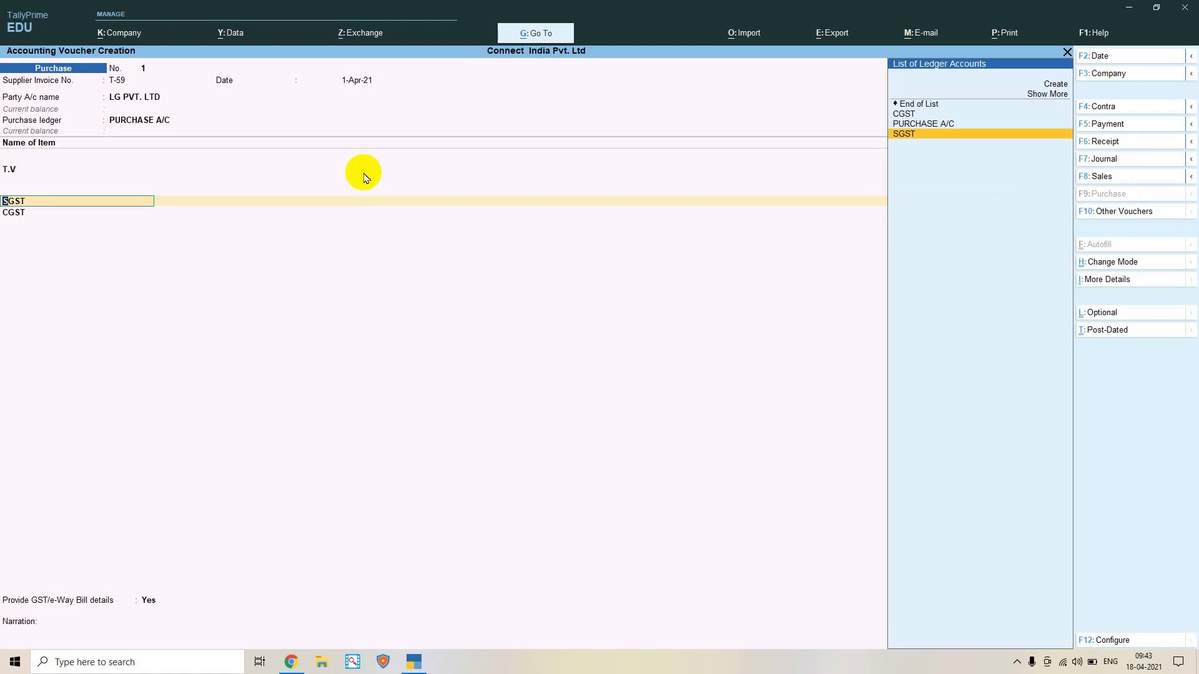
key(Return)
key(Return)
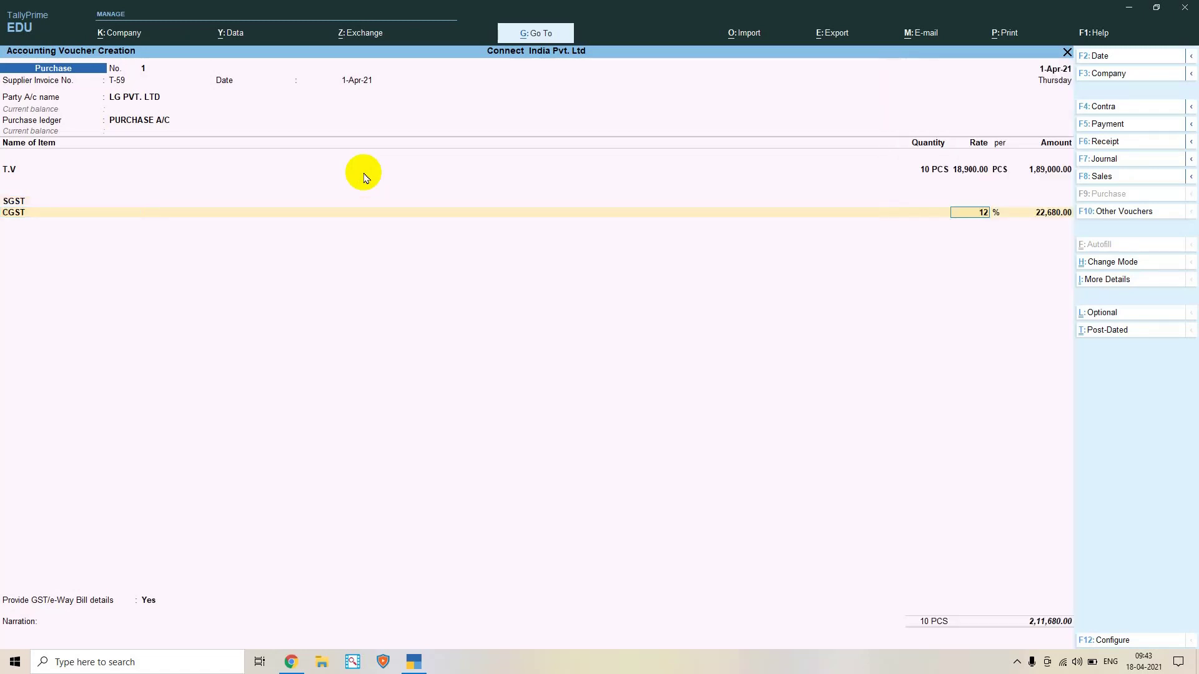
key(BackSpace)
key(Return)
key(BackSpace)
key(BackSpace)
key(Return)
key(BackSpace)
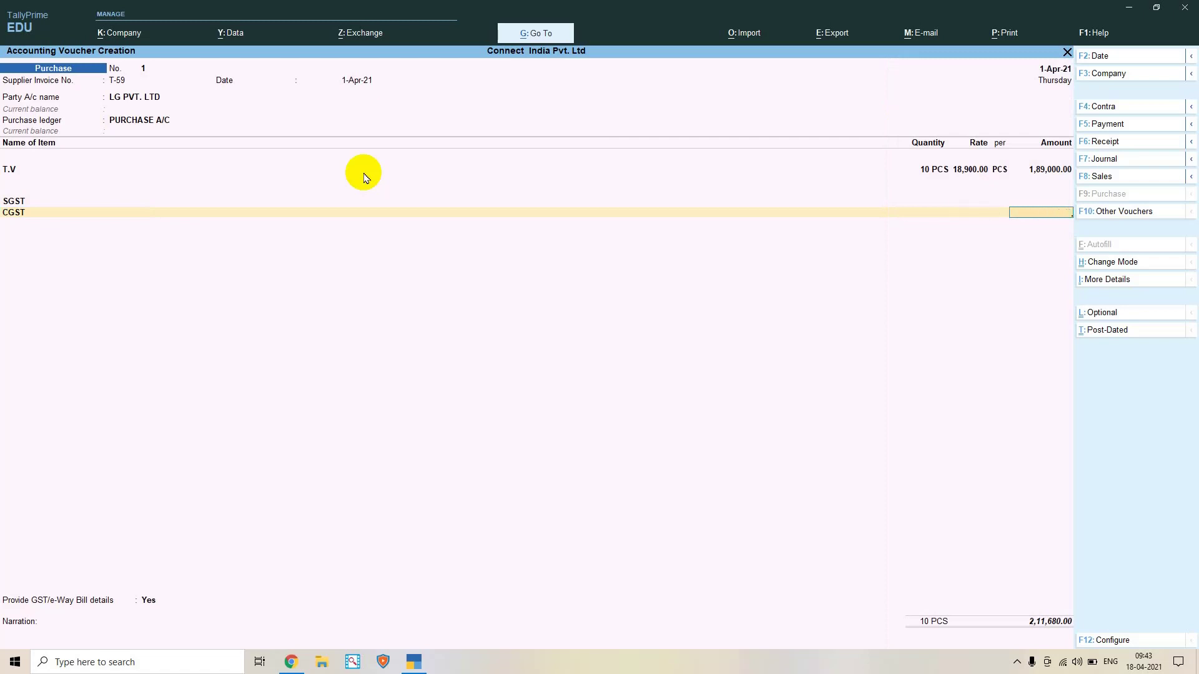
key(Up)
key(Up)
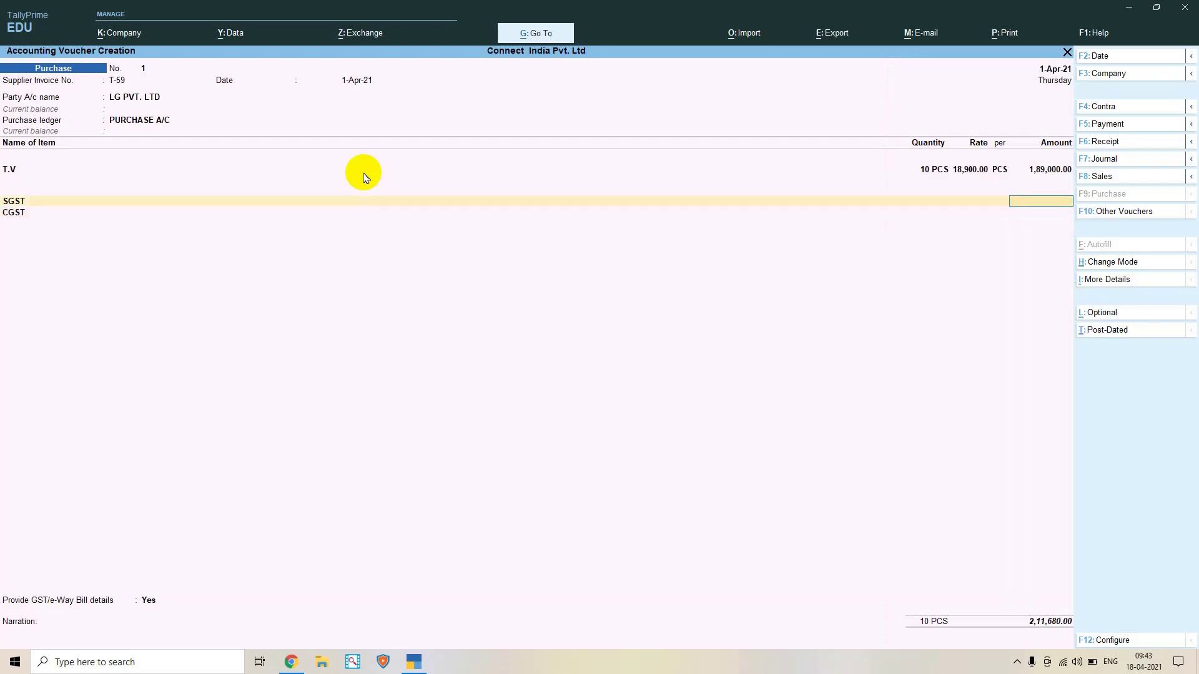
key(Return)
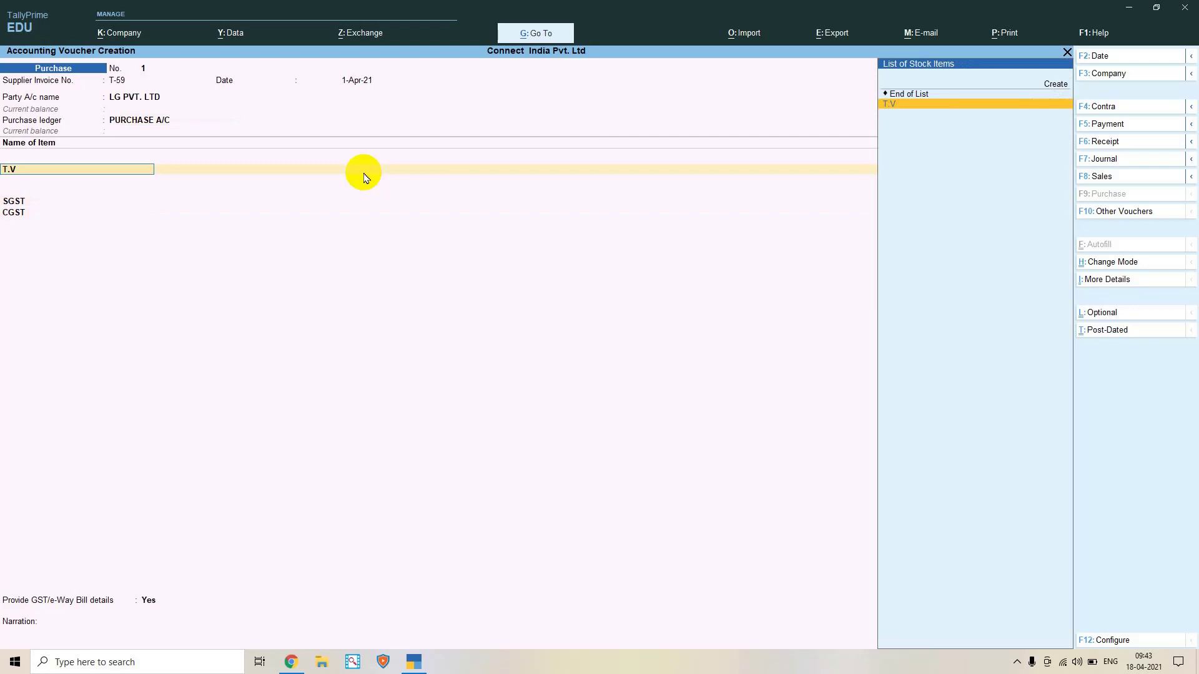
Open the T.V stock item for alteration and enable setting its GST details
key(ctrl+Return)
key(Return)
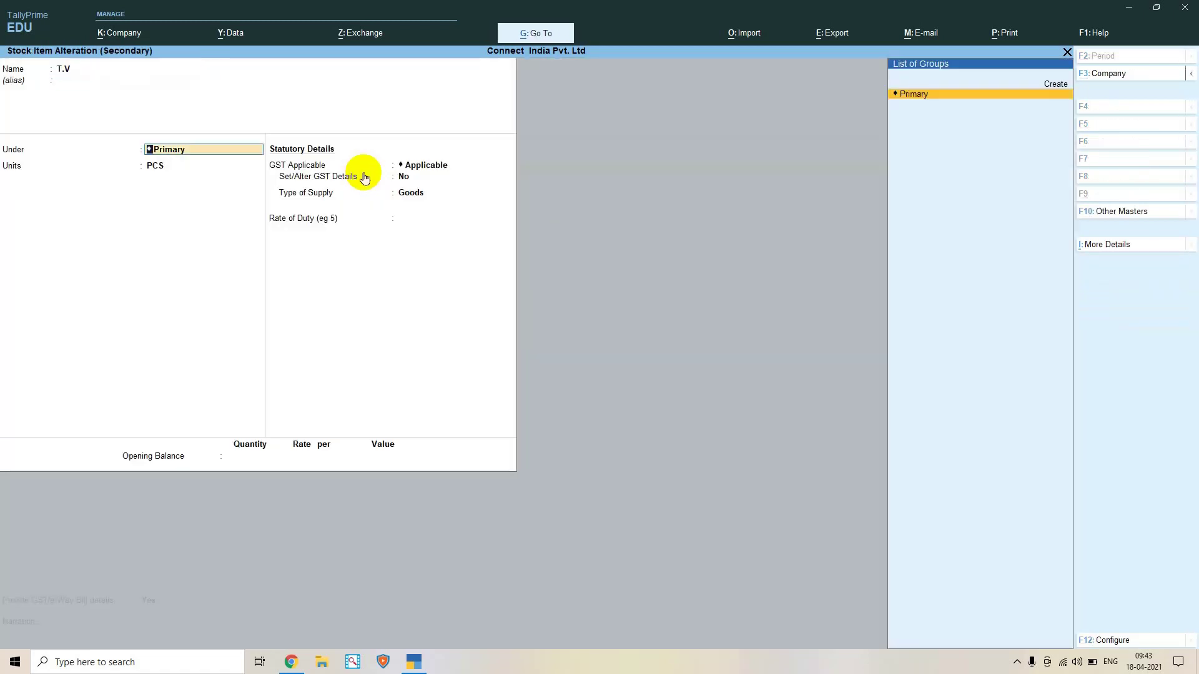
key(Return)
key(Return)
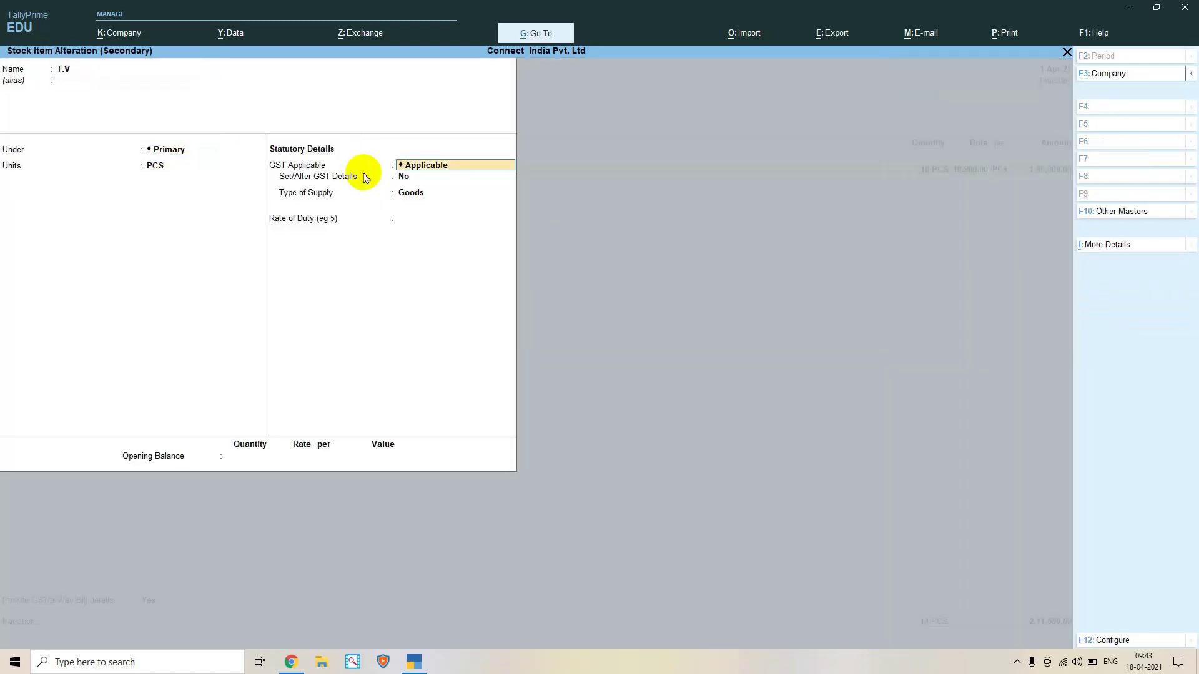
key(Return)
key(y)
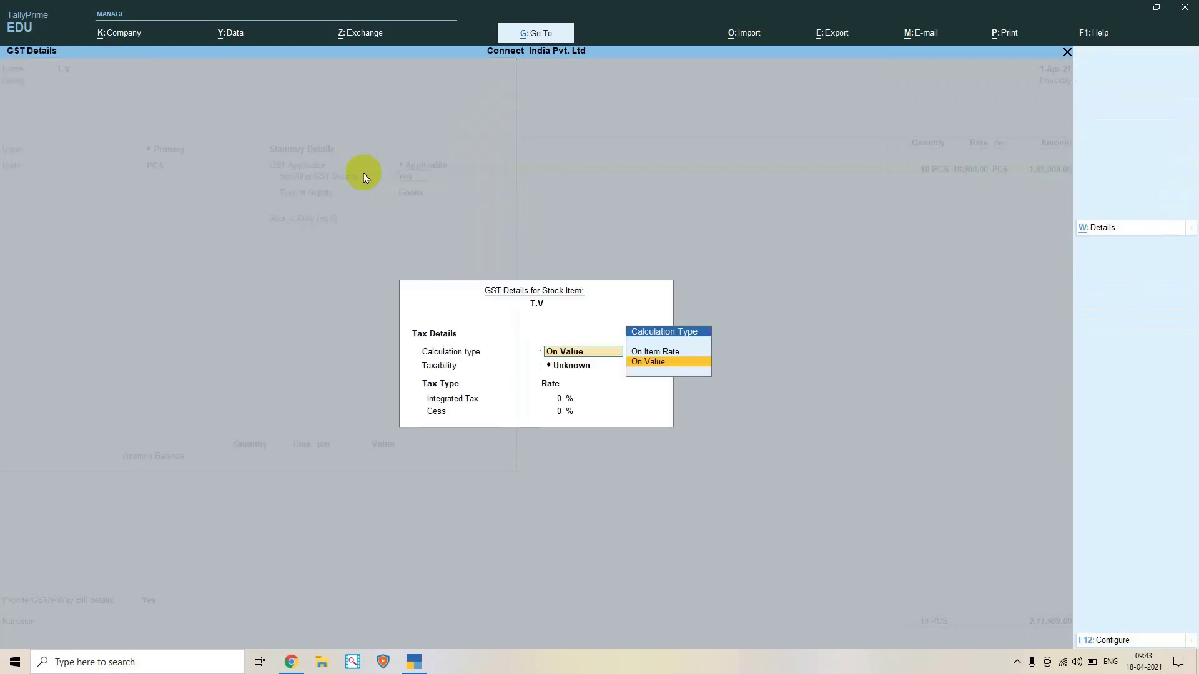
Make T.V taxable On Value at 12% integrated tax, keep Goods supply, and accept the alteration
key(Return)
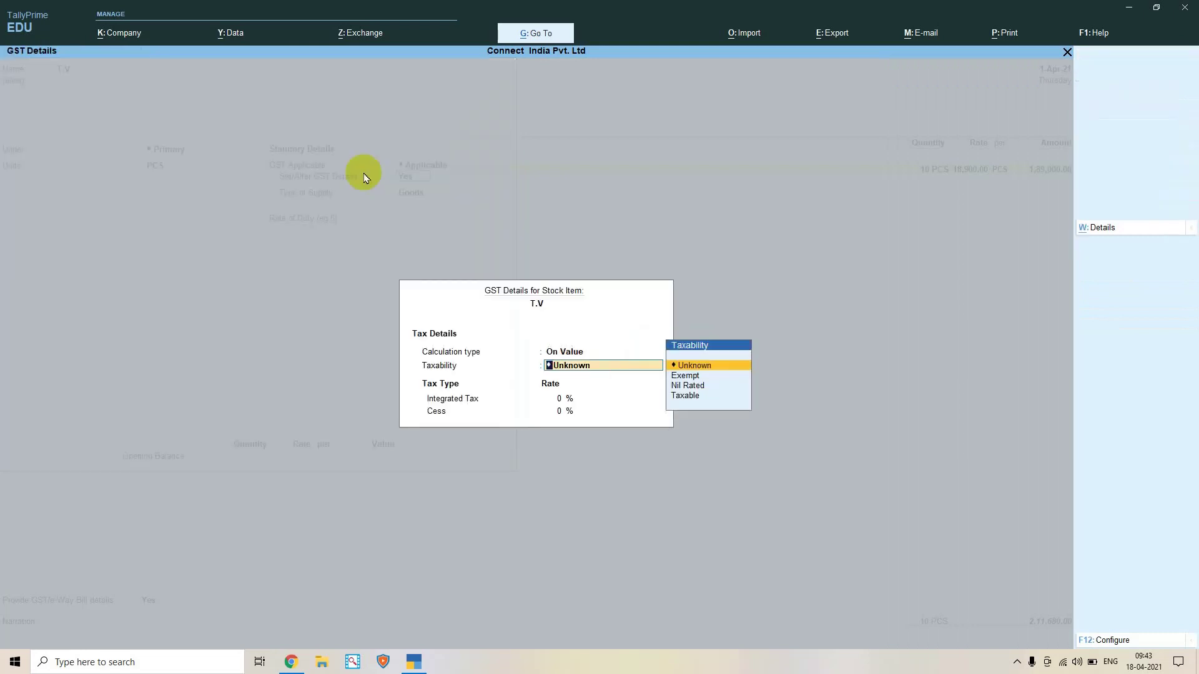
key(Down)
key(Down)
key(Down)
key(Return)
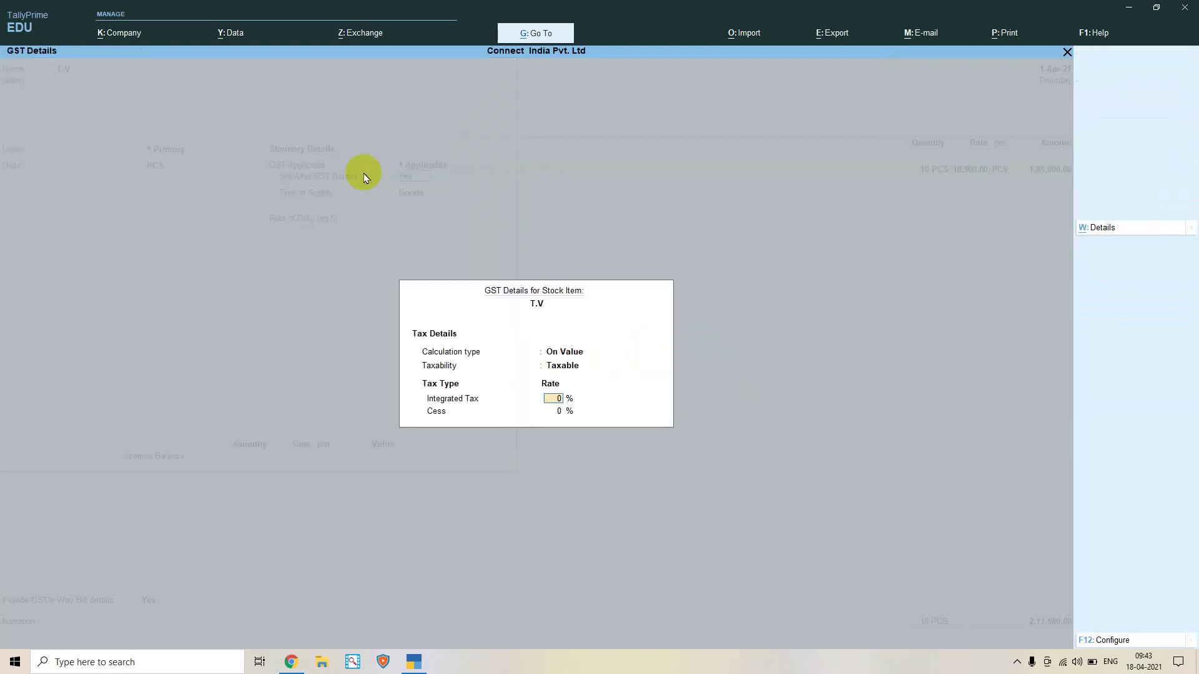
text(12)
key(Return)
key(Return)
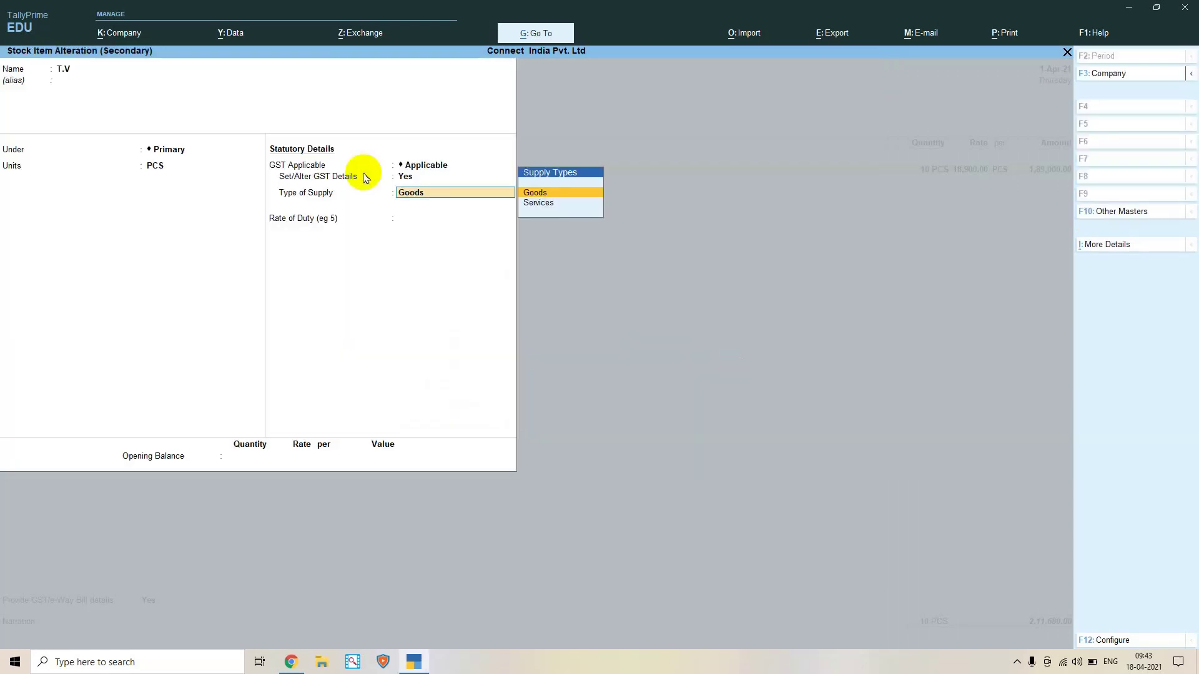
key(Return)
key(Return)
key(Return)
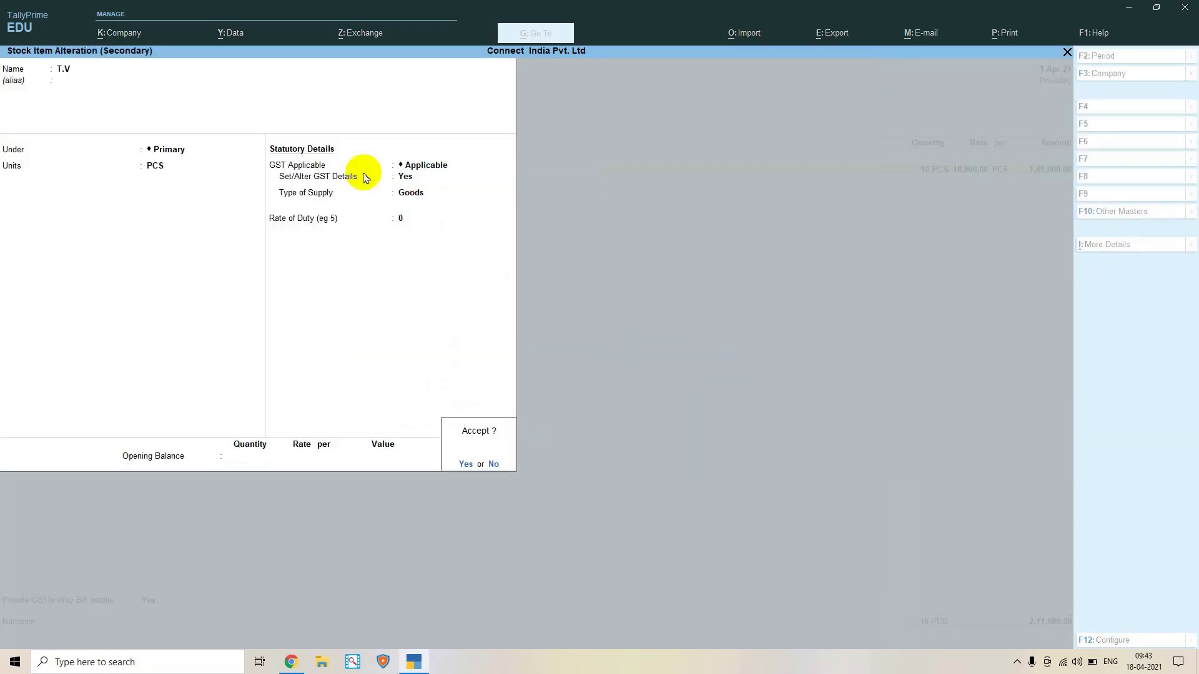
key(Return)
key(Return)
key(Return)
key(Return)
key(Return)
key(Return)
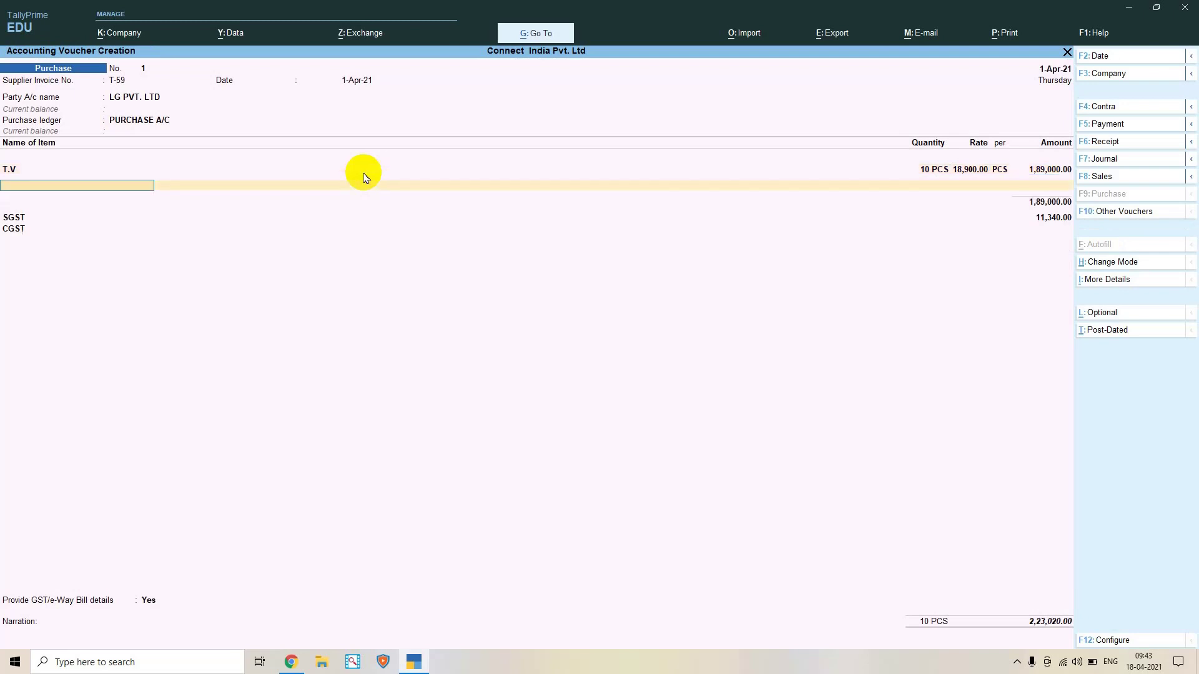
Accept the SGST line and alter the CGST ledger to duty type GST, tax type Central Tax
key(Return)
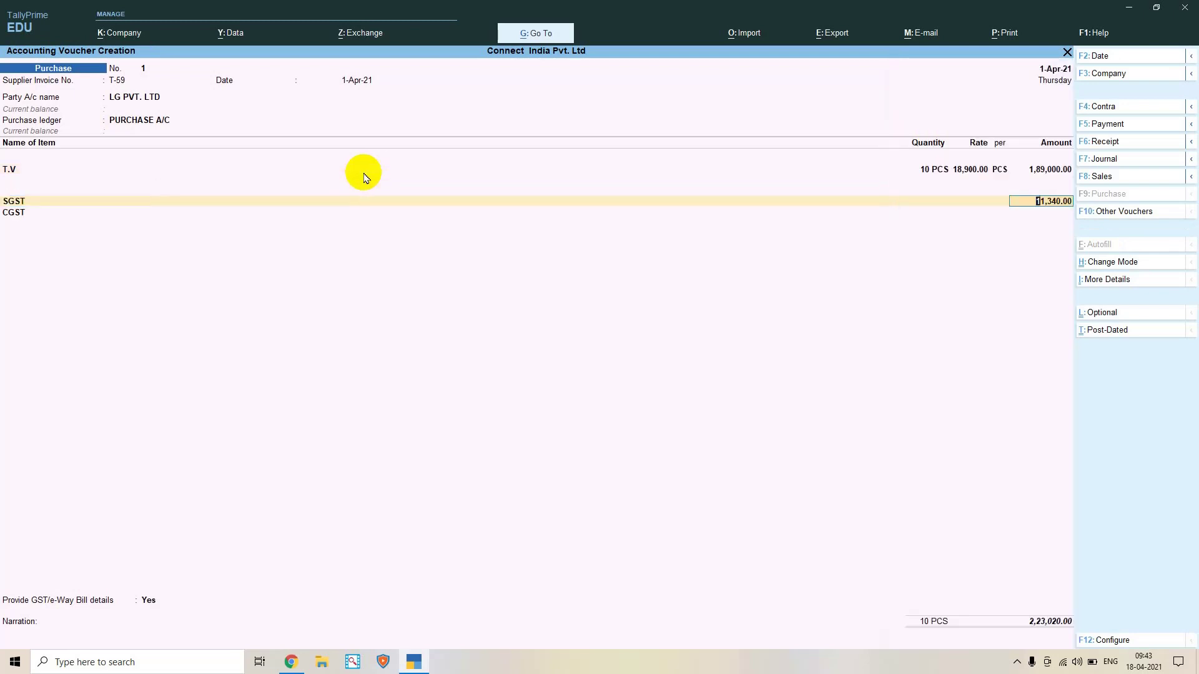
key(Return)
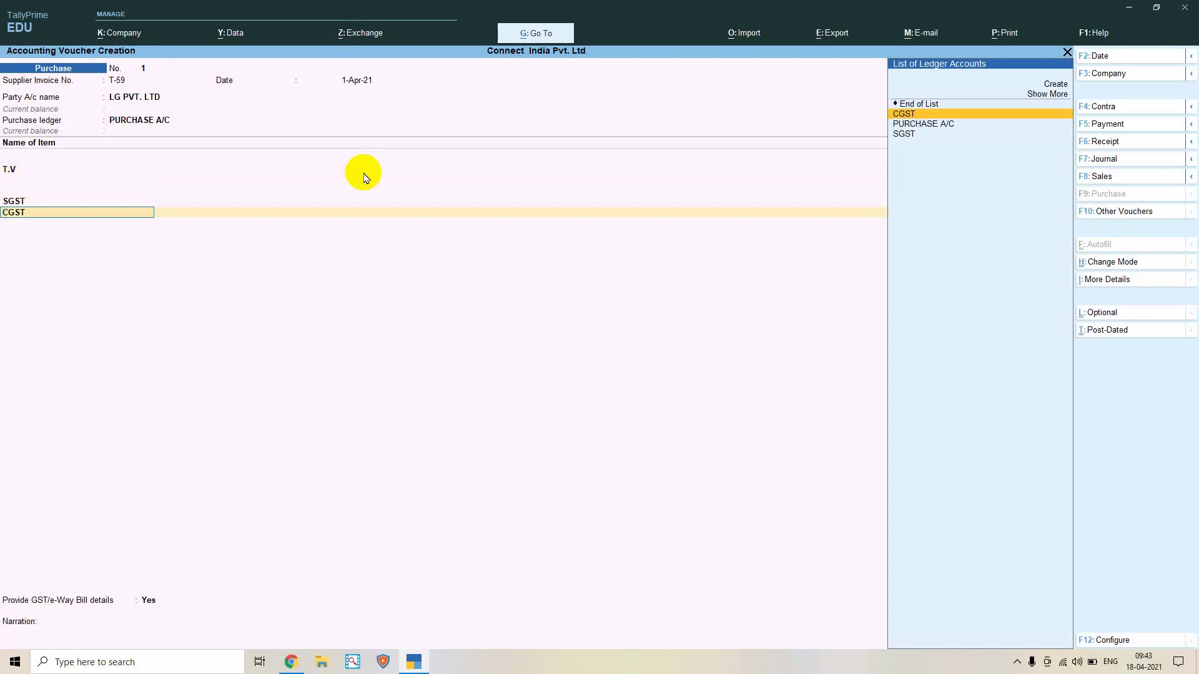
key(ctrl+Return)
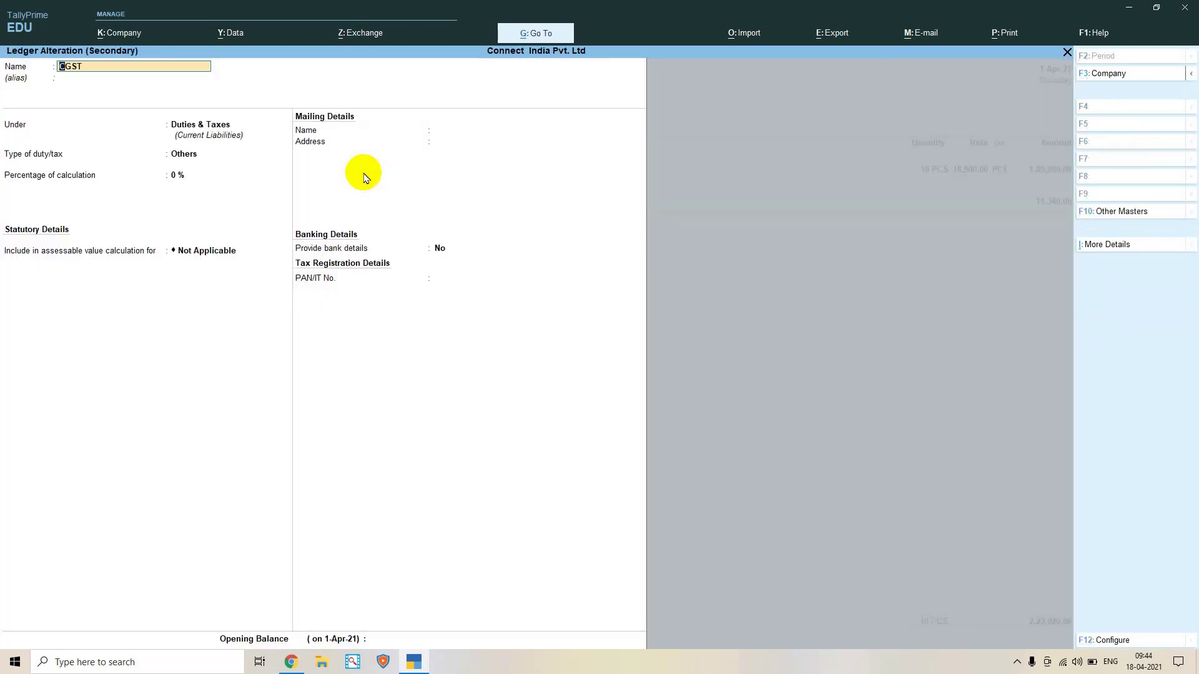
key(Return)
key(Return)
key(Return)
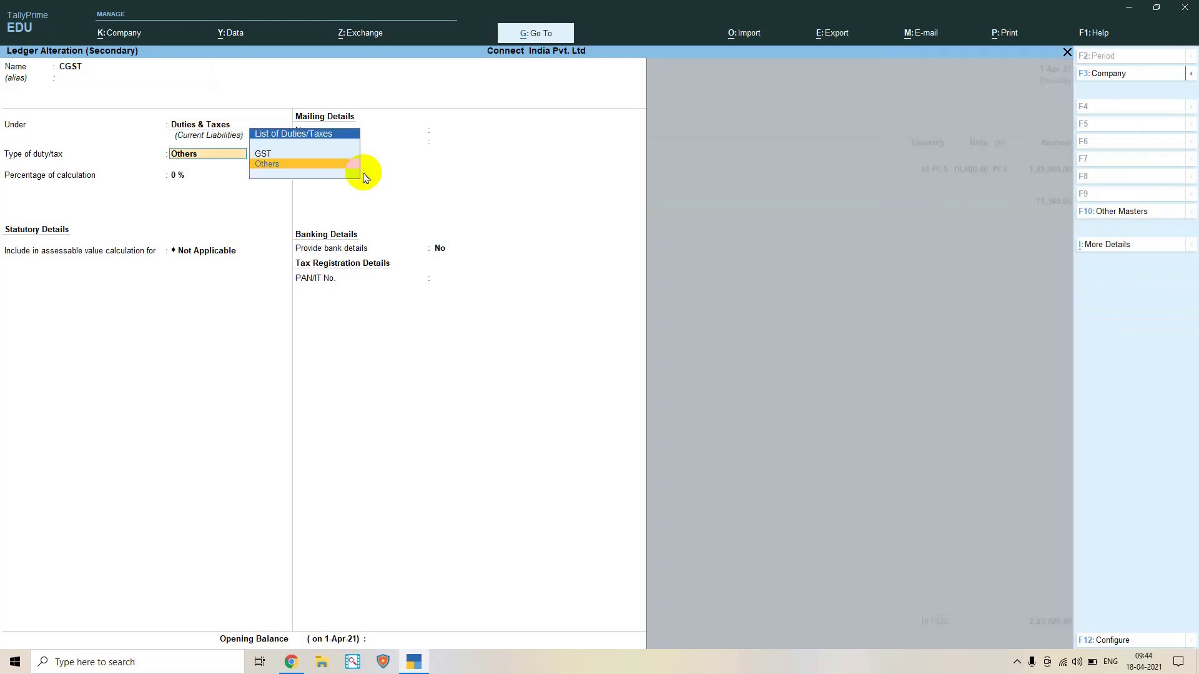
key(Up)
key(Return)
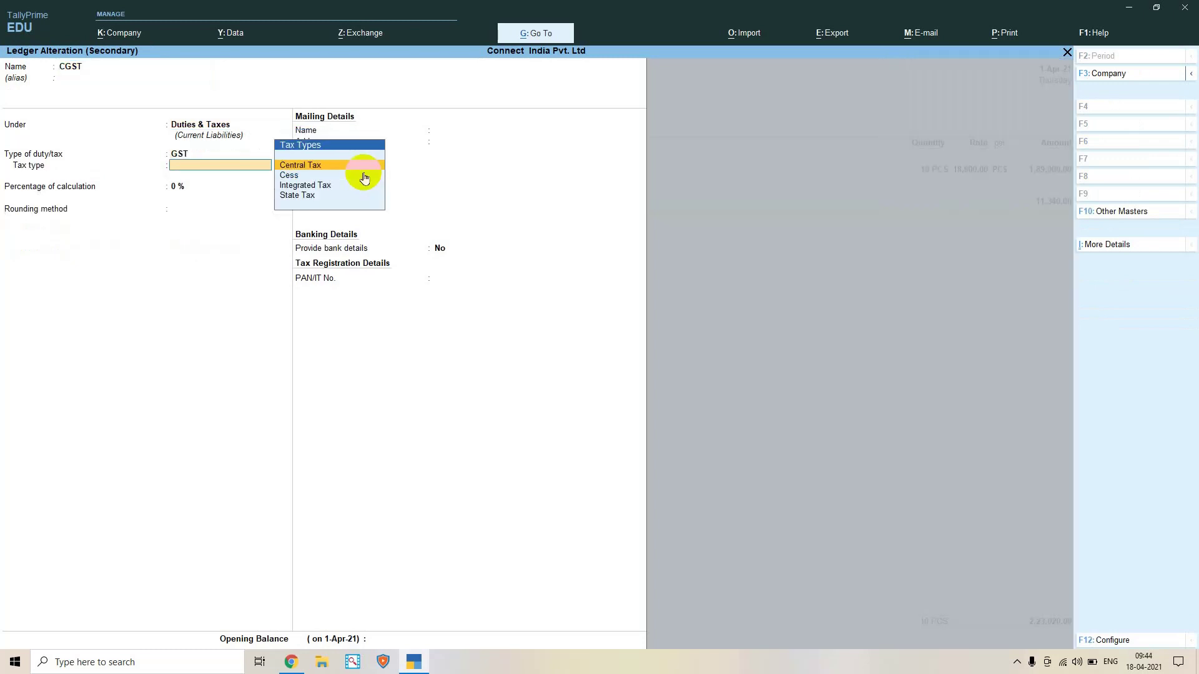
key(Return)
key(Return)
key(Return)
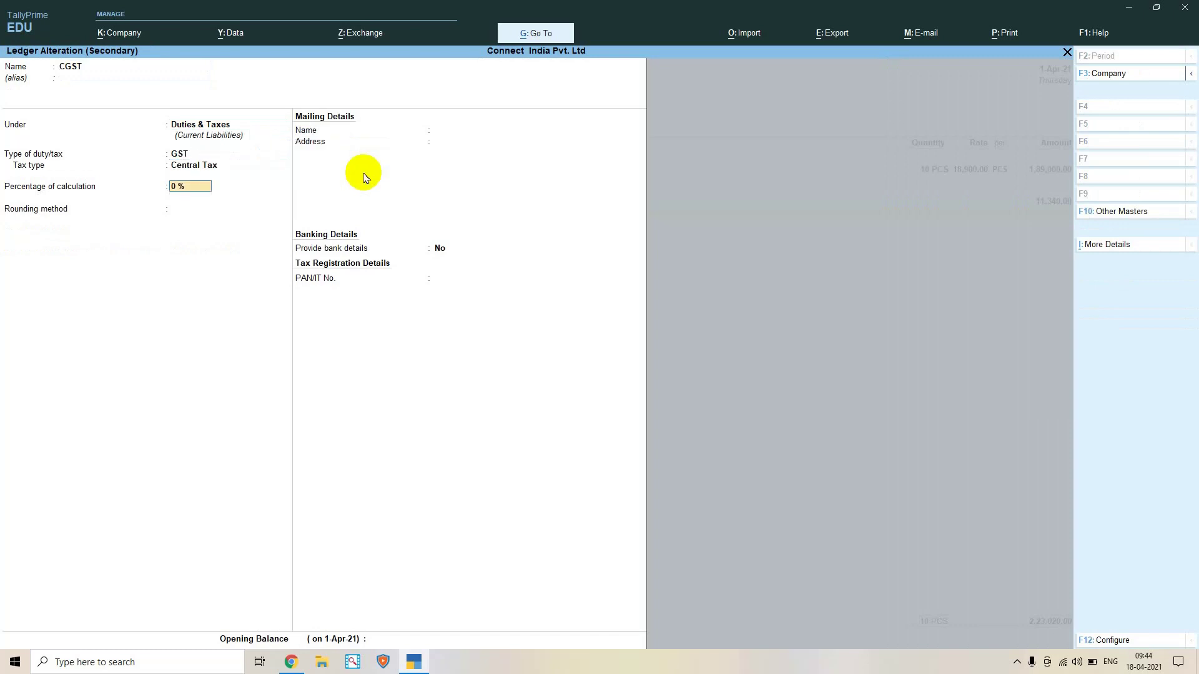
key(Return)
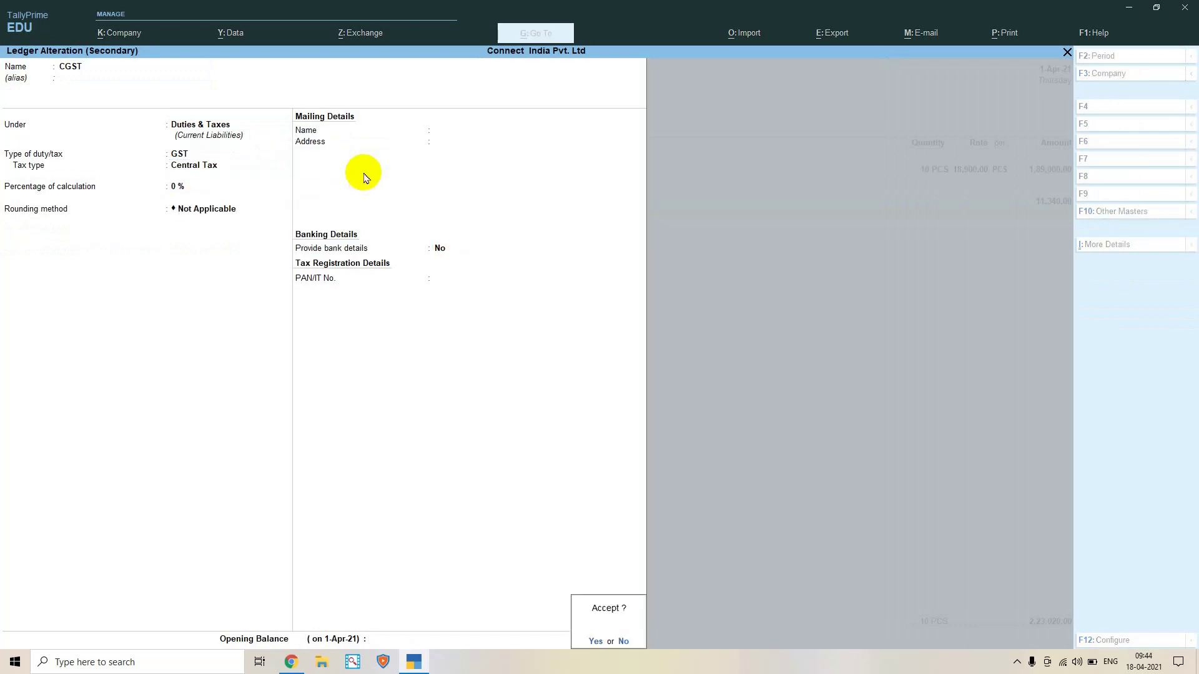
key(Return)
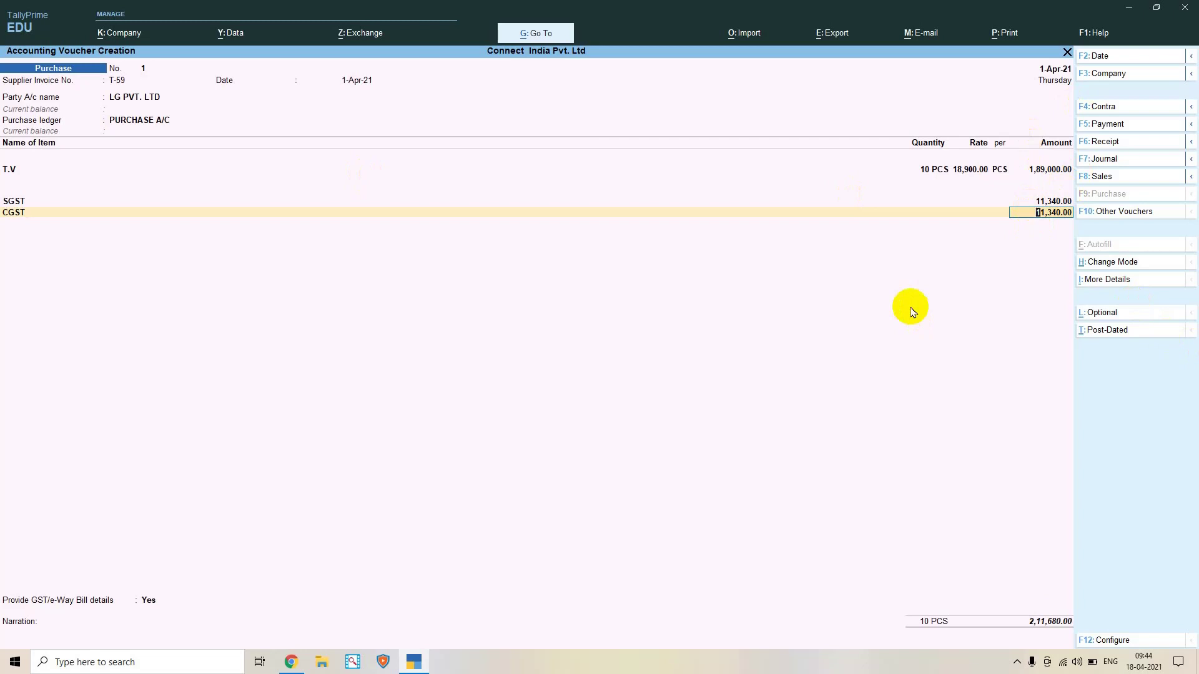
Provide GST/e-Way Bill details with Regular vehicle type, skip the narration, and save purchase voucher No. 1
key(Return)
key(Return)
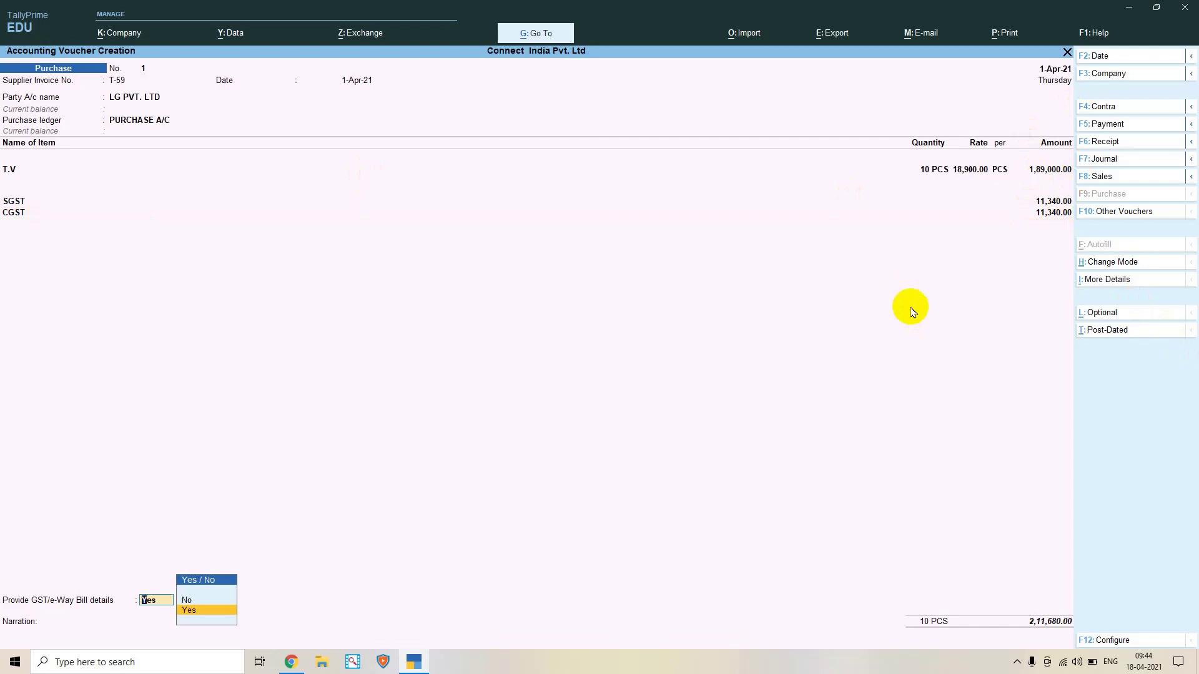
key(Return)
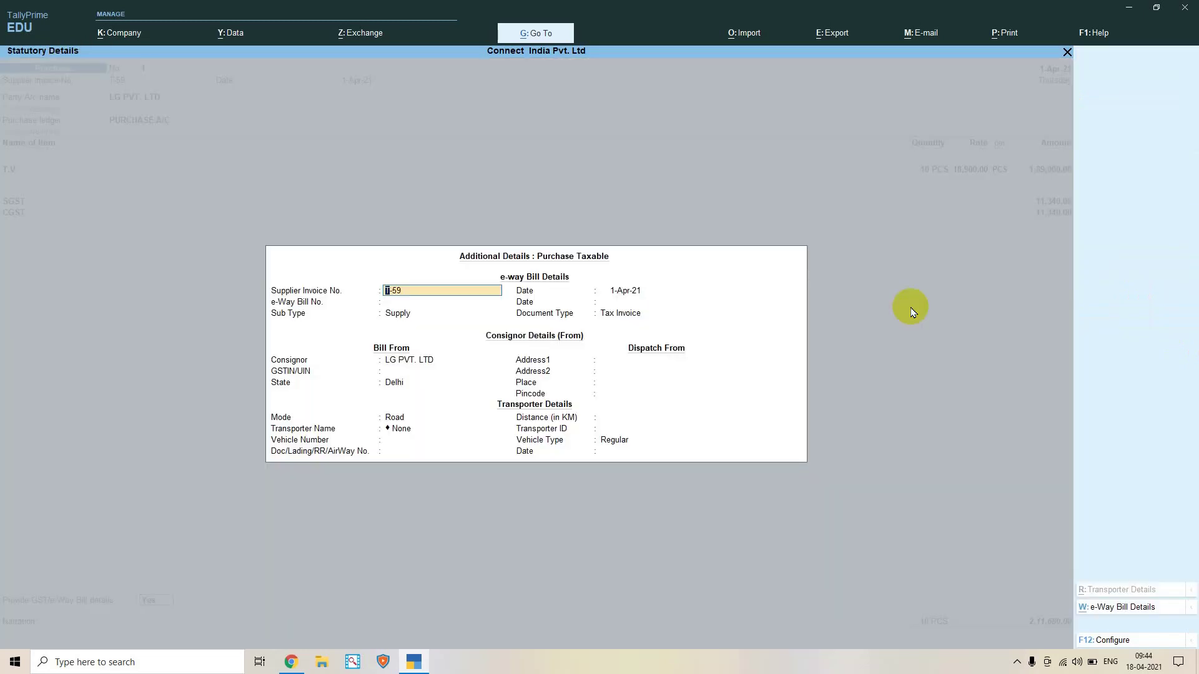
key(Return)
key(Return)
key(Return)
key(Return)
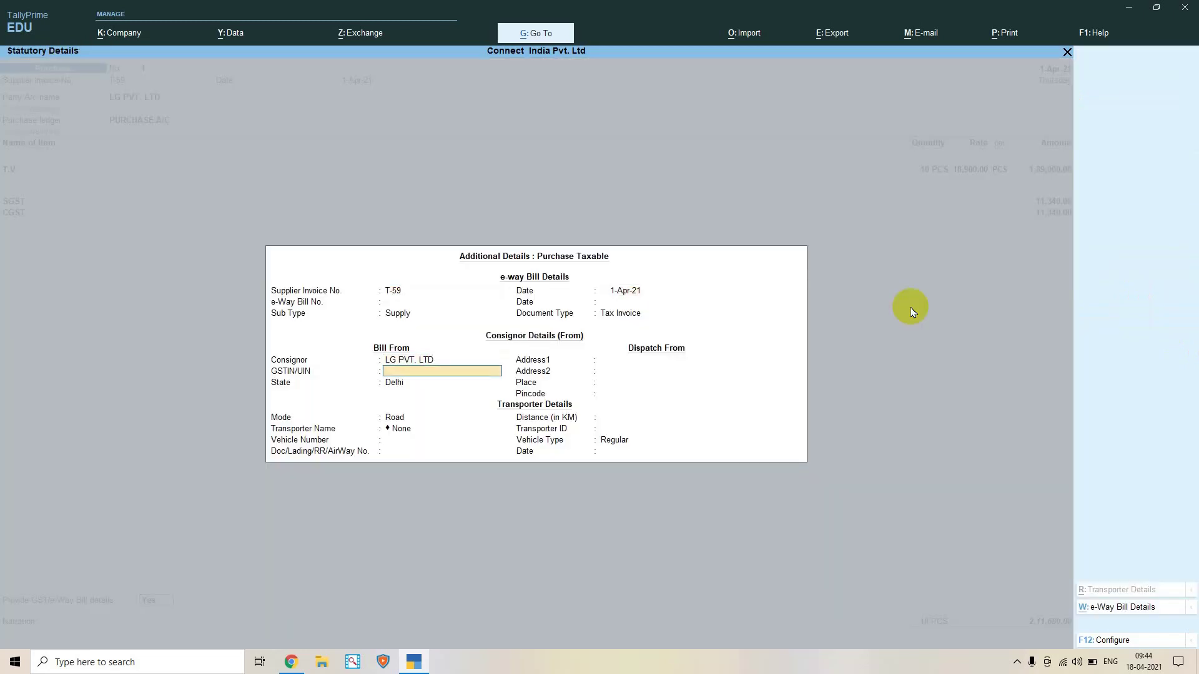
key(Return)
key(Return)
key(Return)
key(Return)
key(Return)
key(Return)
key(Return)
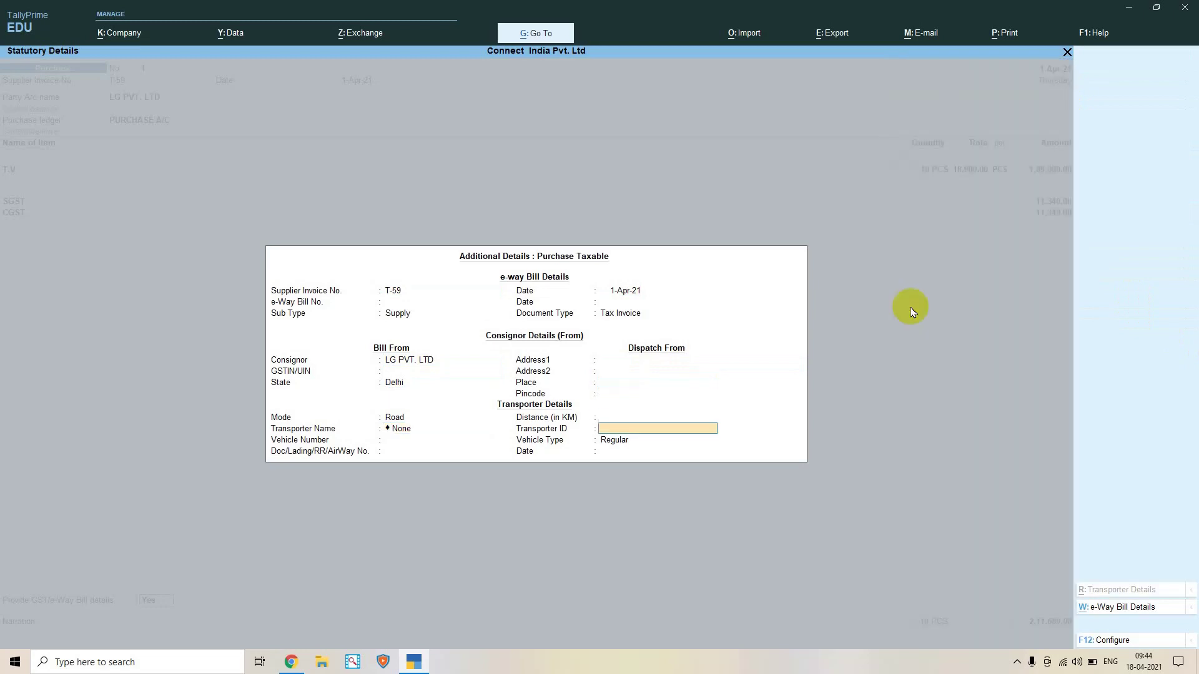
key(Return)
key(Return)
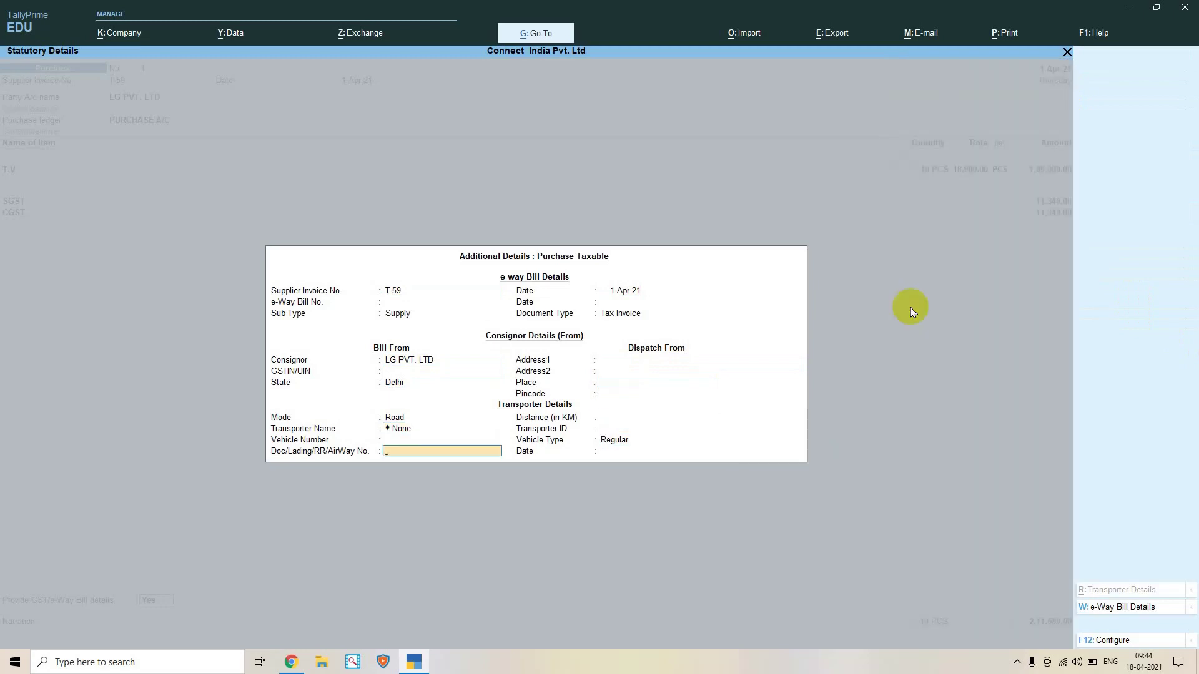
key(Return)
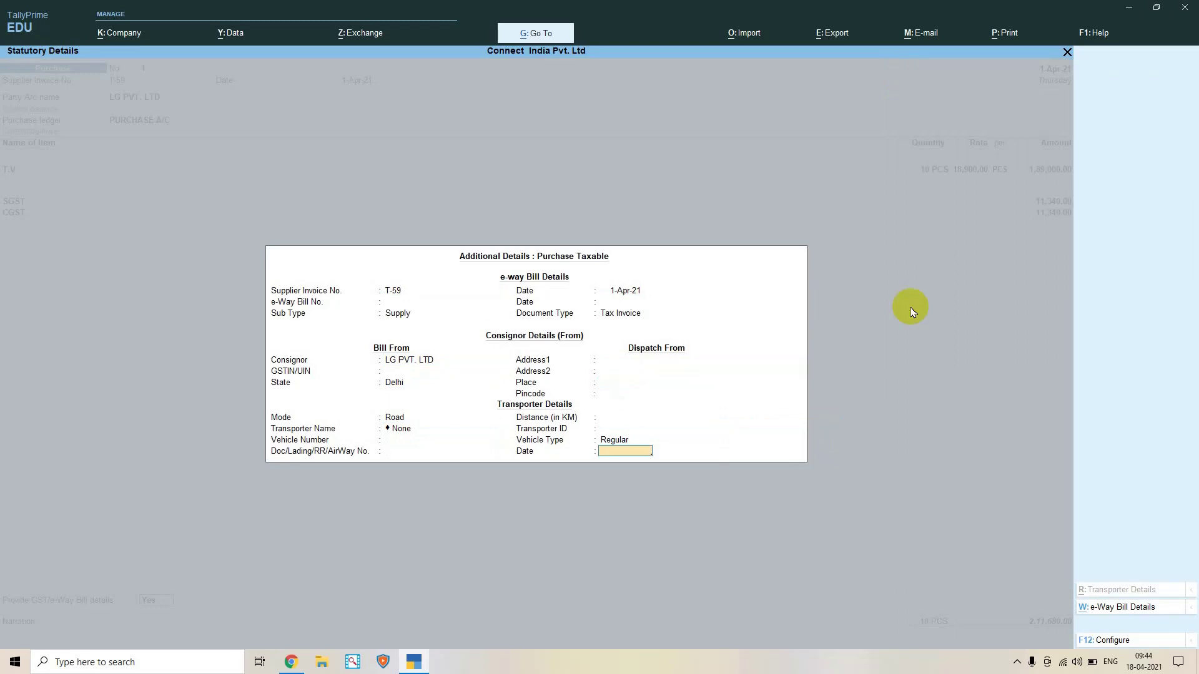
key(Return)
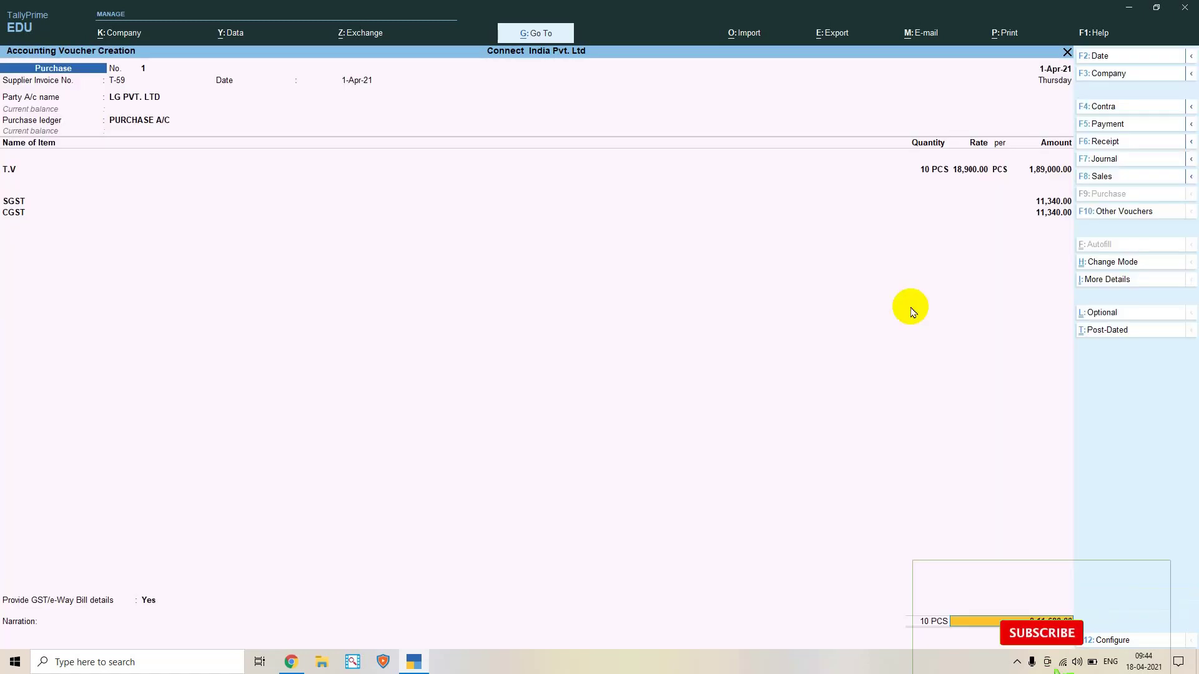
key(Return)
key(Return)
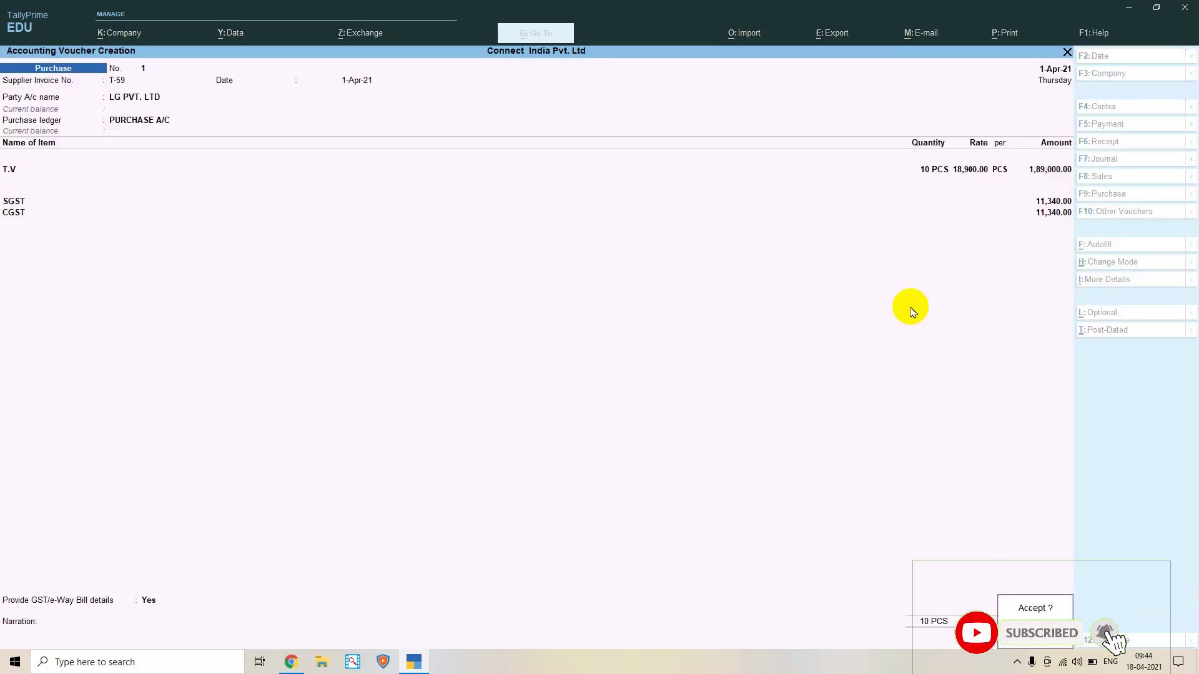
key(Return)
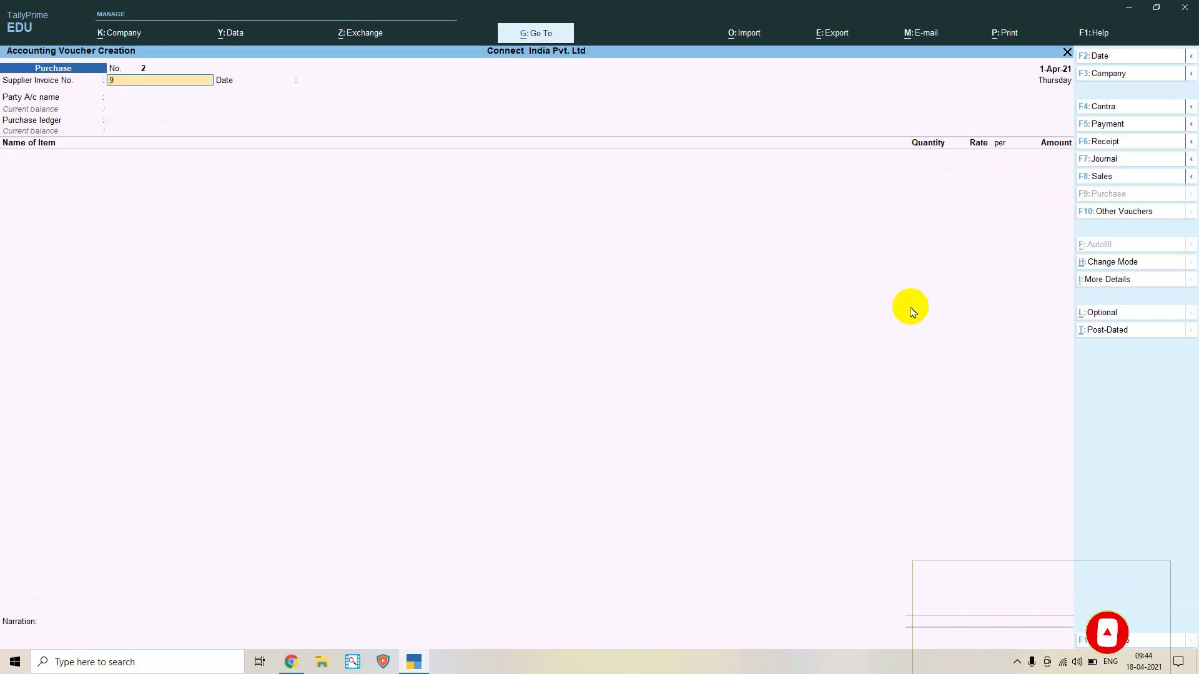
Clear the Supplier Invoice No. on blank voucher No. 2 and request to quit the entry
text(999)
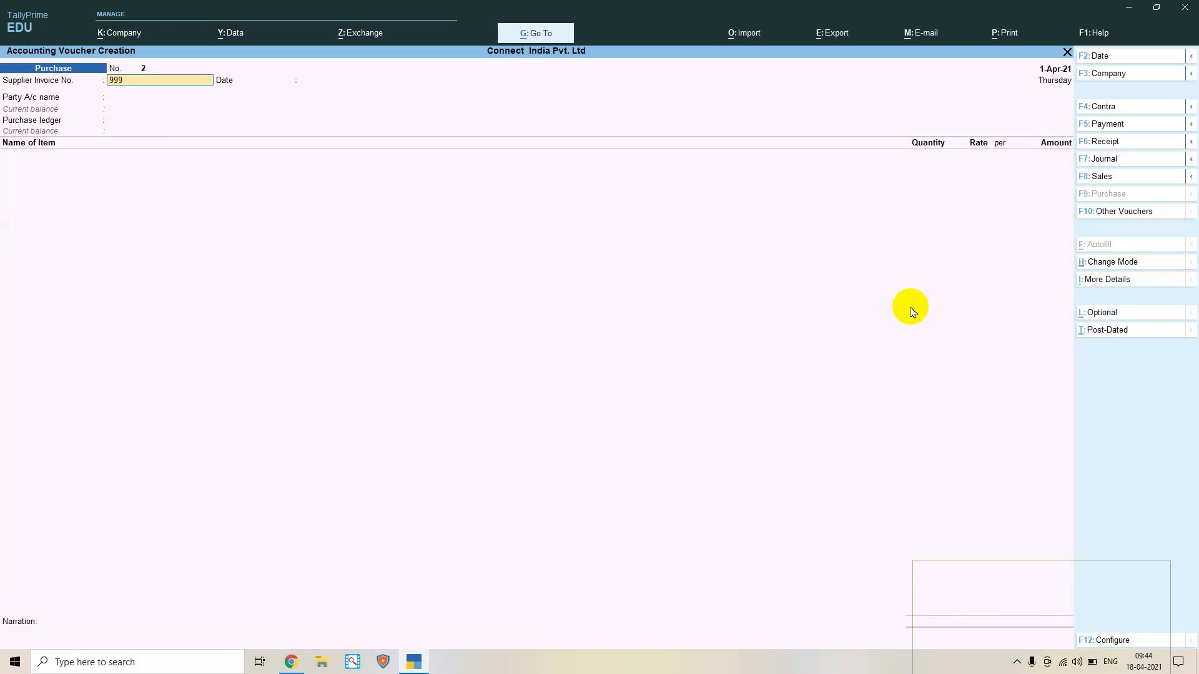
key(BackSpace)
key(BackSpace)
key(BackSpace)
key(BackSpace)
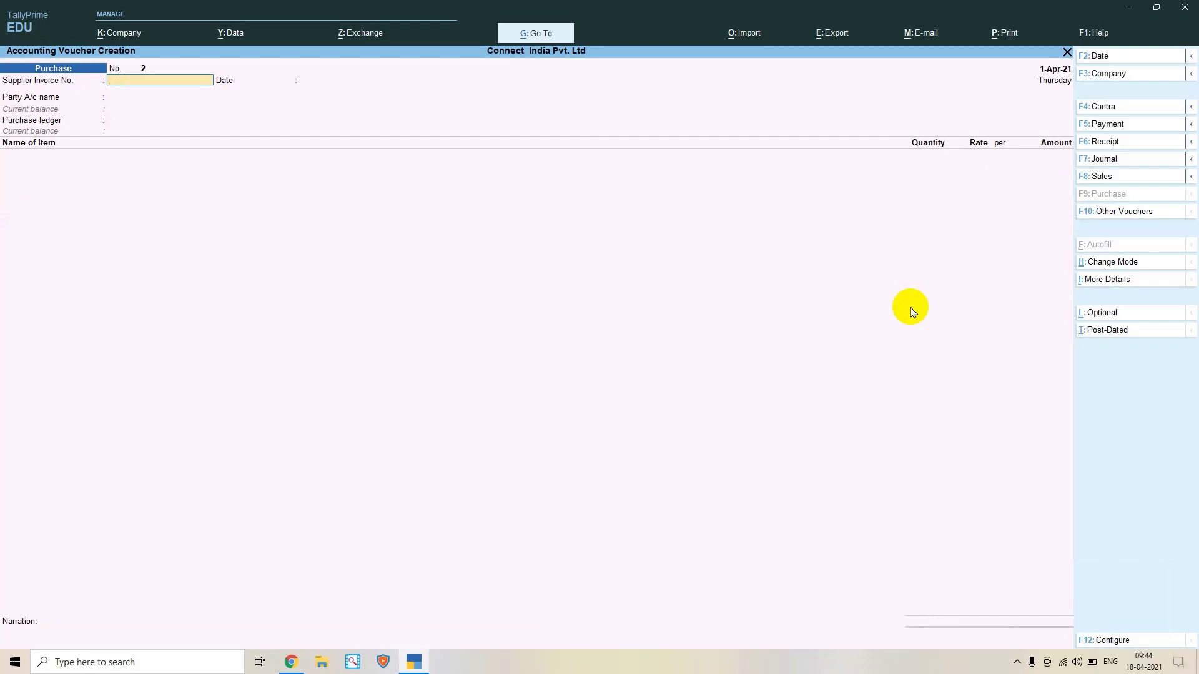
key(Escape)
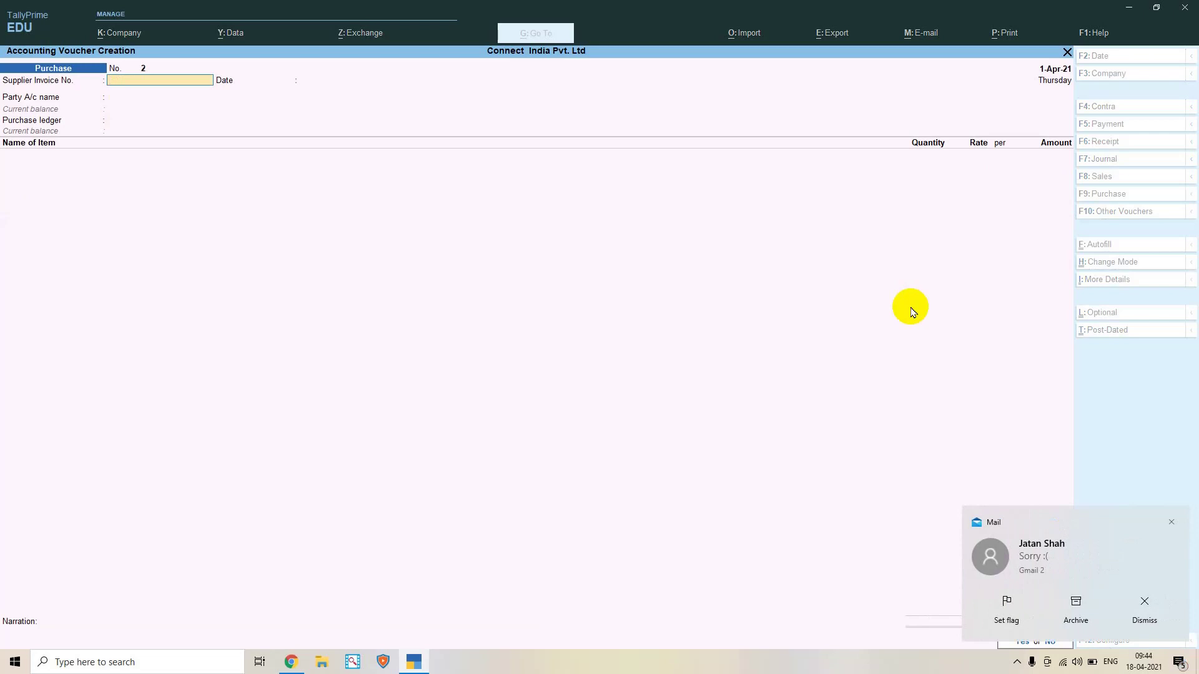
Dismiss the two Mail notifications and open the incoming email in Mail
click(1171, 522)
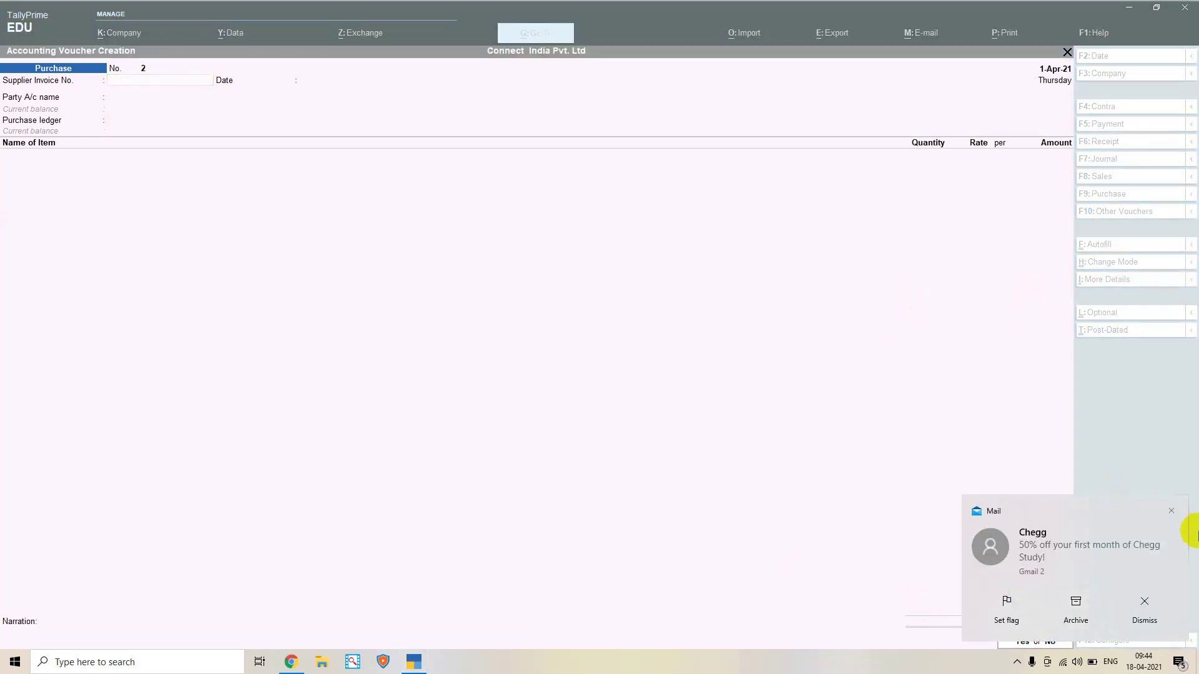
click(1173, 510)
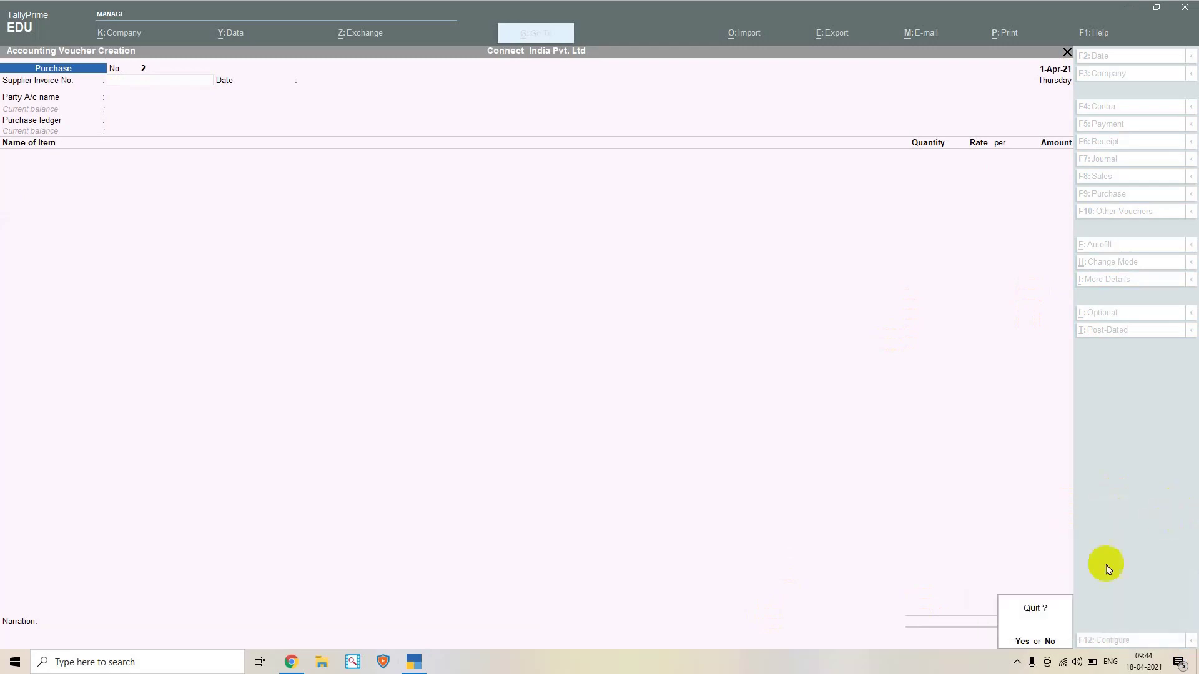
click(1053, 637)
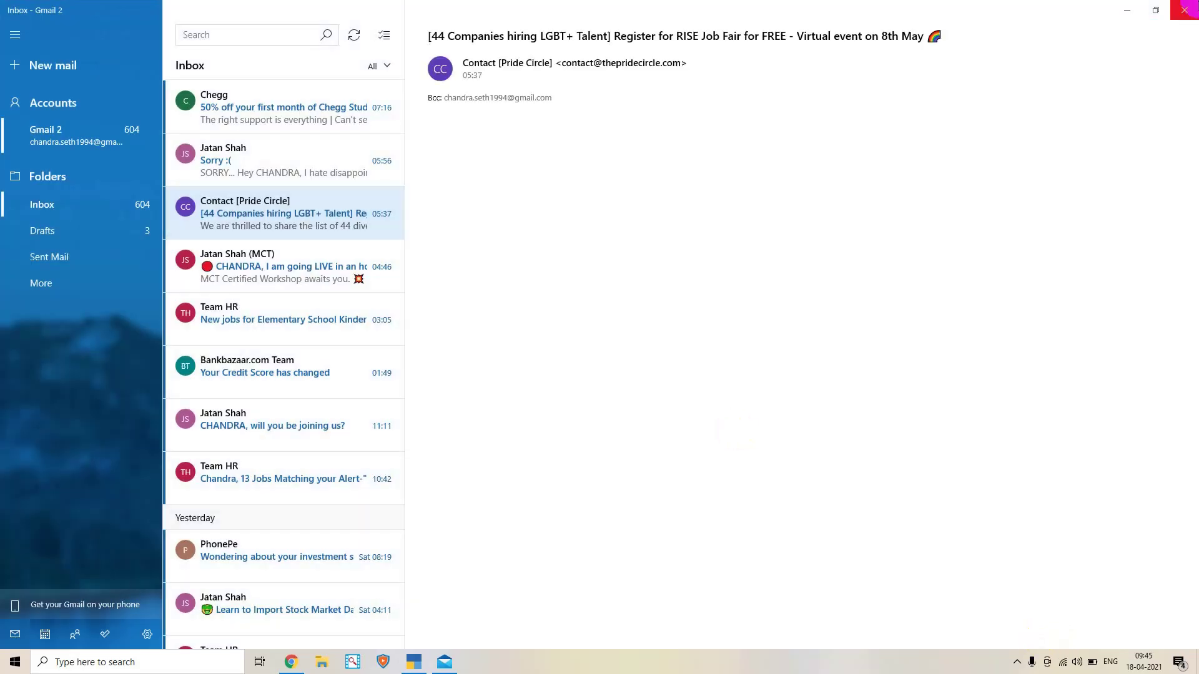
Close the Mail window to return to TallyPrime's blank purchase voucher No. 2
click(1185, 10)
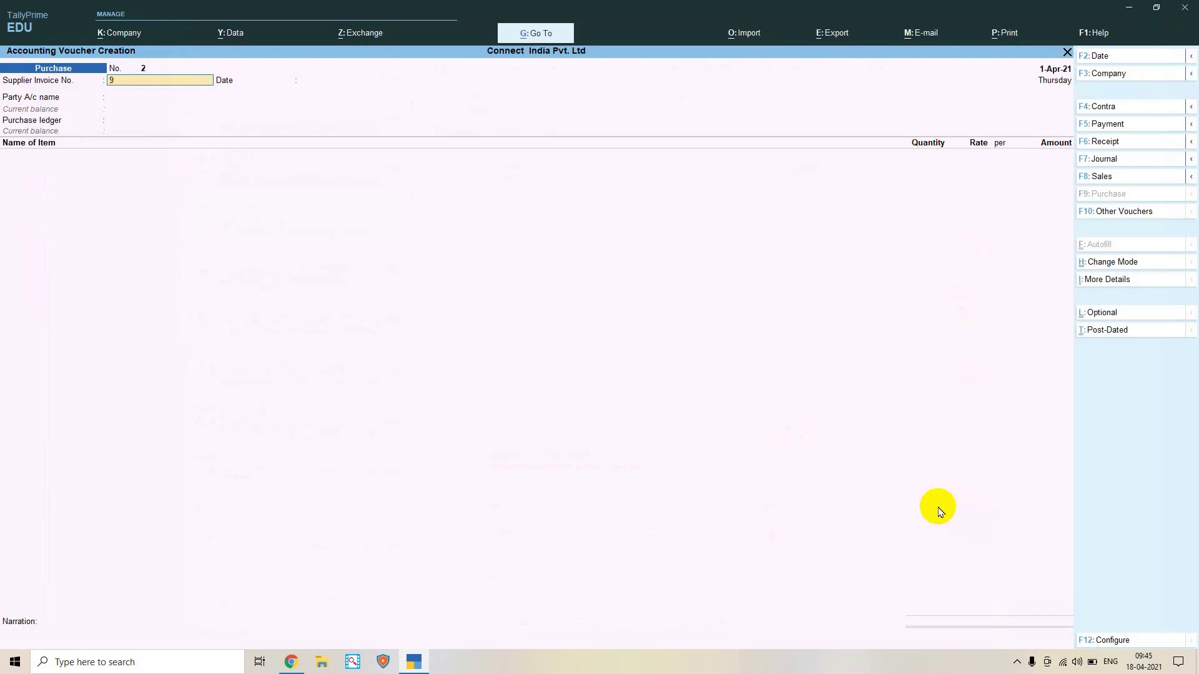
Decline quitting, go back to purchase voucher No. 1, and open its invoice Print settings for Microsoft Print to PDF
key(Escape)
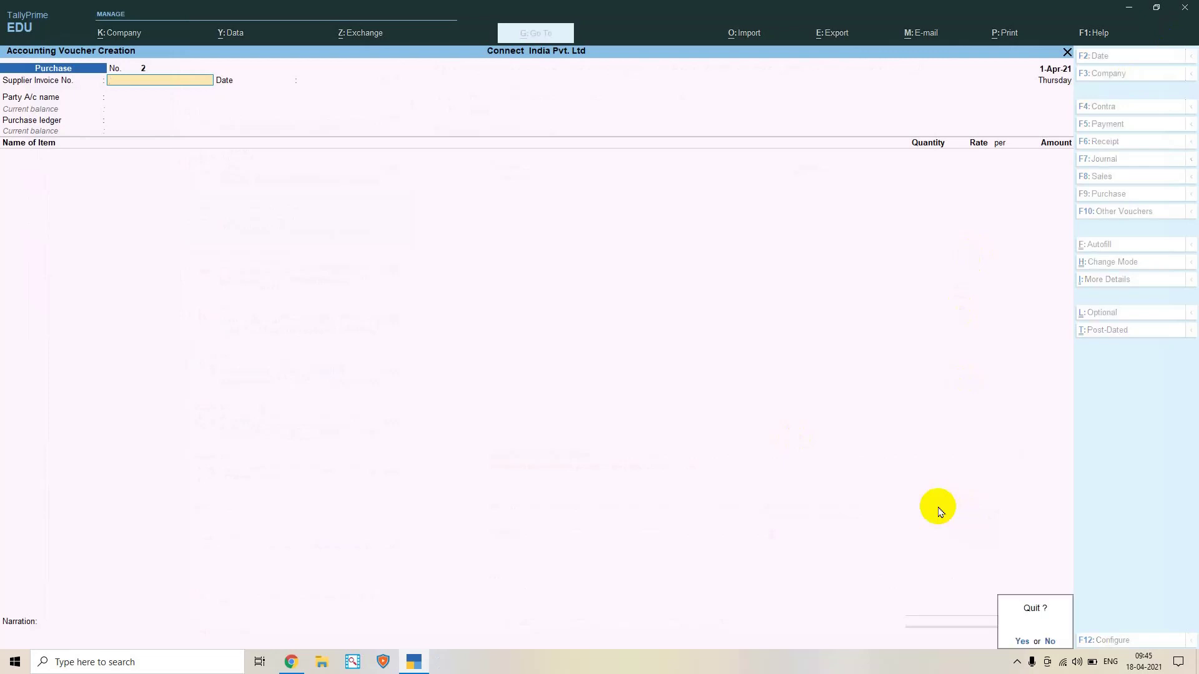
key(n)
key(Page_Up)
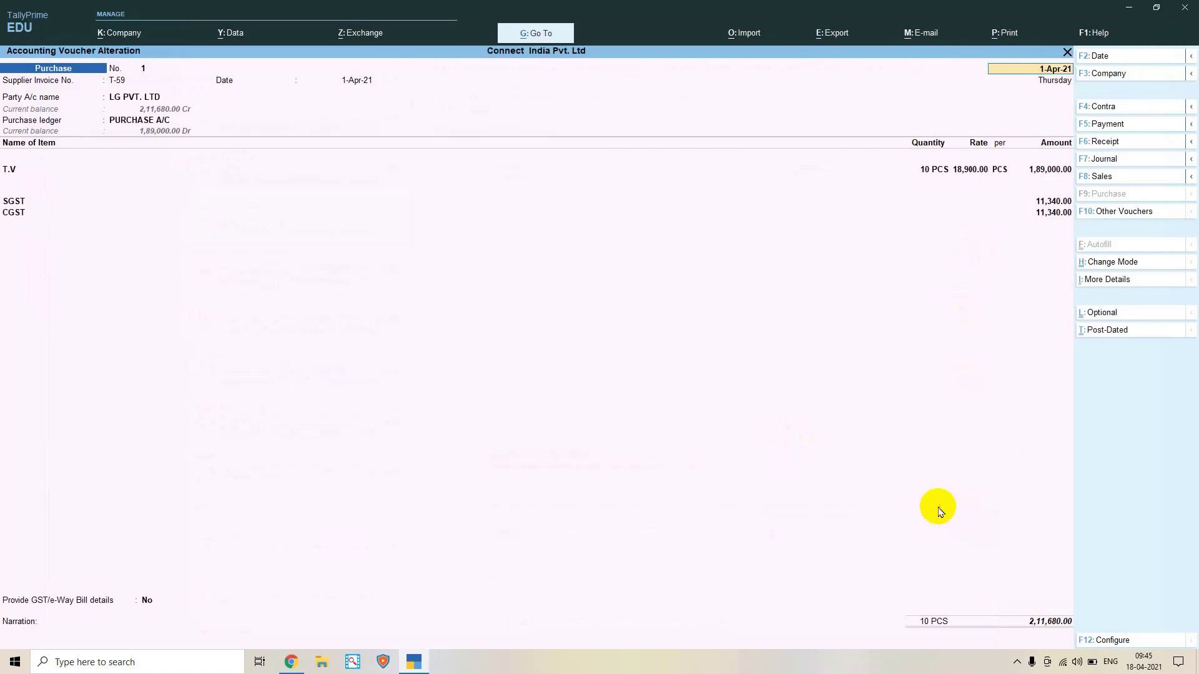
key(alt+p)
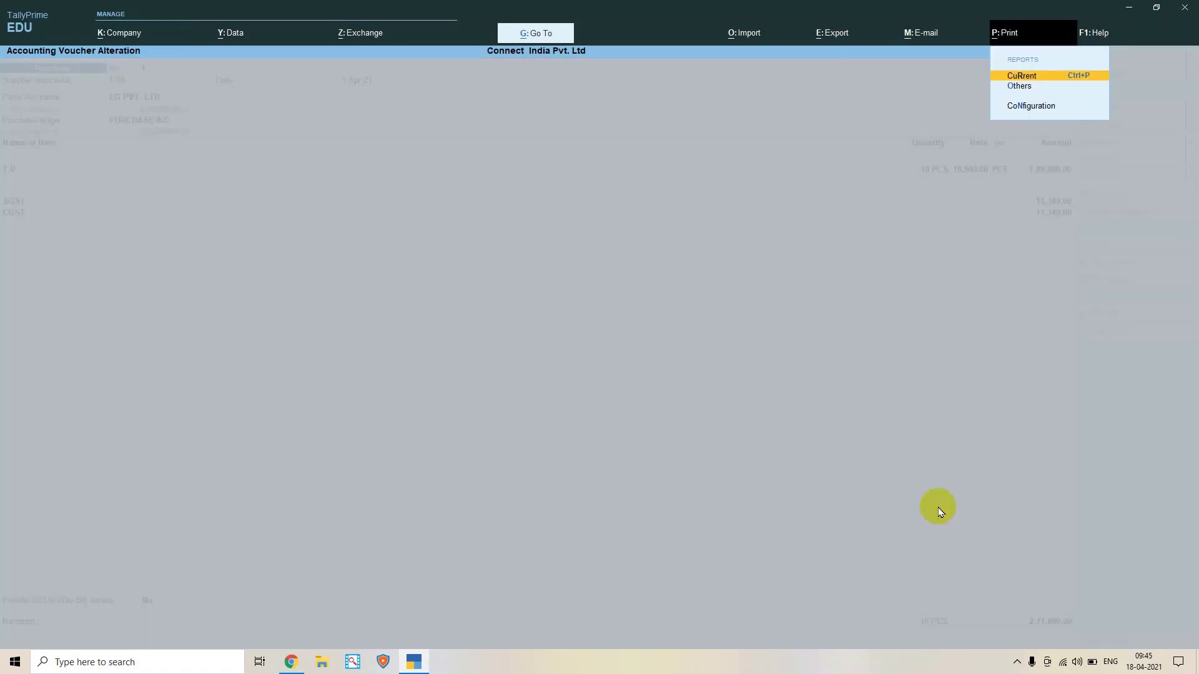
key(Return)
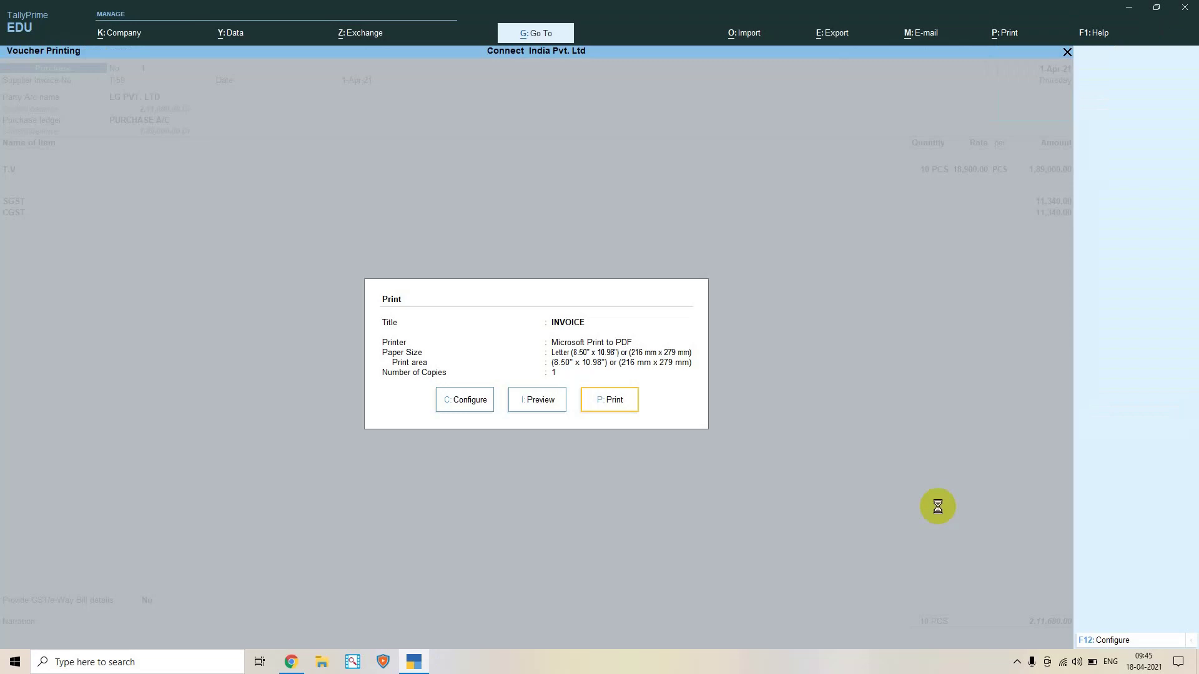
Preview the LG PVT. LTD purchase invoice zoomed in, checking the ₹2,11,680 total, then restore normal size
key(i)
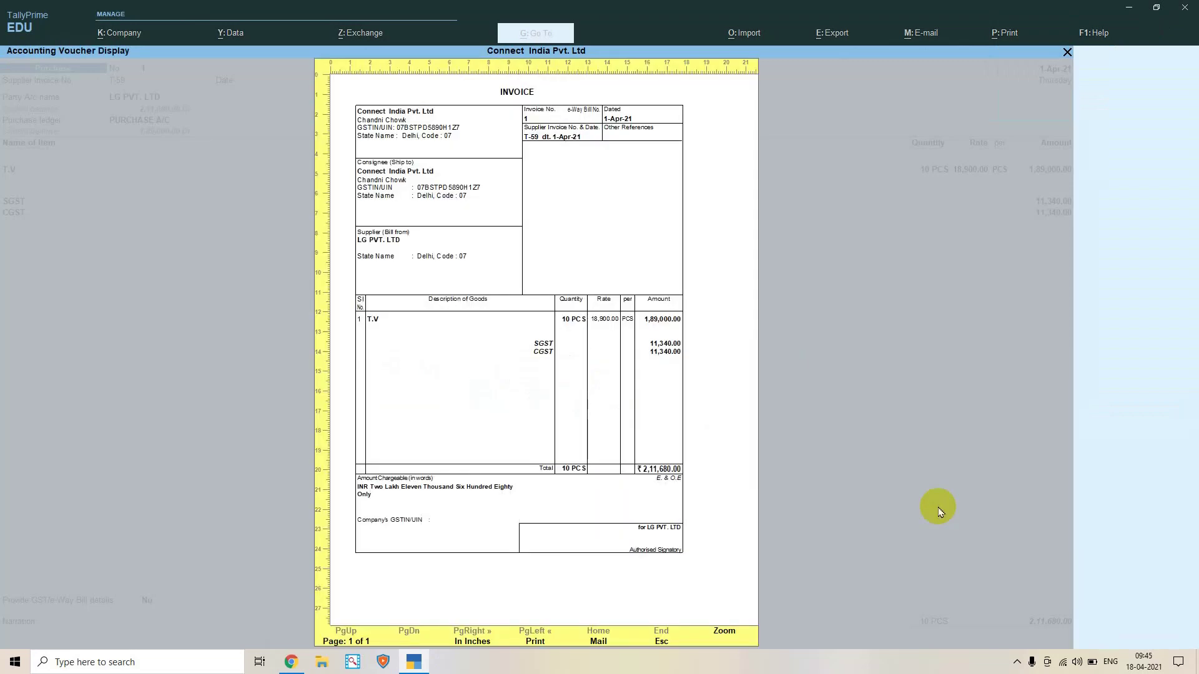
click(721, 635)
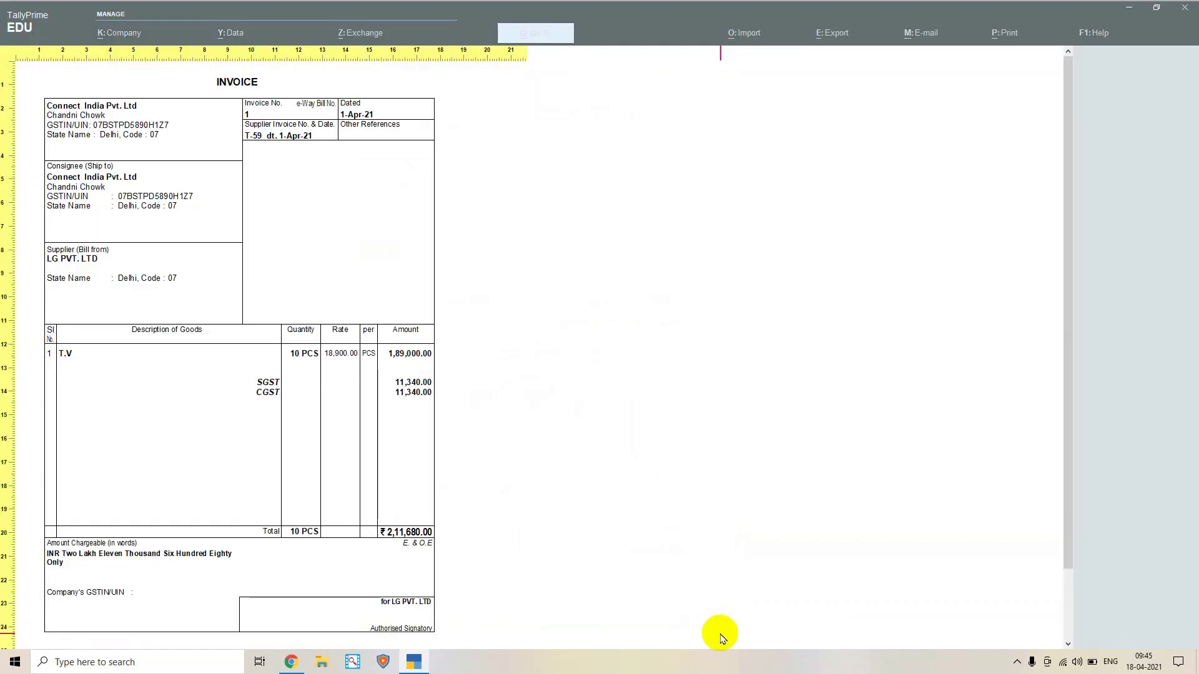
scroll(371, 341, down, 1)
scroll(374, 345, up, 1)
scroll(389, 391, down, 1)
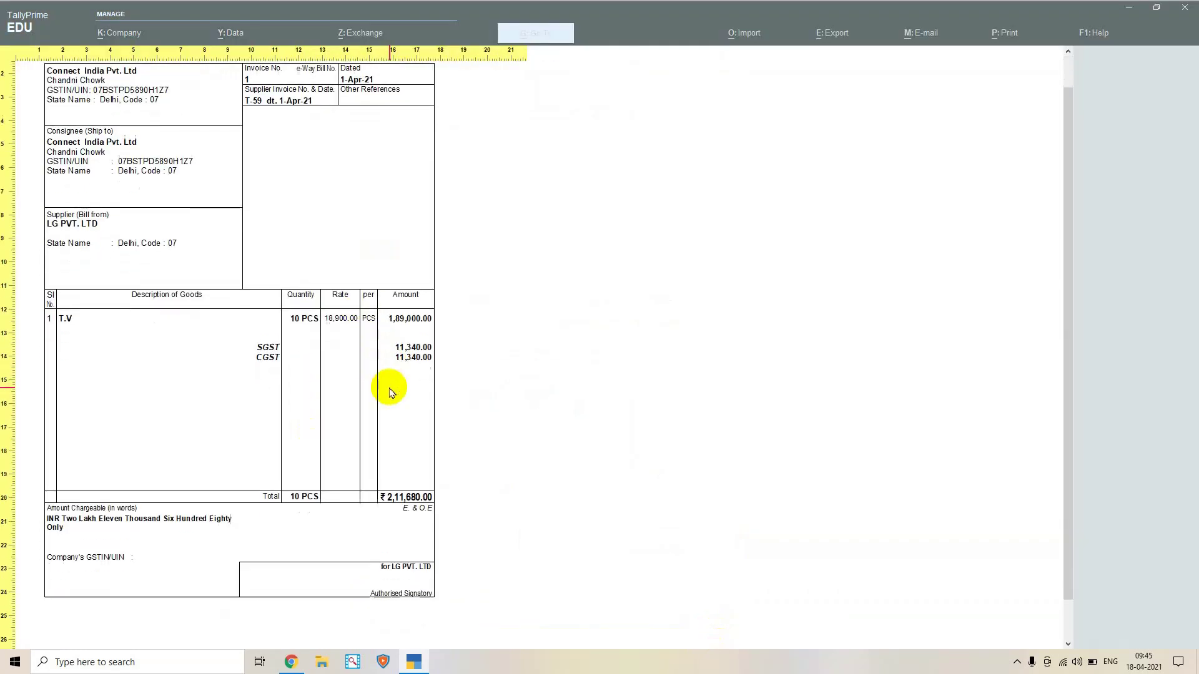
scroll(390, 392, up, 1)
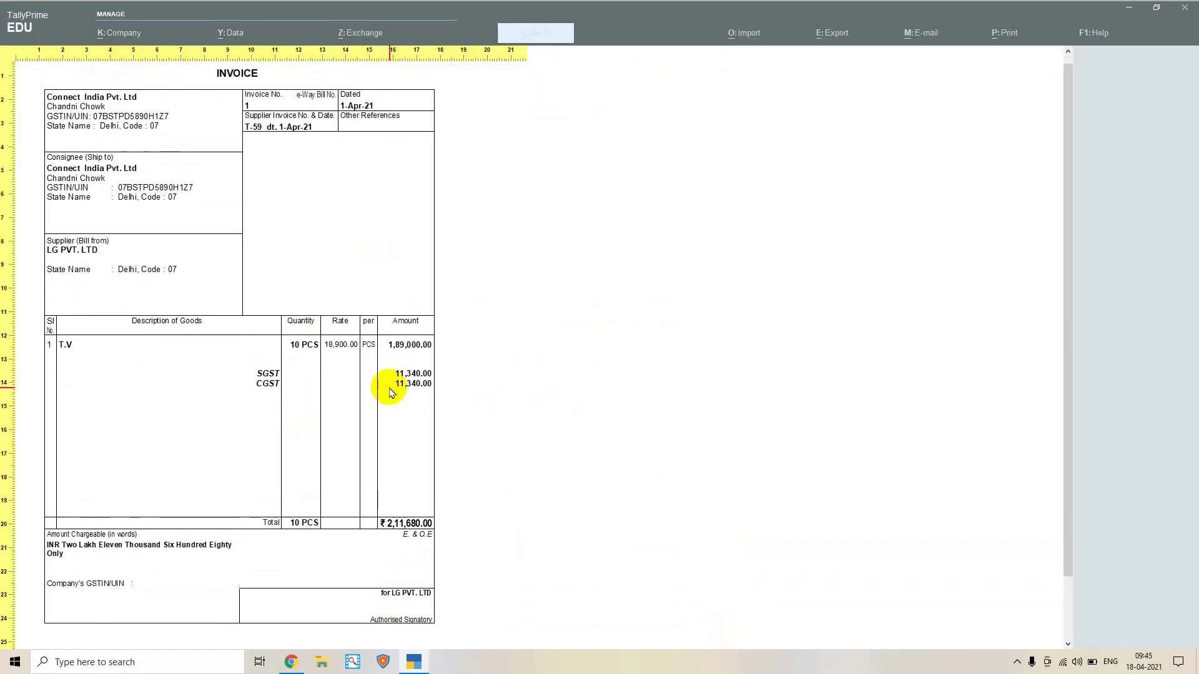
scroll(391, 392, down, 1)
scroll(392, 392, up, 1)
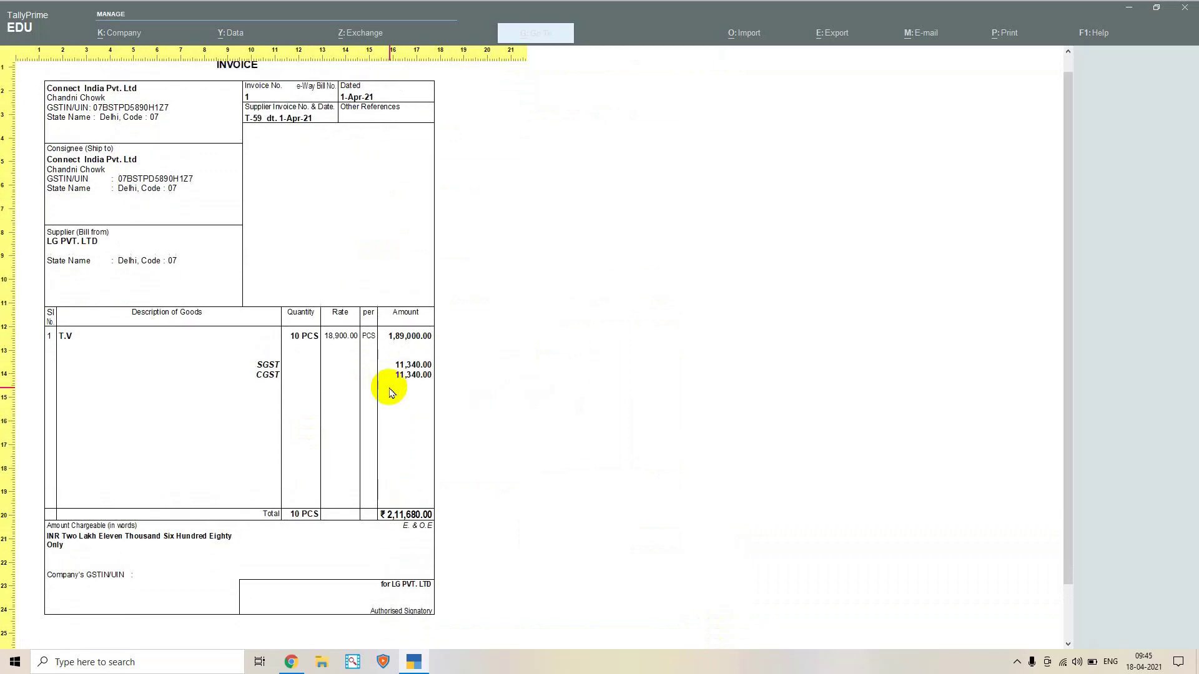
scroll(302, 383, down, 1)
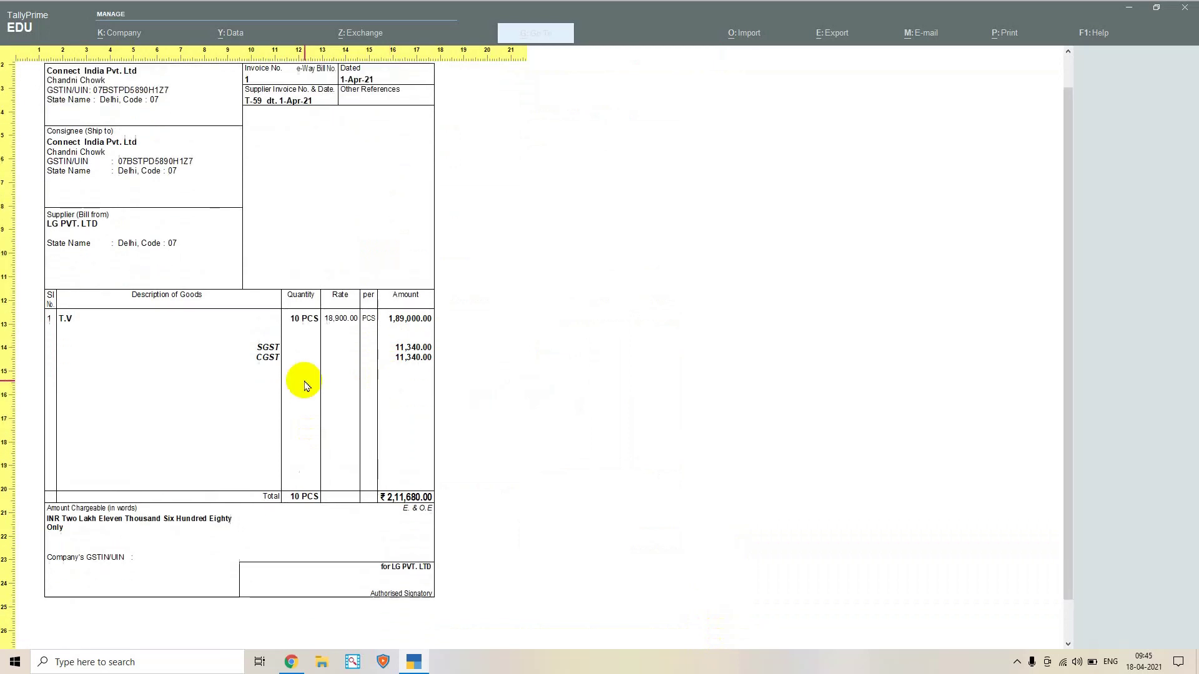
scroll(303, 383, up, 1)
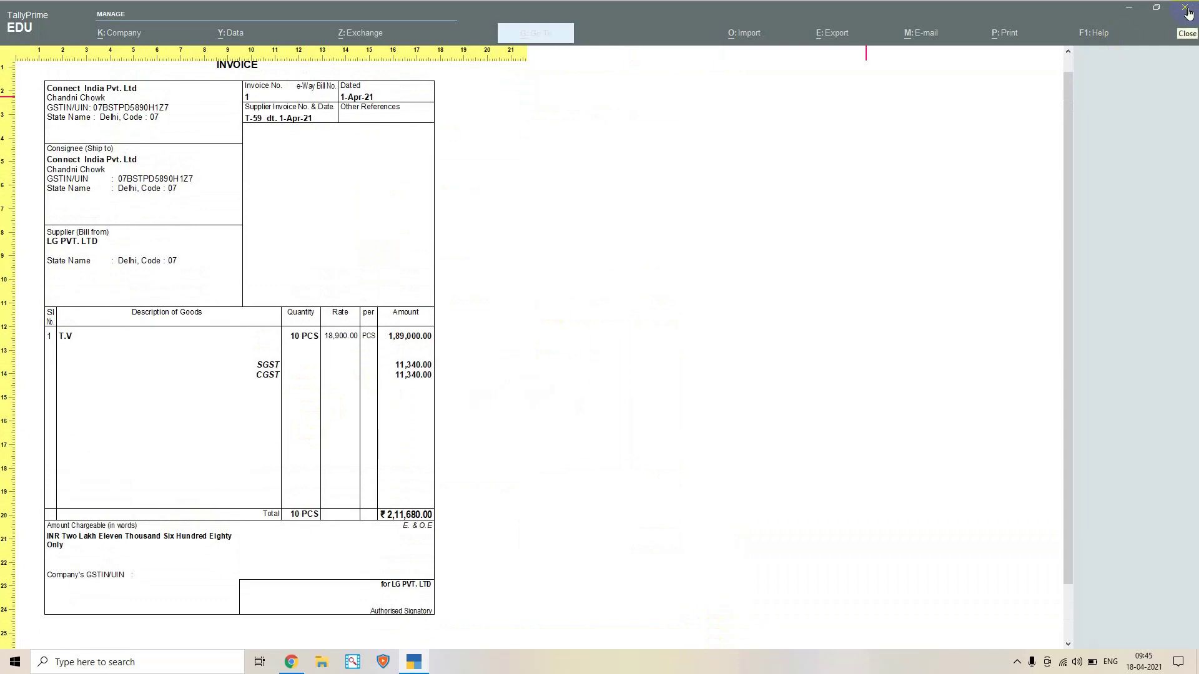
click(1186, 10)
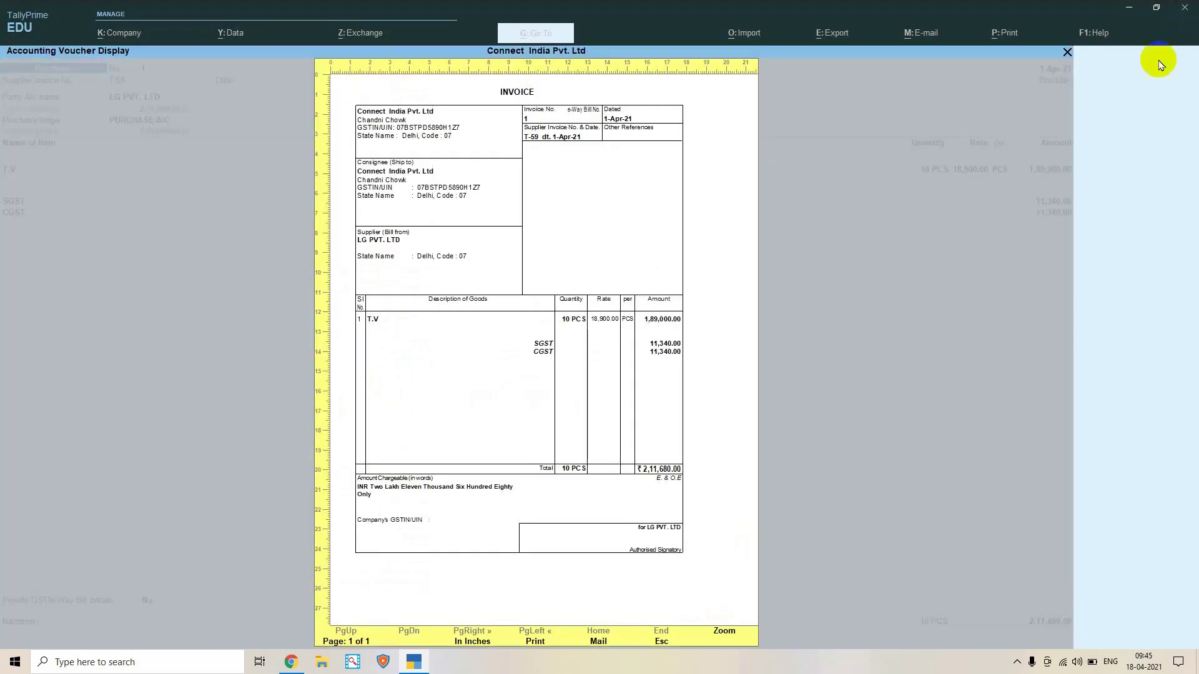
Quit TallyPrime and bring the browser showing the Income Tax e-Filing page forward
click(1187, 10)
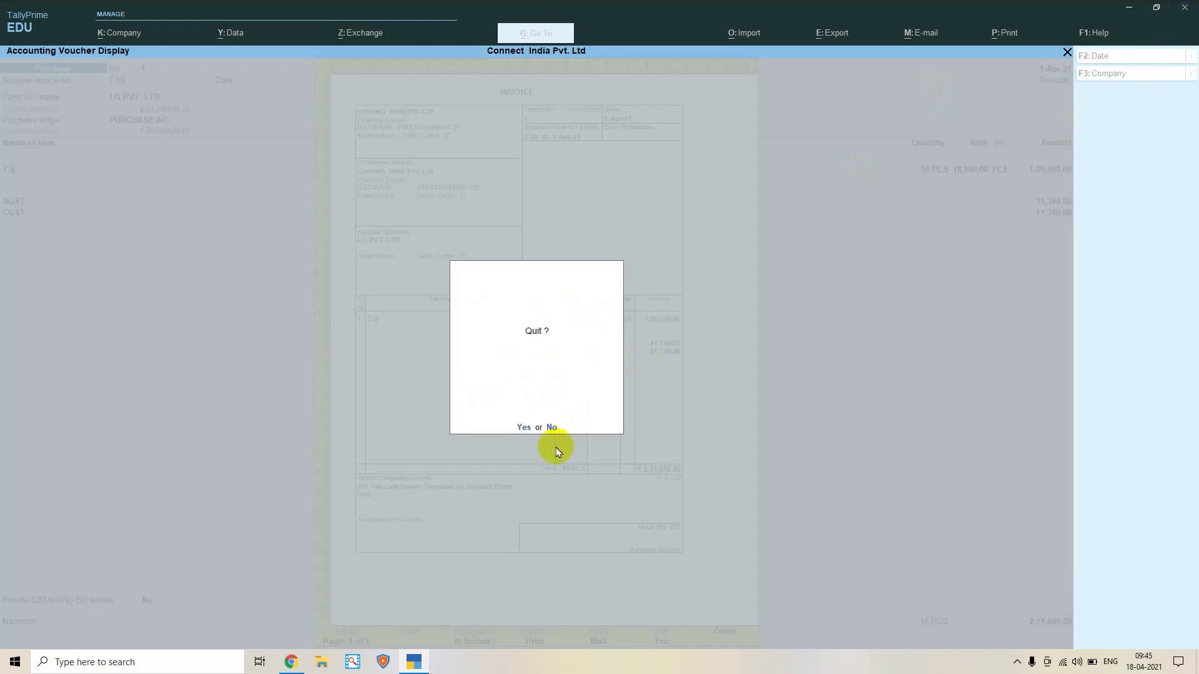
click(523, 428)
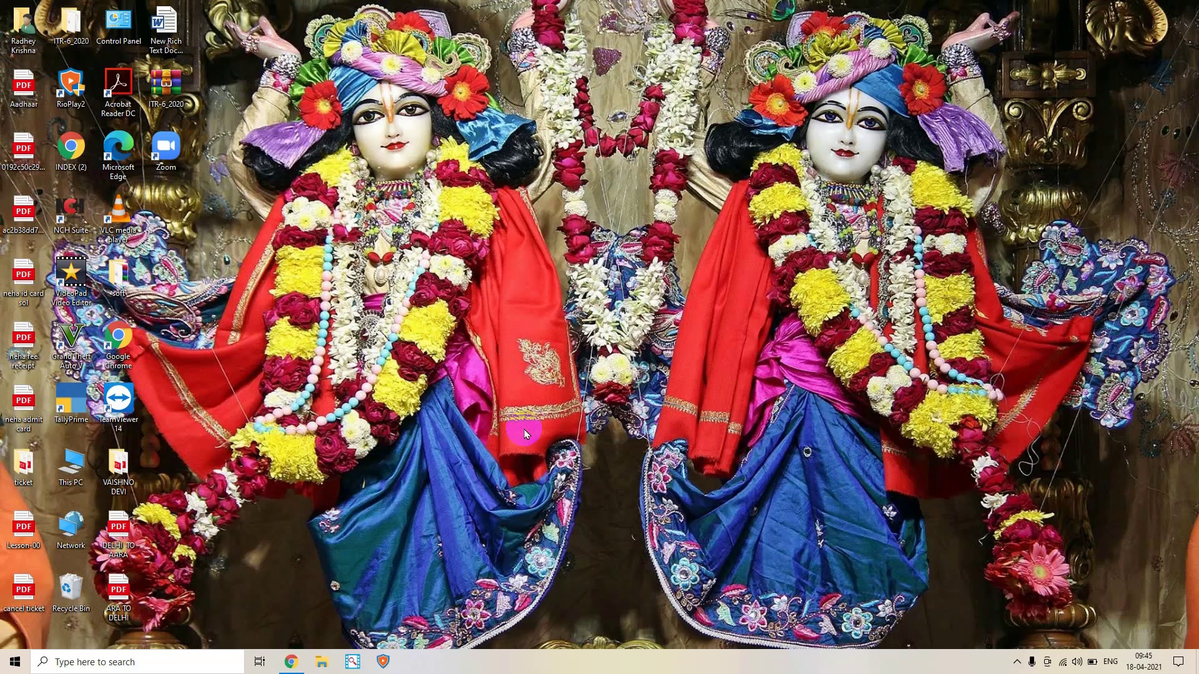
click(291, 662)
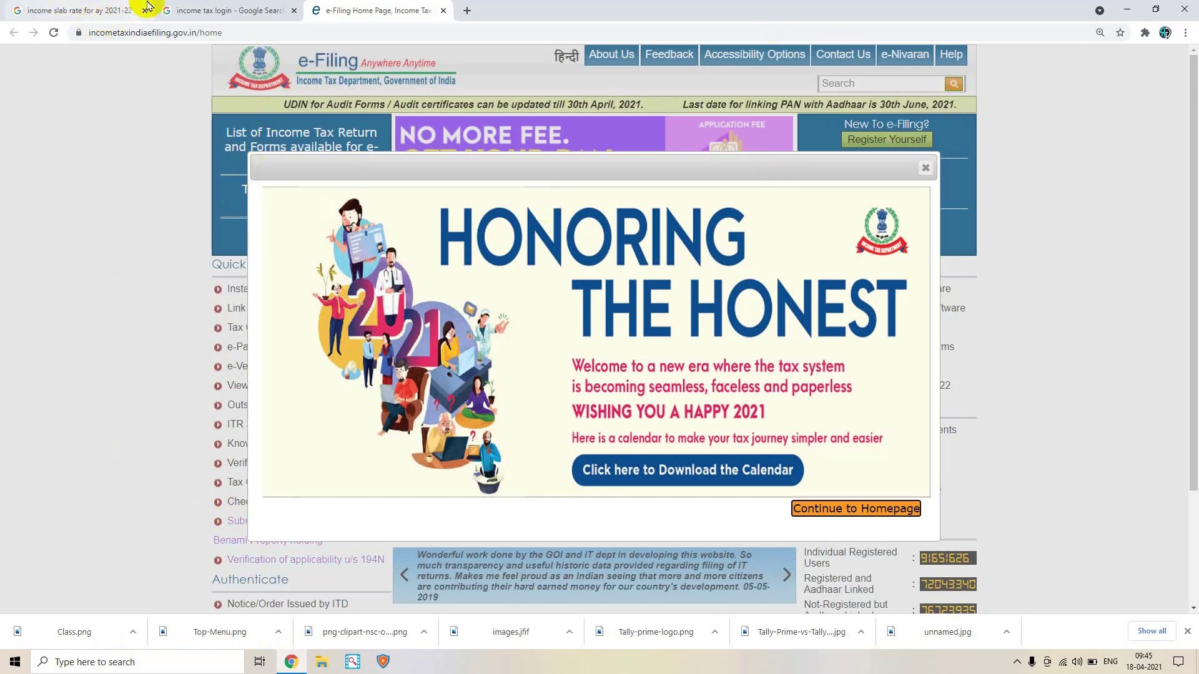
Bring up the 'income slab rate for ay 2021-22' results with the tax-slab table at the top
click(93, 6)
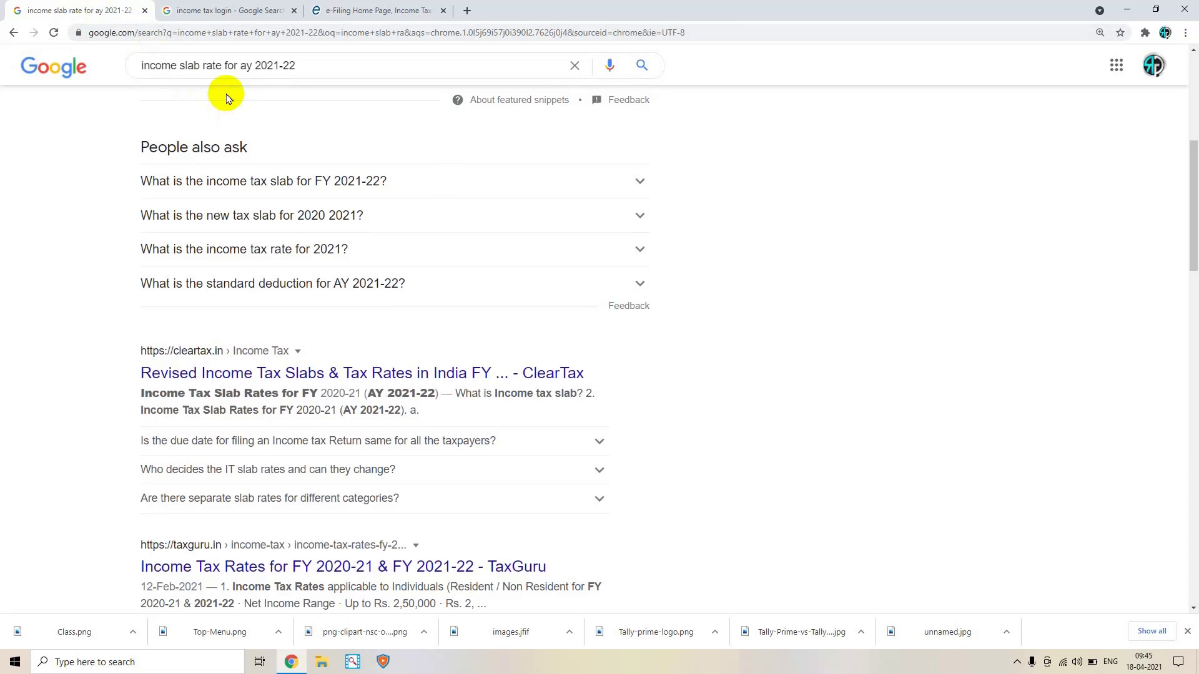
scroll(227, 94, up, 3)
scroll(228, 94, up, 3)
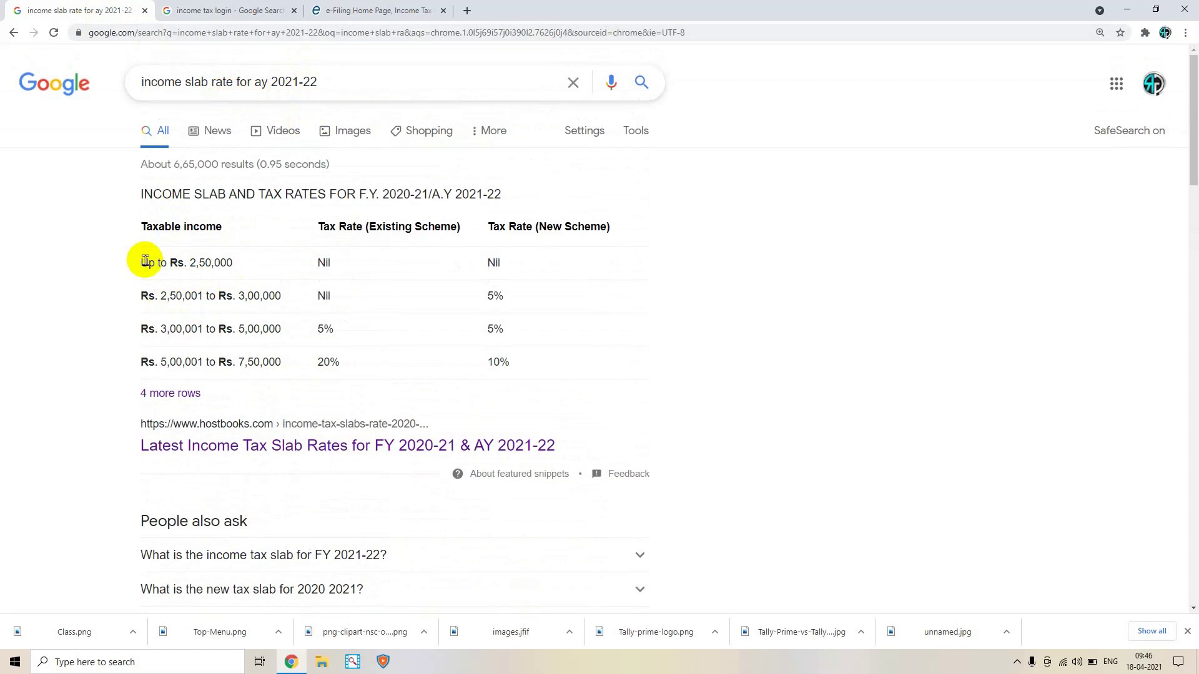
Highlight the first income slab and its Nil rate under the Existing and New schemes
drag(136, 263, 112, 262)
click(234, 265)
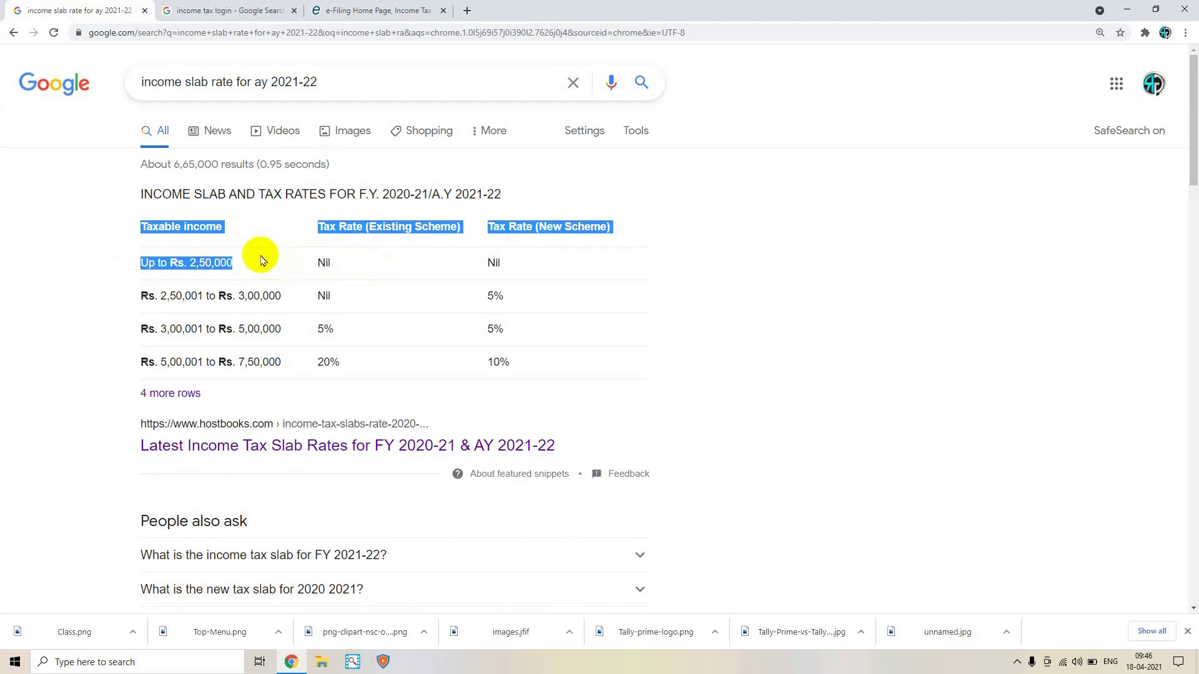
click(244, 262)
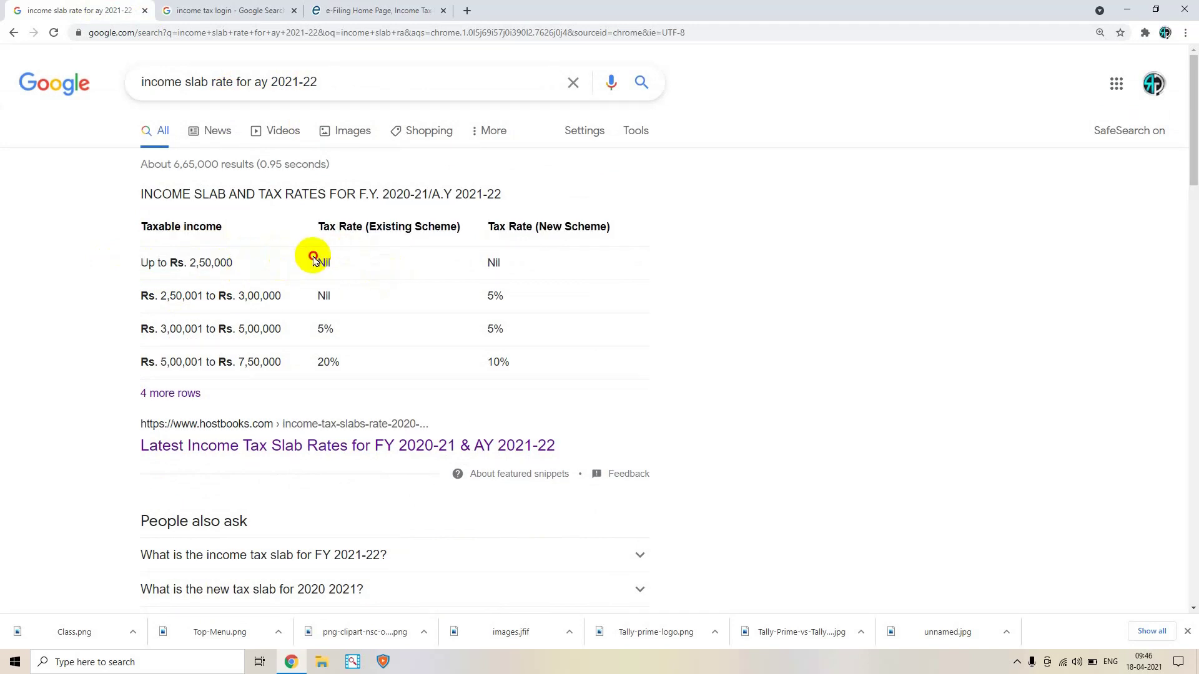
drag(314, 258, 356, 256)
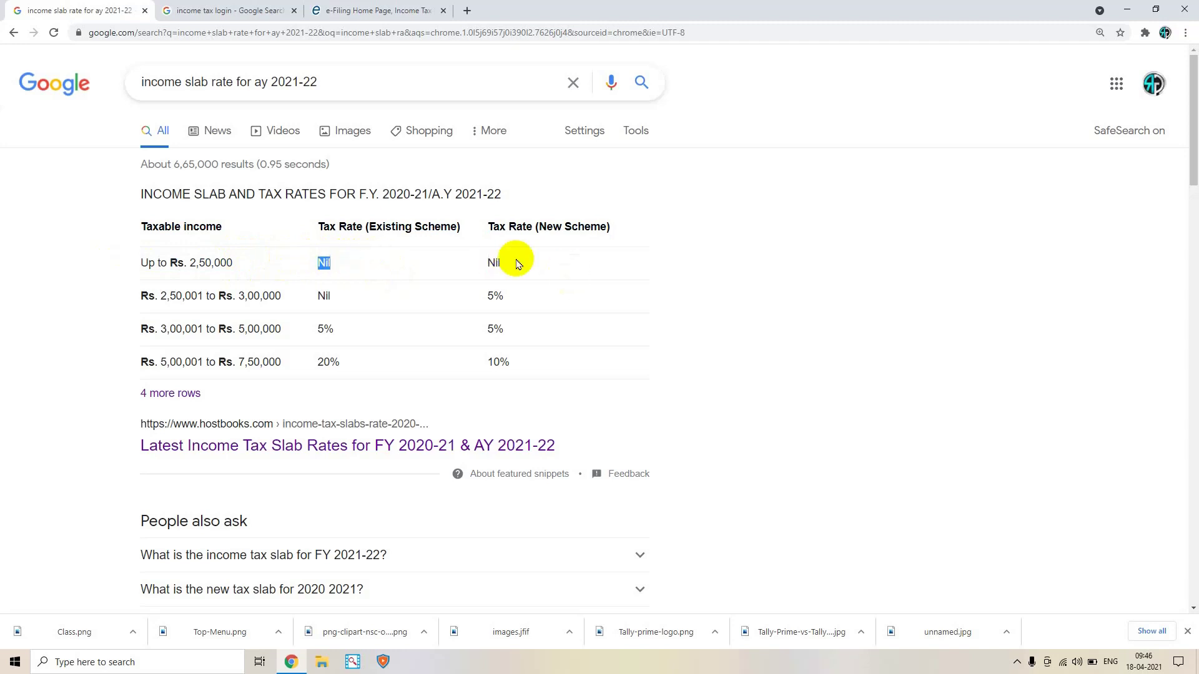
drag(489, 261, 516, 262)
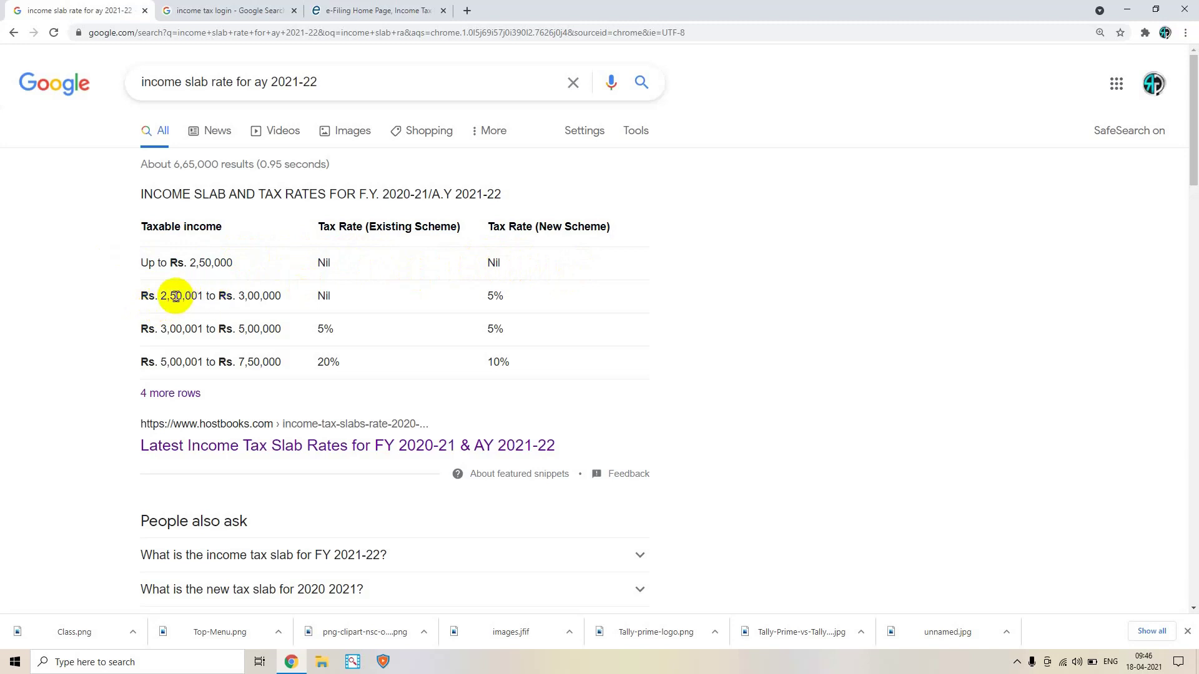
Highlight the second slab's 3,00,000 limit and 5% New Scheme rate, then go to the 'income tax login' results
drag(233, 296, 302, 302)
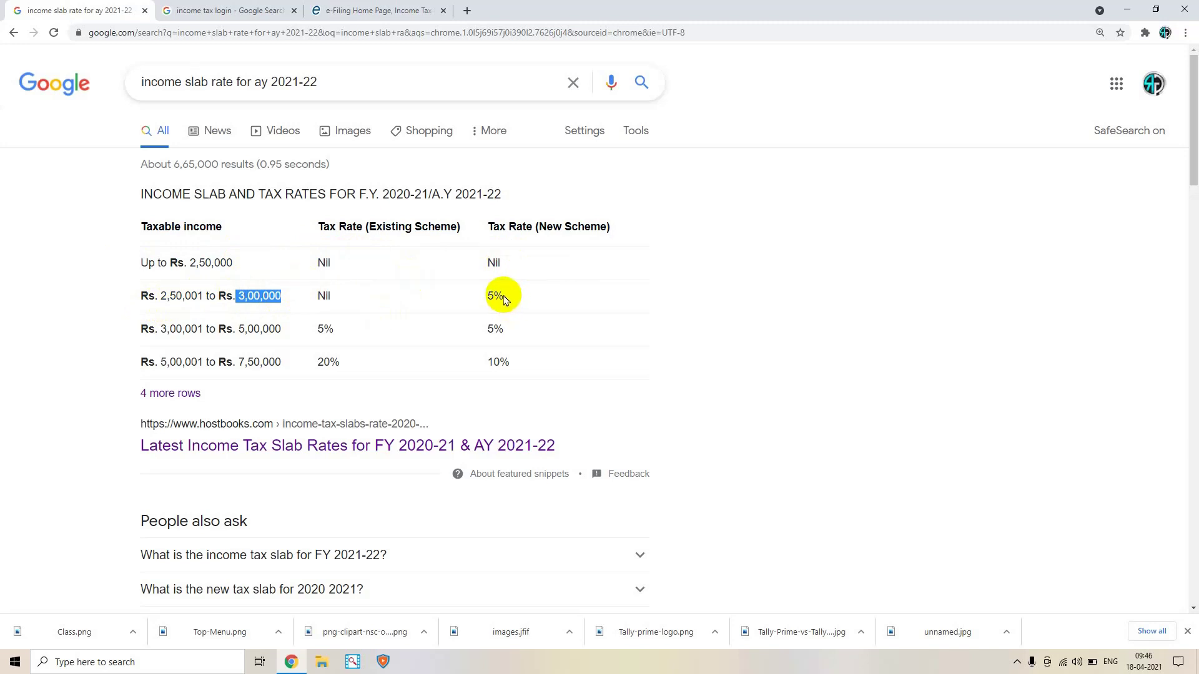
drag(504, 299, 478, 298)
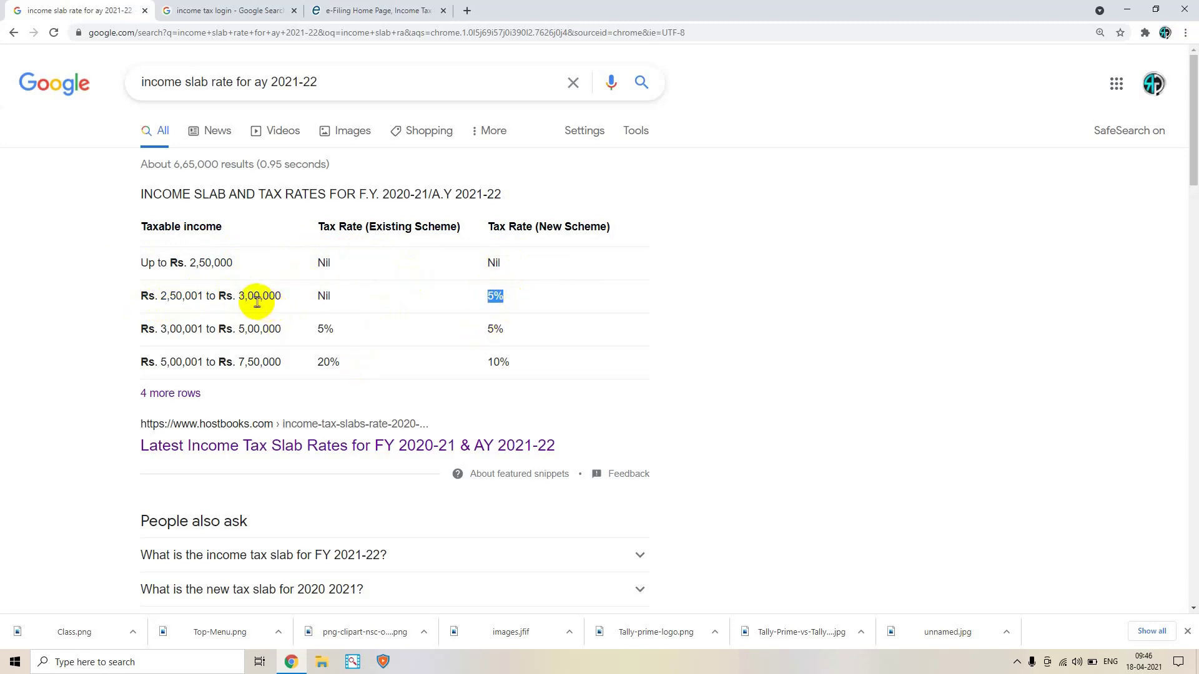
drag(286, 296, 236, 297)
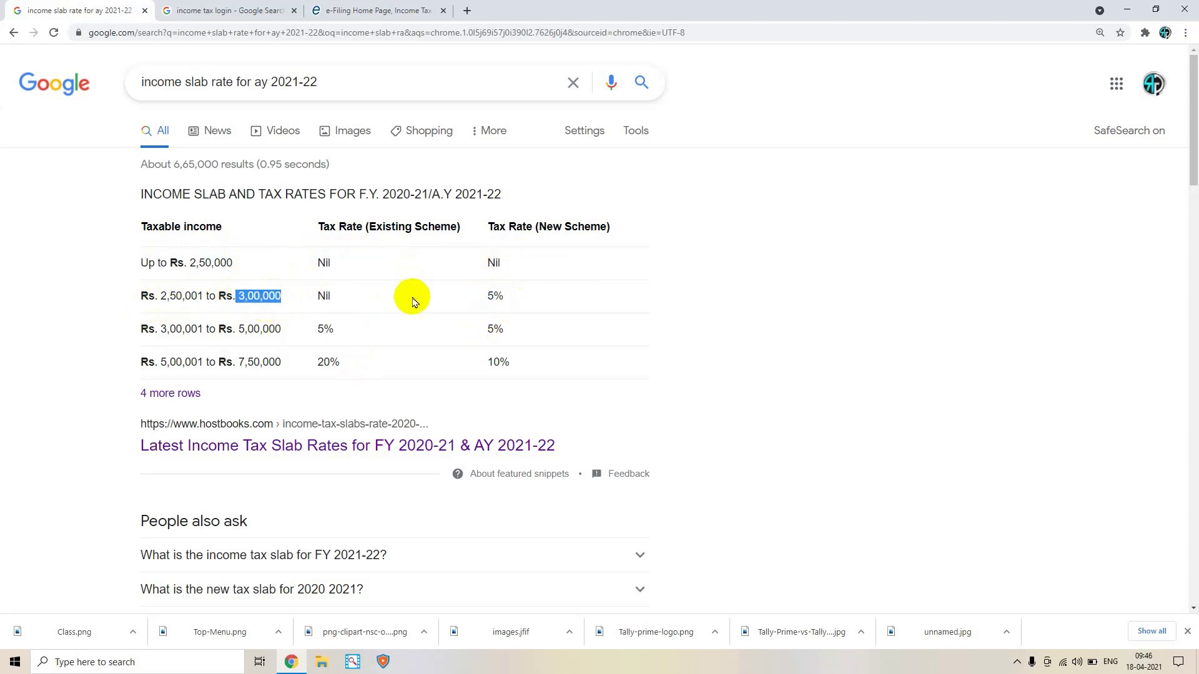
drag(508, 300, 496, 309)
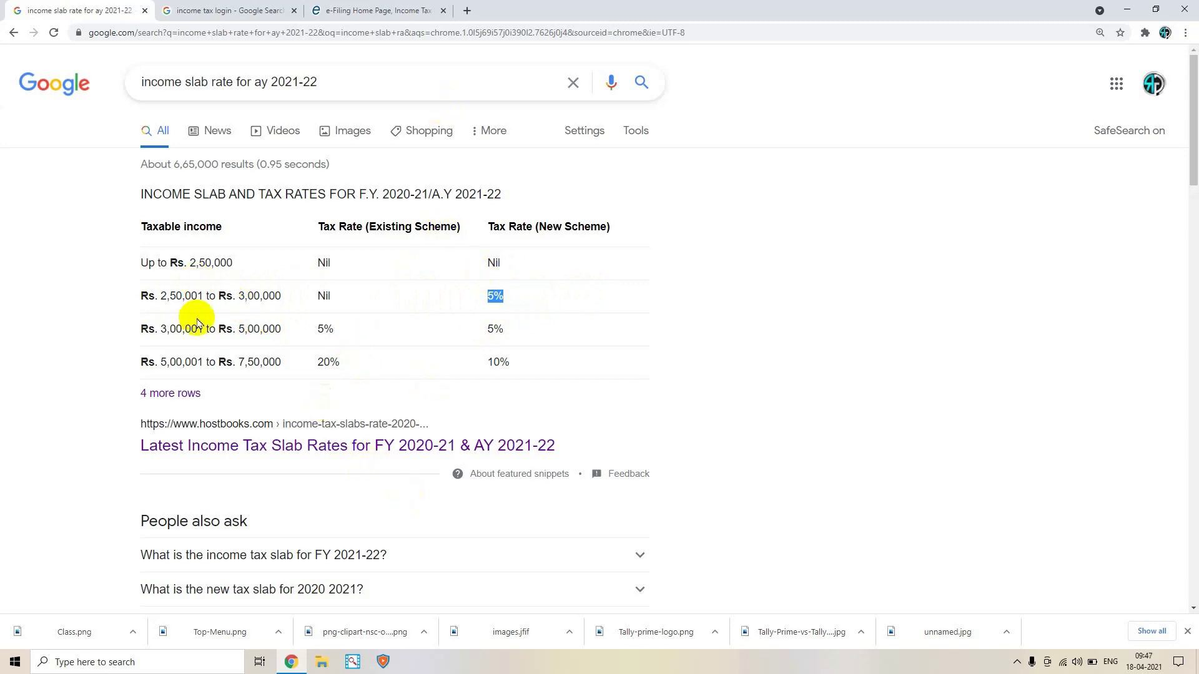
click(237, 9)
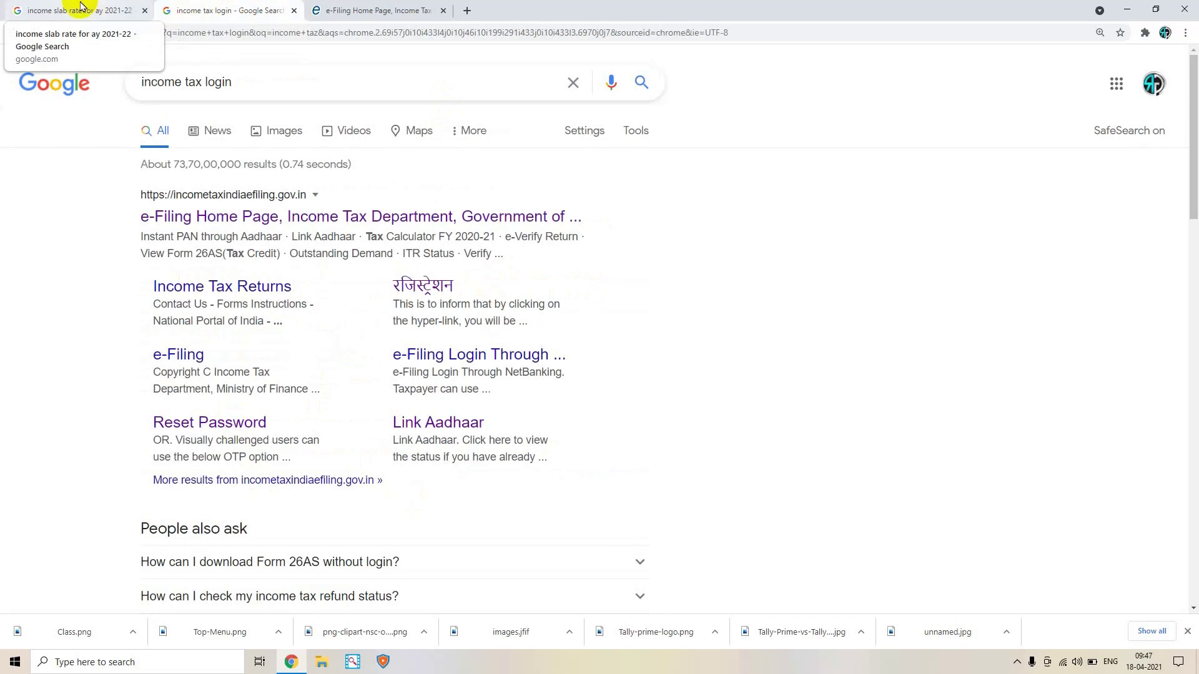
Bring up the Income Tax e-Filing Home Page and close its 'Honoring the Honest' popup
click(381, 4)
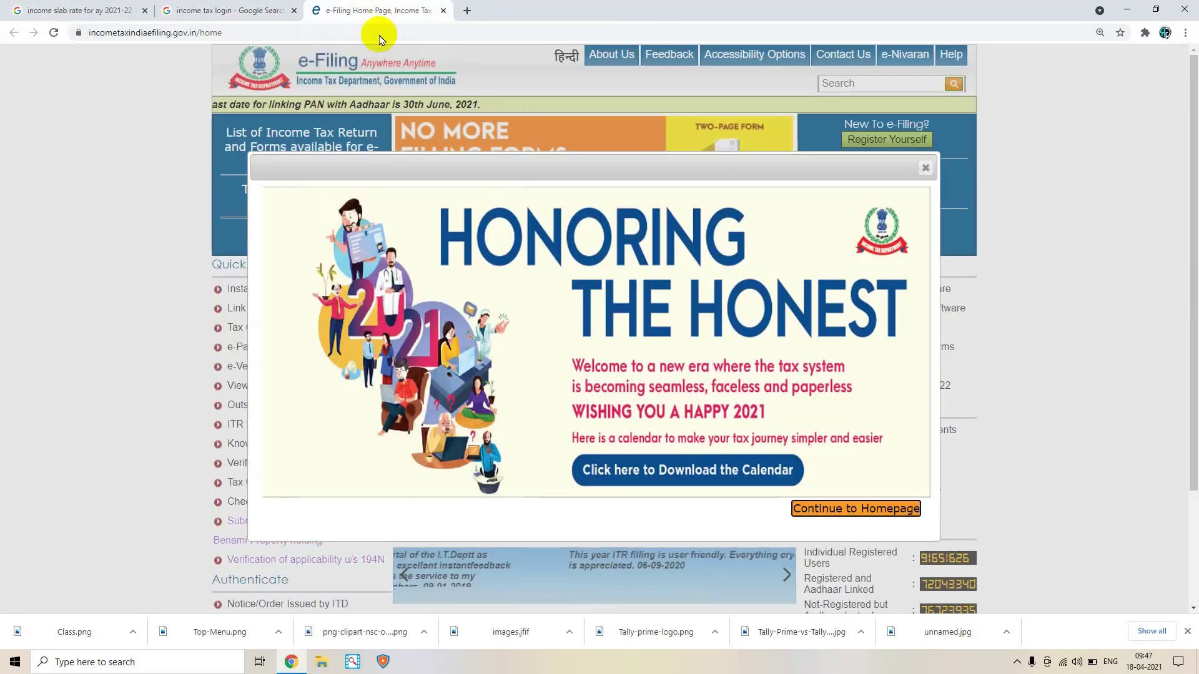
click(253, 11)
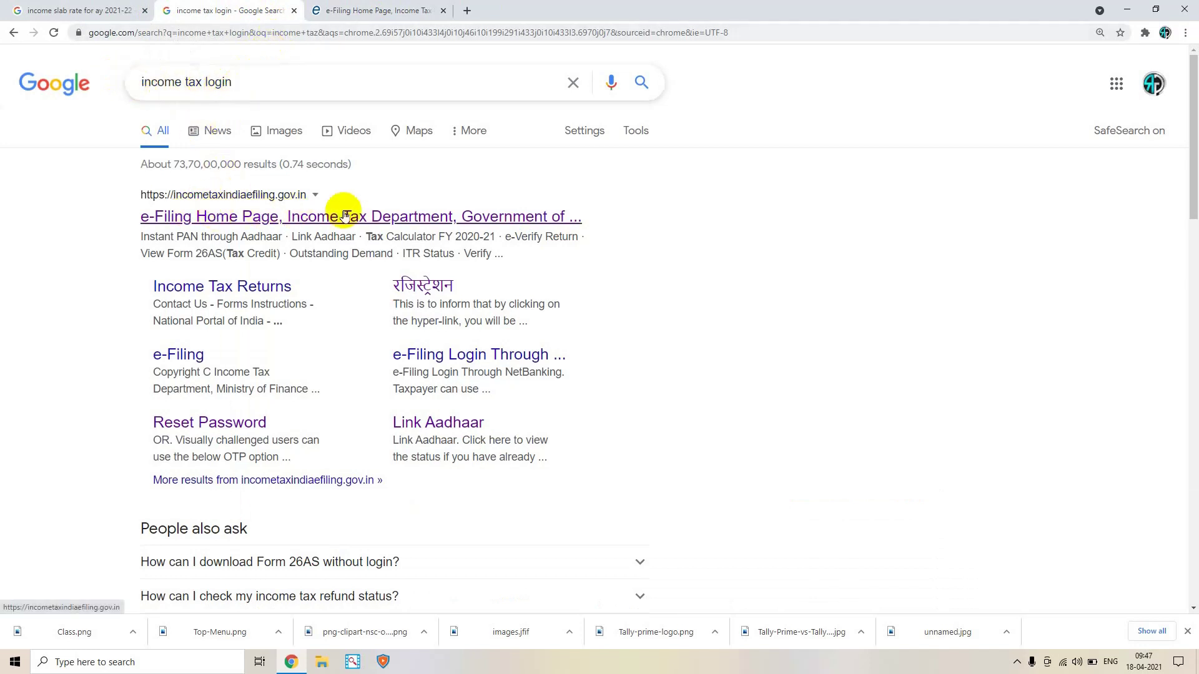
click(375, 11)
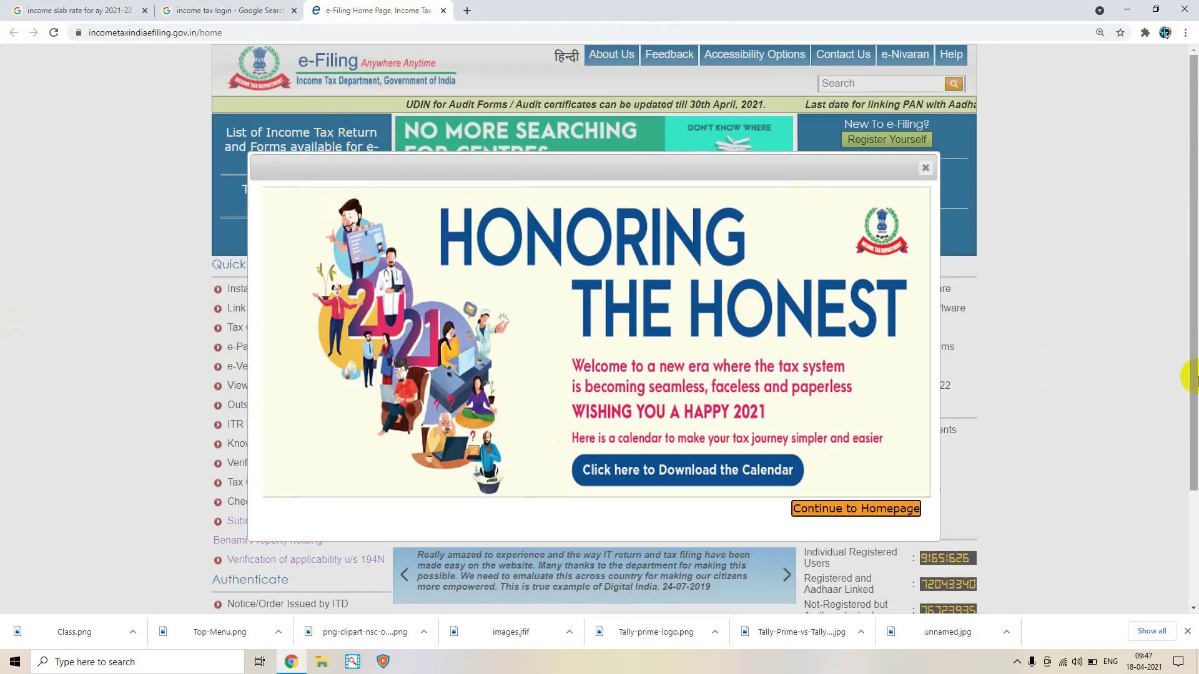
click(925, 167)
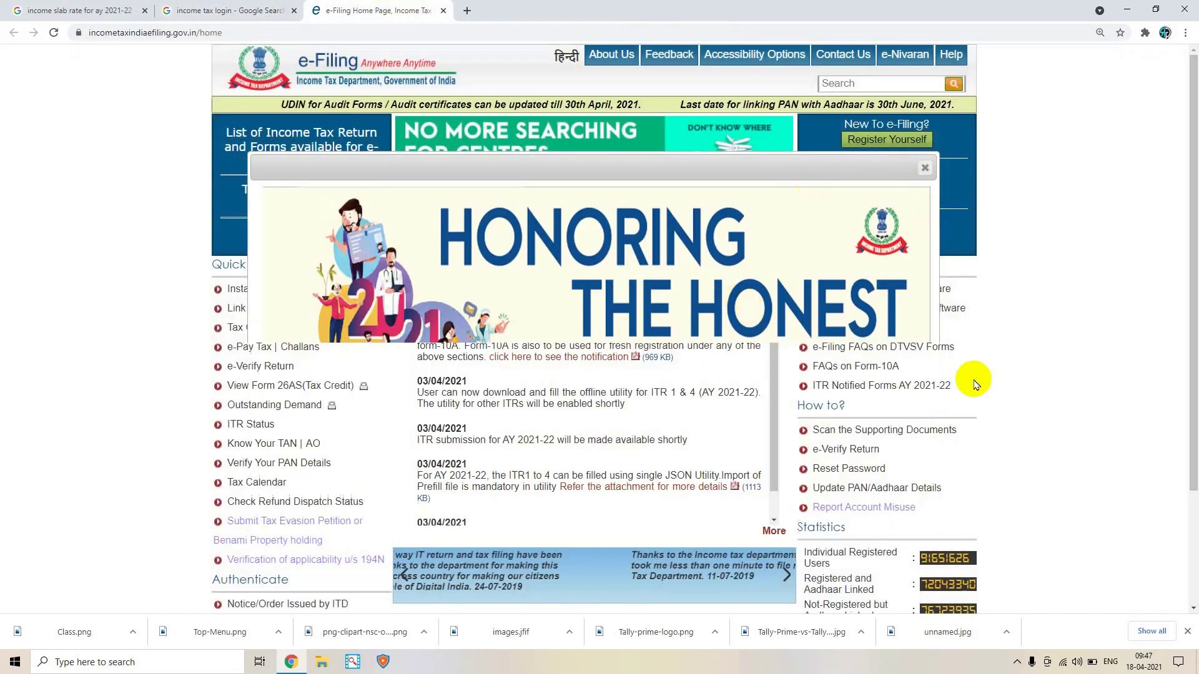
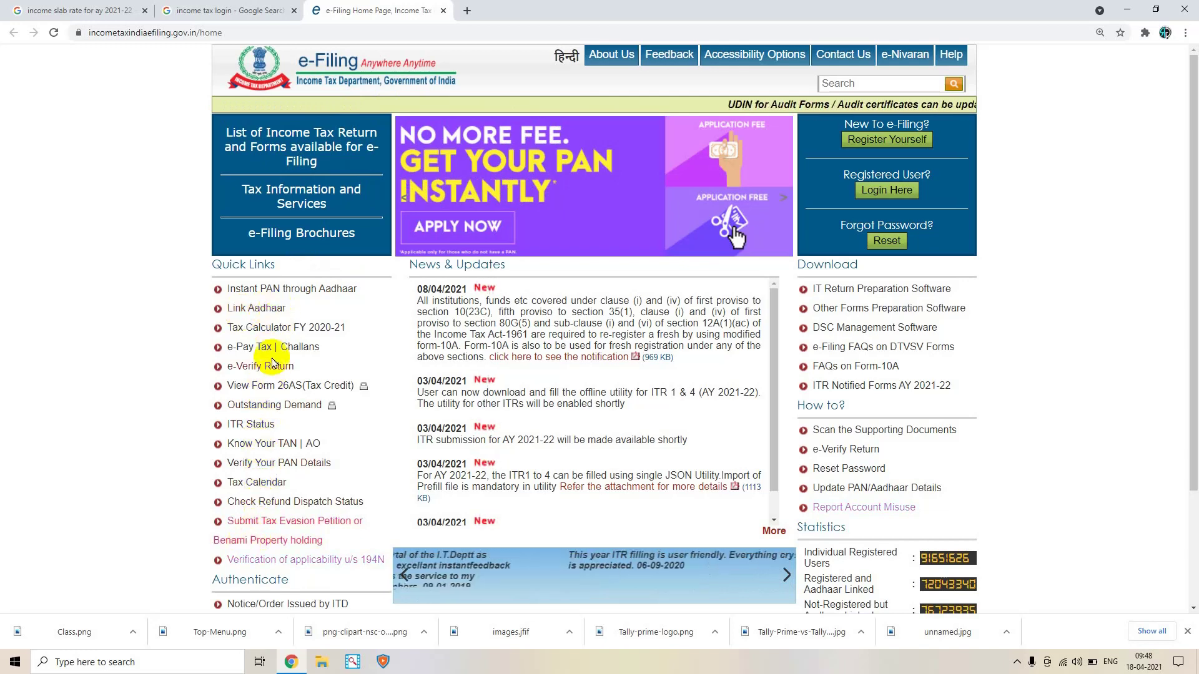
From the e-Filing home page, choose Login Here under 'Registered User?'
scroll(268, 493, down, 2)
scroll(279, 462, up, 2)
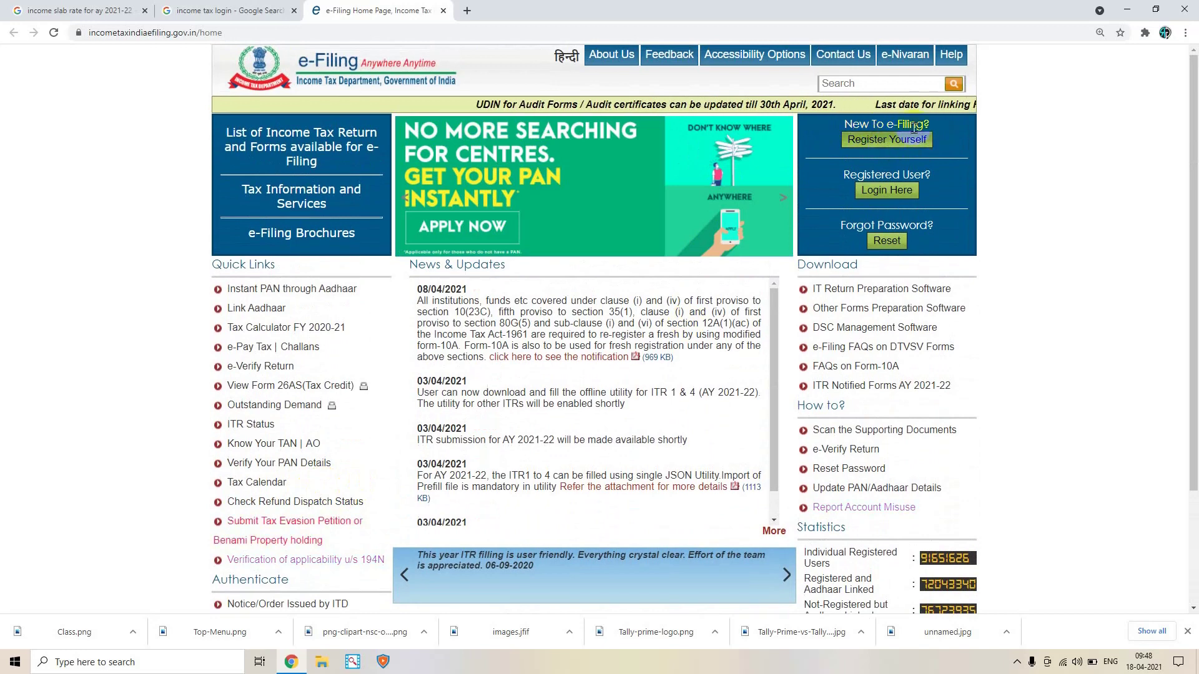
click(883, 195)
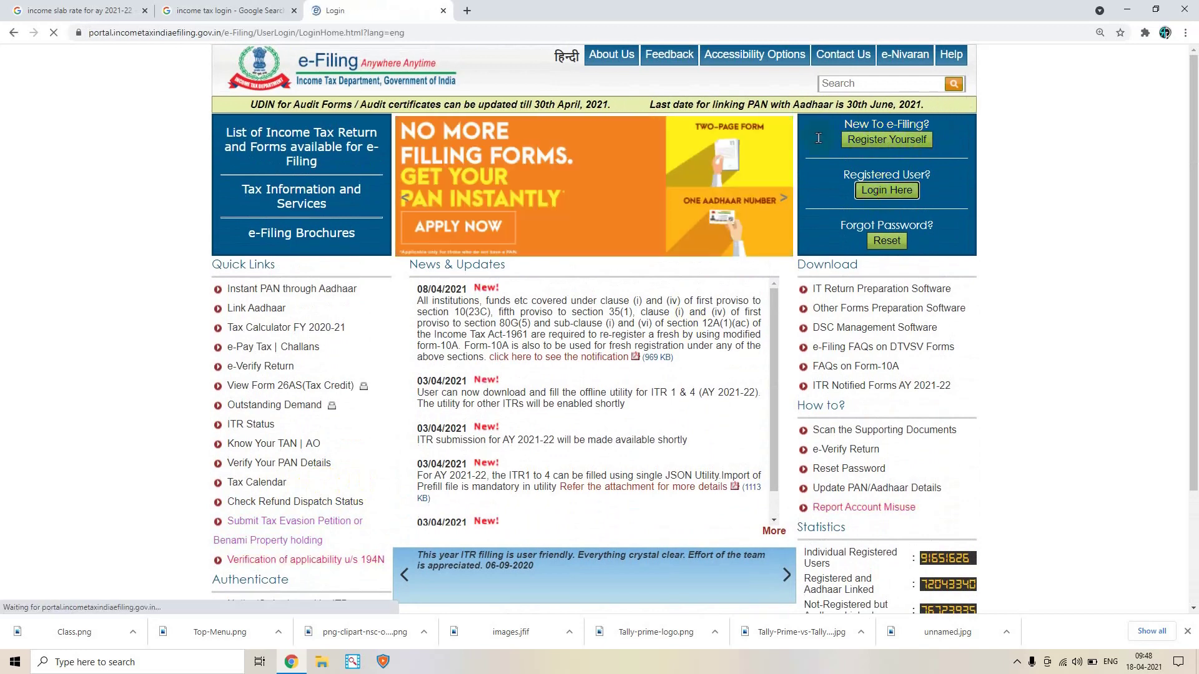
Sign in with the saved user ID and the captcha shown on the login page
click(922, 137)
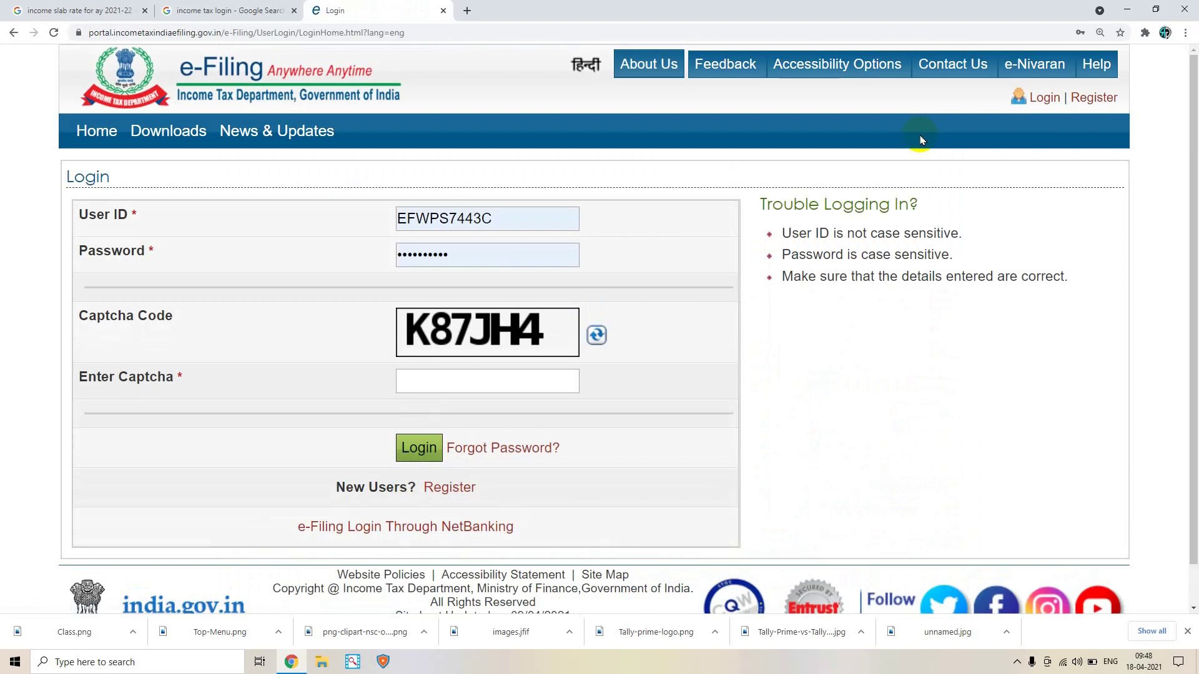
click(403, 216)
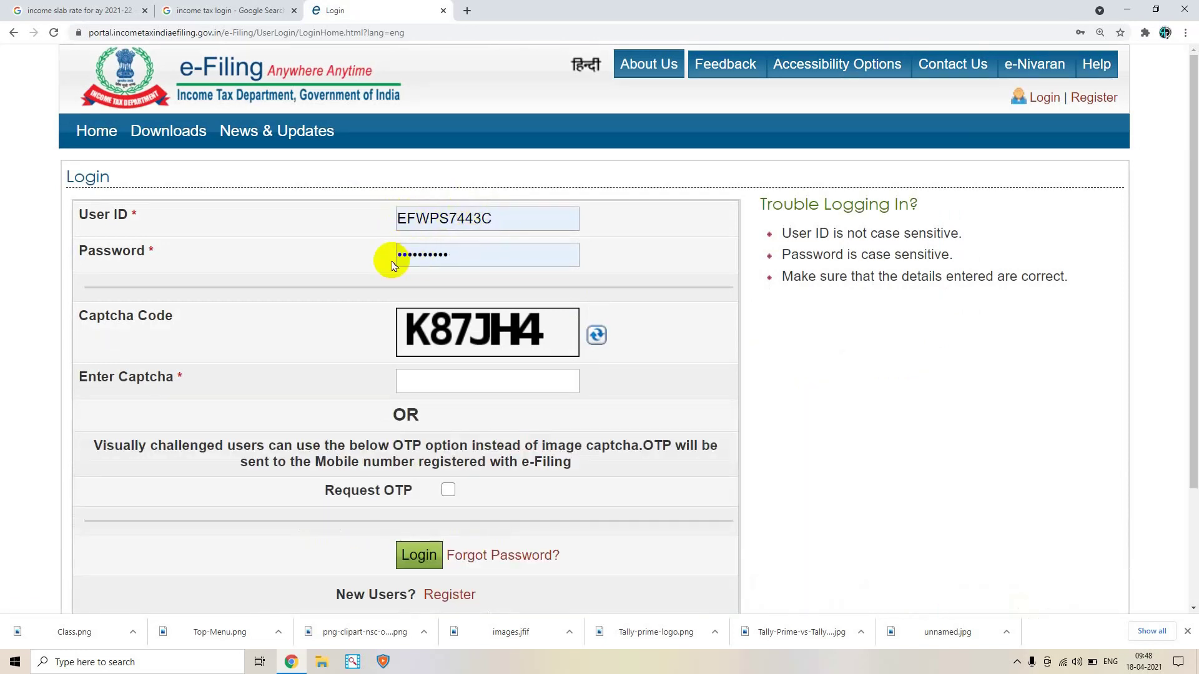
scroll(453, 281, down, 1)
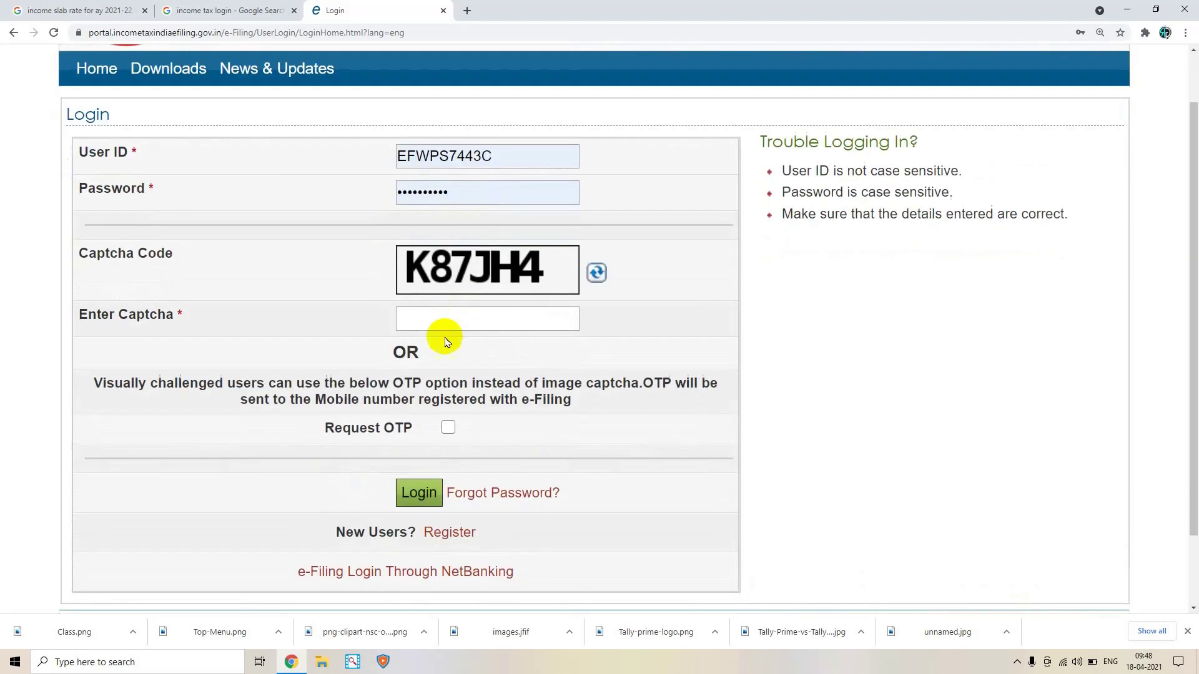
click(439, 323)
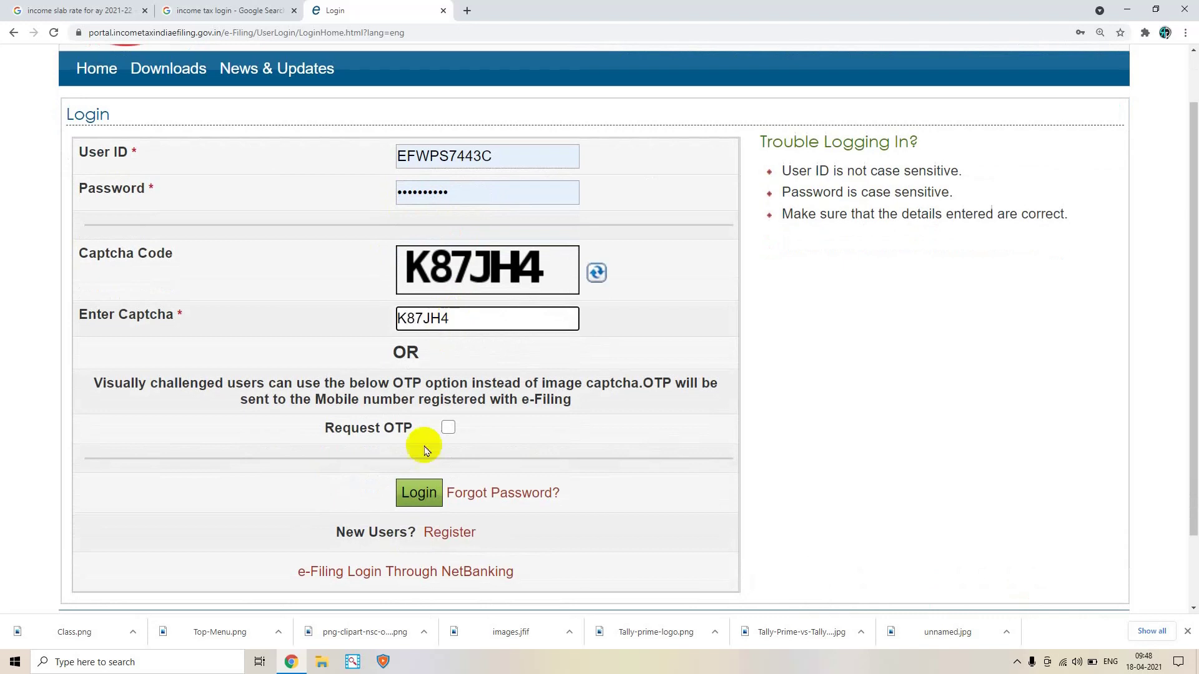
click(416, 495)
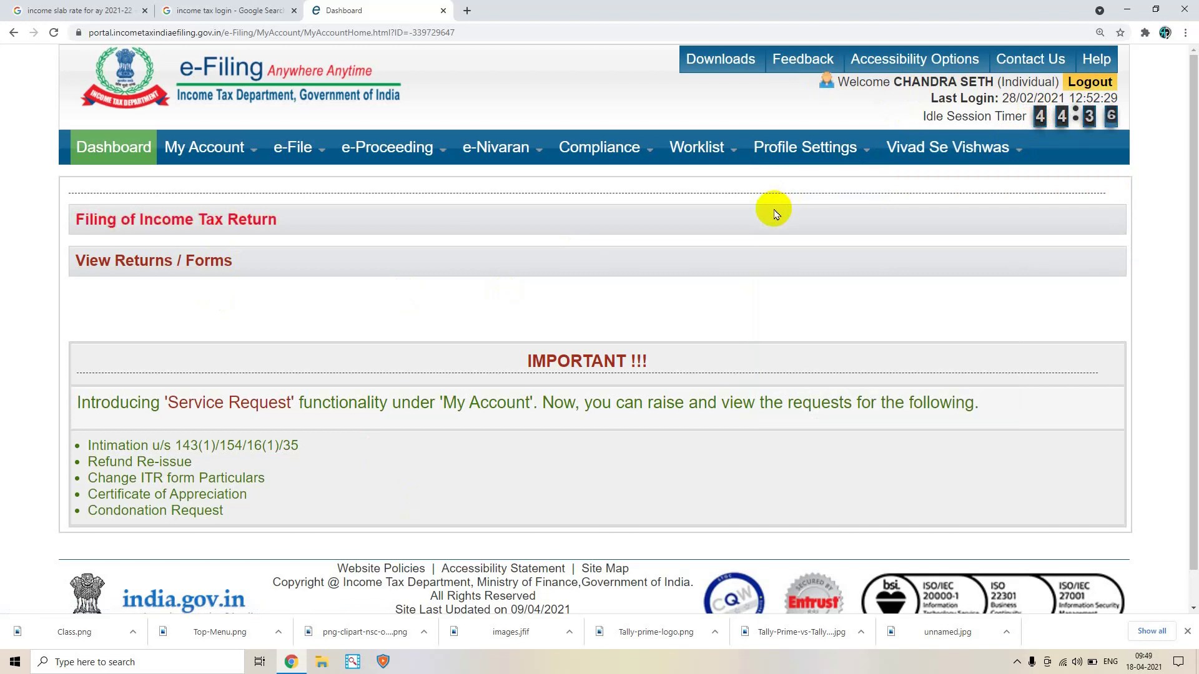
Browse the My Account, e-Proceeding, e-Nivaran, Worklist and Vivad Se Vishwas menus, then e-File
mouse_move(441, 157)
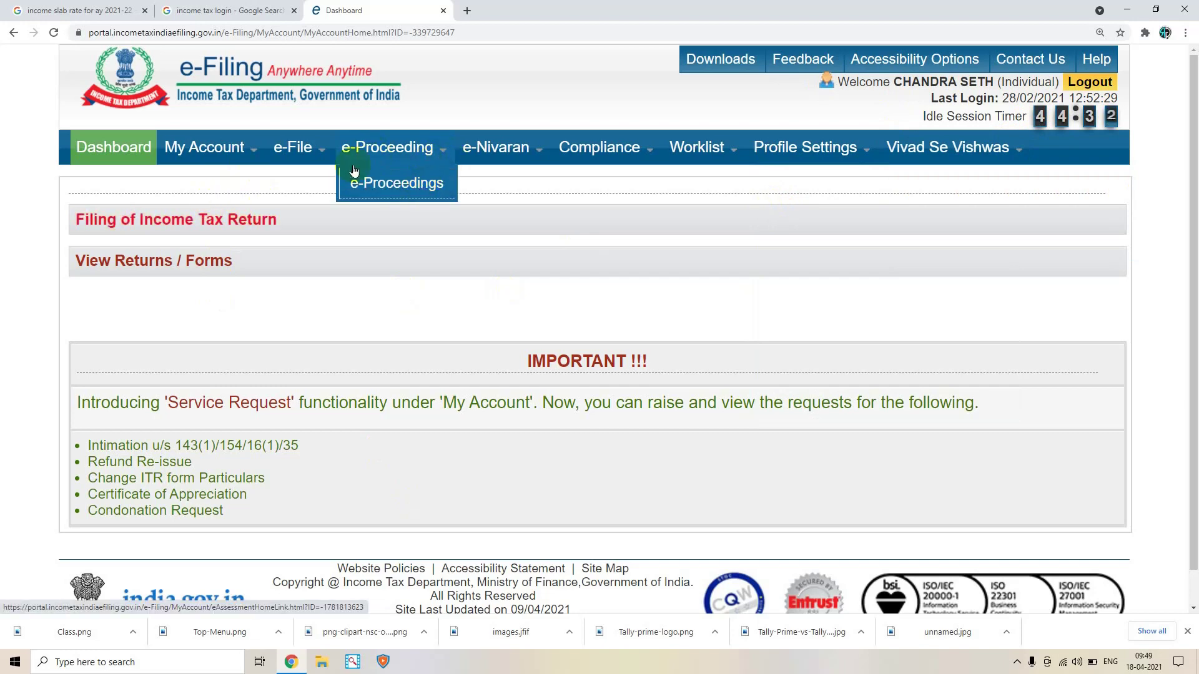
mouse_move(207, 160)
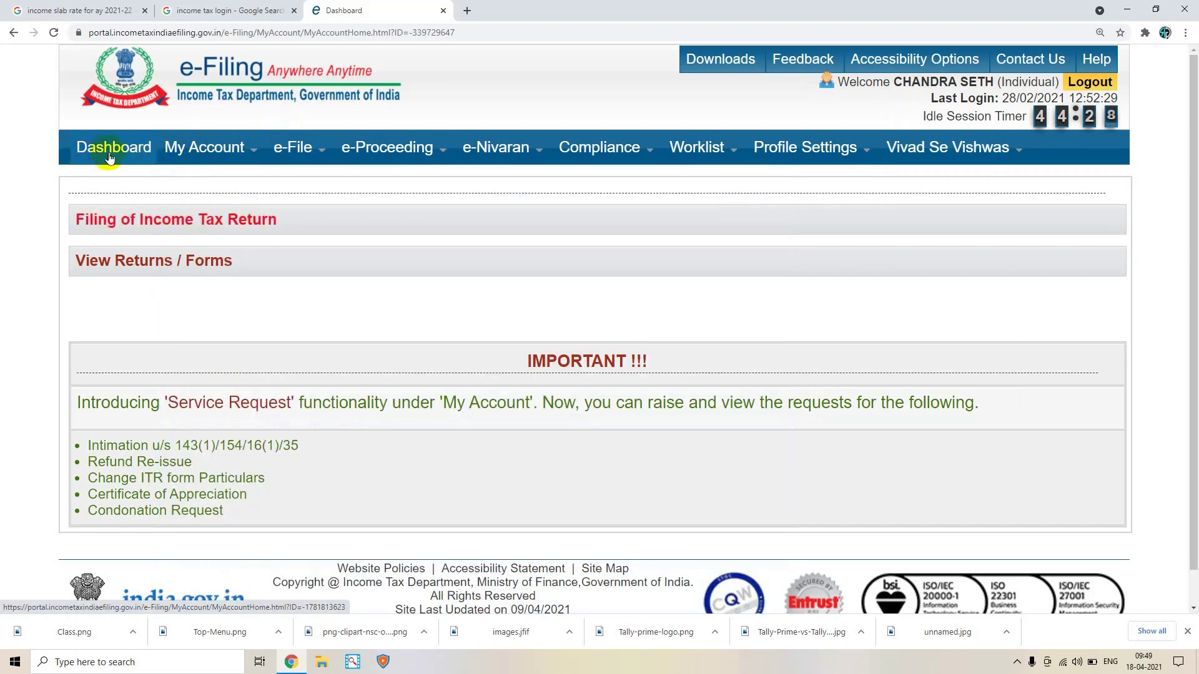
mouse_move(350, 150)
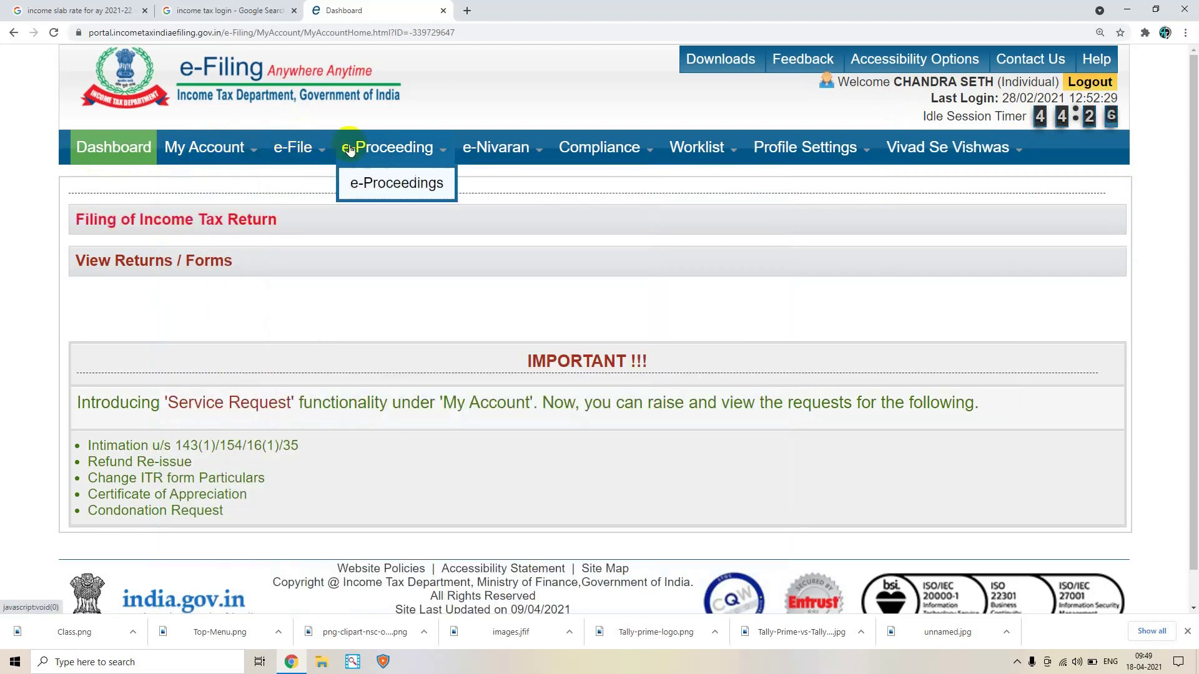
mouse_move(509, 148)
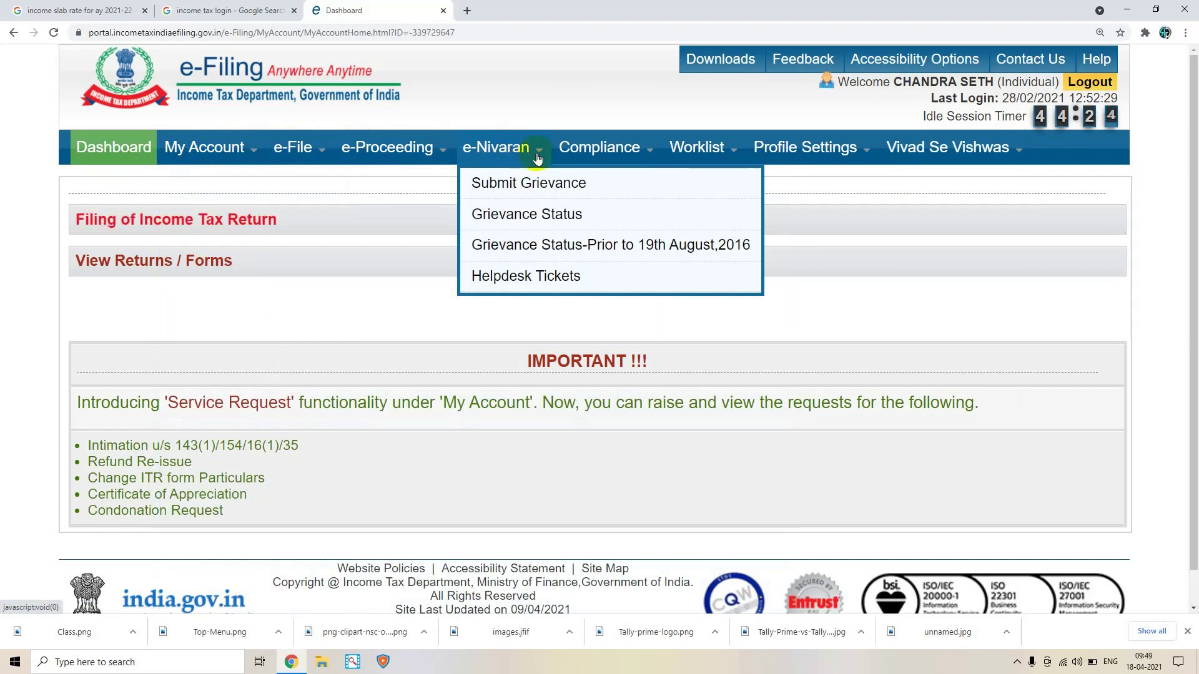
mouse_move(694, 153)
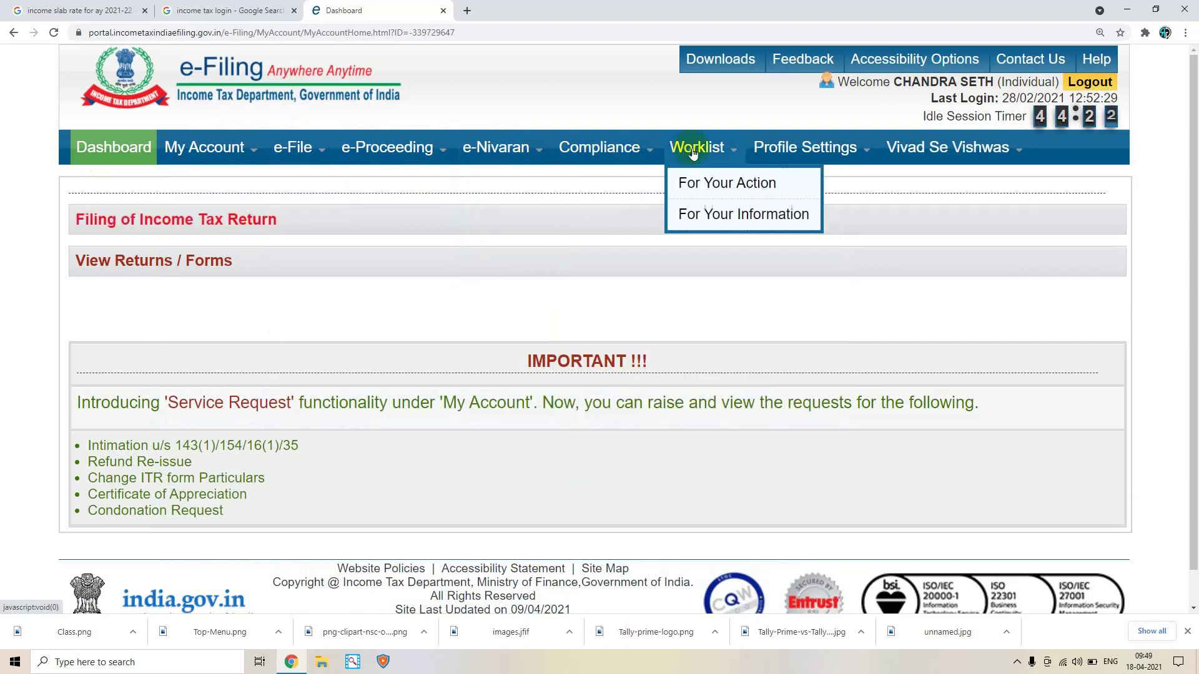
mouse_move(899, 148)
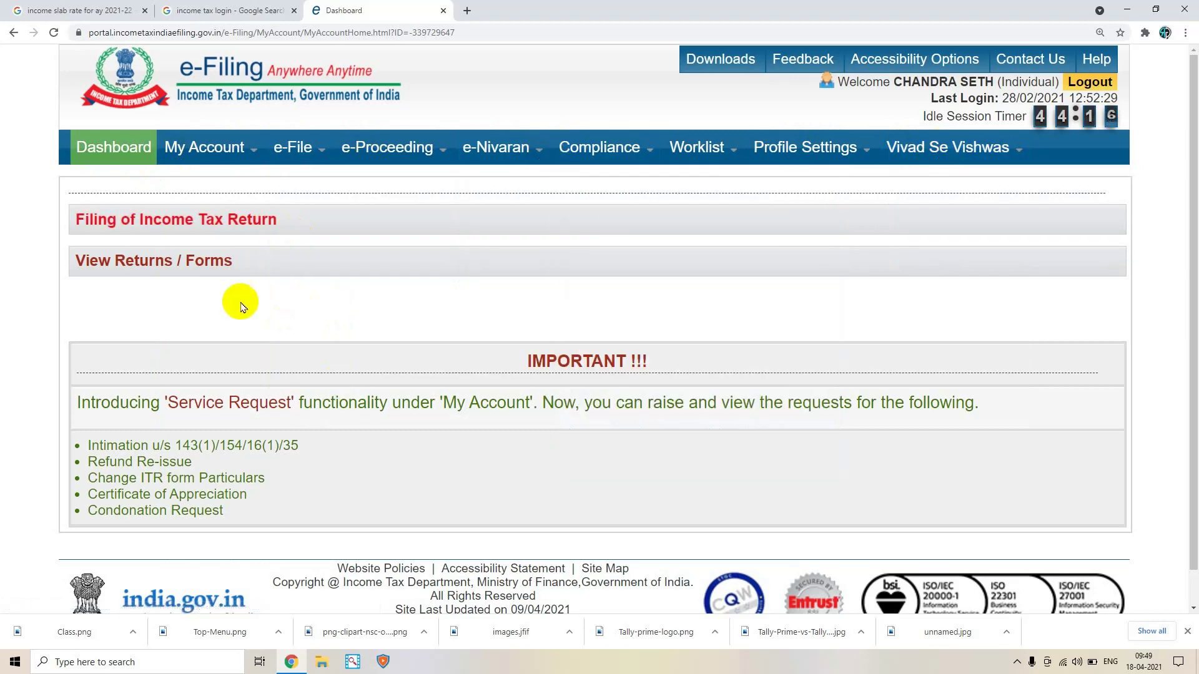
scroll(241, 306, down, 1)
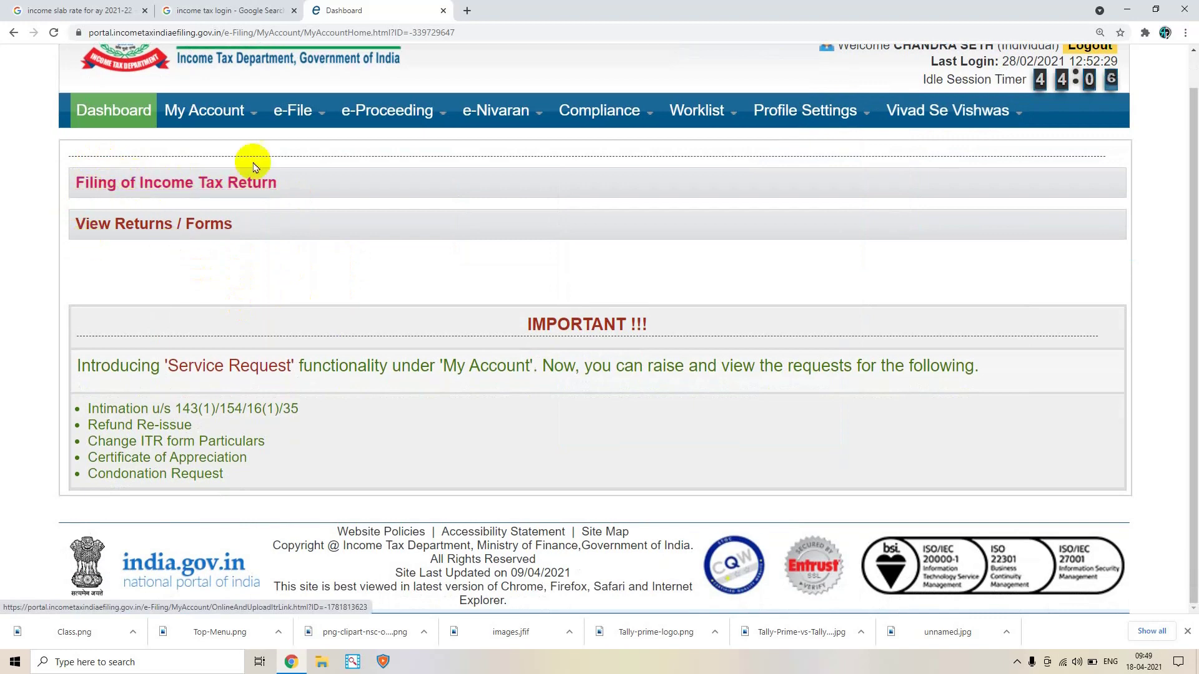
mouse_move(295, 127)
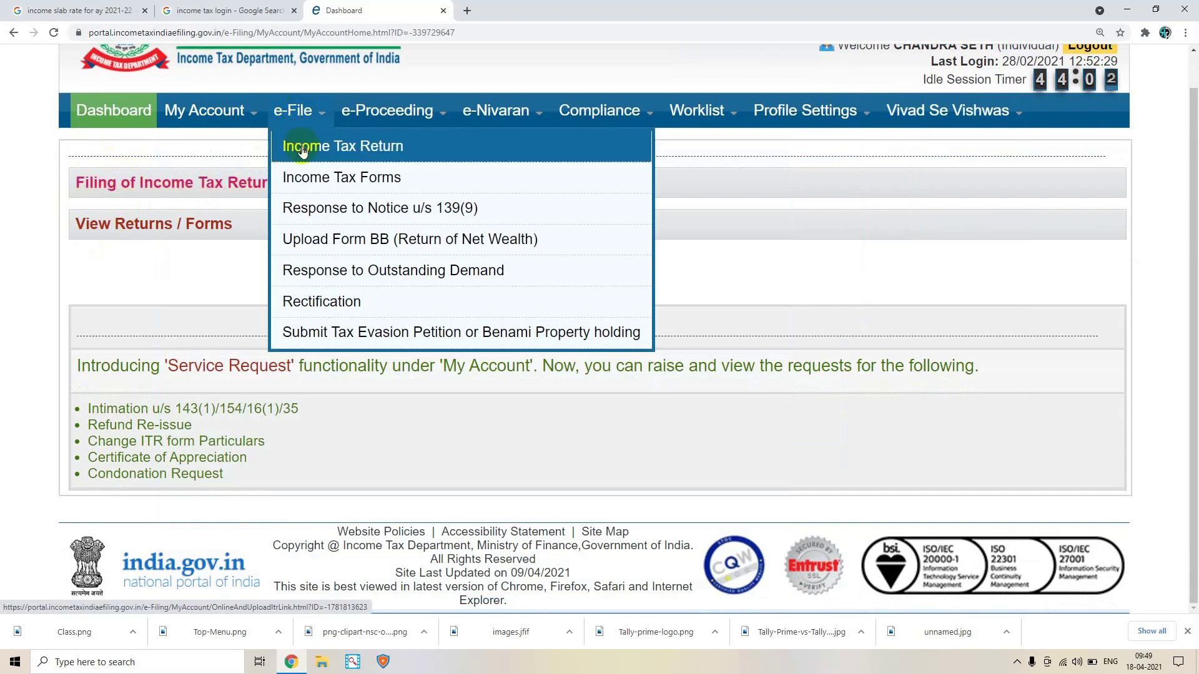
Open the Income Tax Return form and choose assessment year 2020-21
click(301, 149)
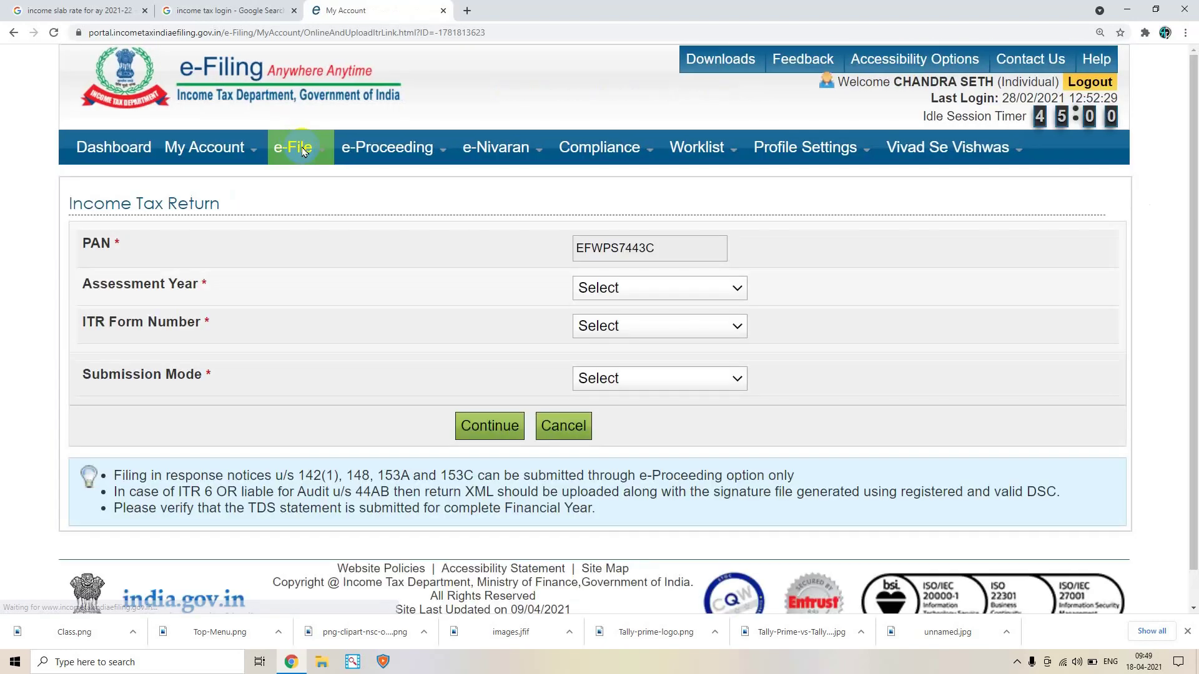
mouse_move(302, 150)
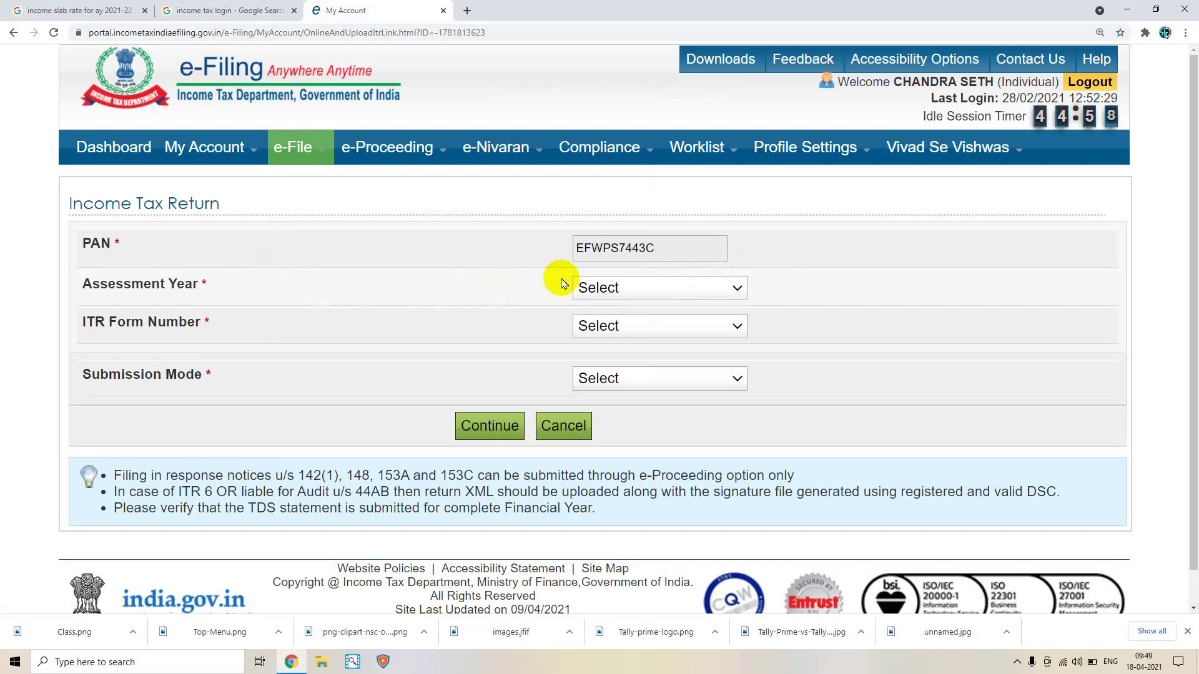
click(581, 287)
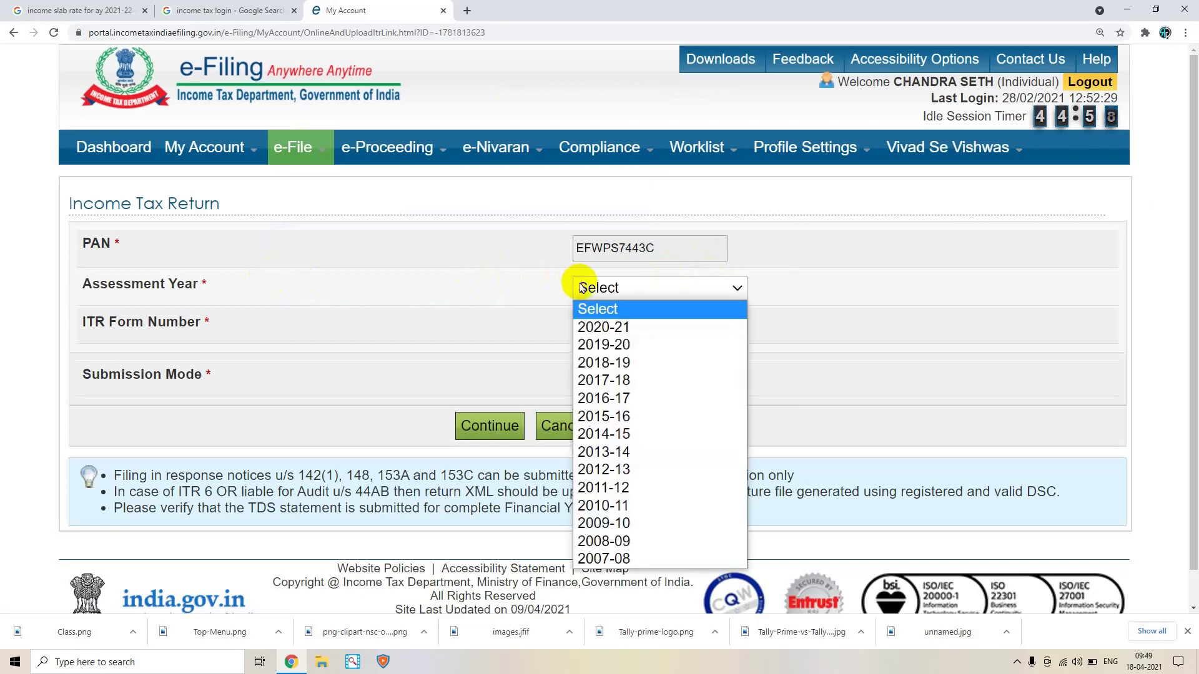
click(625, 329)
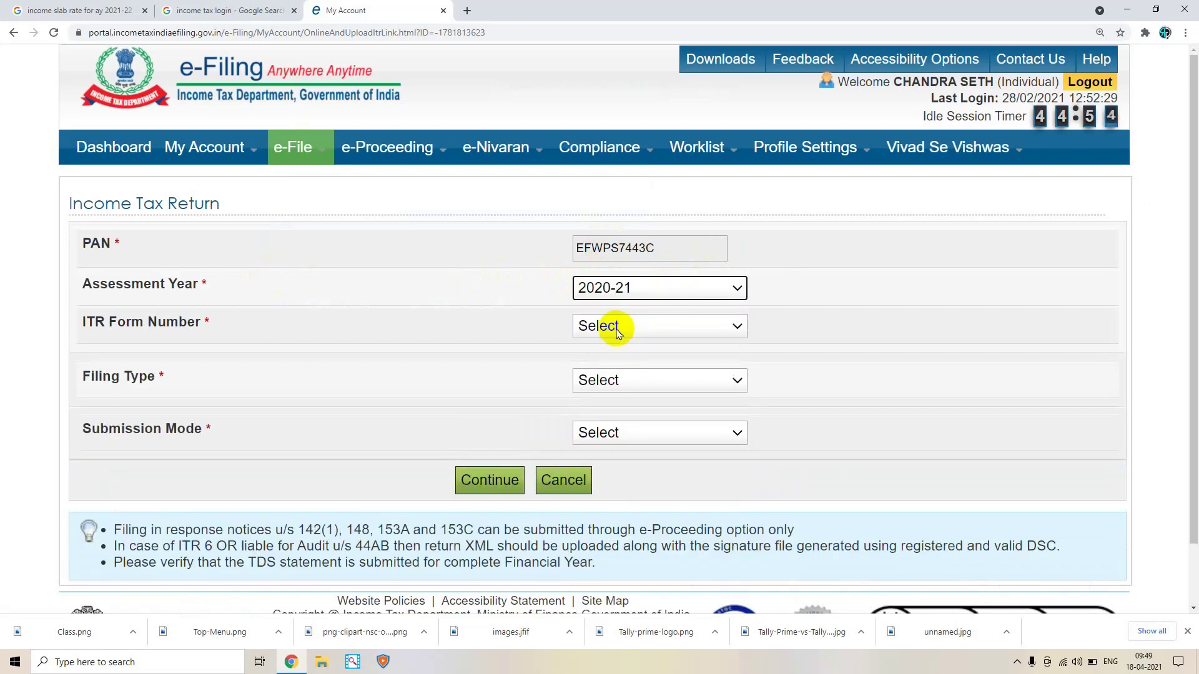
Look at the ITR Form Number list, then open a new blank browser tab
click(608, 331)
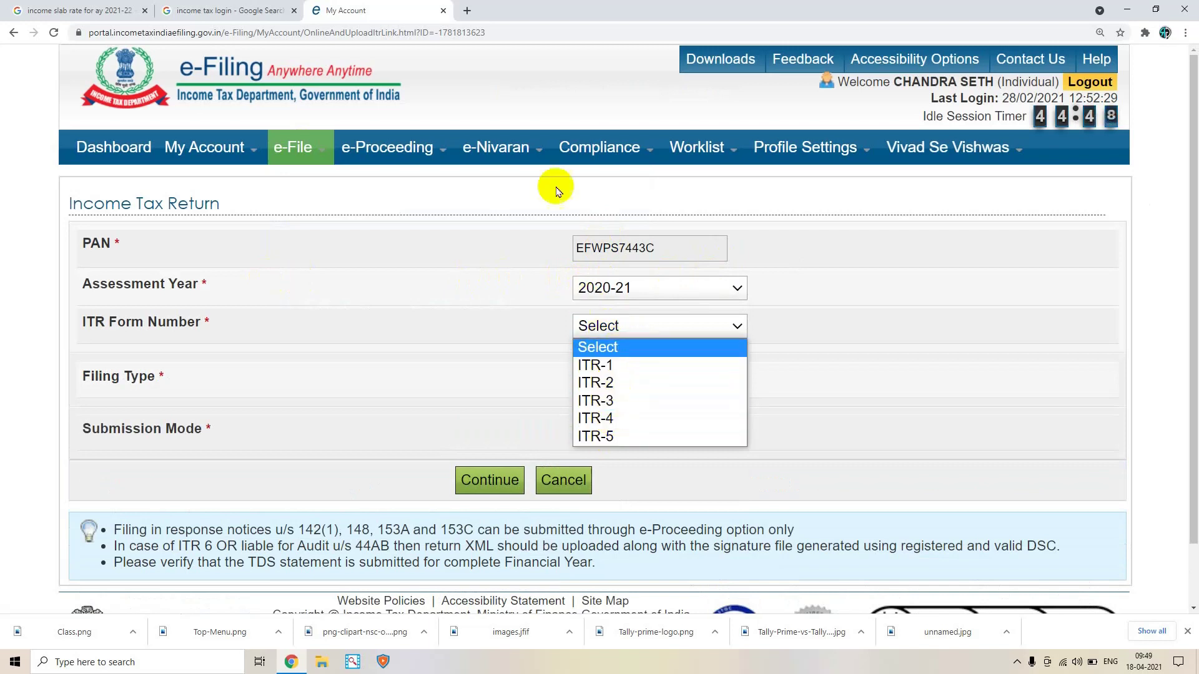
click(468, 10)
click(468, 10)
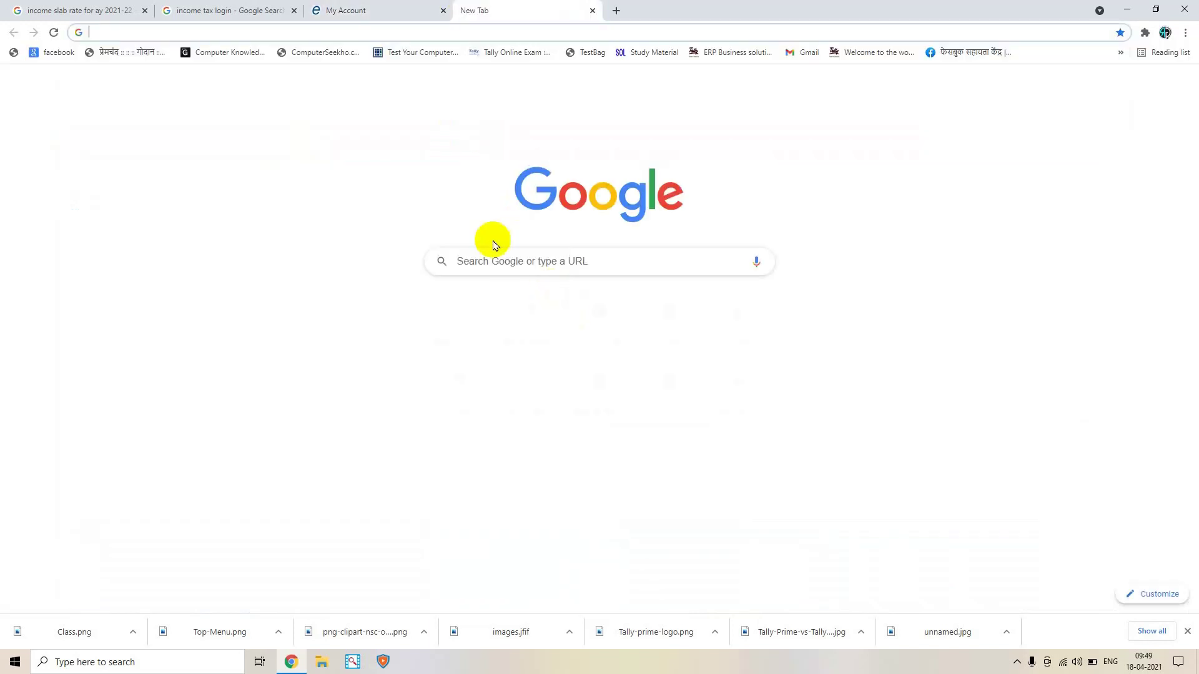
Search Google for 'what is itr 1 2 3 4 5' using the suggested query
click(477, 238)
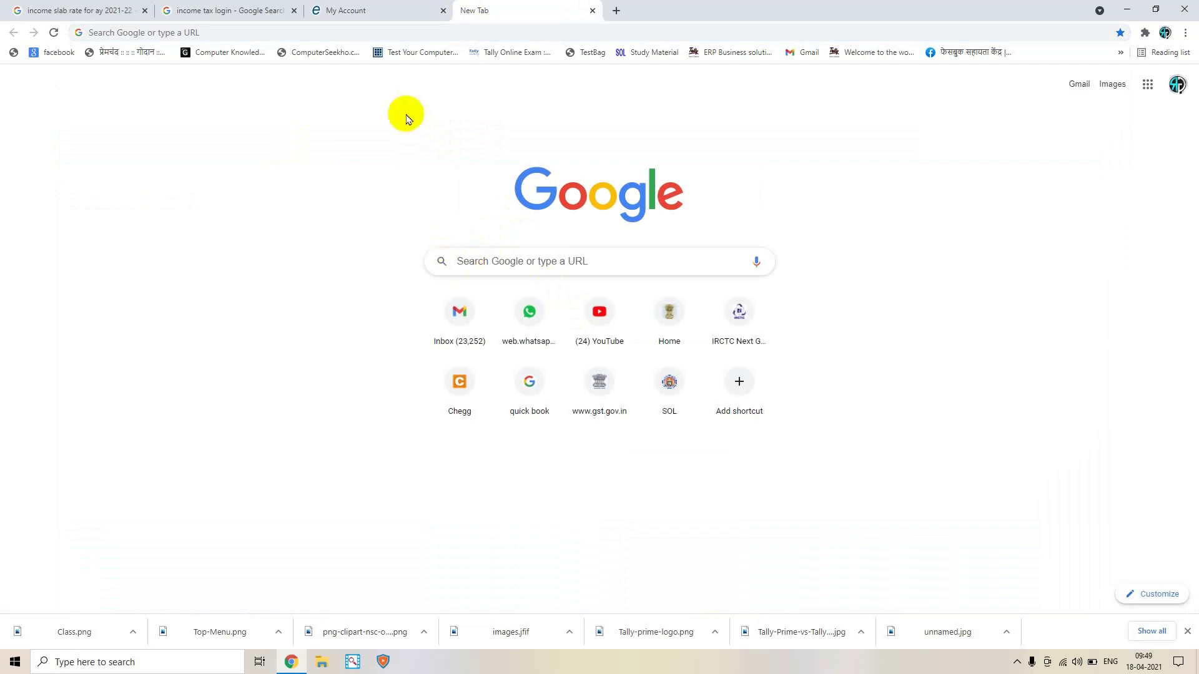
click(472, 261)
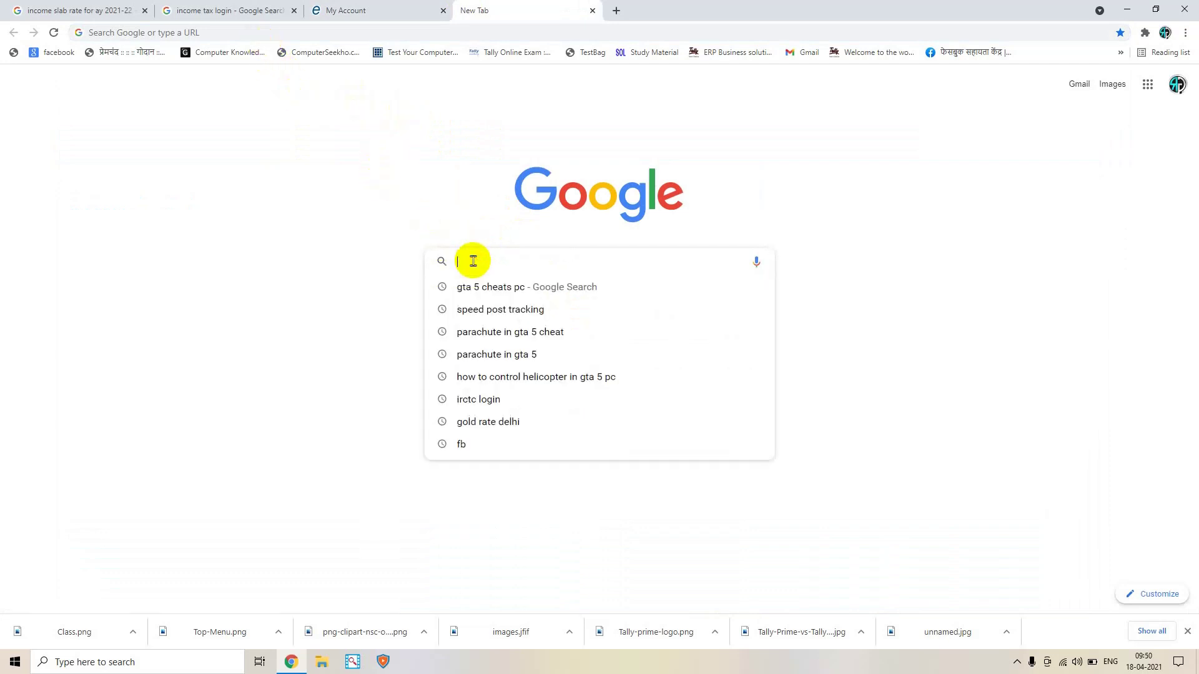
text(WHAT IS)
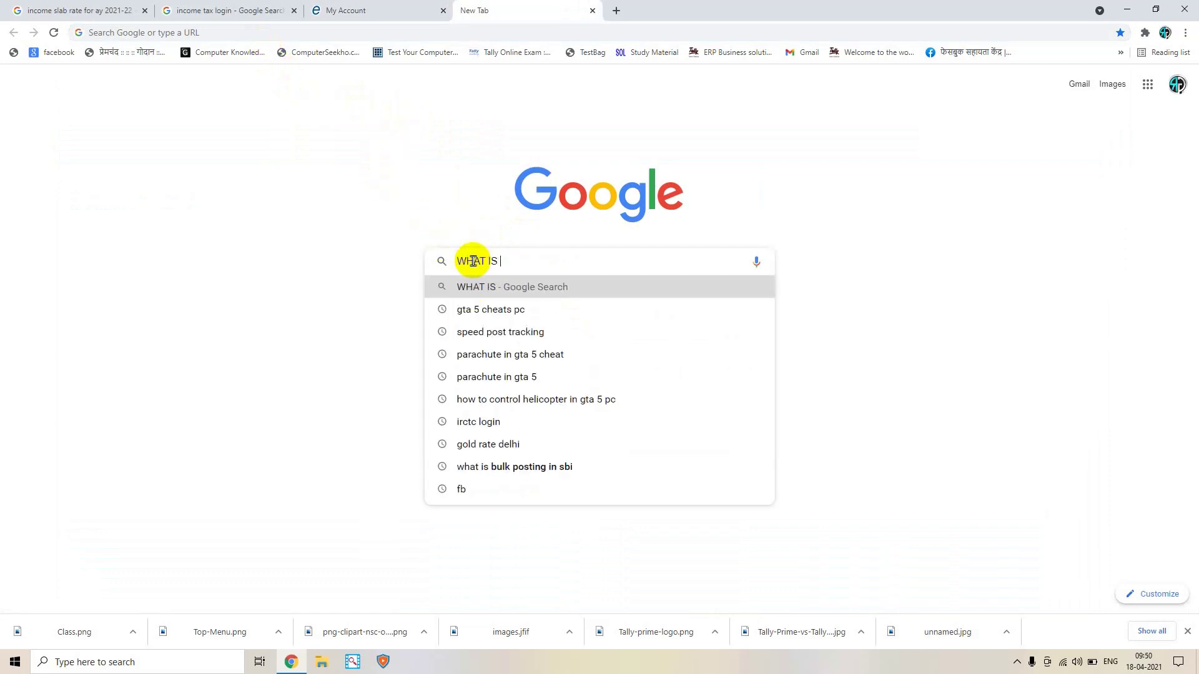
text( ITR )
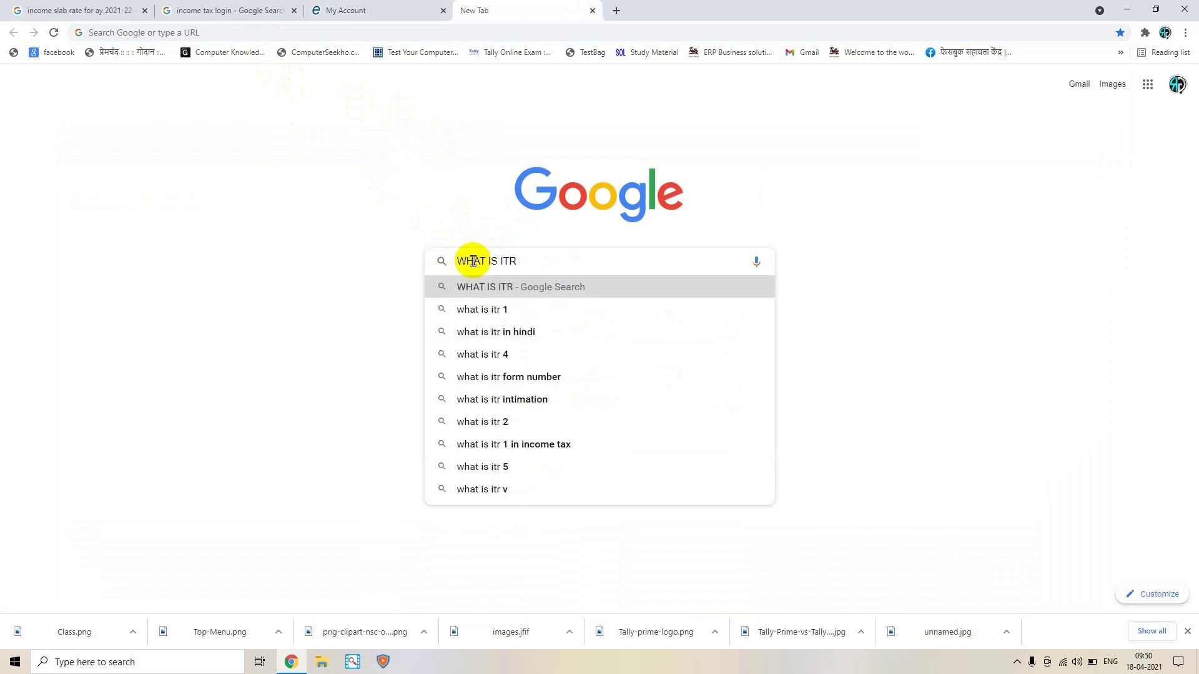
text(1)
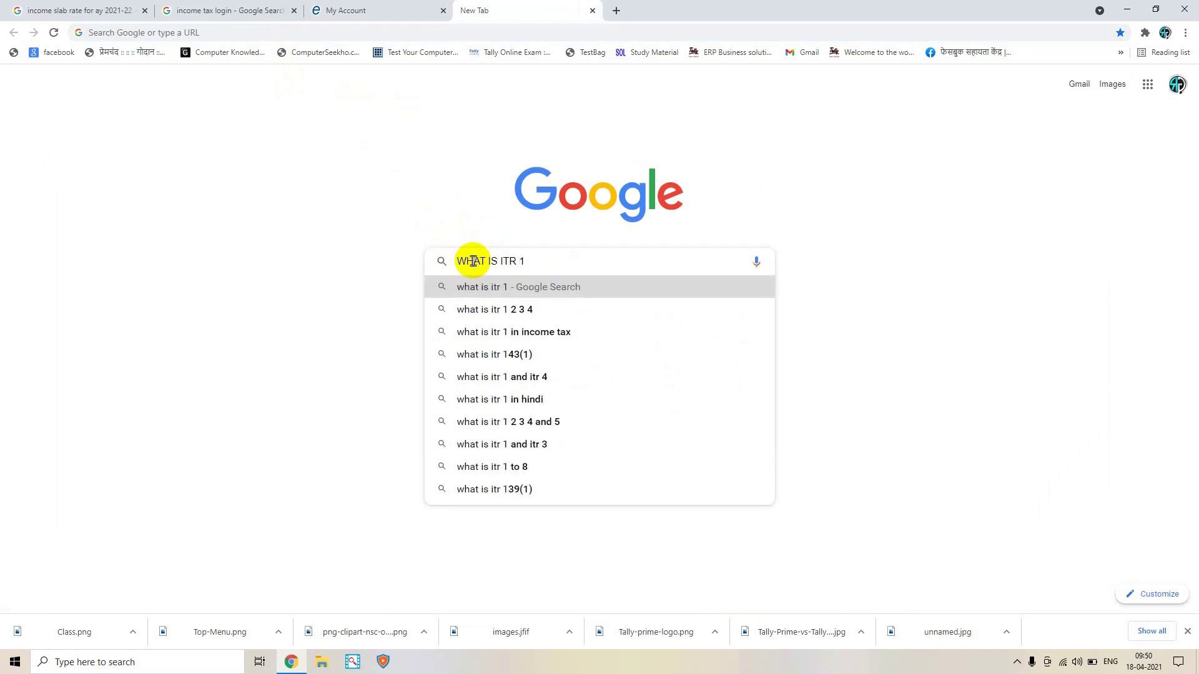
key(Down)
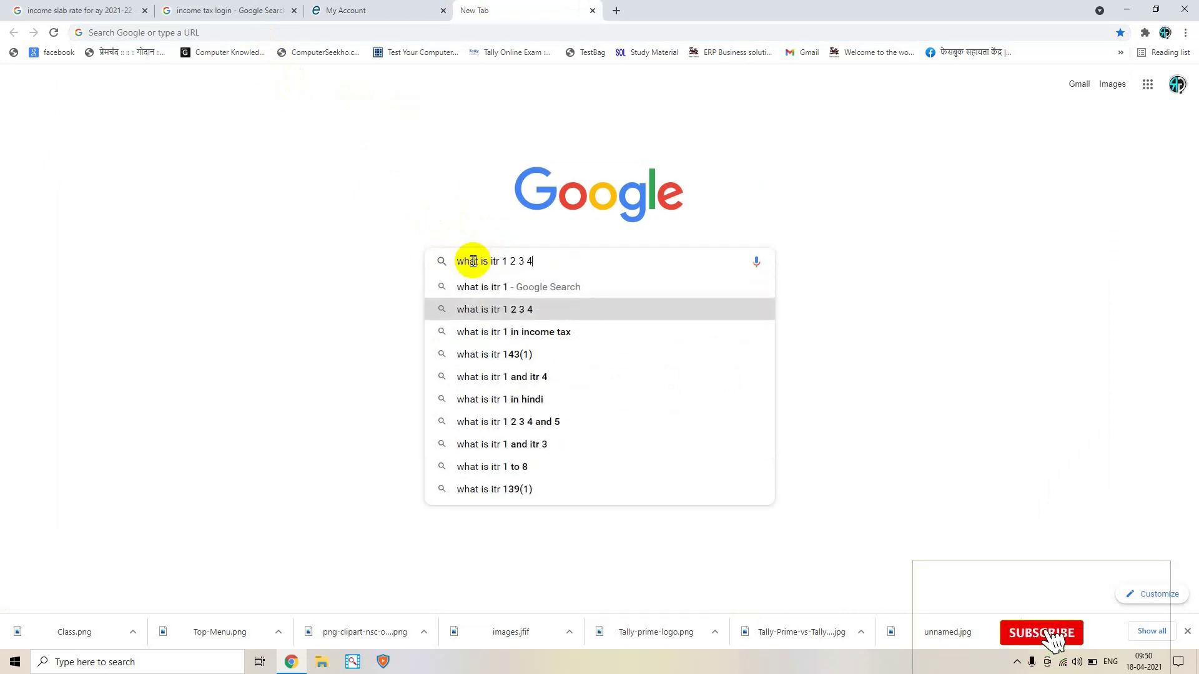
text(5)
key(Return)
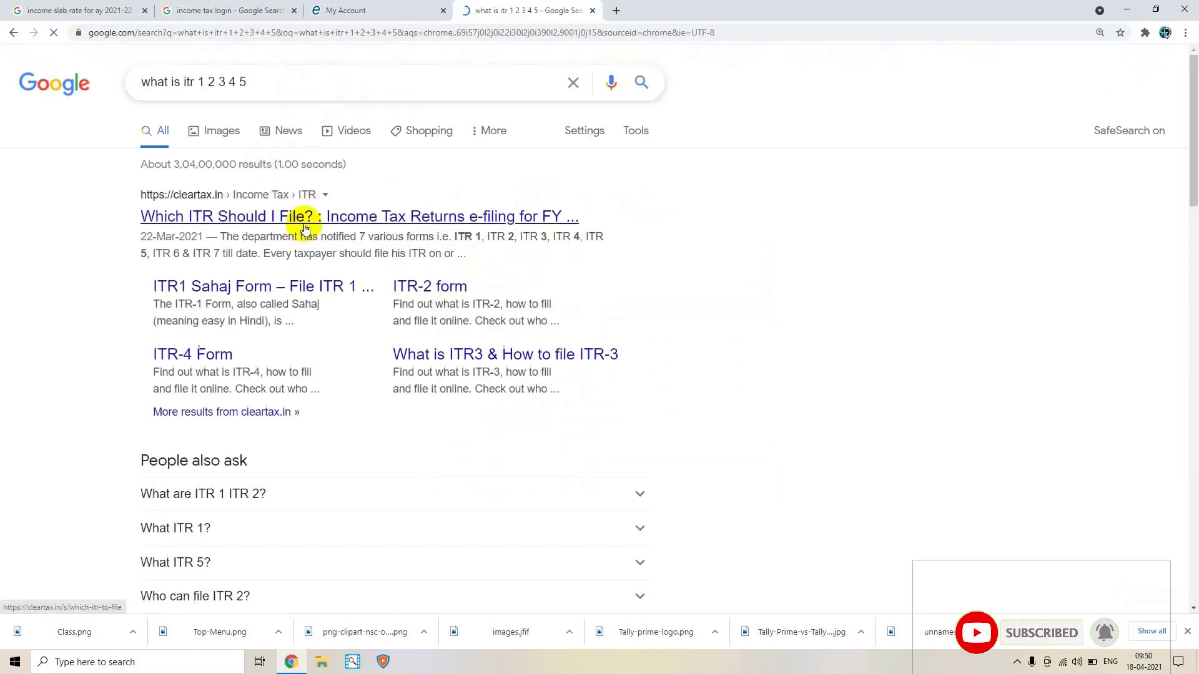
Open ClearTax's 'Which ITR should I file' article and highlight the ITR definition and due-date lines
click(255, 223)
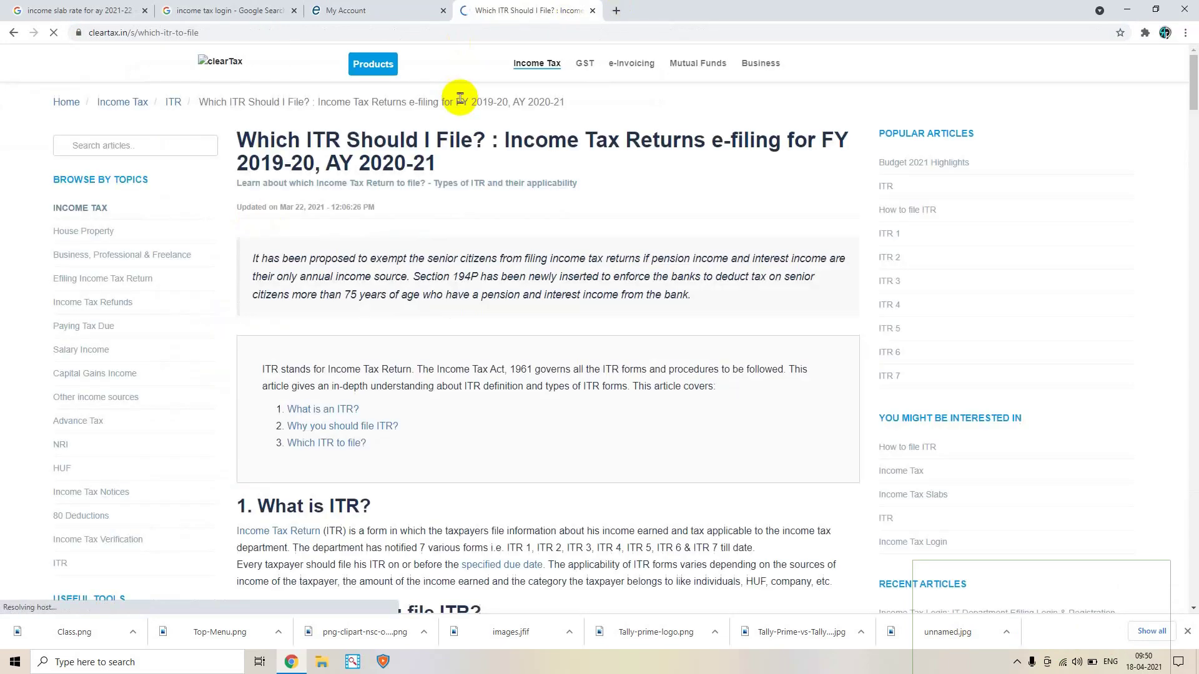
scroll(300, 273, down, 5)
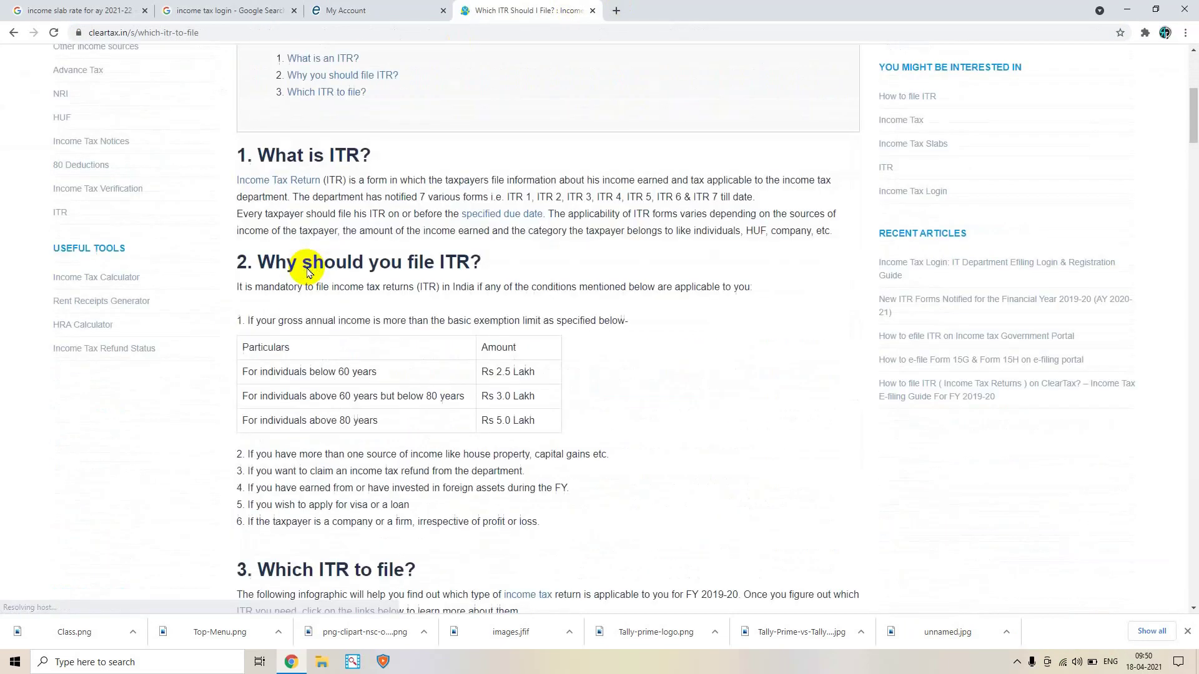
scroll(293, 172, down, 1)
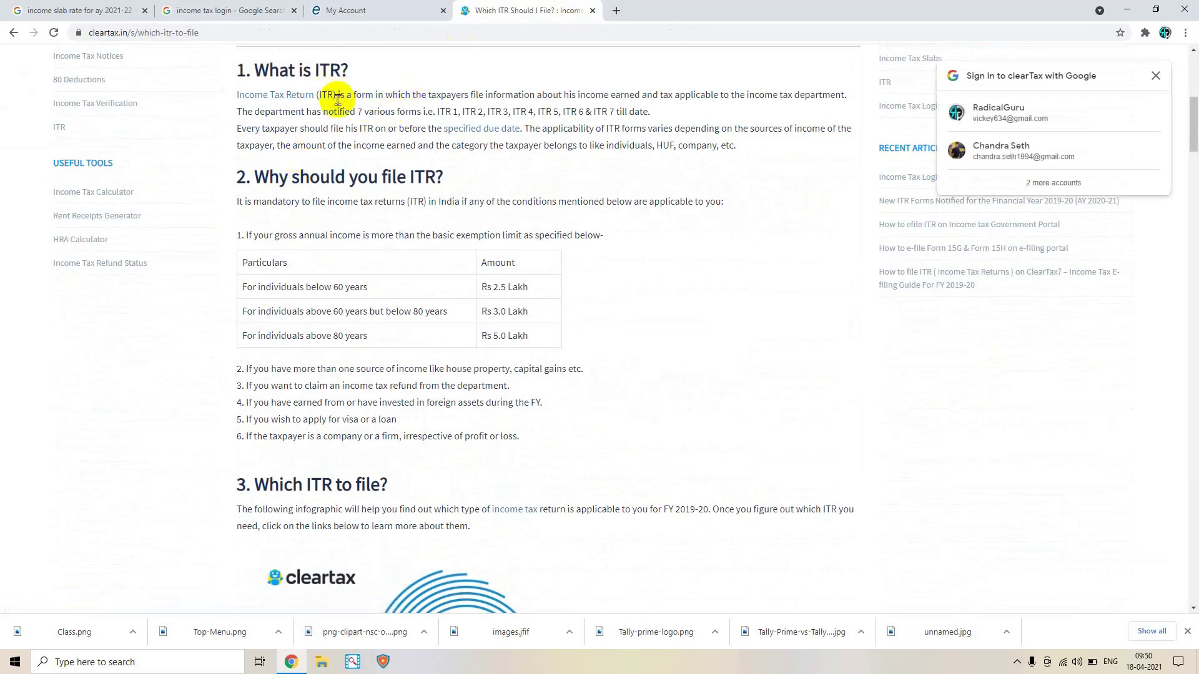
drag(338, 99, 815, 100)
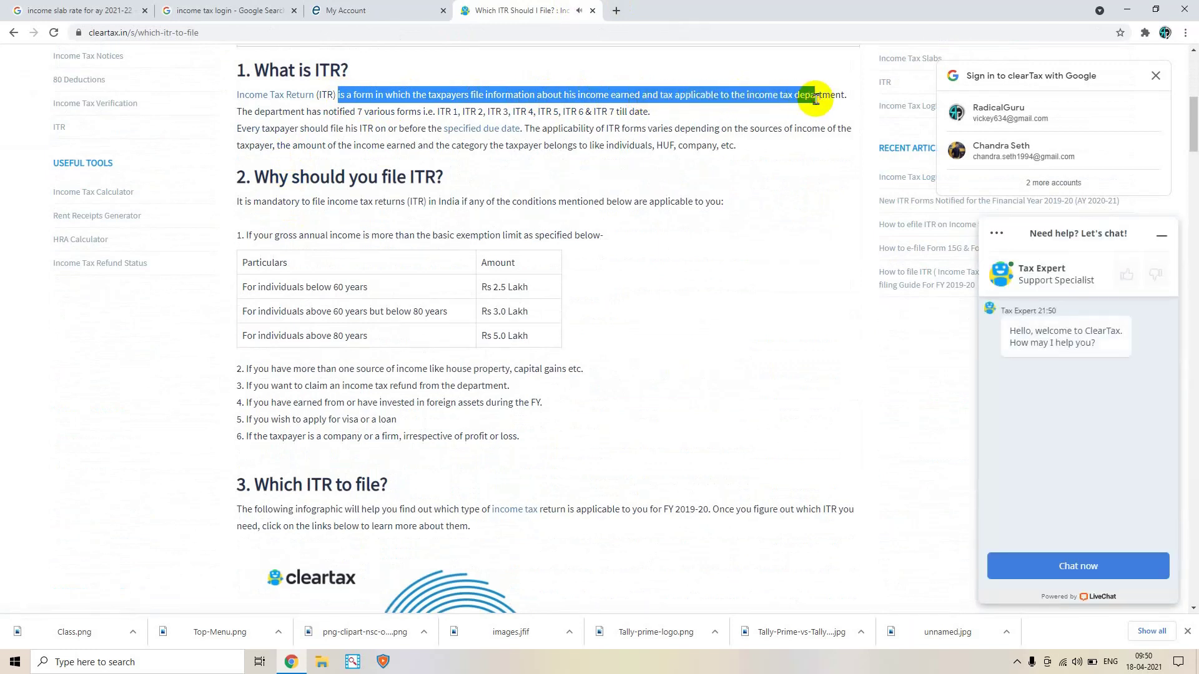
click(245, 107)
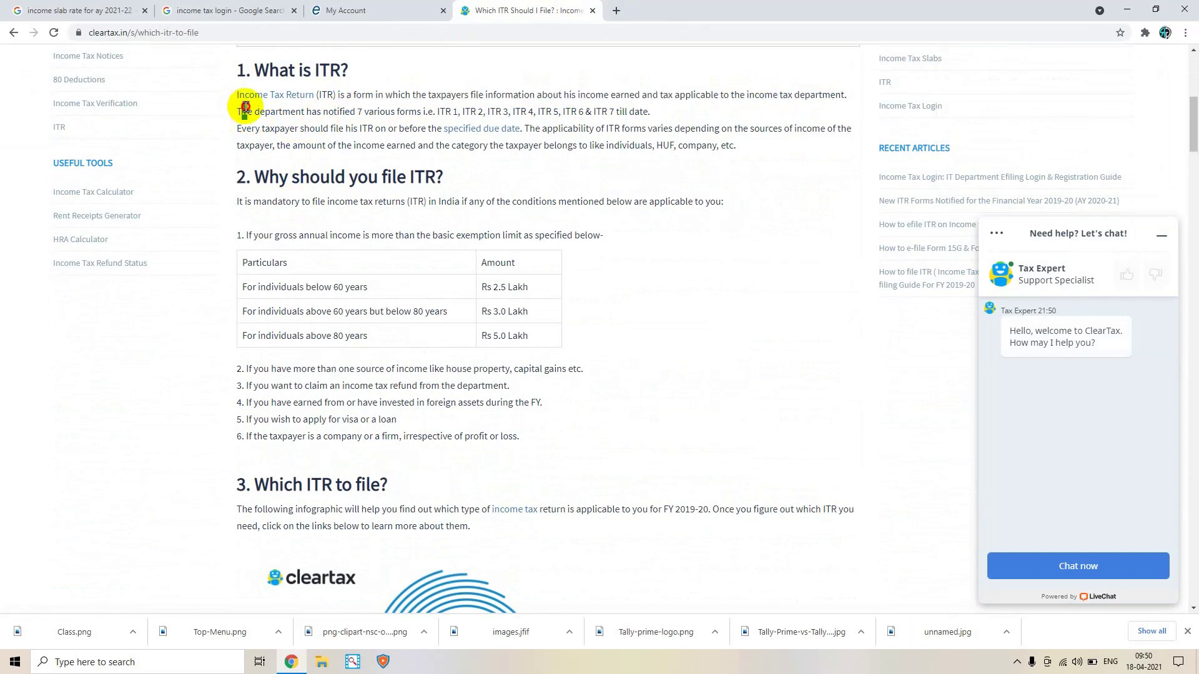
drag(246, 107, 418, 114)
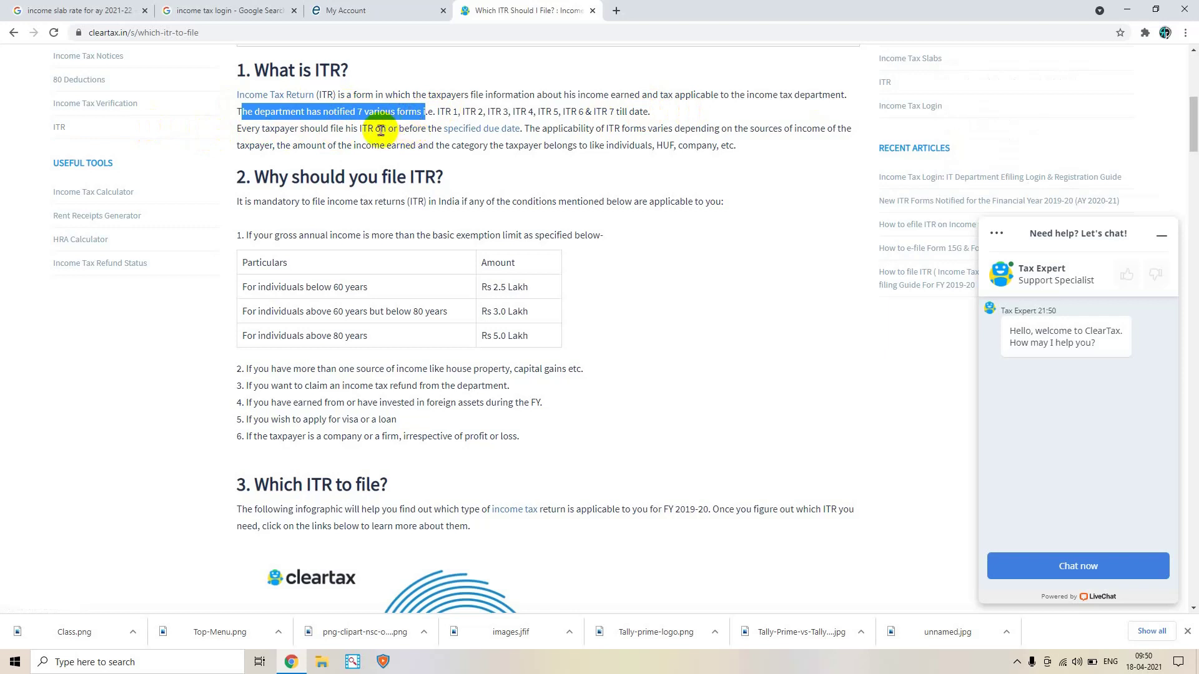
drag(381, 130, 436, 128)
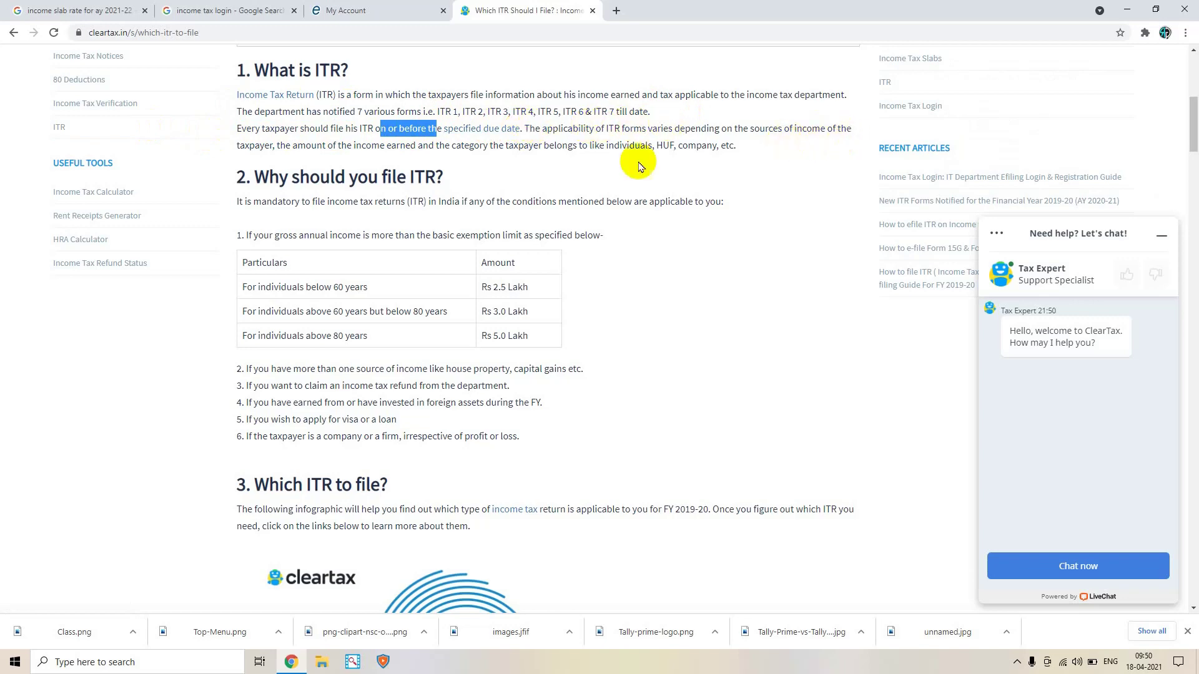
Highlight the below-60-years slab and its Rs 2.5 Lakh exemption
scroll(420, 175, down, 2)
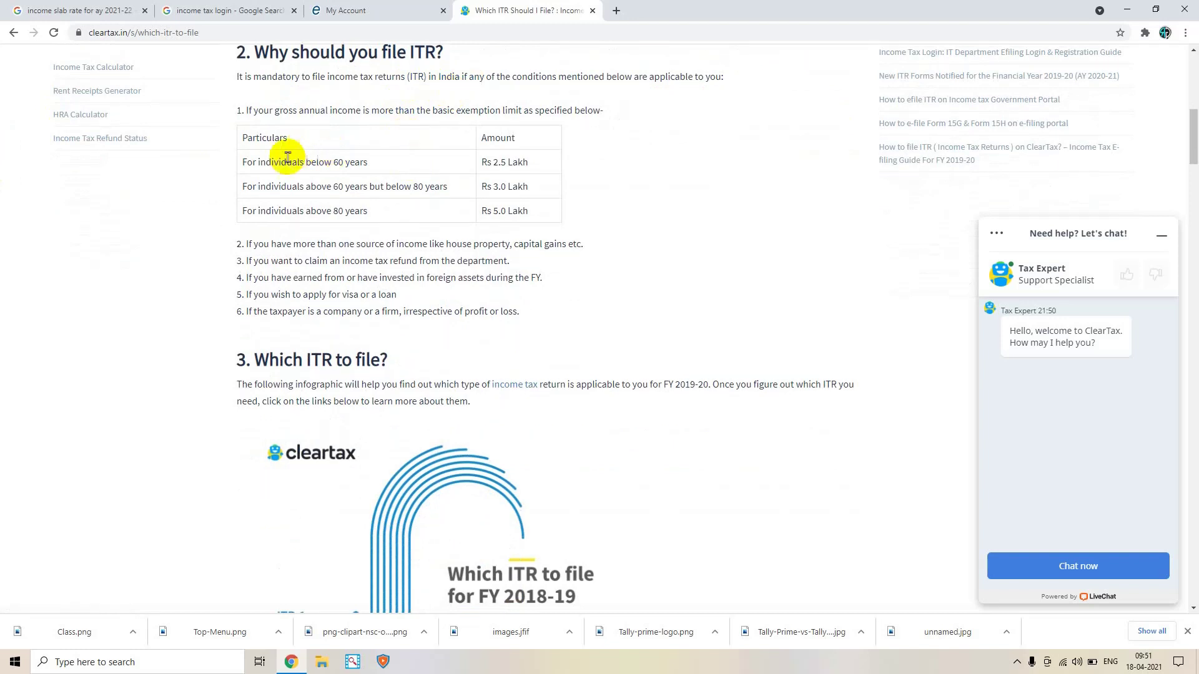
drag(244, 161, 378, 165)
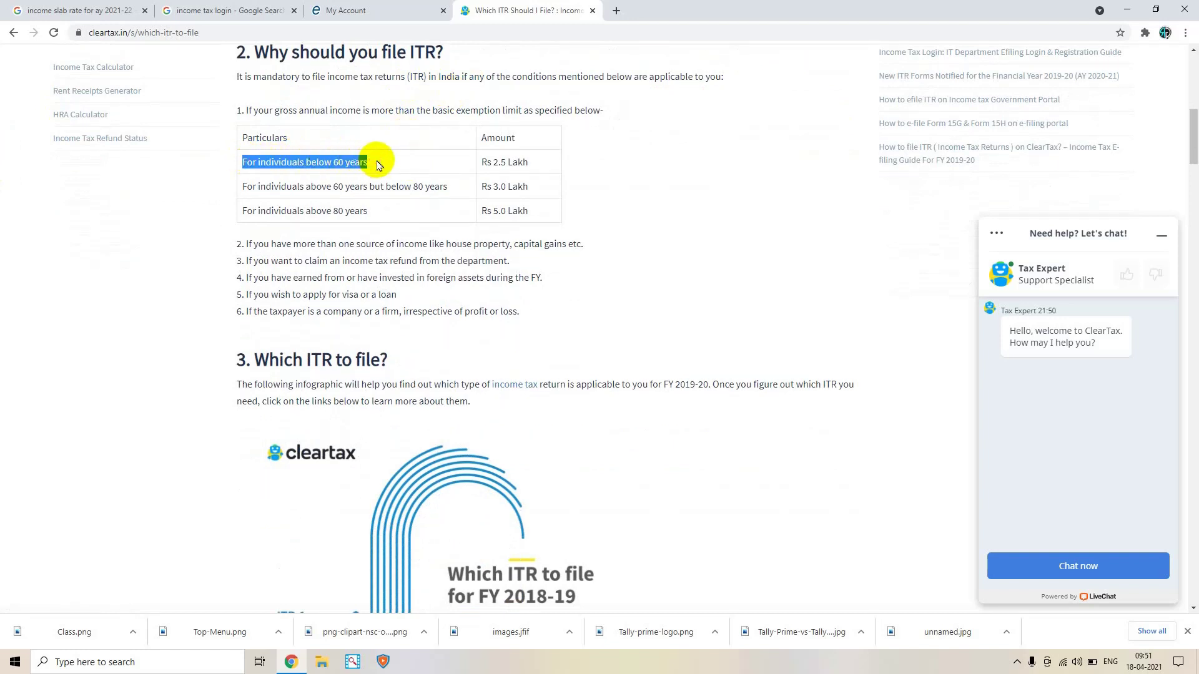
drag(527, 162, 523, 212)
Scroll through the ITR-1 to ITR-7 chart and ITR-1 (Sahaj) section, then select the article's address
scroll(485, 260, down, 5)
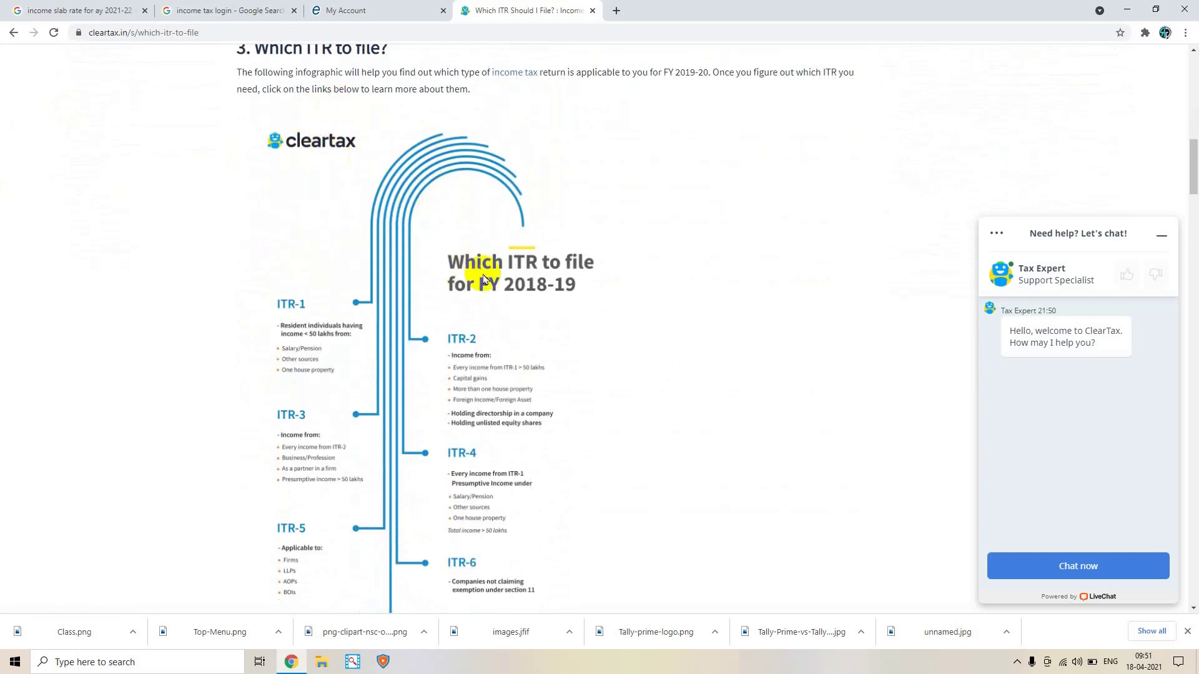
scroll(321, 268, down, 2)
scroll(267, 285, down, 1)
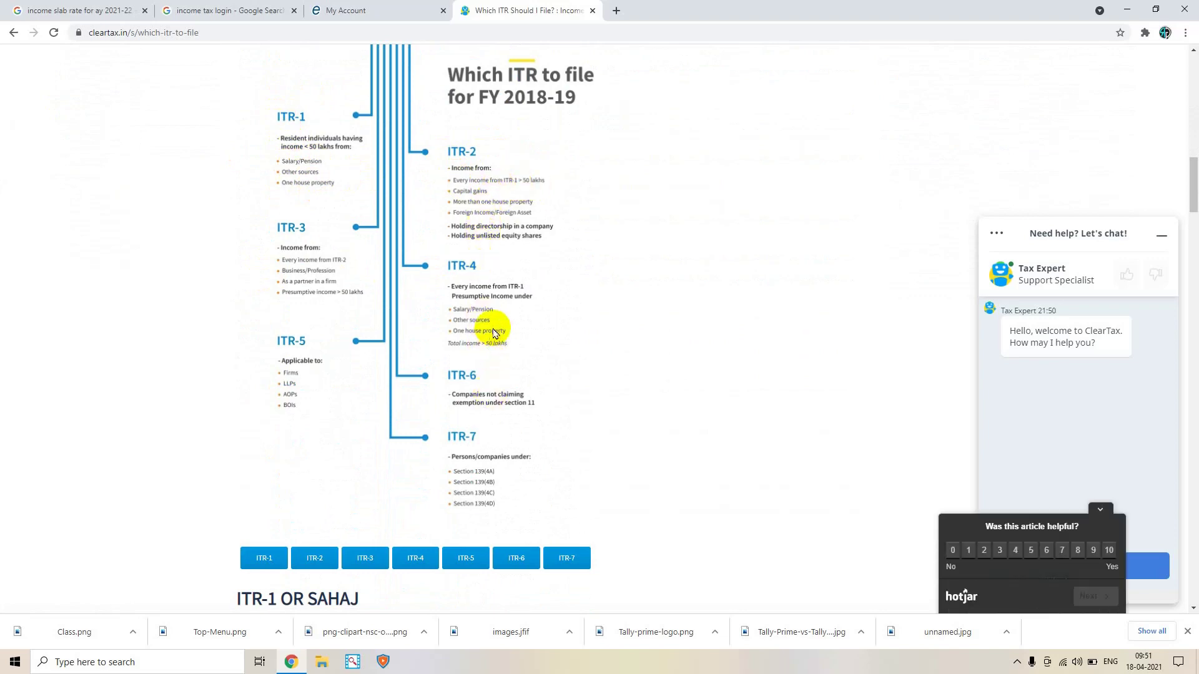
scroll(493, 332, down, 9)
scroll(493, 332, up, 2)
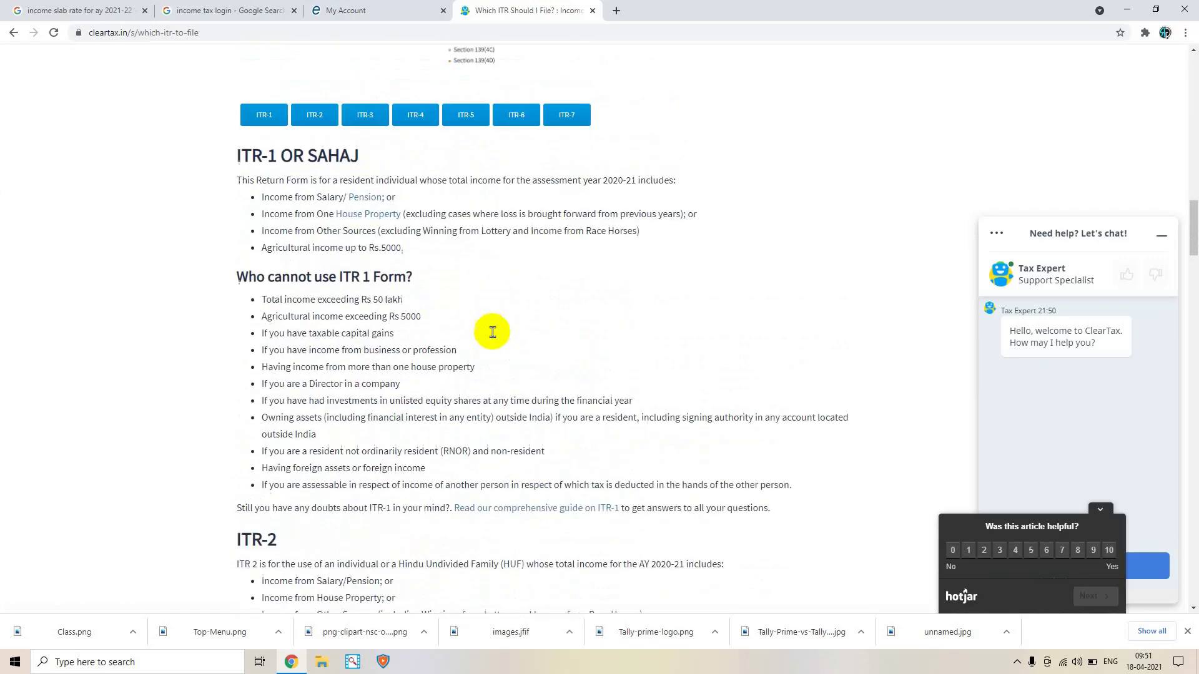
scroll(333, 245, down, 5)
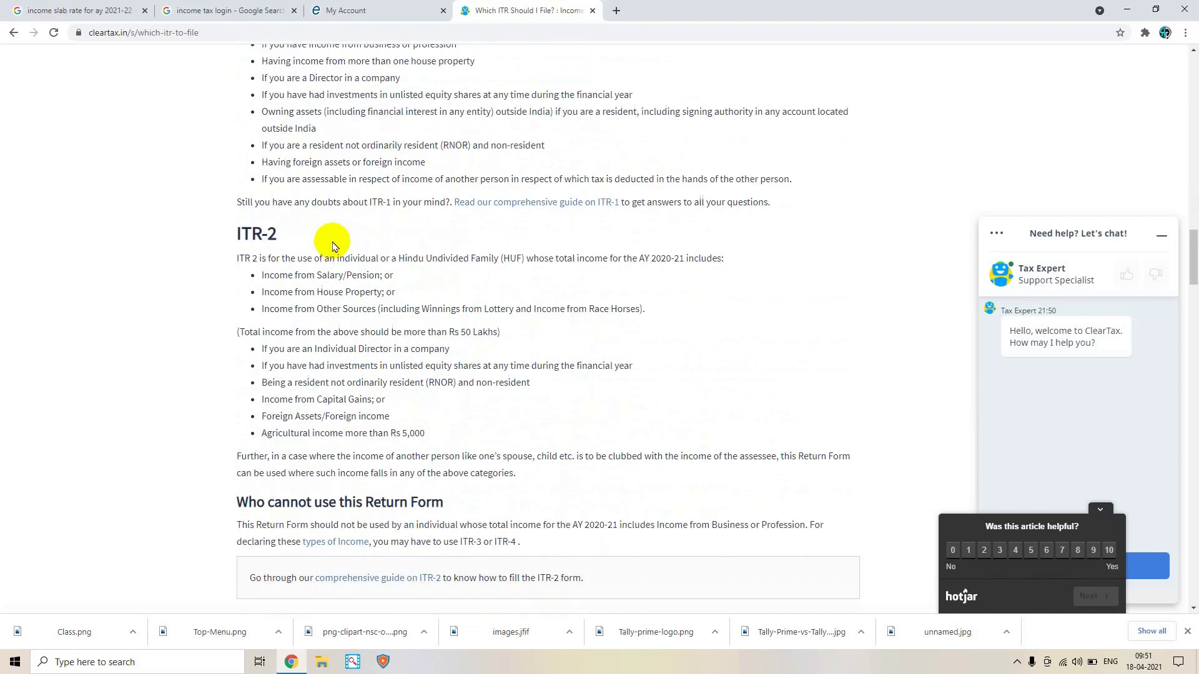
scroll(332, 246, down, 13)
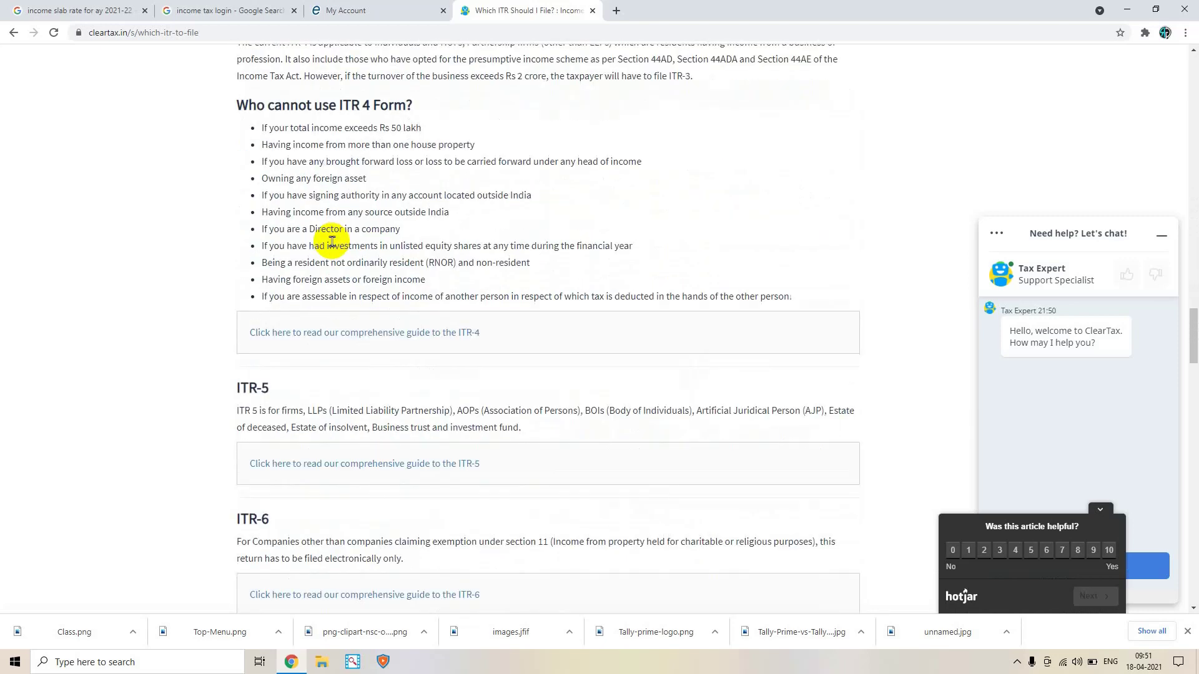
scroll(332, 242, up, 2)
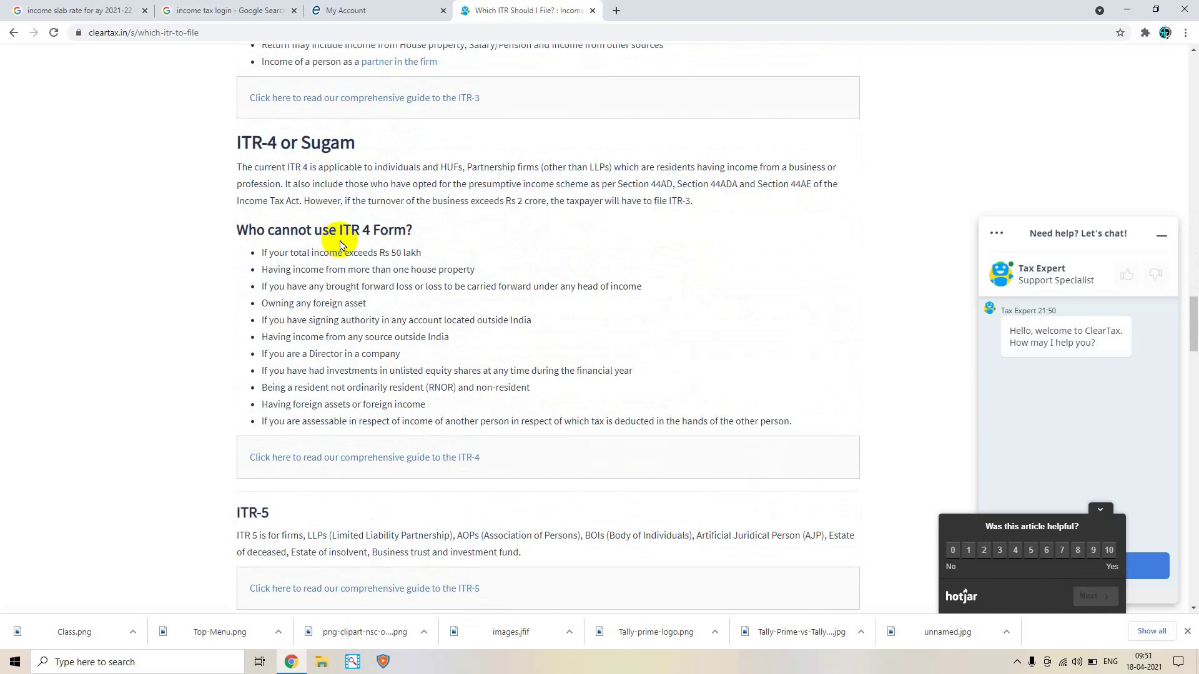
scroll(421, 236, down, 15)
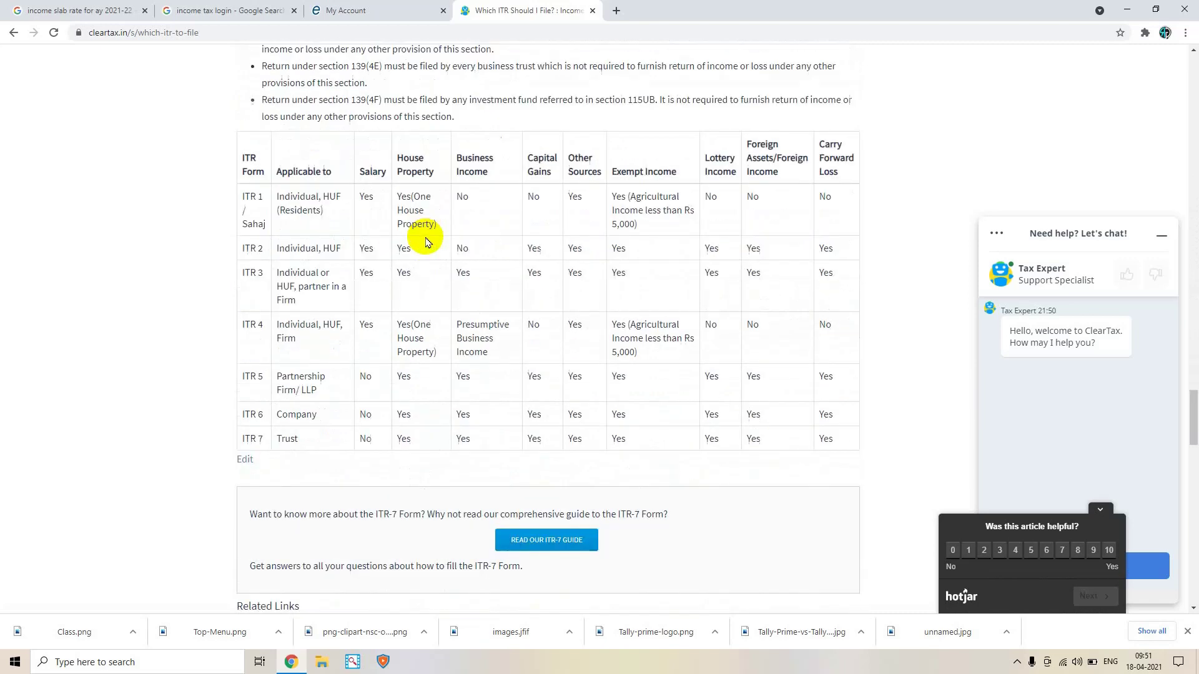
scroll(426, 238, down, 8)
scroll(426, 241, up, 20)
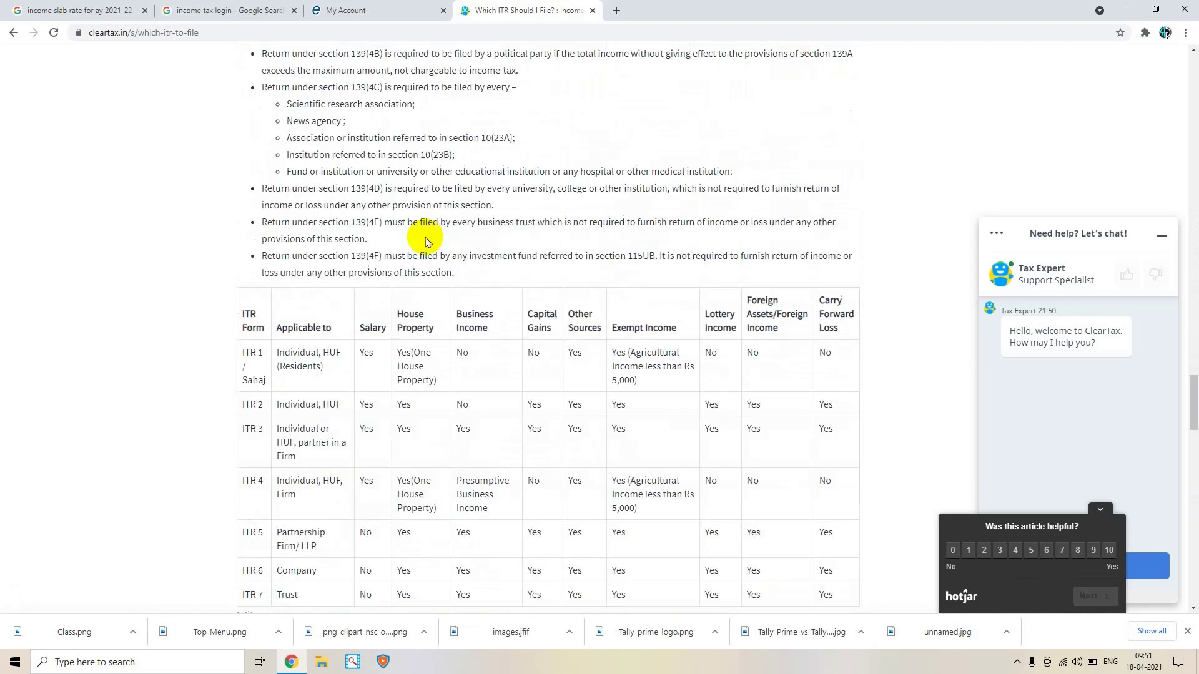
scroll(427, 241, up, 20)
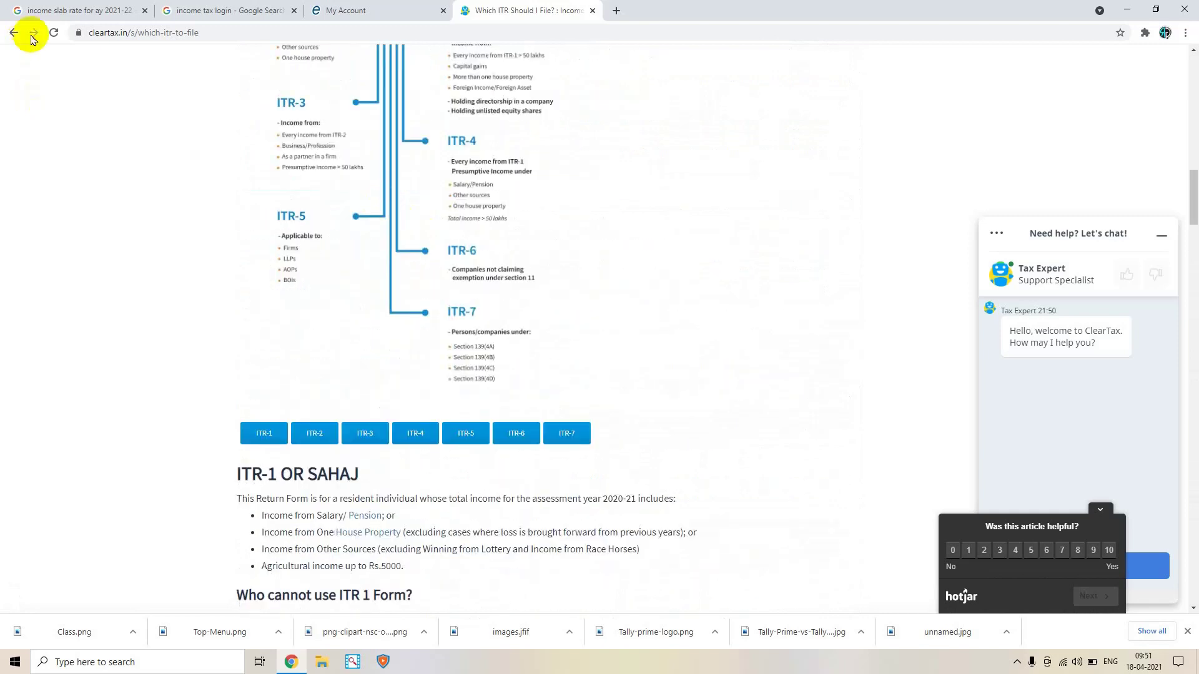
click(217, 34)
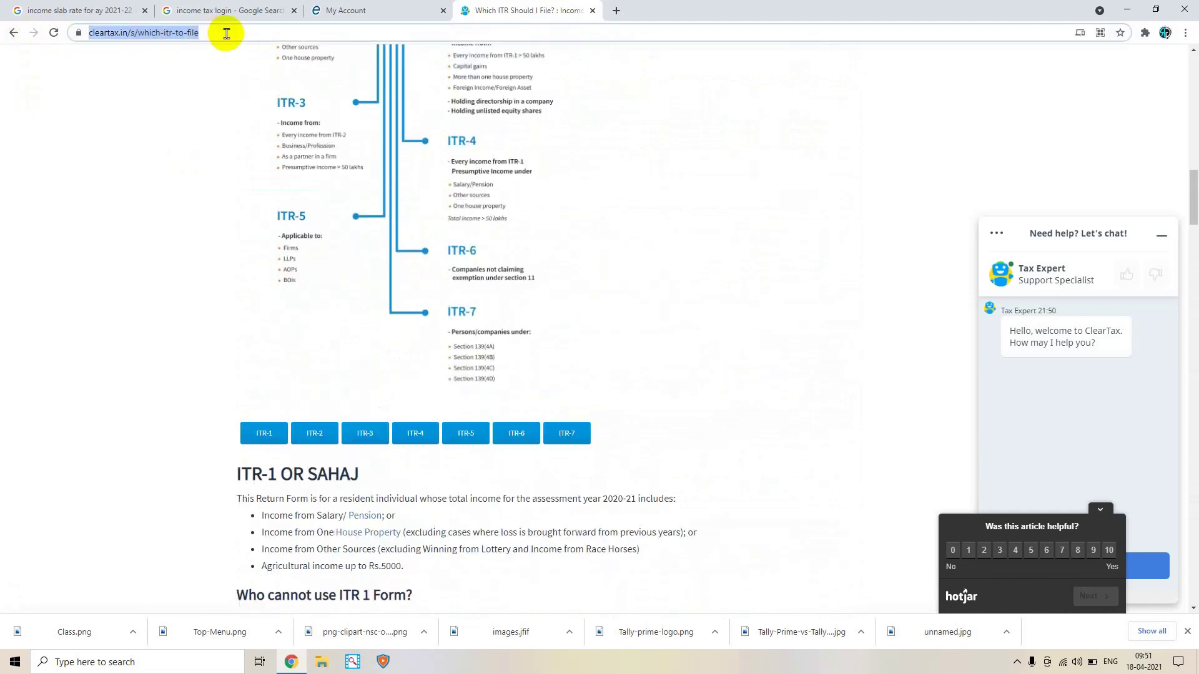
Back in the e-Filing portal, set ITR Form Number to ITR-1 and Filing Type to u/s 119(2)(b)
click(356, 9)
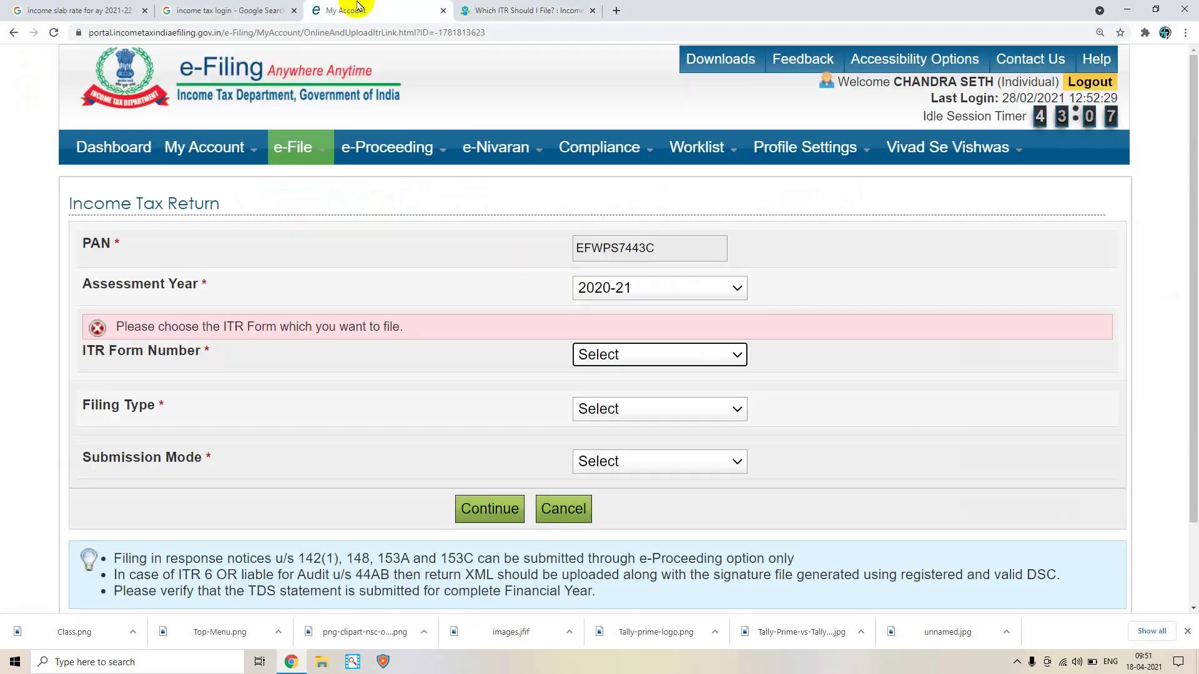
click(652, 356)
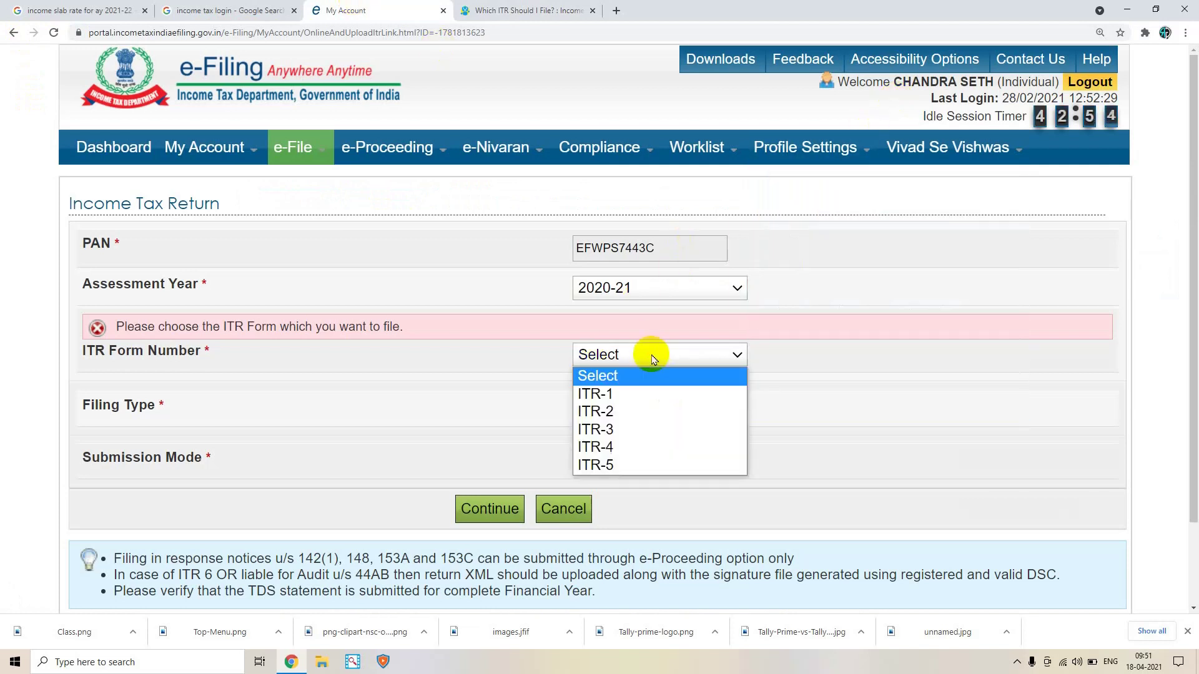
click(628, 395)
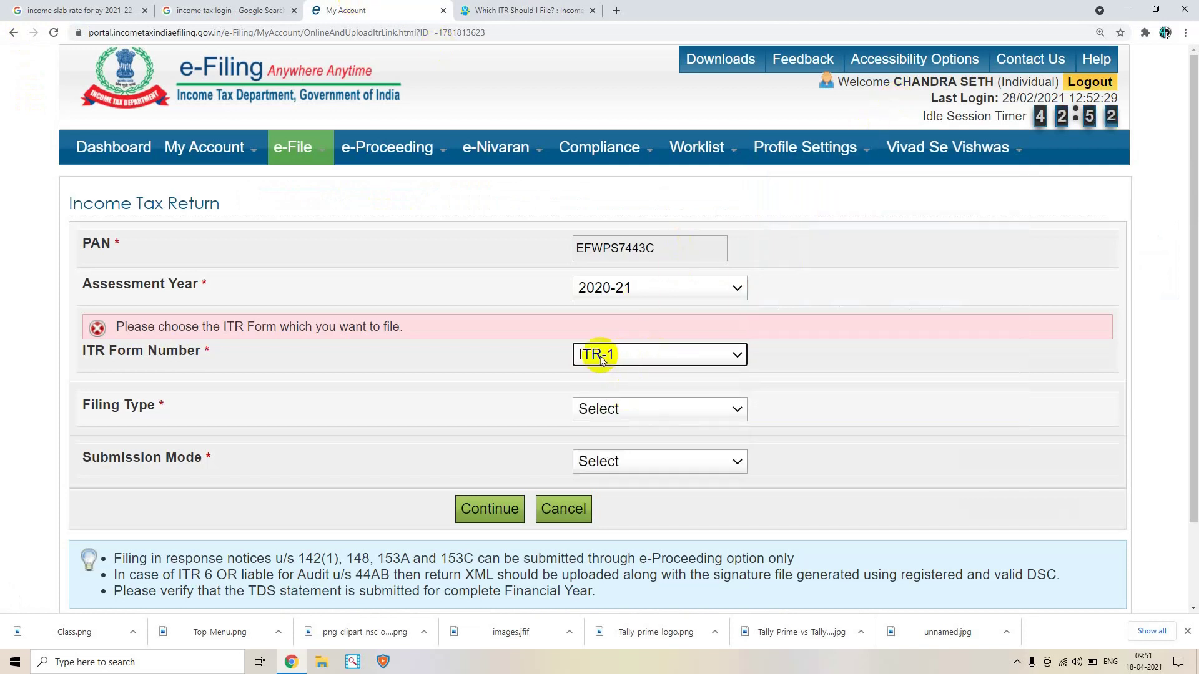
click(626, 406)
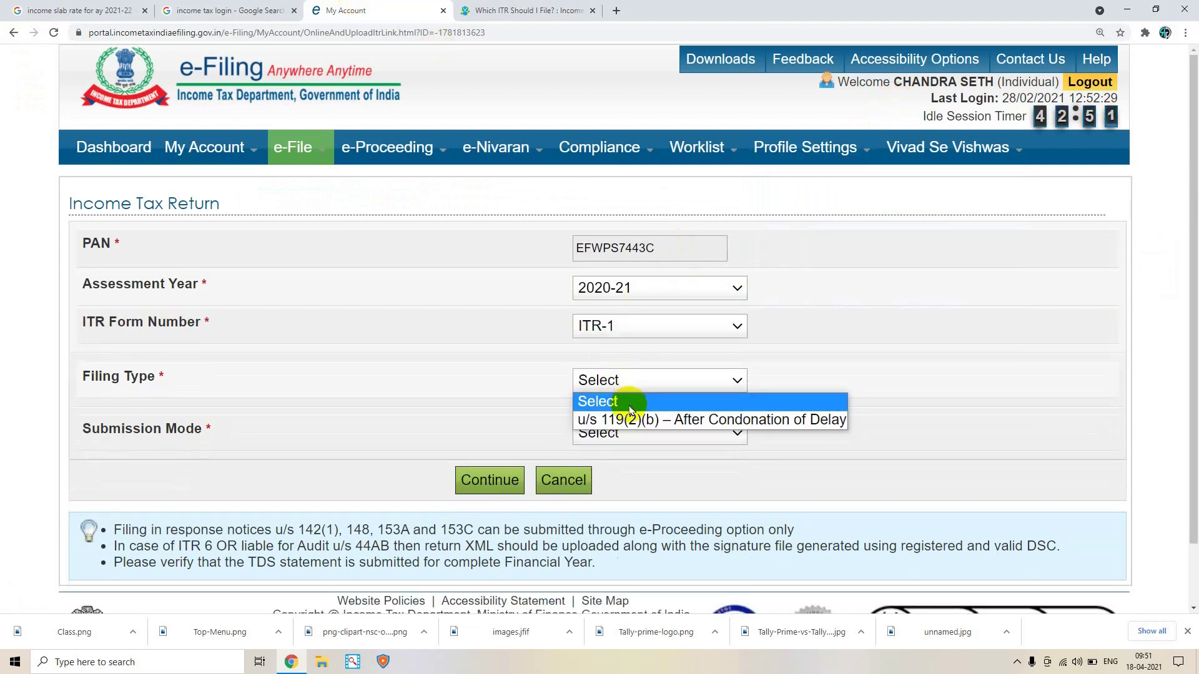
click(659, 425)
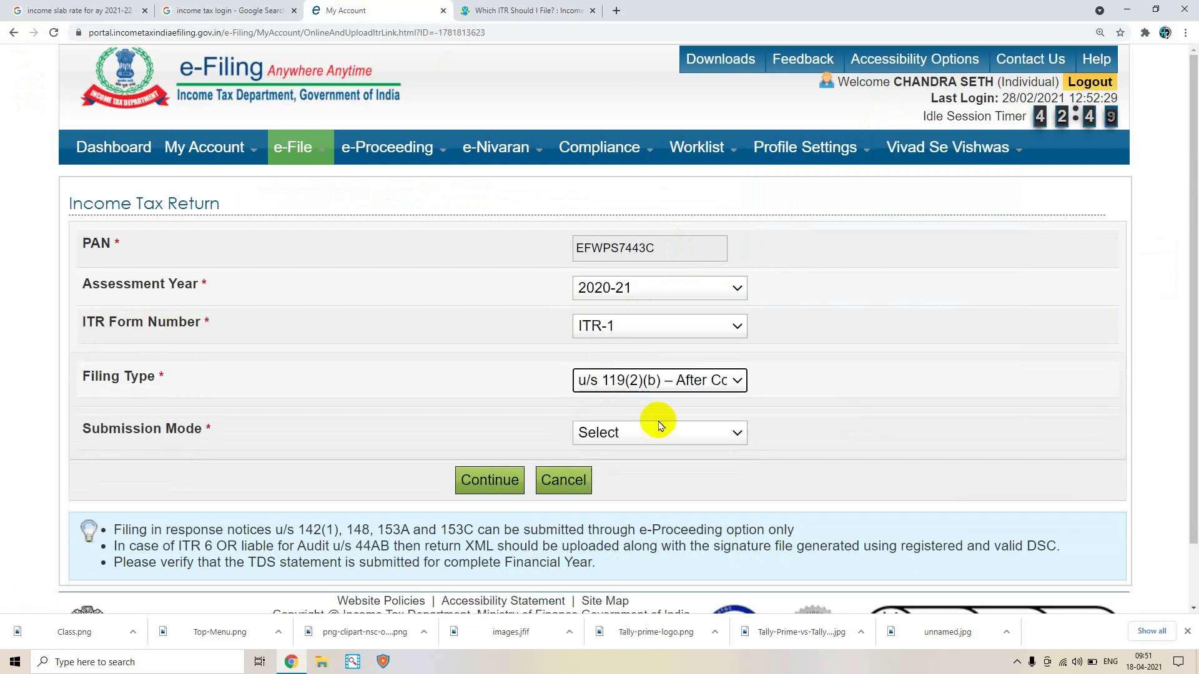
click(623, 378)
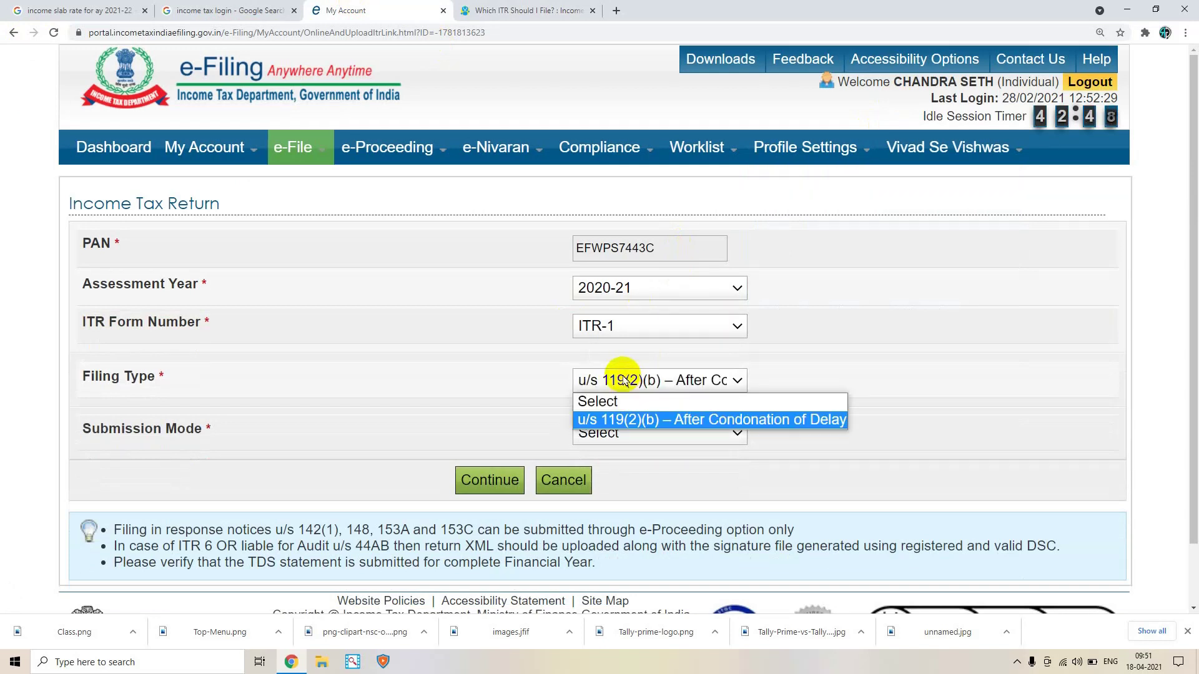
click(630, 420)
Set Submission Mode to Upload XML and scroll through the form's options
click(630, 437)
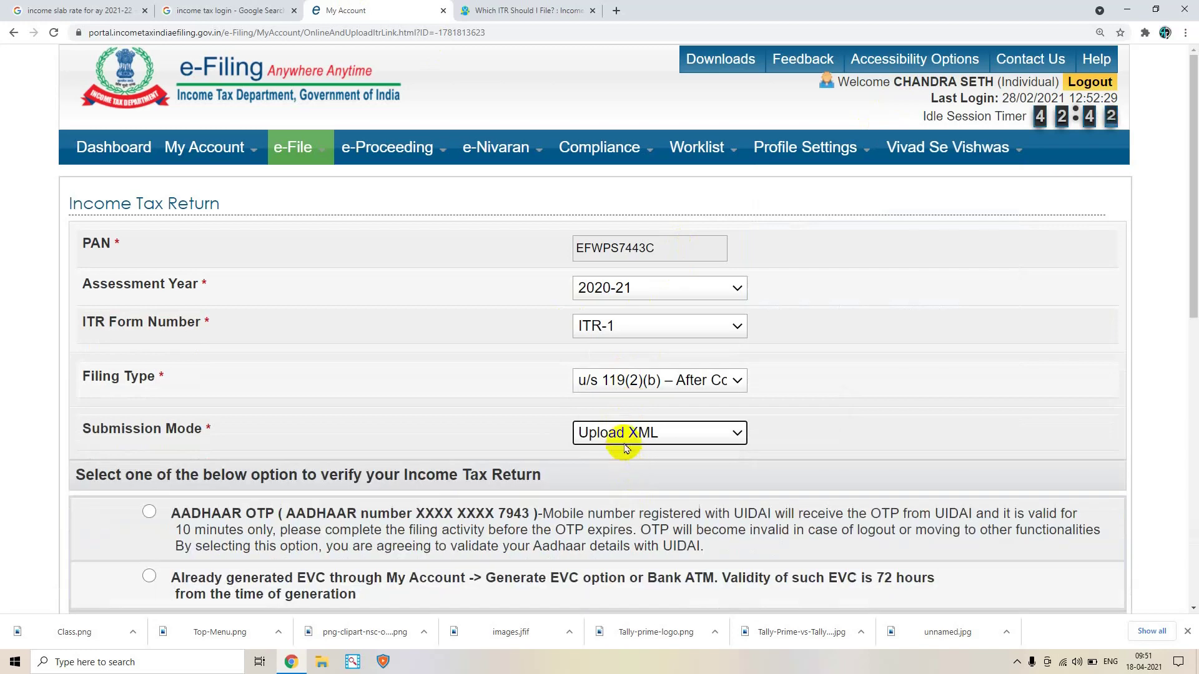
scroll(579, 425, down, 1)
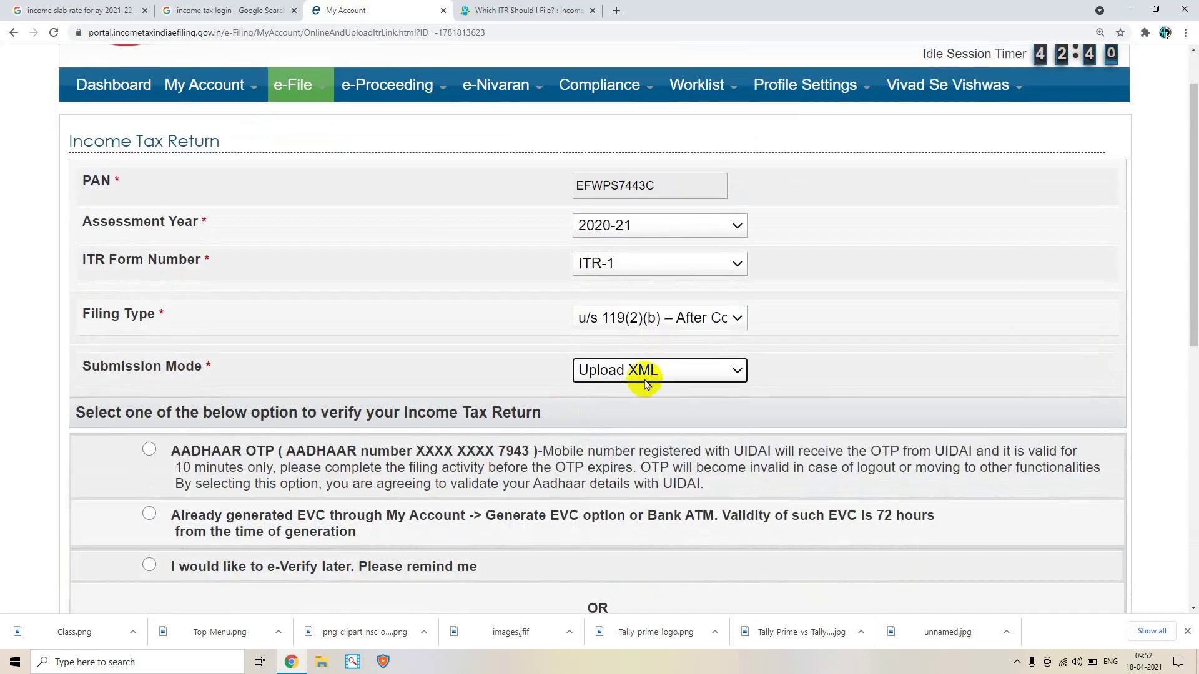
scroll(642, 370, down, 2)
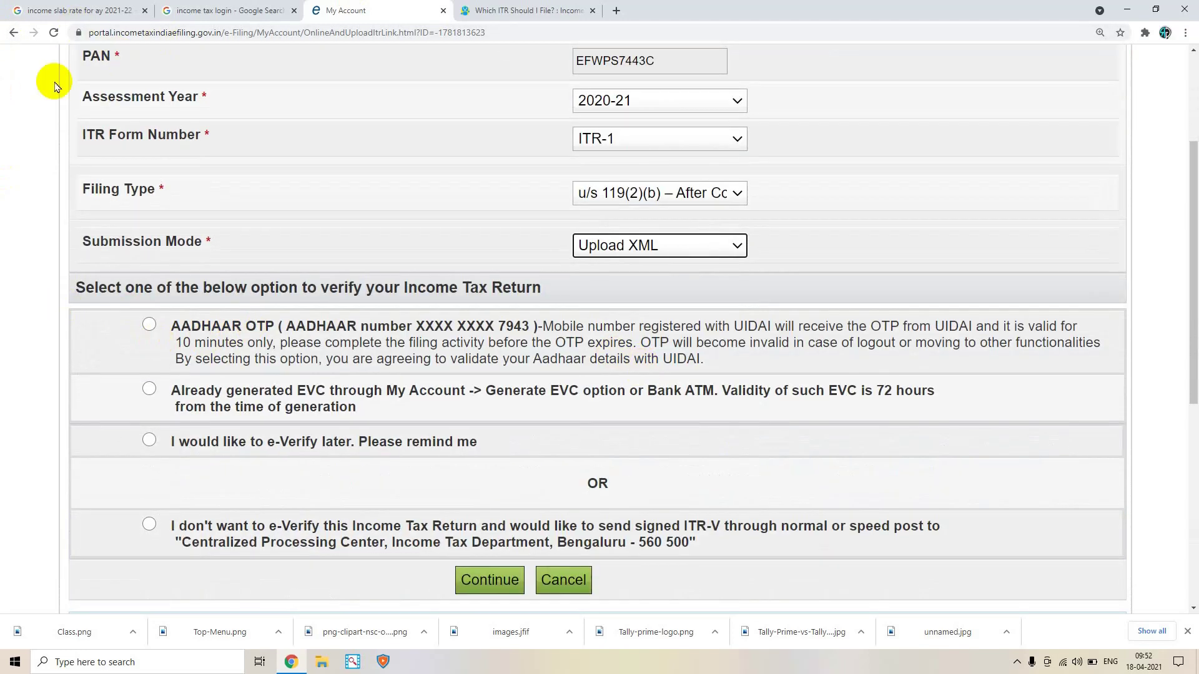
scroll(153, 321, down, 3)
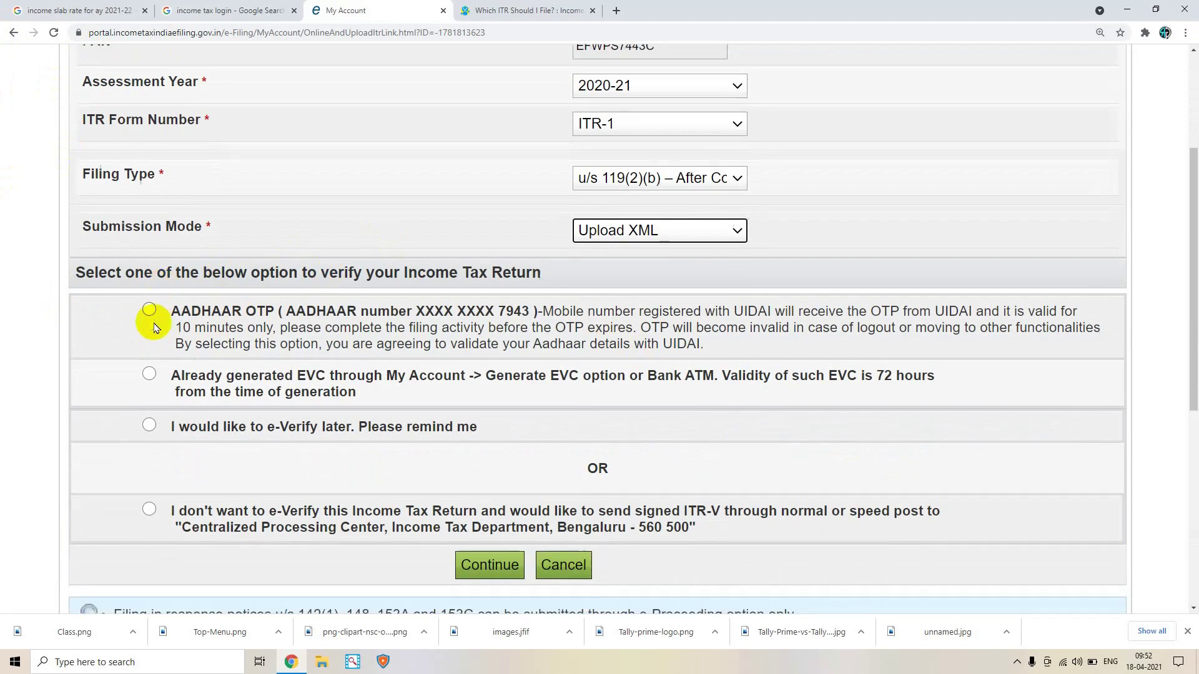
scroll(156, 328, down, 1)
scroll(373, 304, up, 1)
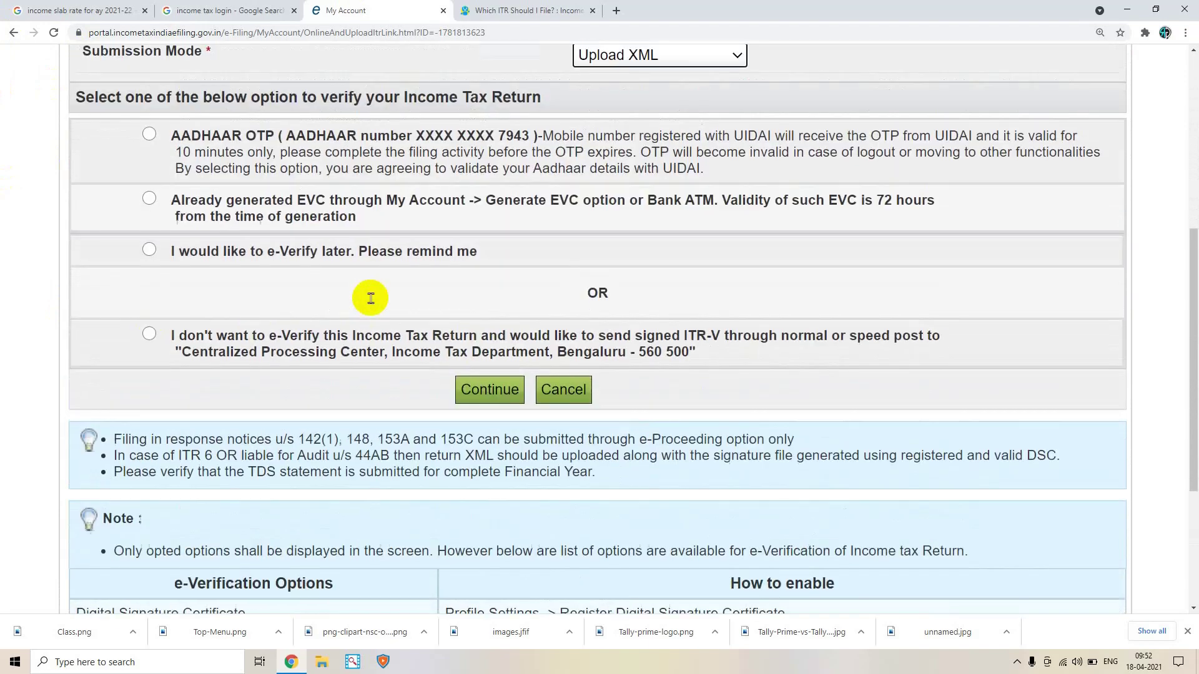
scroll(373, 304, down, 4)
scroll(372, 304, up, 10)
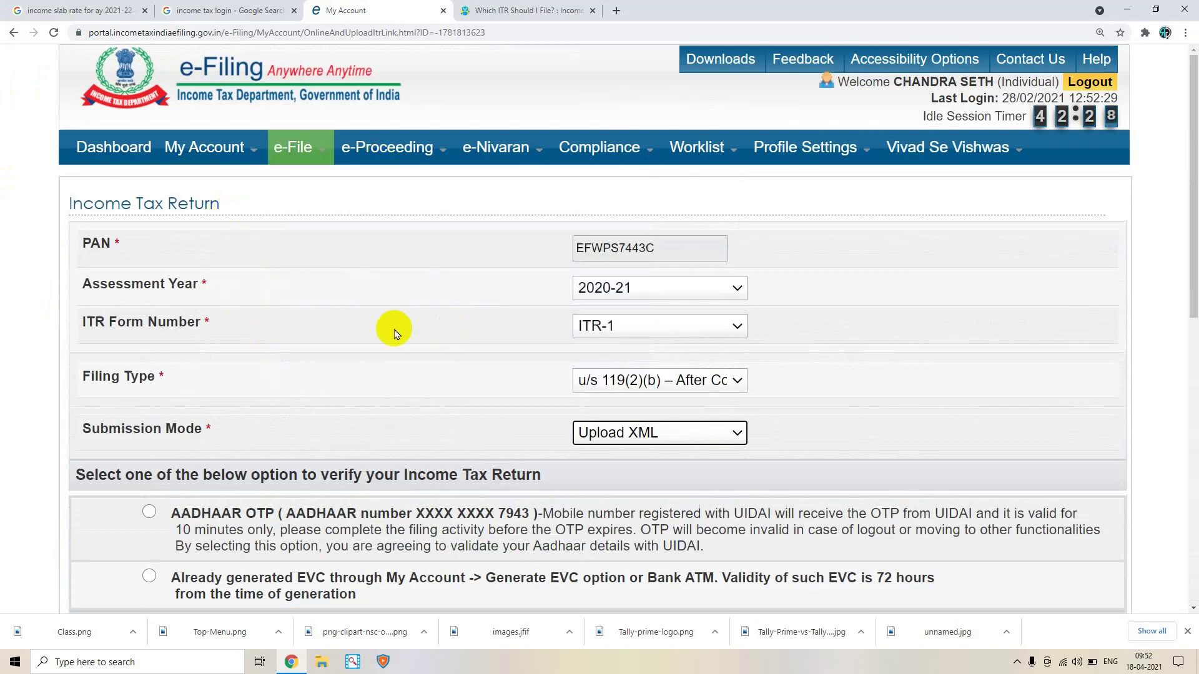
List the filed IncomeTax Returns via View Returns / Forms, showing the processed 2020-21 ITR-1
mouse_move(300, 153)
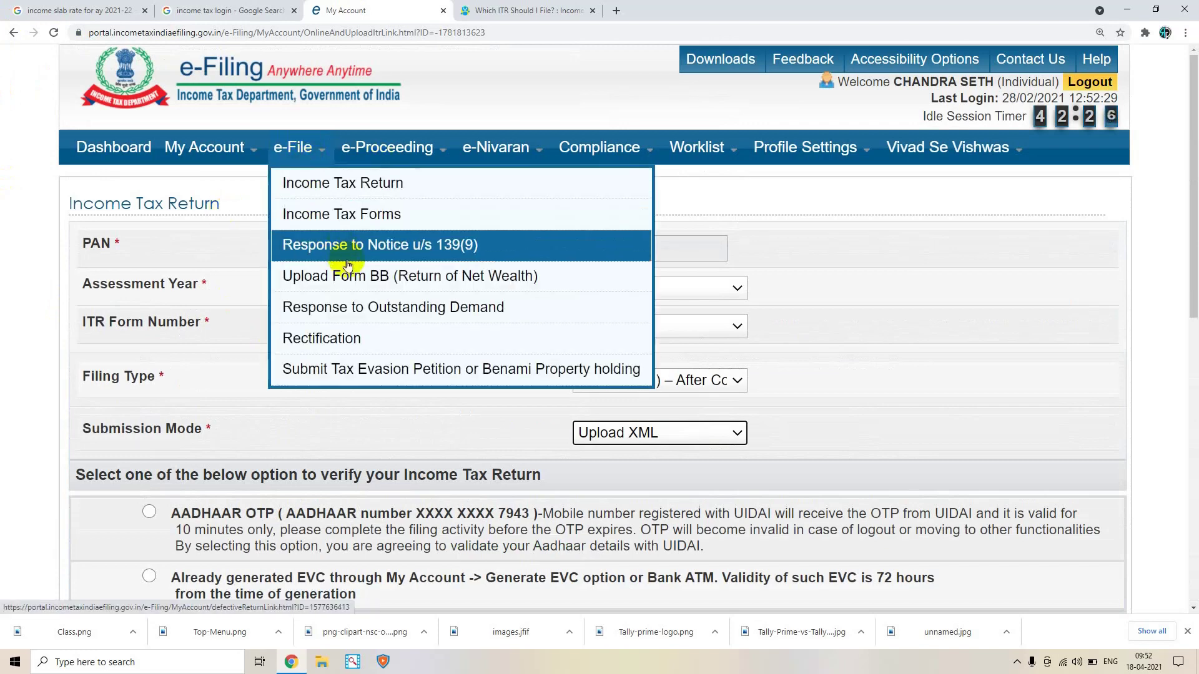
click(129, 153)
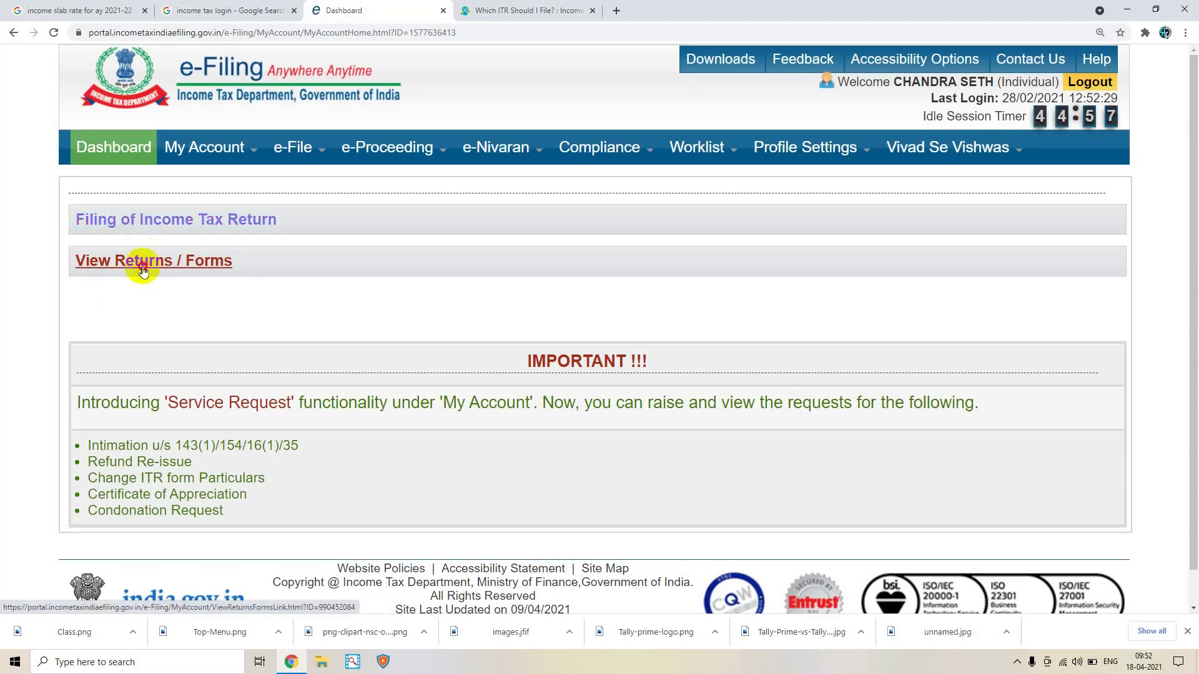
click(143, 269)
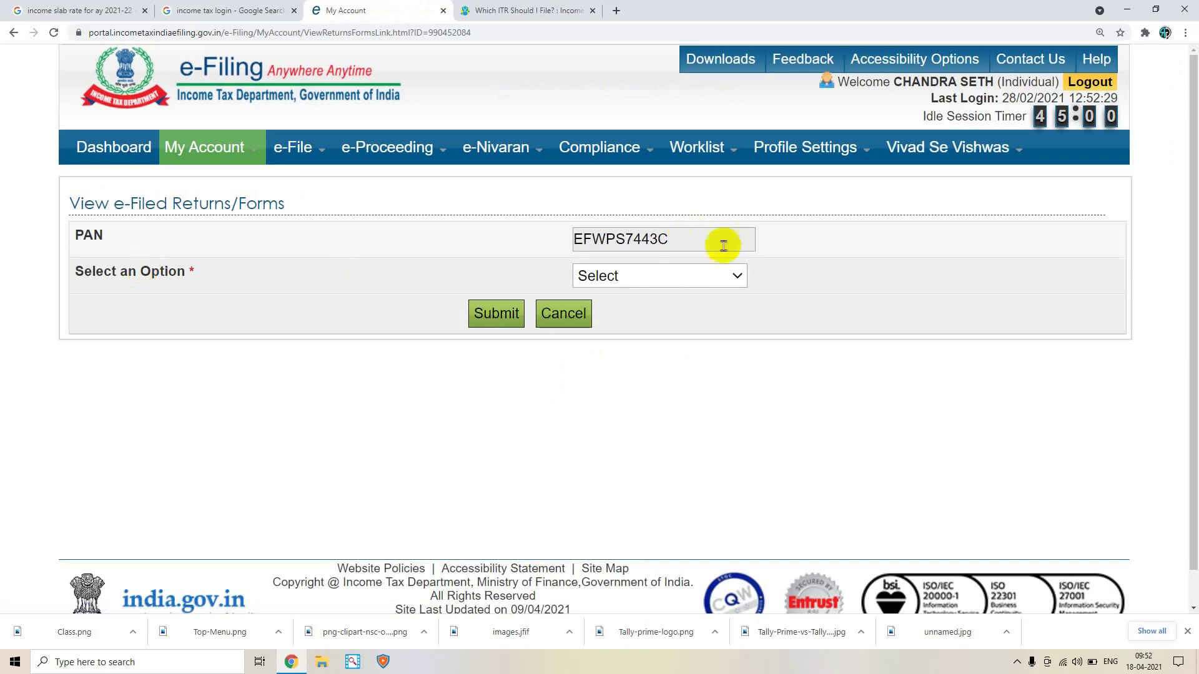
click(660, 283)
click(656, 314)
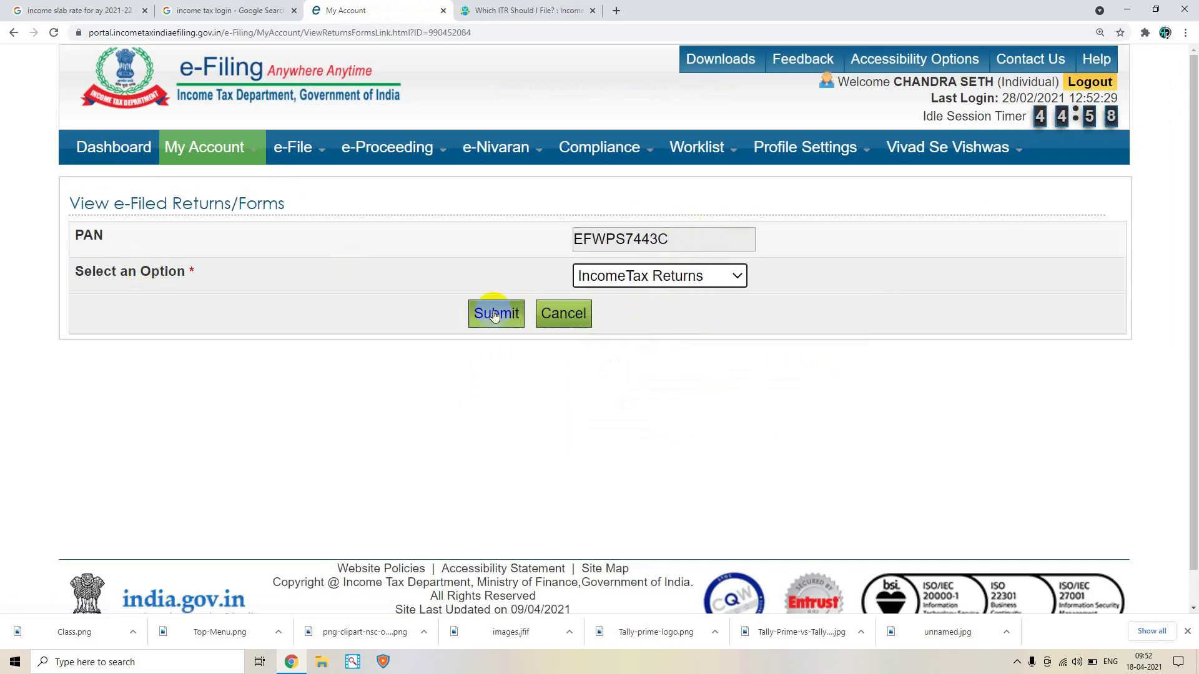
click(495, 314)
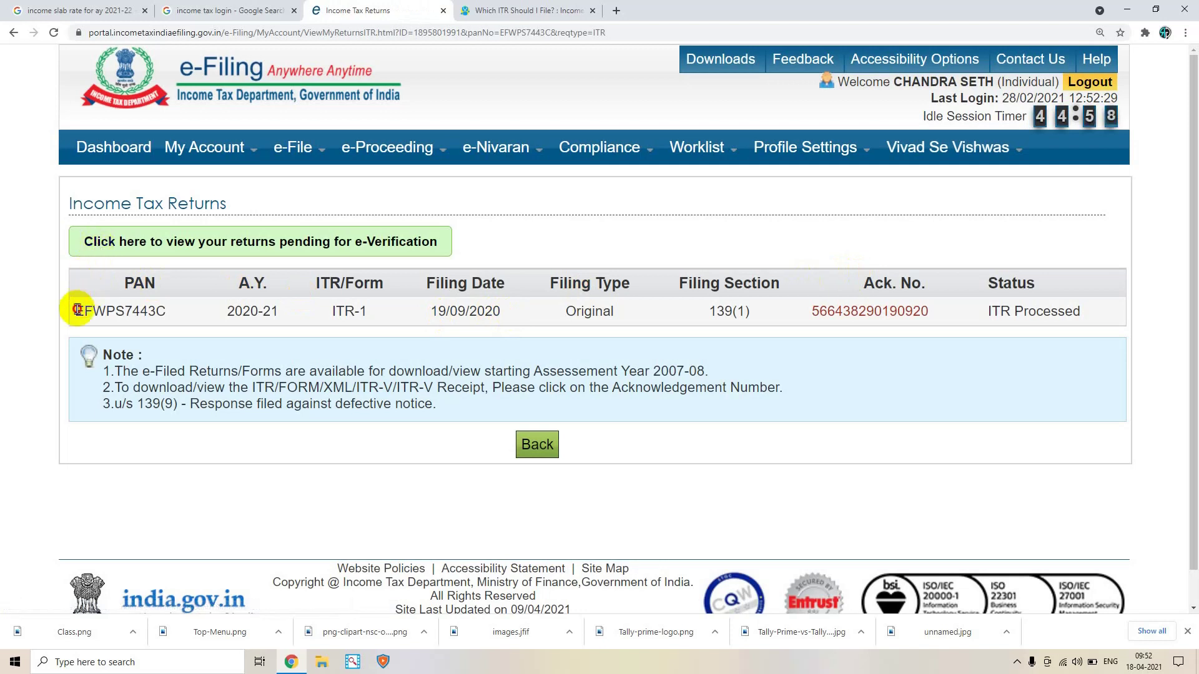
click(298, 311)
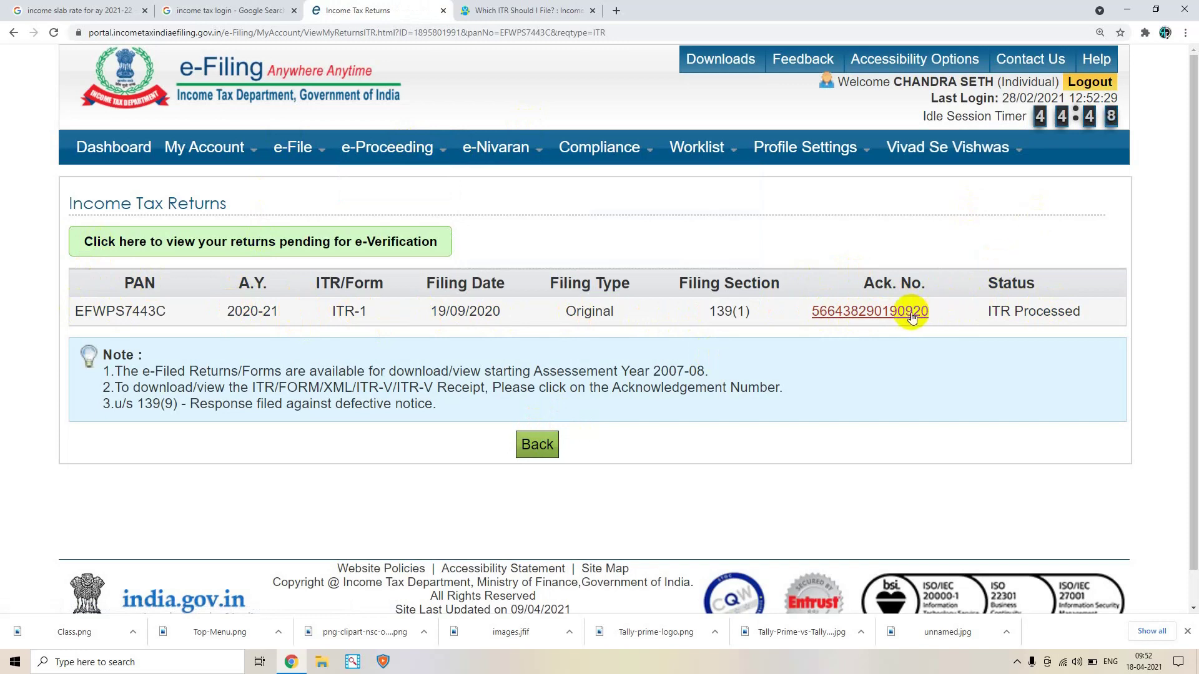
Log out of the e-Filing portal and turn down the system volume
mouse_move(306, 148)
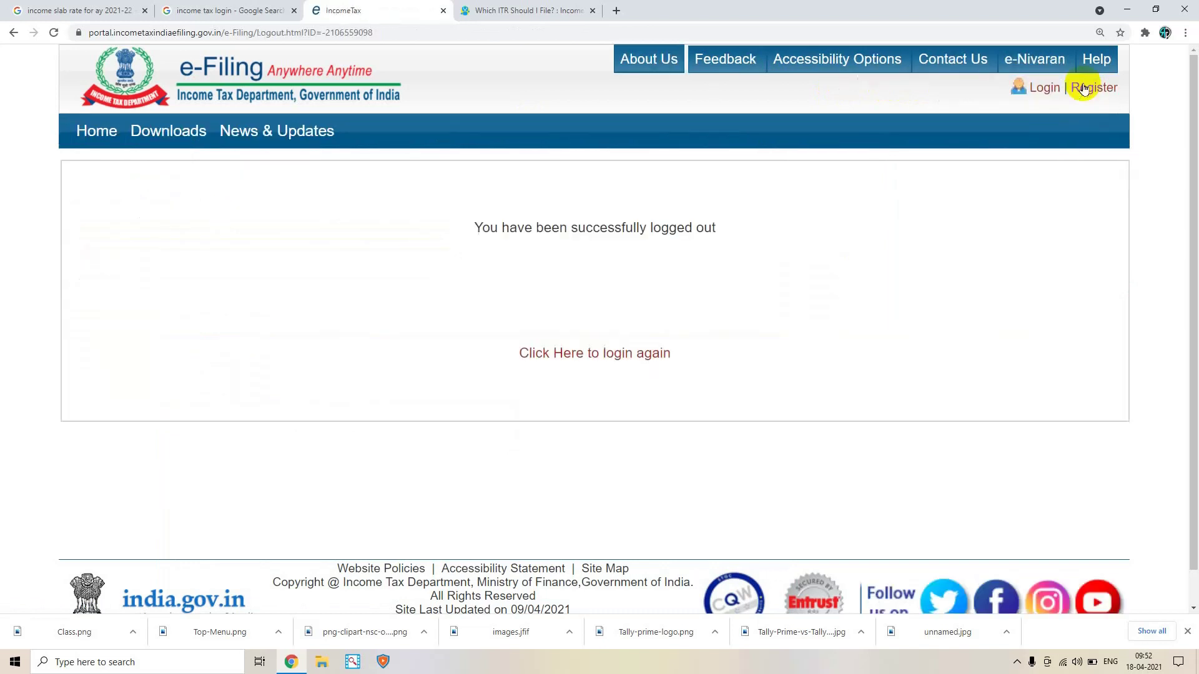
key(XF86AudioLowerVolume)
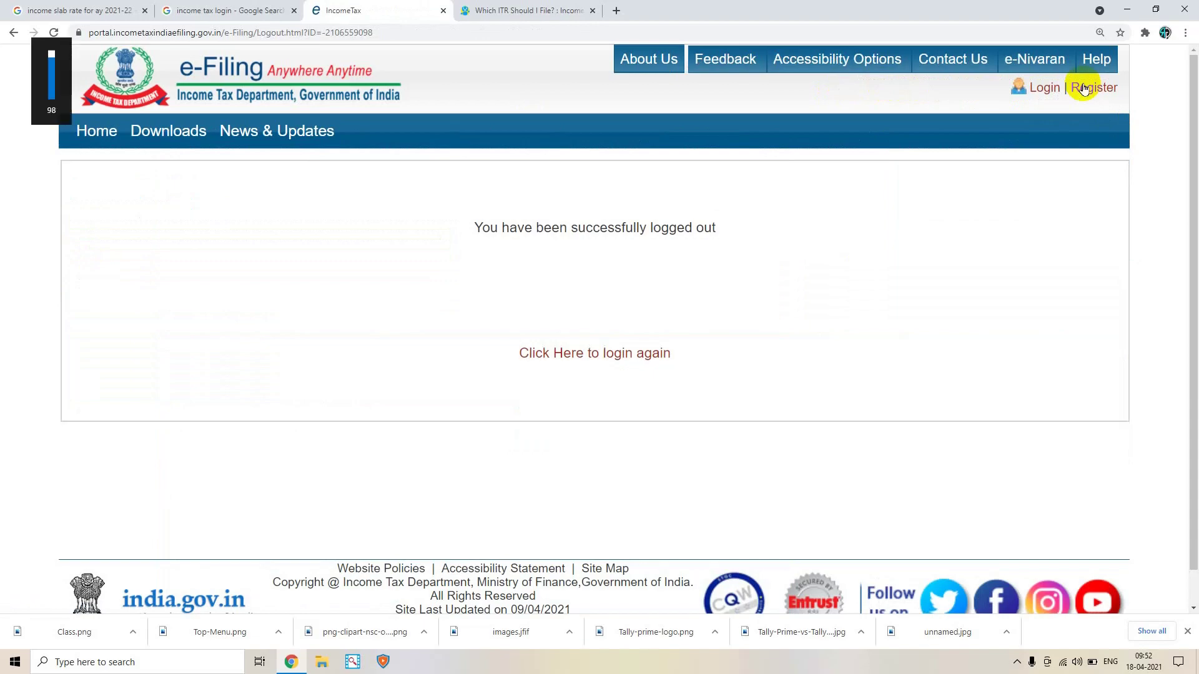